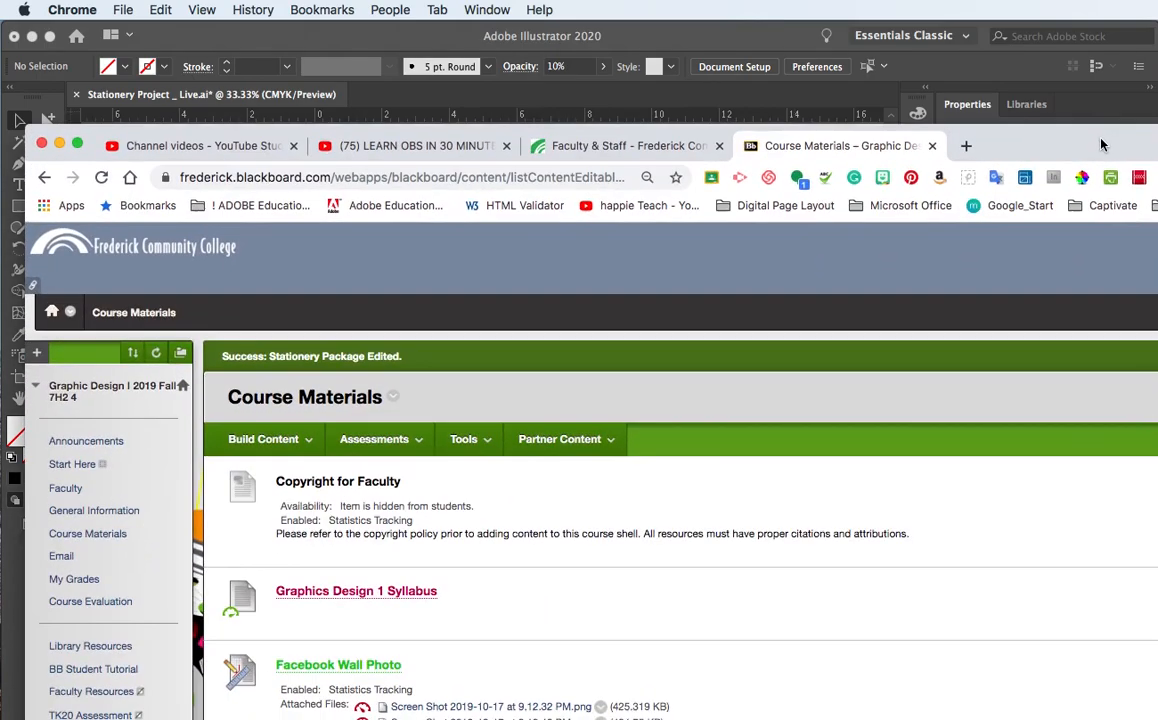
# Find the Stationery Package assignment in the course materials and open its "my stationery package" example on Behance
pyautogui.scroll(-5, 481, 589)
pyautogui.scroll(-9, 481, 589)
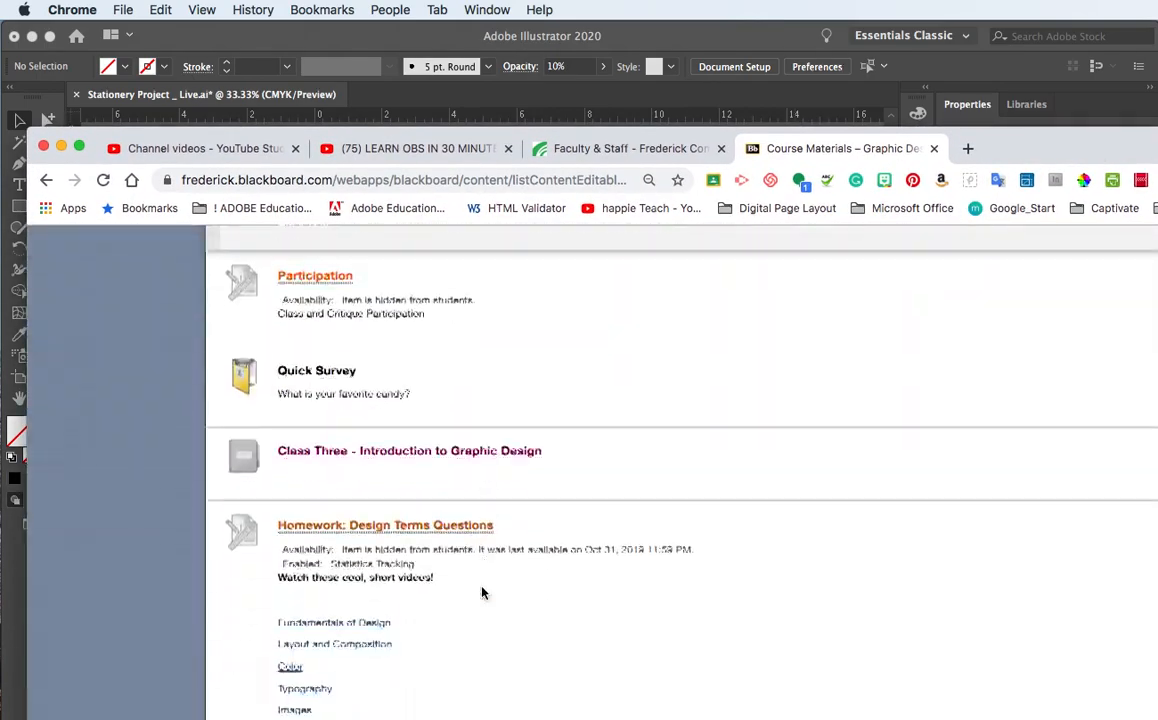
pyautogui.scroll(10, 481, 589)
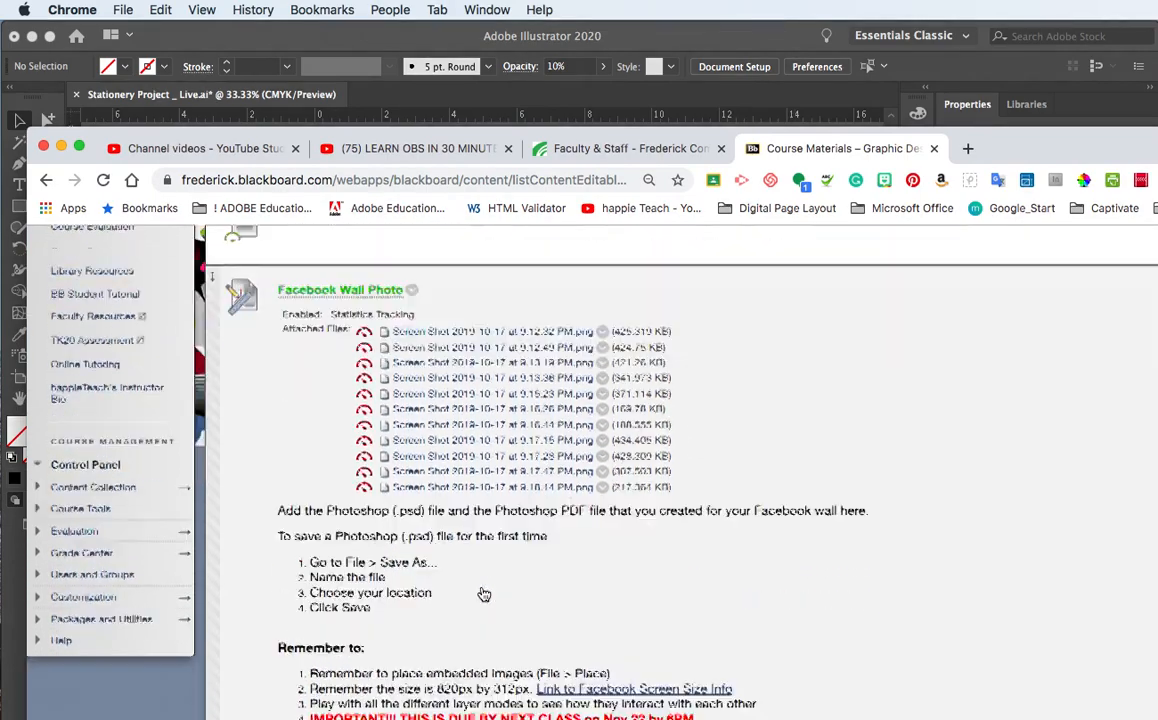
pyautogui.scroll(-15, 481, 589)
pyautogui.scroll(-4, 481, 593)
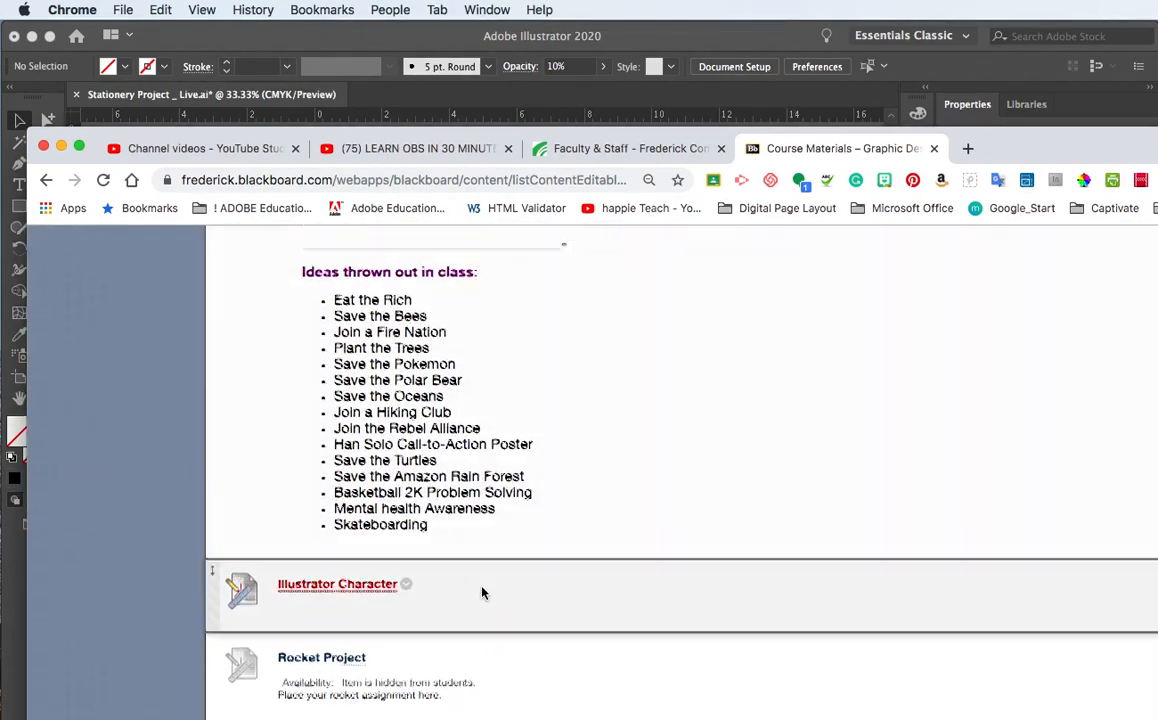
pyautogui.scroll(9, 481, 593)
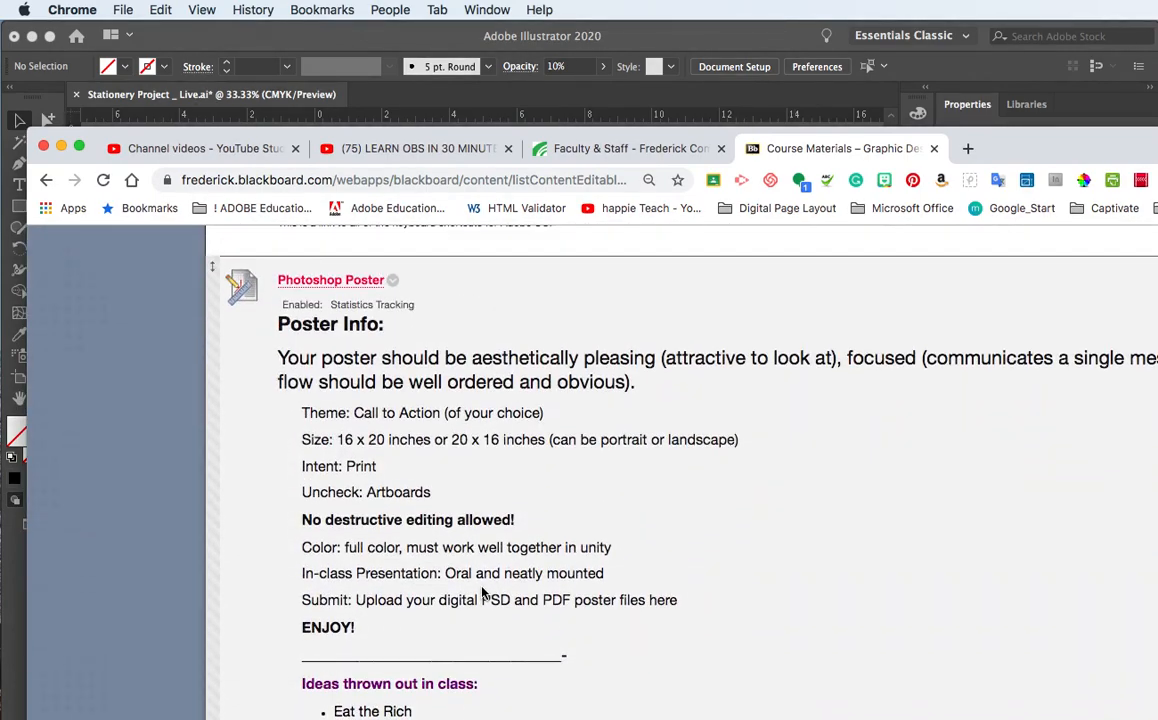
pyautogui.scroll(-10, 481, 593)
pyautogui.scroll(-10, 482, 592)
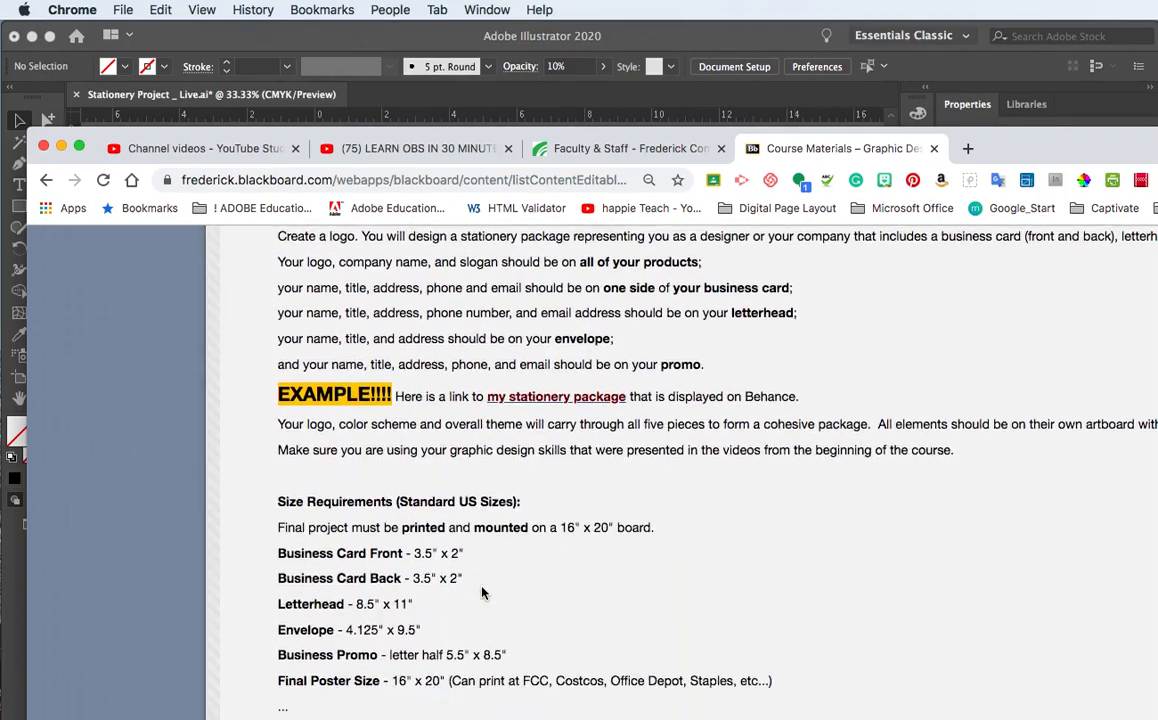
pyautogui.scroll(10, 482, 589)
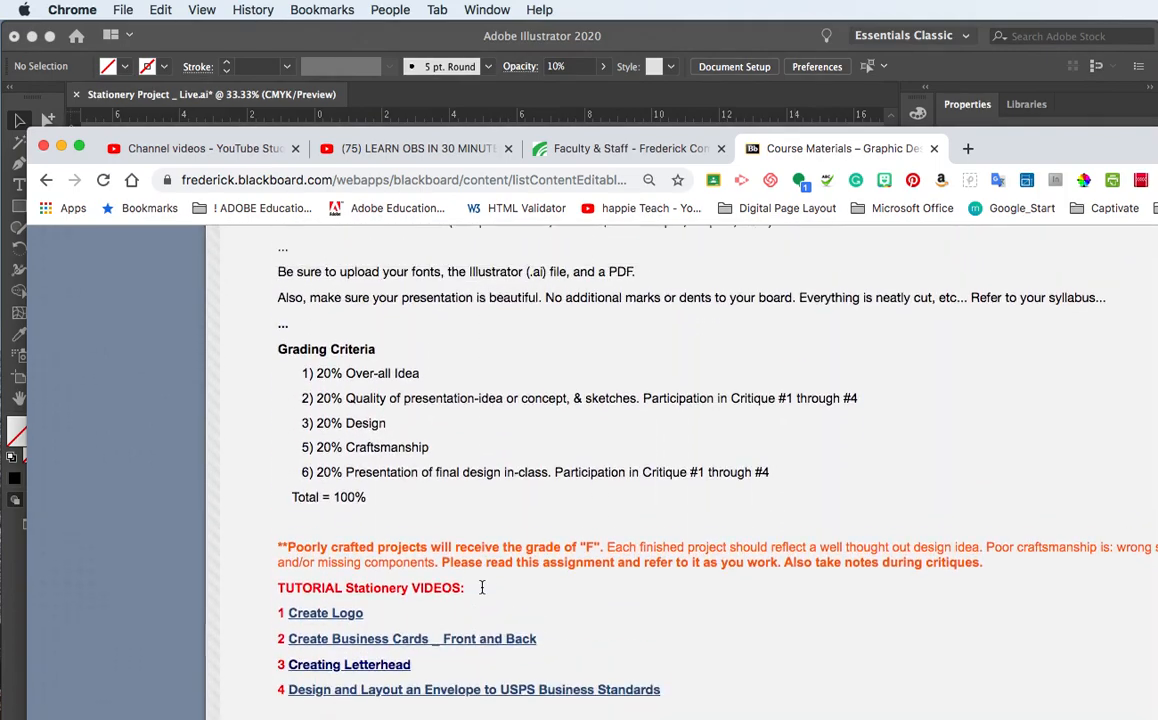
pyautogui.scroll(3, 481, 593)
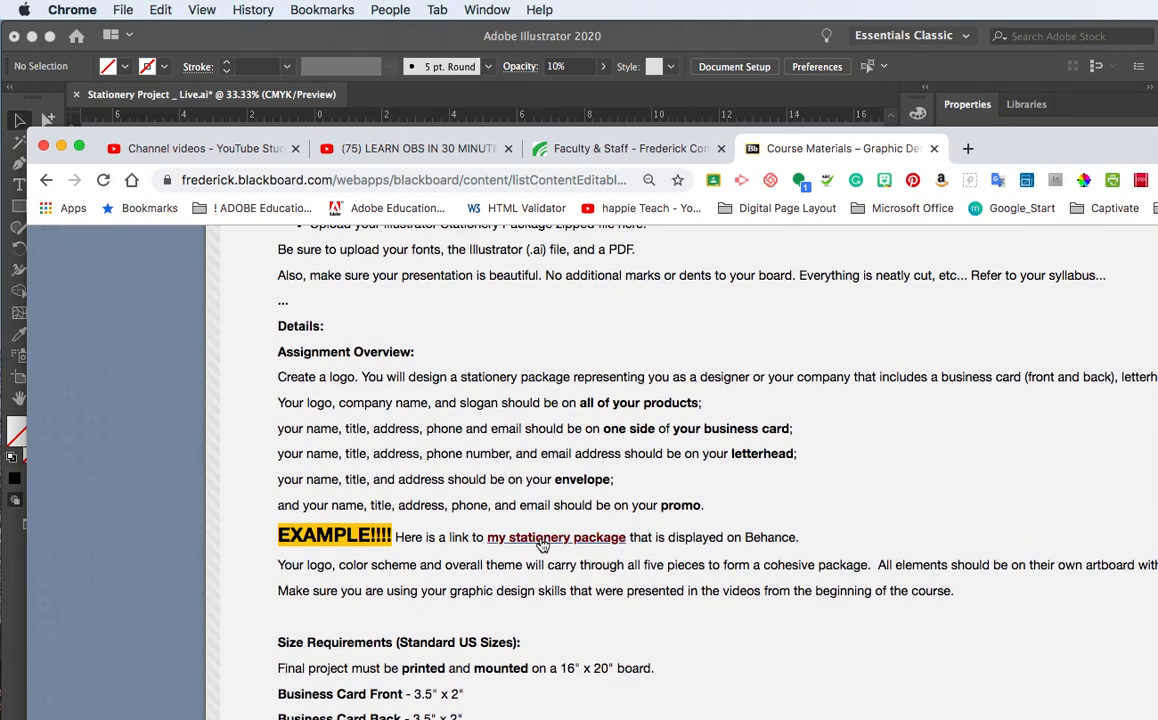
pyautogui.click(539, 540)
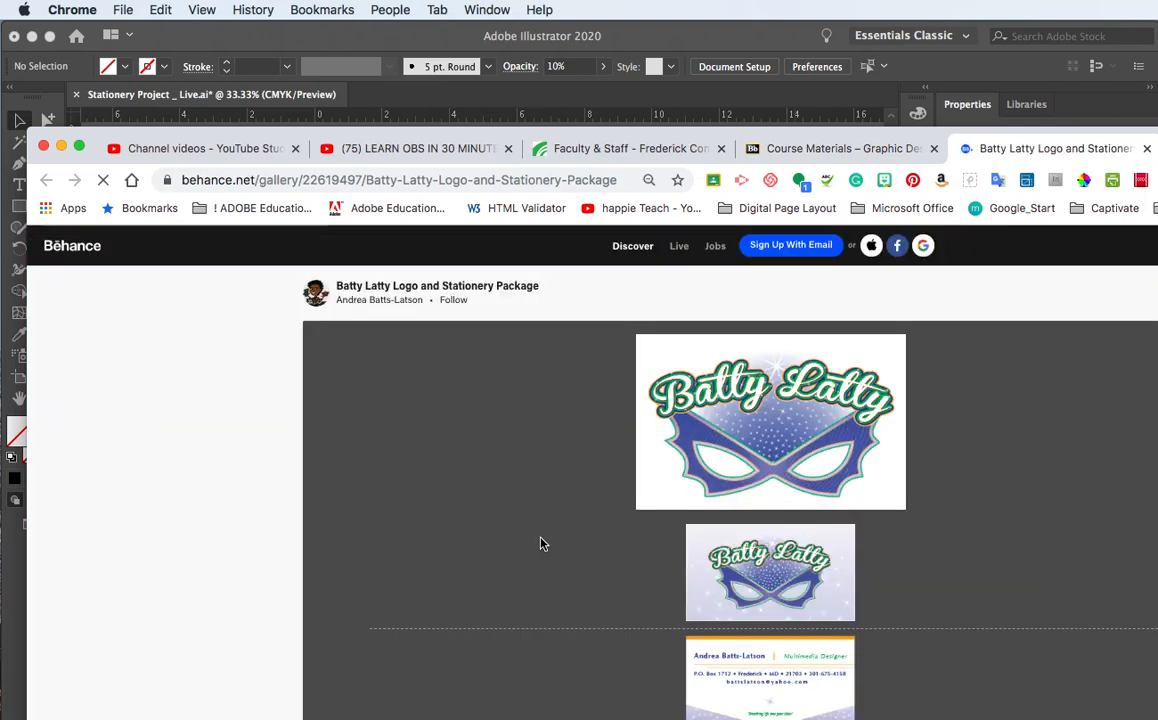
# Skim the Batty Latty stationery package and examine its logo and the front and back business card designs
pyautogui.scroll(-12, 640, 543)
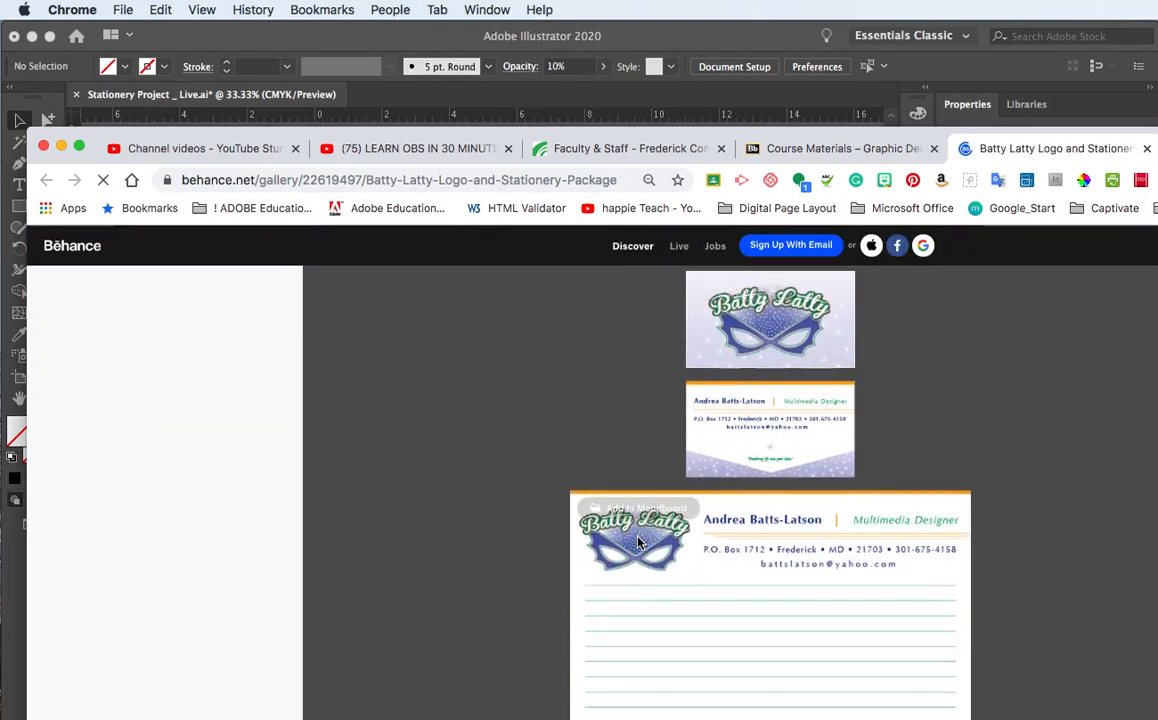
pyautogui.scroll(-3, 640, 543)
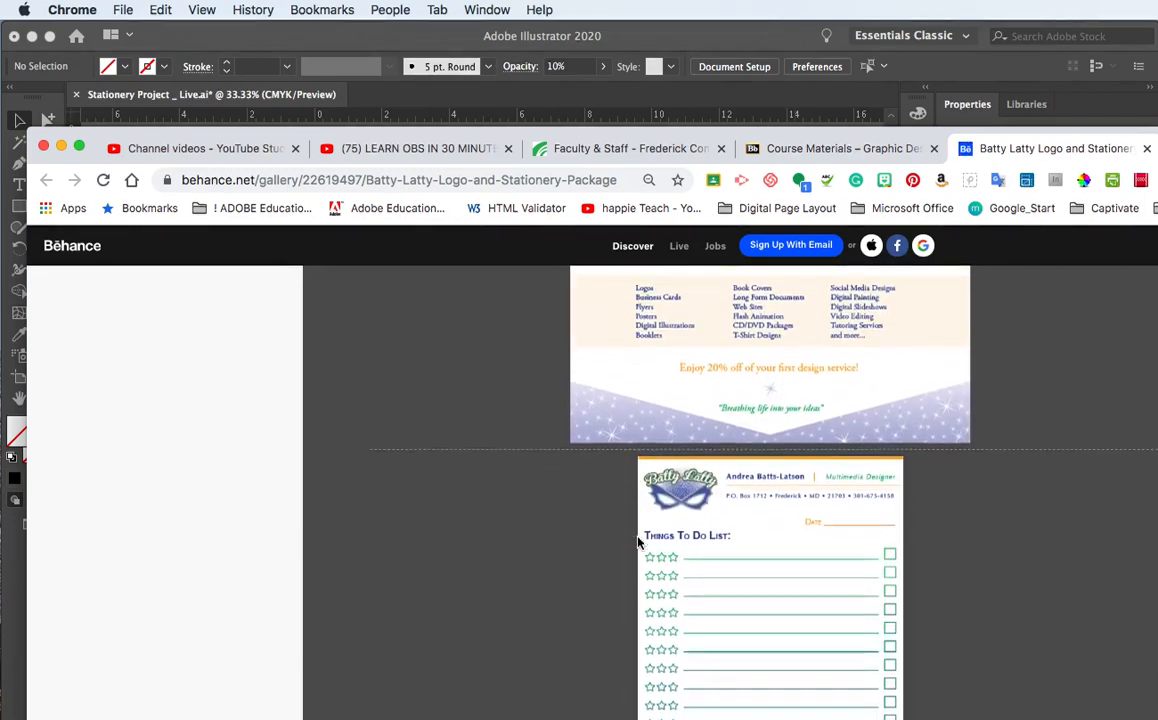
pyautogui.scroll(5, 640, 543)
pyautogui.scroll(10, 638, 542)
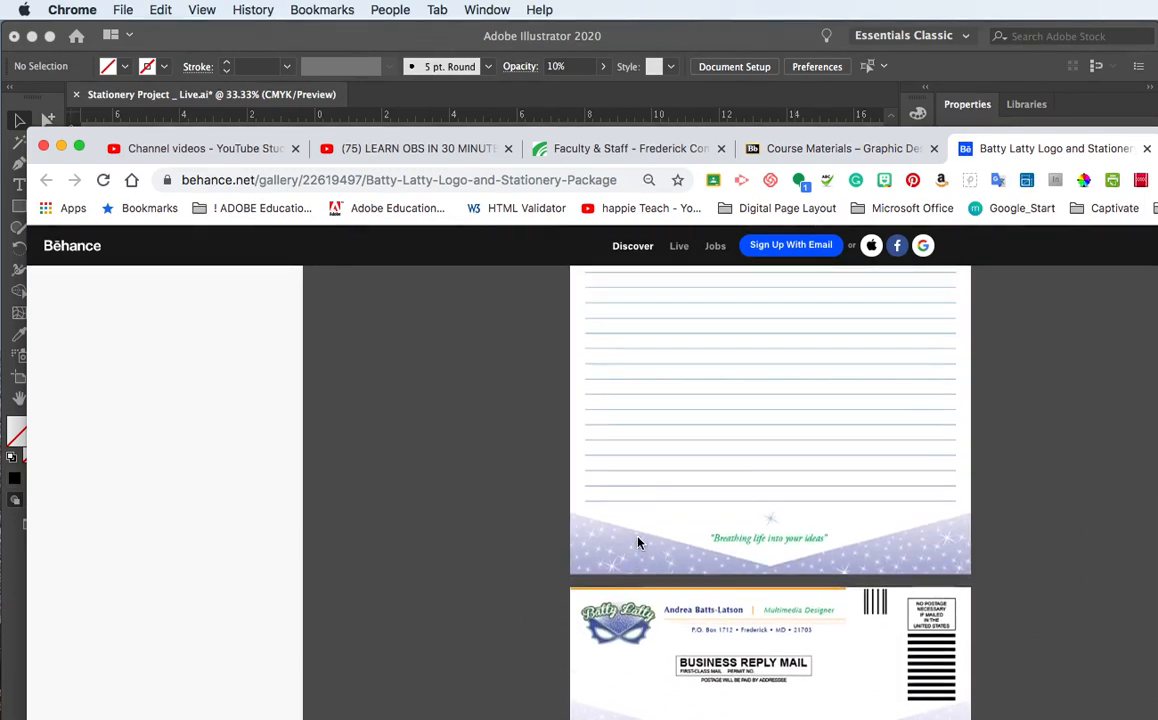
pyautogui.scroll(-3, 638, 542)
pyautogui.scroll(3, 638, 542)
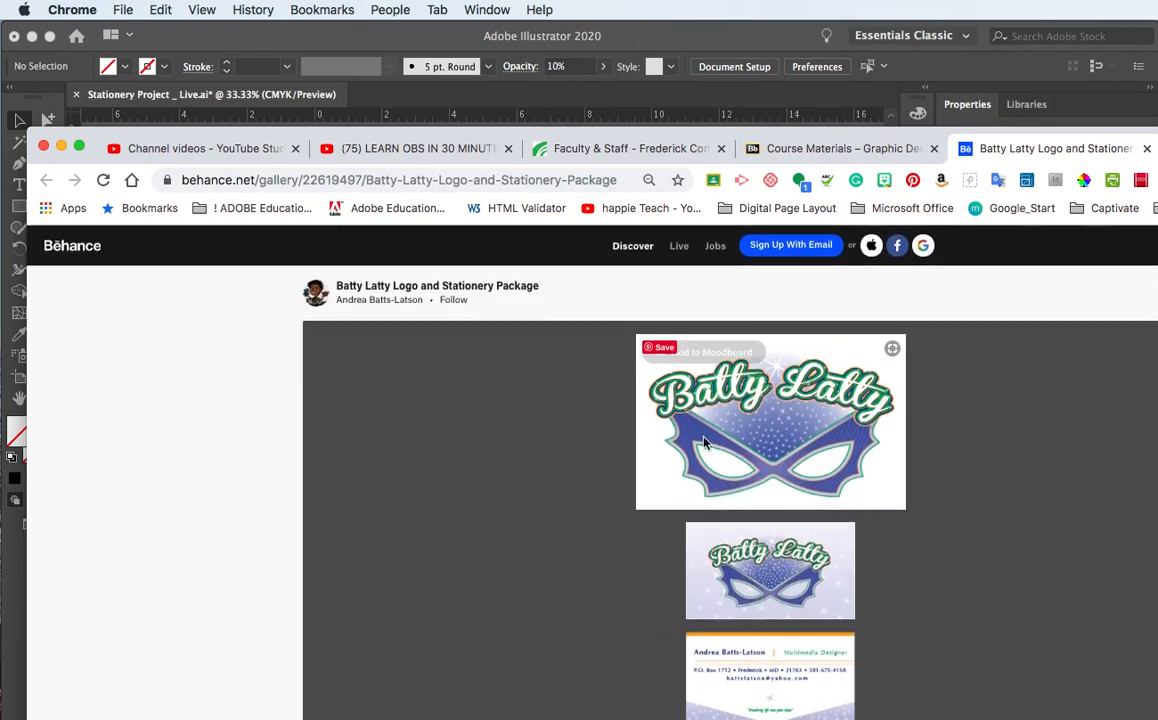
pyautogui.scroll(-3, 704, 442)
pyautogui.scroll(-2, 704, 442)
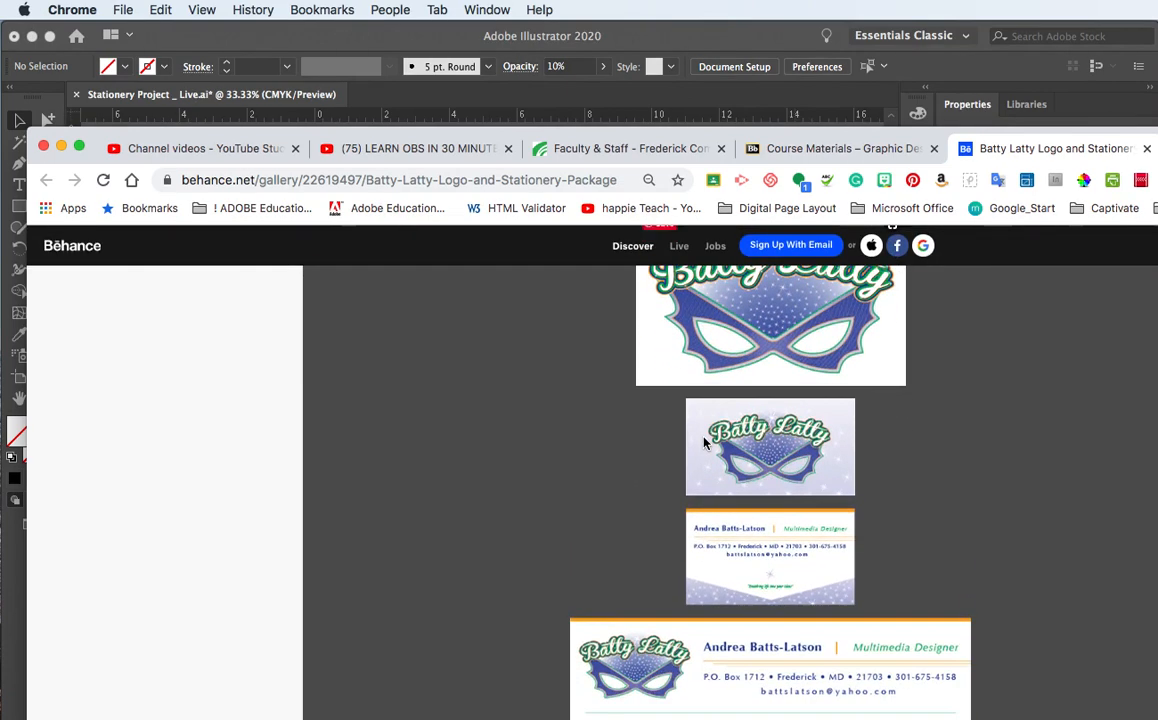
pyautogui.scroll(4, 704, 442)
pyautogui.scroll(-4, 704, 442)
pyautogui.scroll(-5, 704, 442)
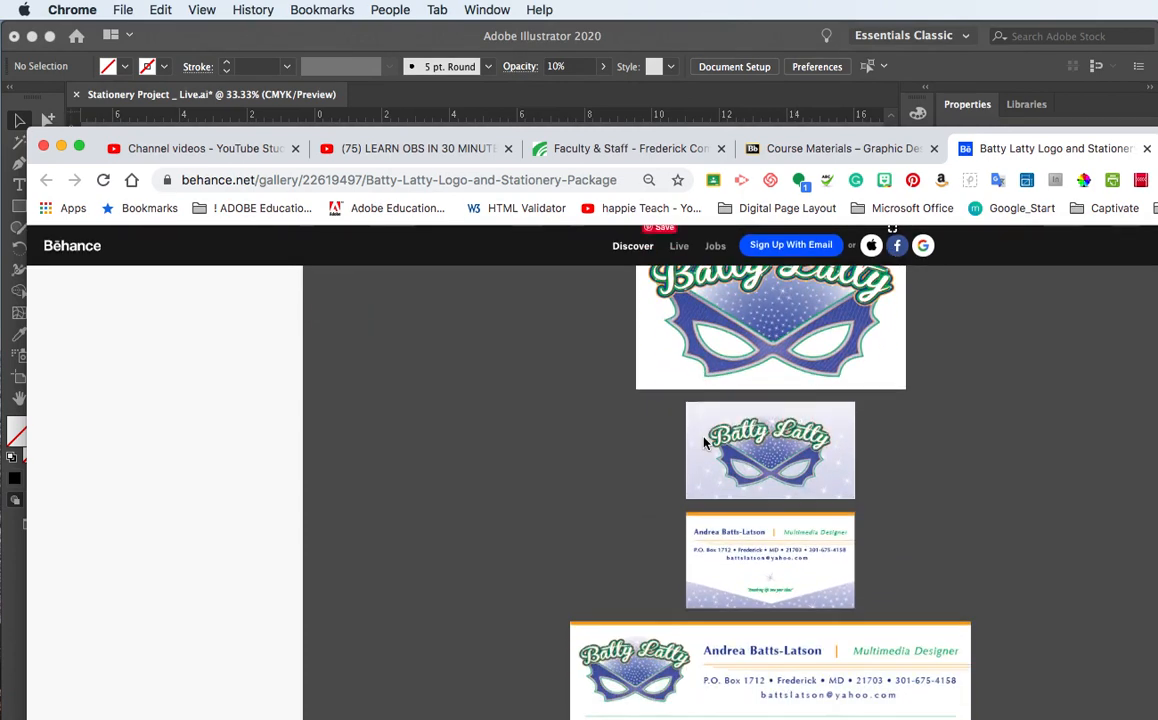
pyautogui.scroll(-1, 704, 442)
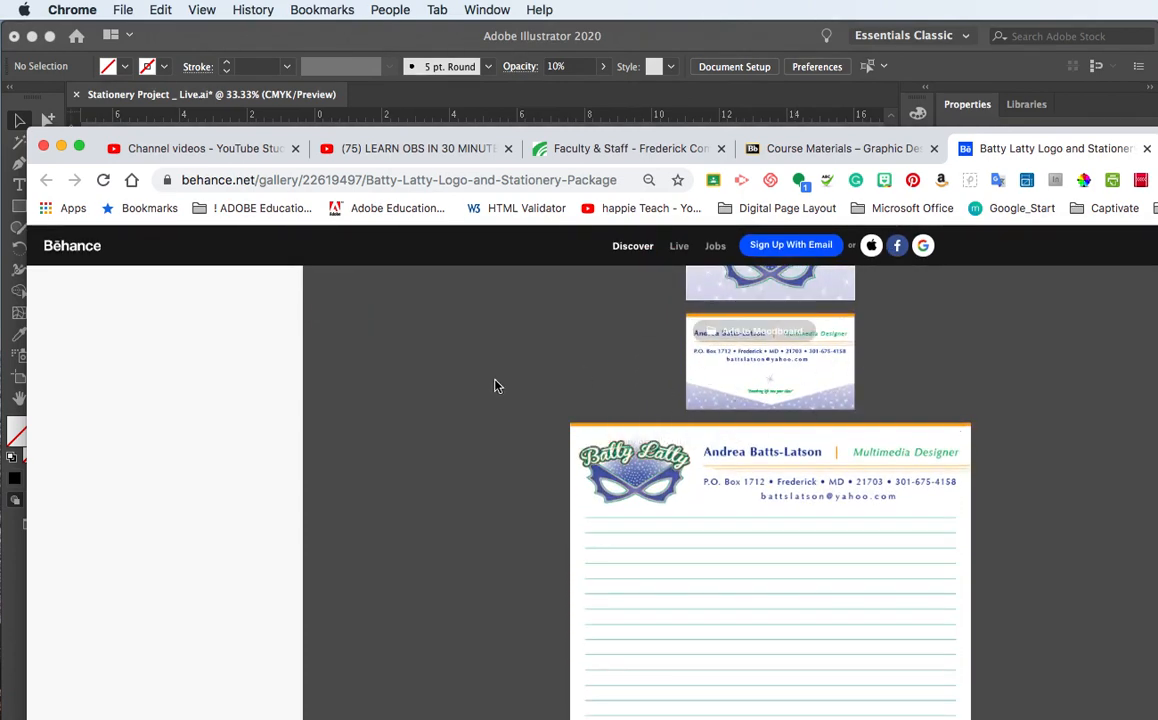
# Examine the package's letterhead, business reply envelope, promo card and to-do list designs, and close the example page
pyautogui.scroll(-5, 497, 385)
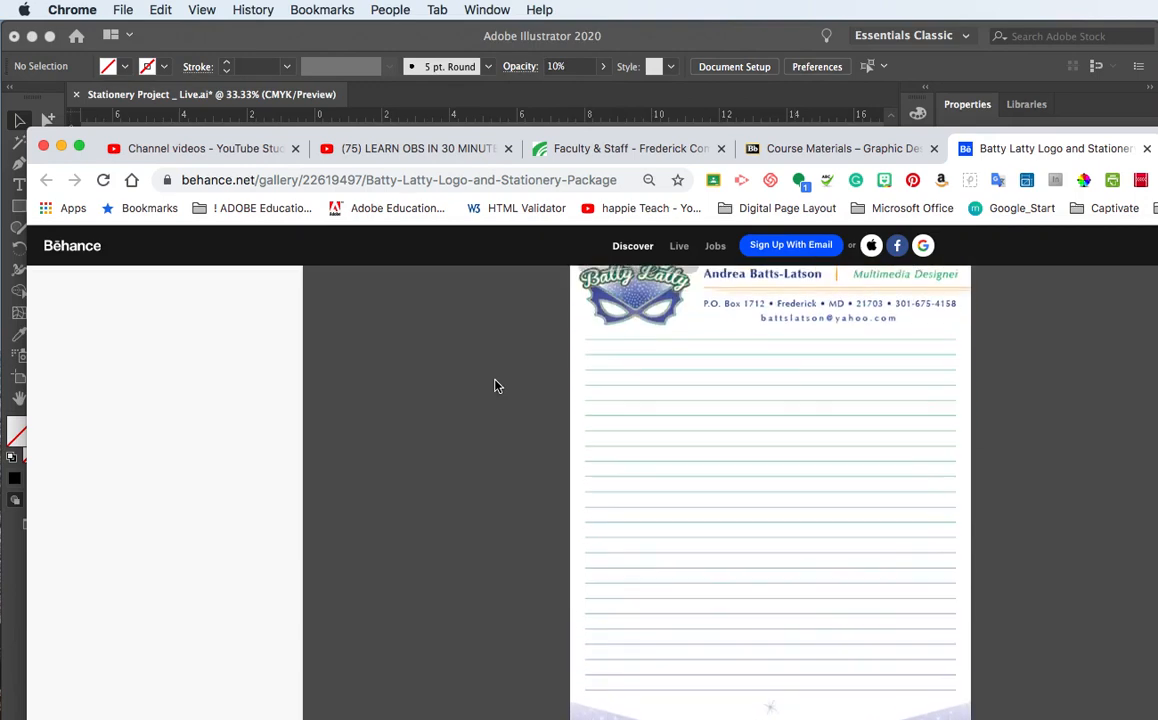
pyautogui.scroll(1, 497, 385)
pyautogui.scroll(-1, 497, 385)
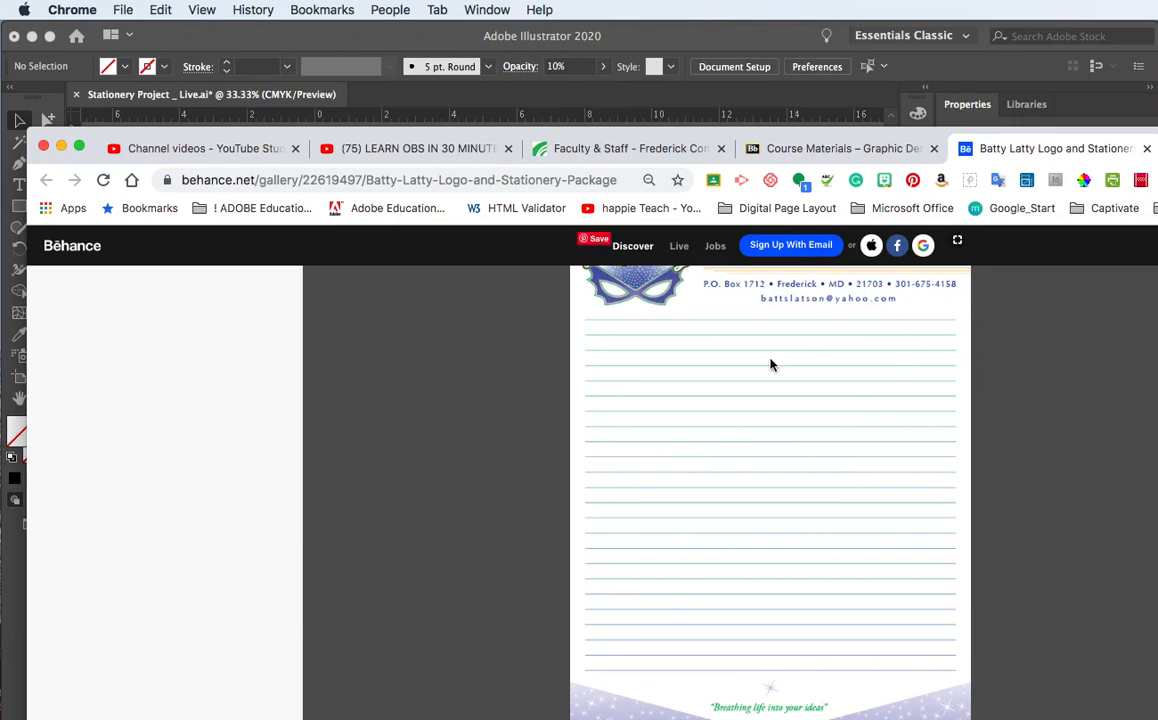
pyautogui.scroll(-10, 533, 532)
pyautogui.scroll(2, 533, 532)
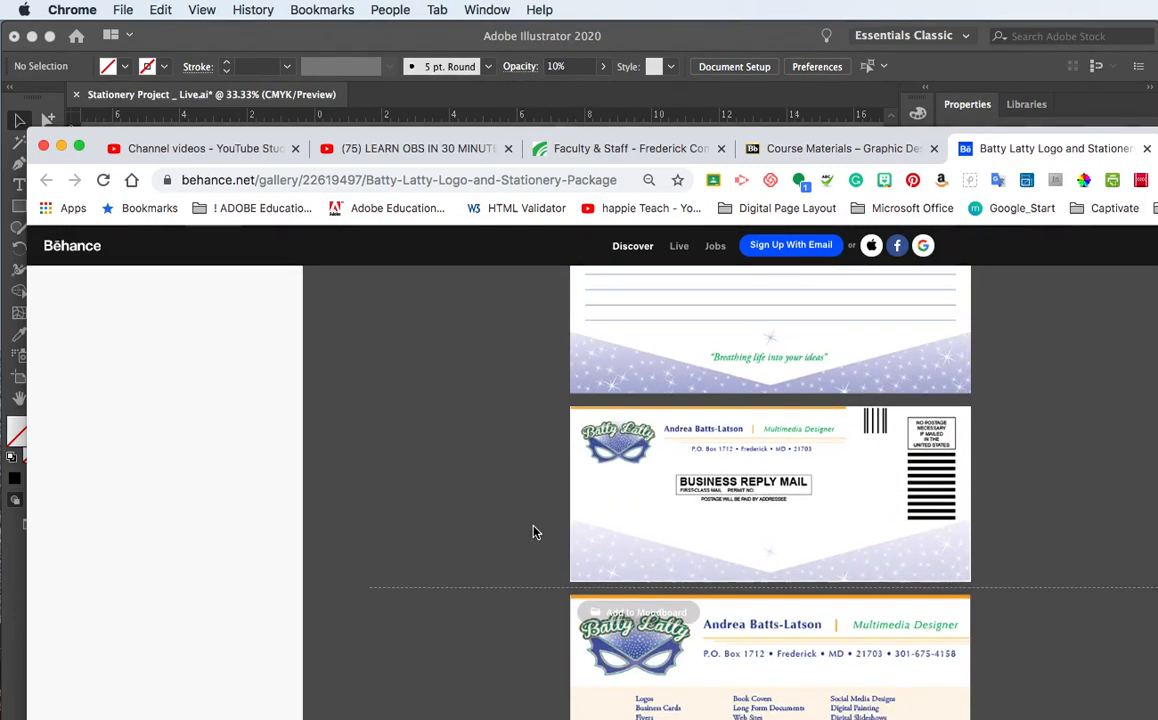
pyautogui.scroll(-6, 531, 504)
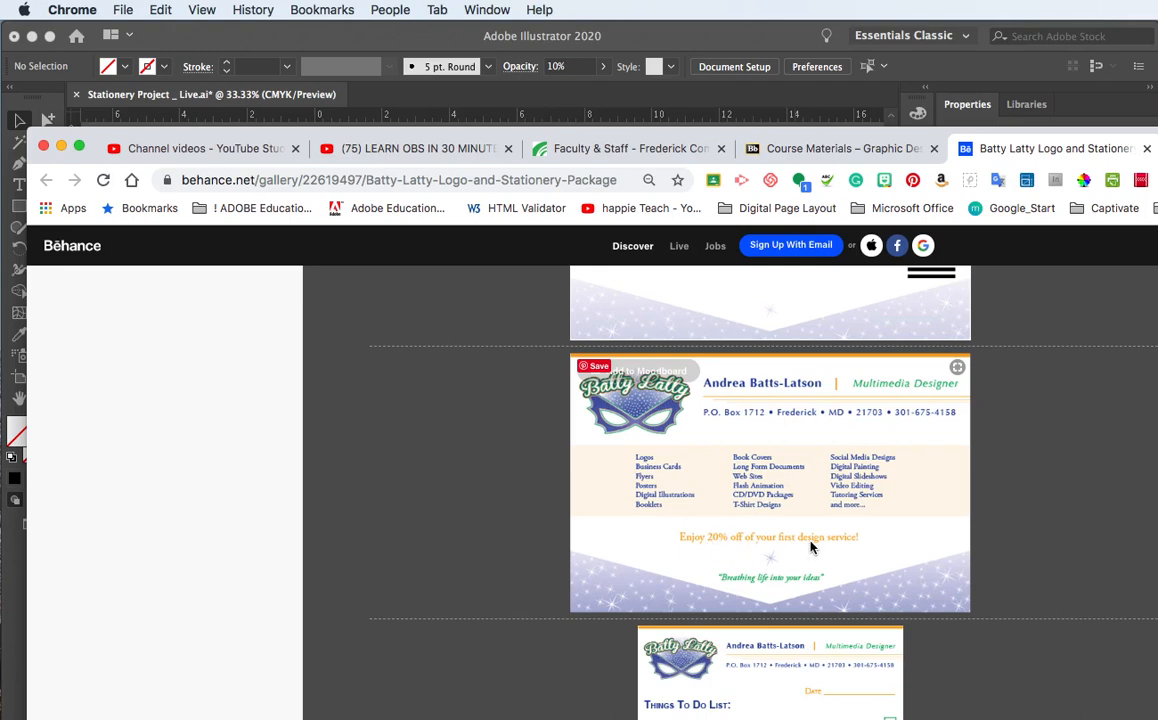
pyautogui.scroll(-1, 748, 587)
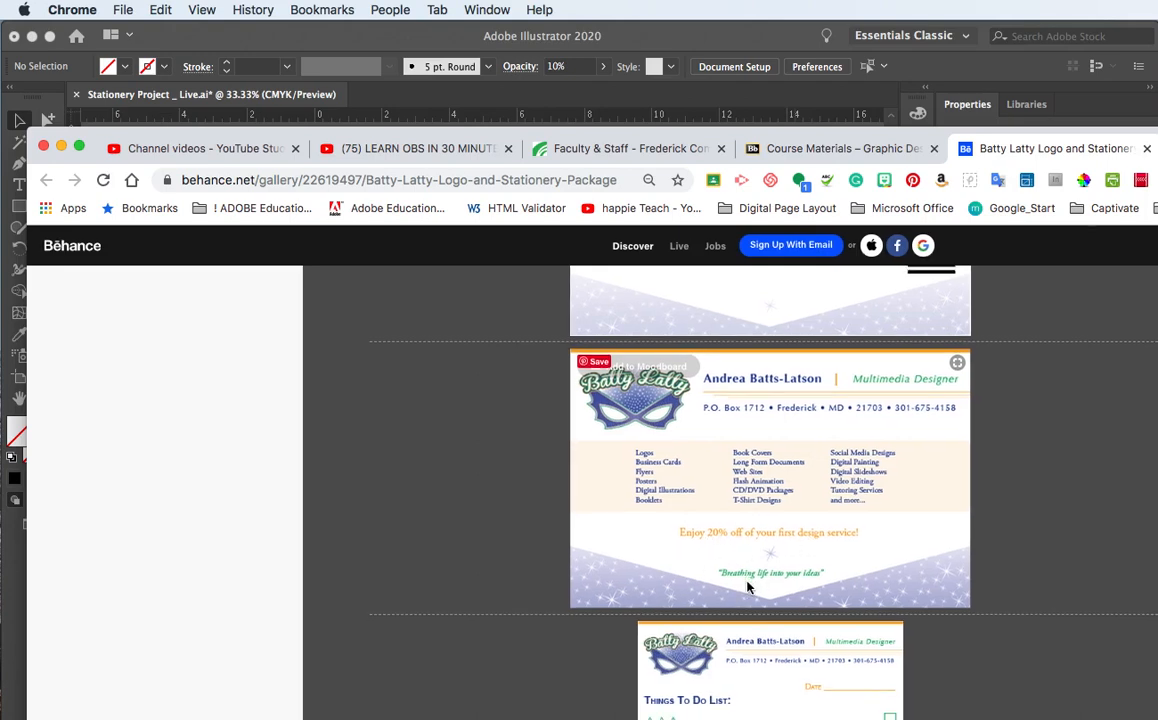
pyautogui.scroll(-5, 748, 587)
pyautogui.scroll(1, 748, 587)
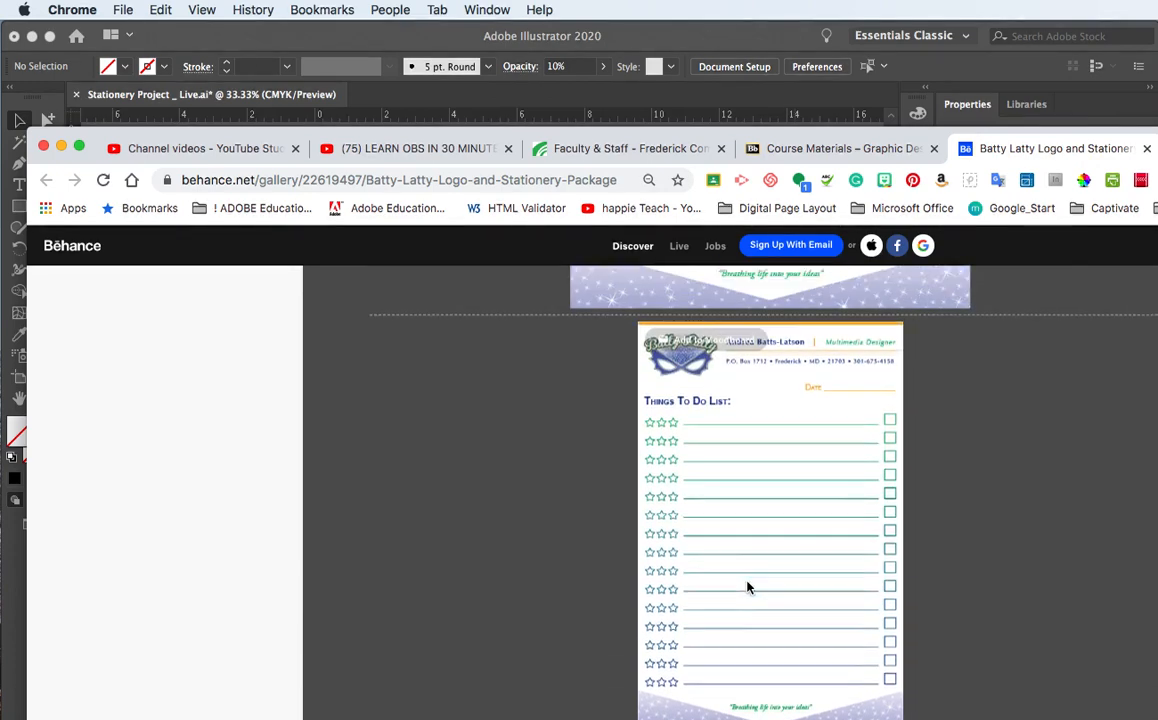
pyautogui.scroll(-5, 748, 587)
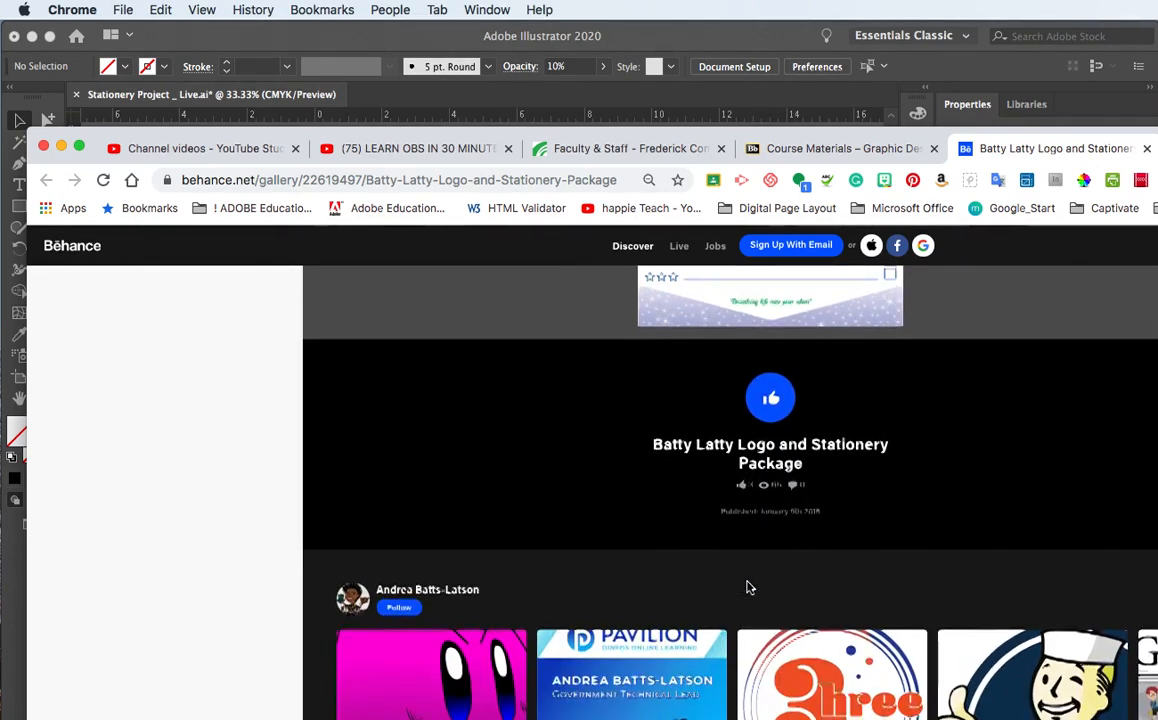
pyautogui.scroll(15, 748, 587)
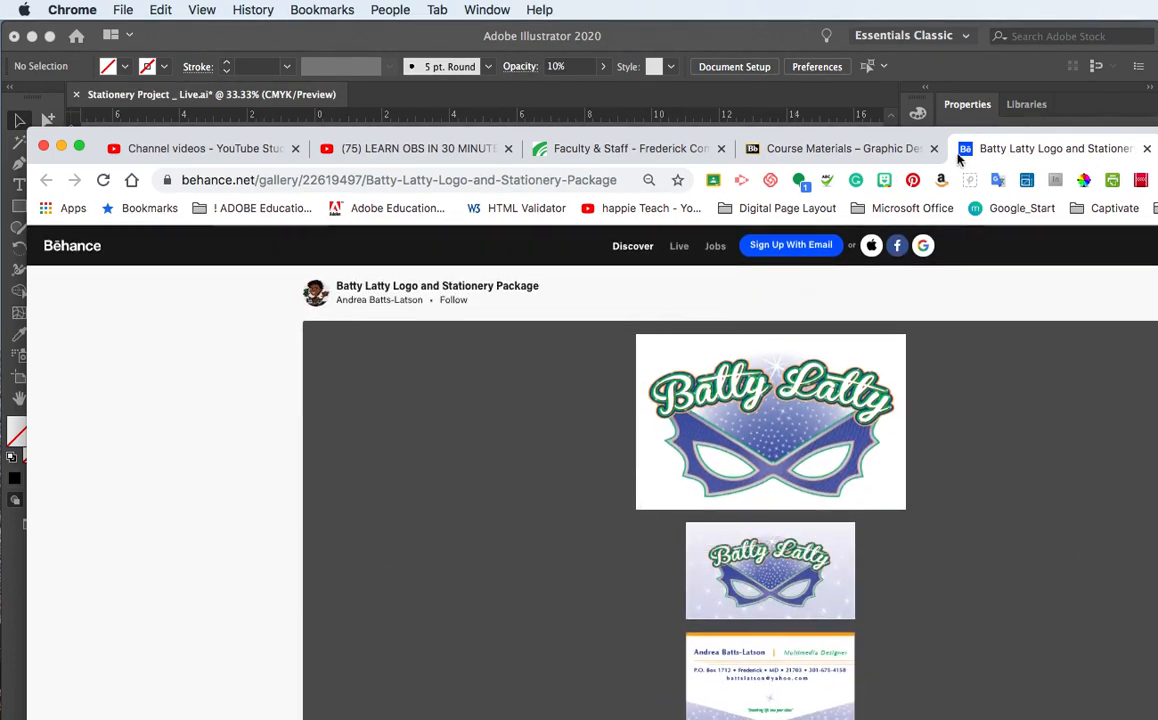
pyautogui.click(1147, 148)
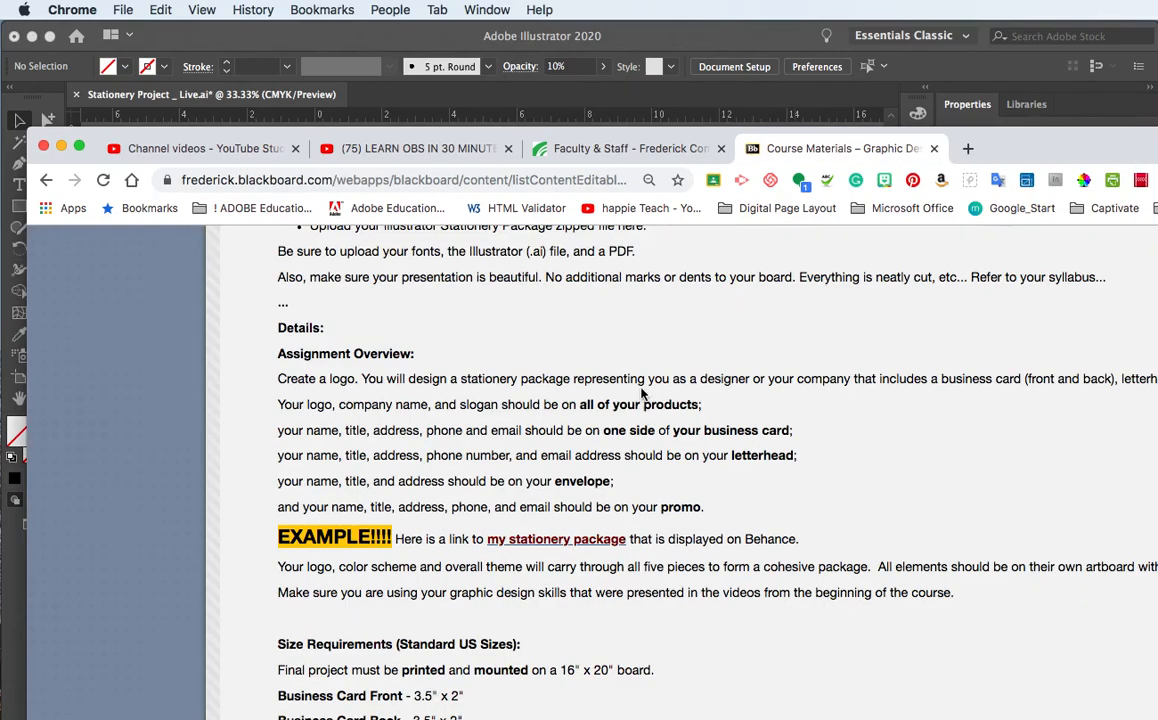
# Review the Stationery Package assignment's overview, submission instructions, size requirements and grading criteria
pyautogui.scroll(-4, 641, 393)
pyautogui.scroll(3, 641, 393)
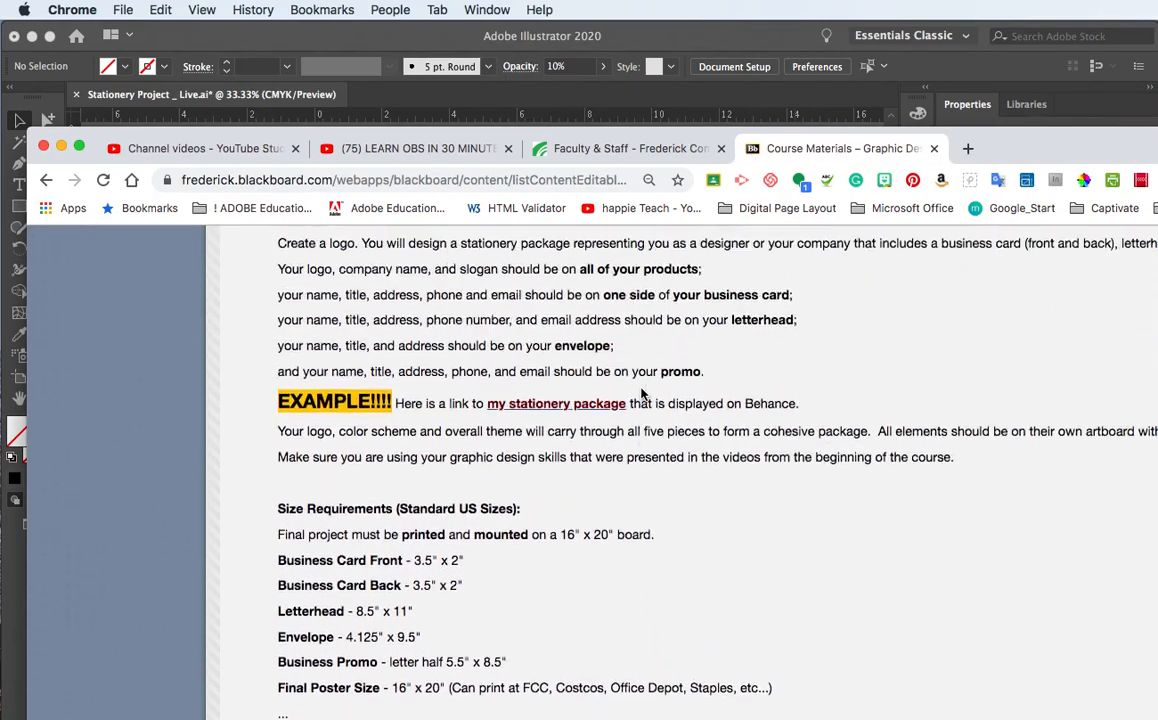
pyautogui.scroll(3, 641, 393)
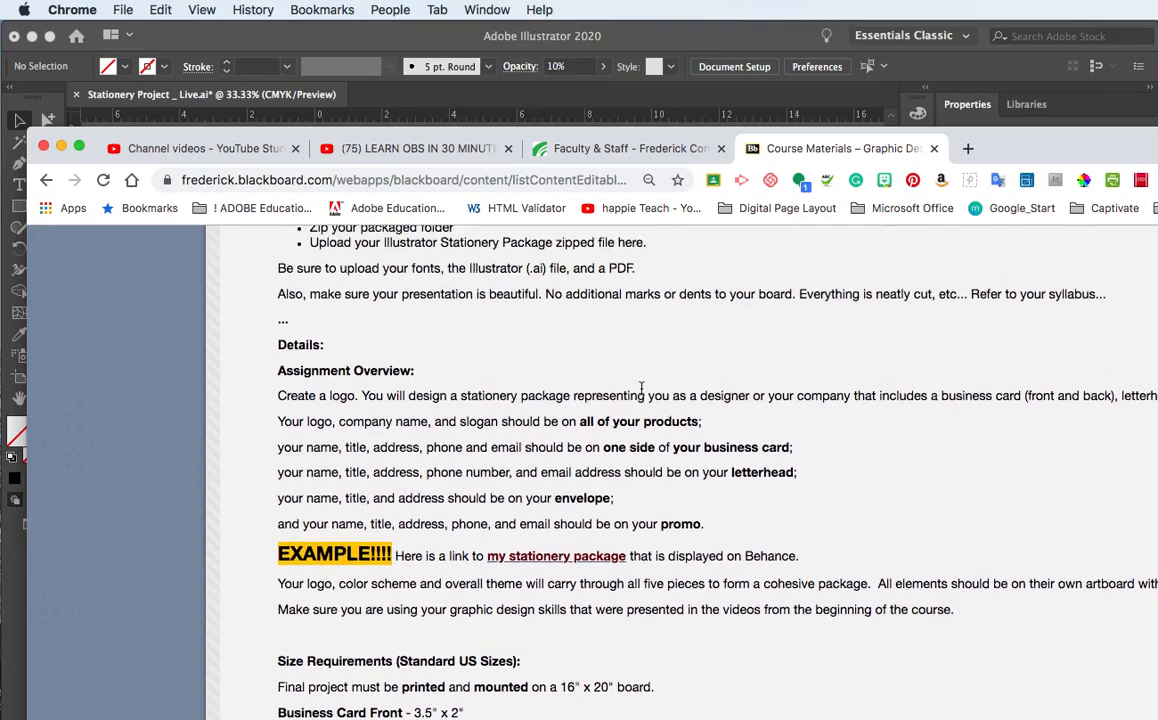
pyautogui.scroll(3, 641, 390)
pyautogui.scroll(-1, 642, 392)
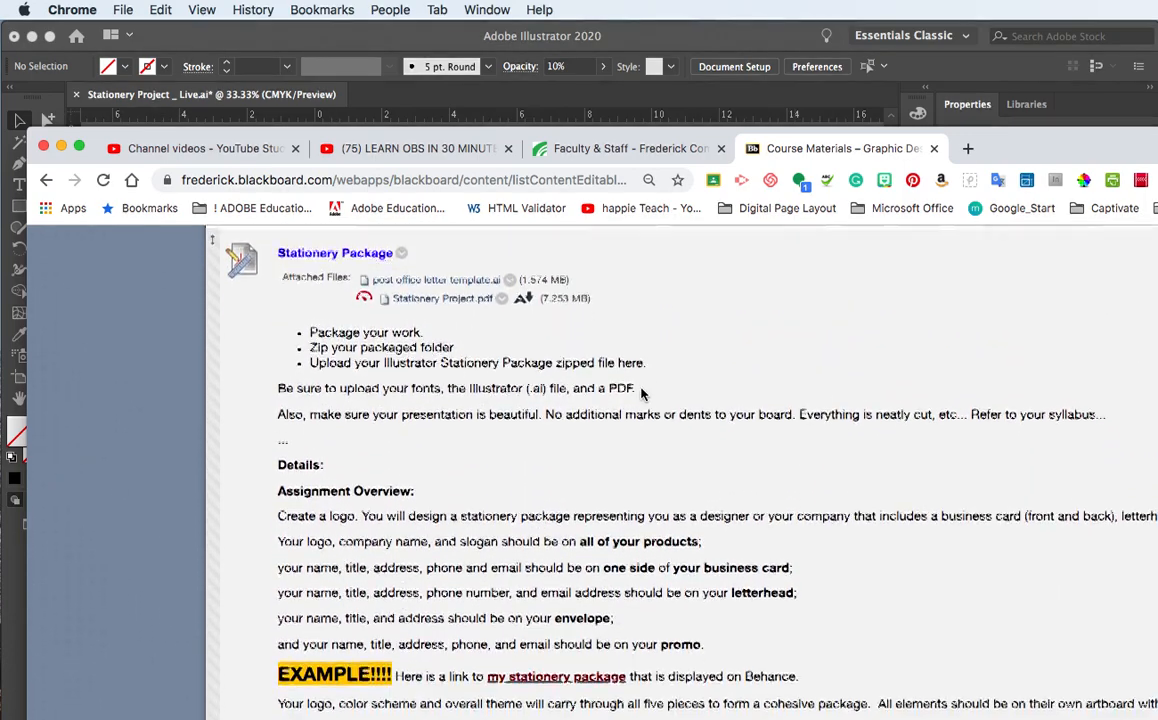
pyautogui.scroll(-8, 641, 393)
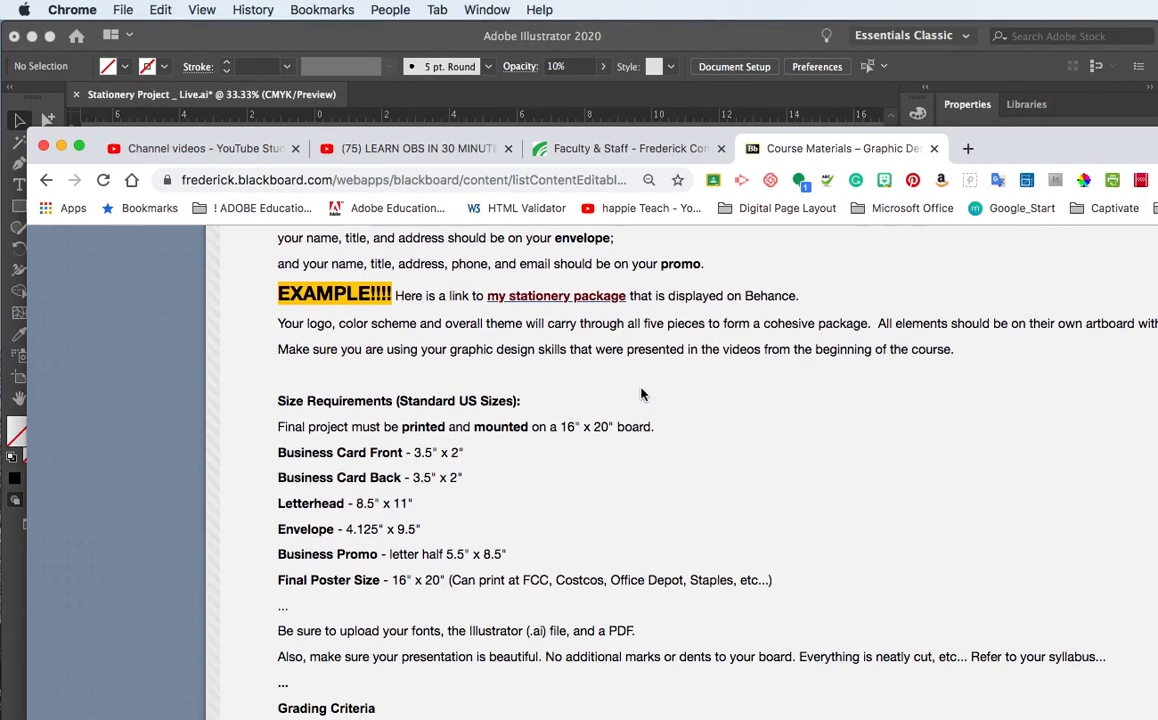
pyautogui.scroll(-3, 641, 393)
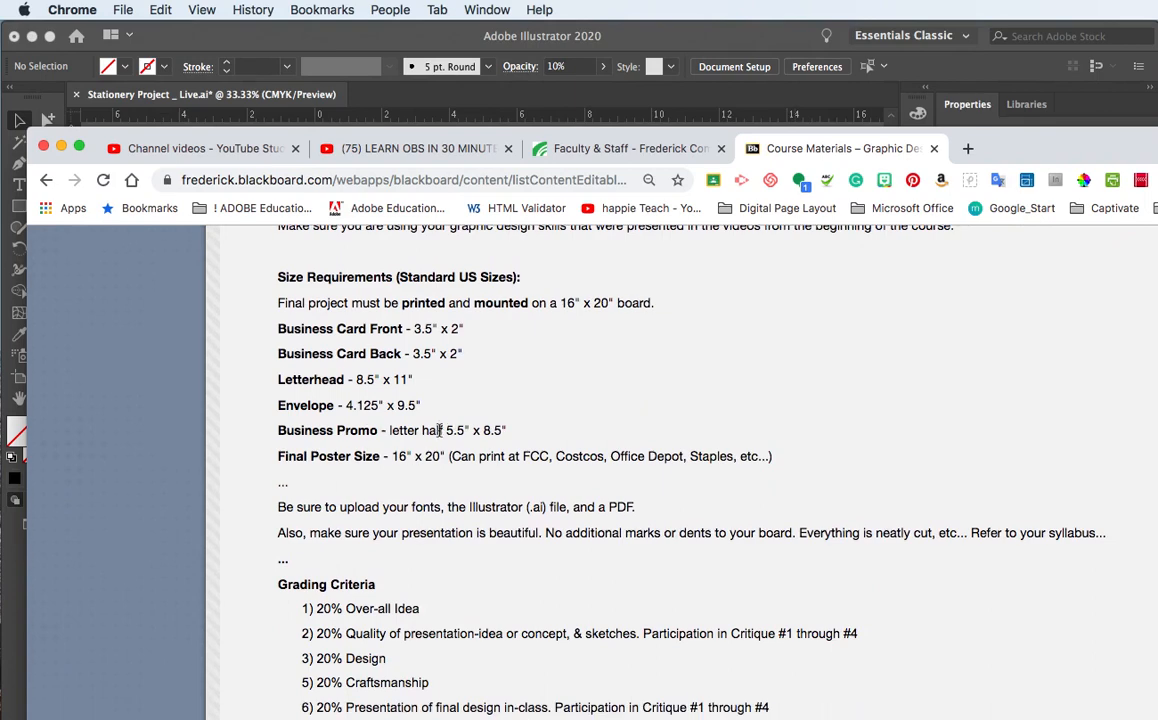
pyautogui.scroll(-14, 405, 481)
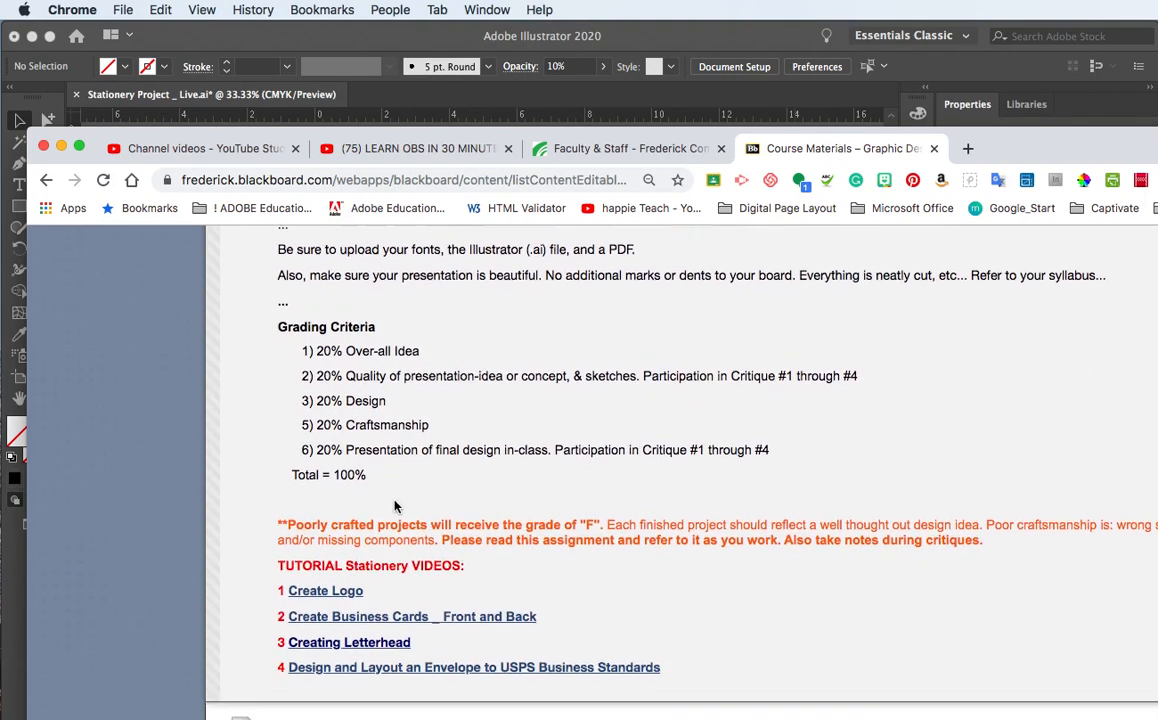
# Check the tutorial stationery video links below the grading criteria and return to the start of the Stationery Package assignment
pyautogui.scroll(4, 396, 507)
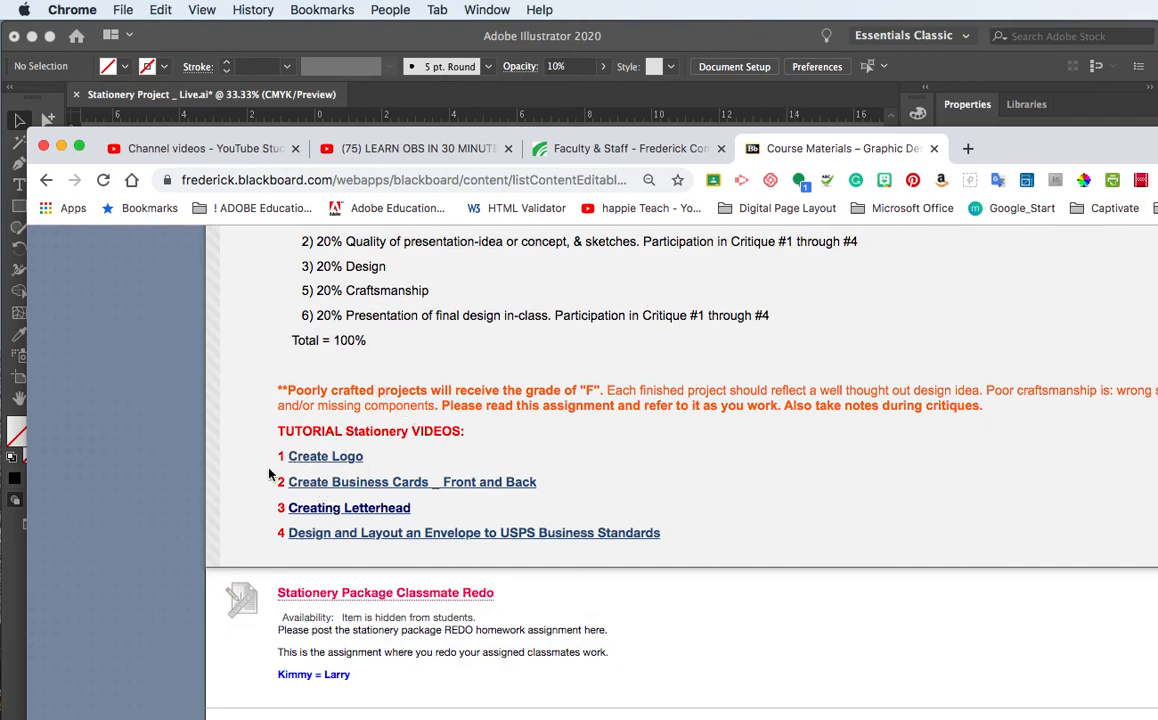
pyautogui.scroll(-4, 377, 495)
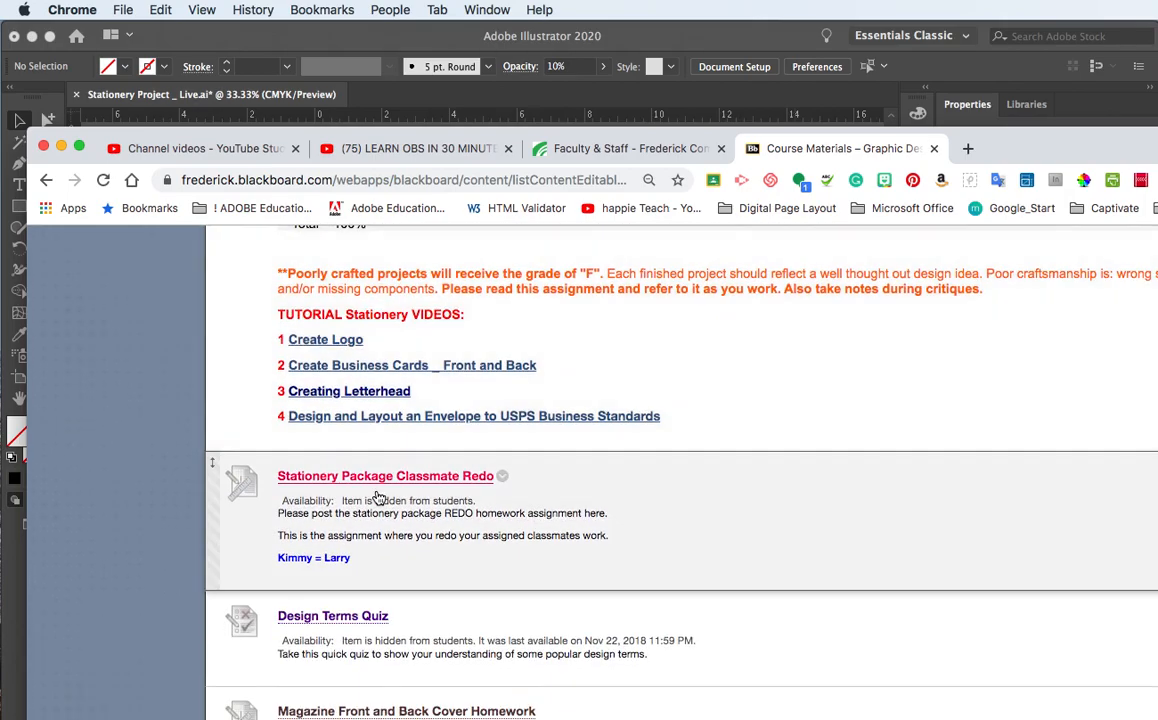
pyautogui.scroll(4, 377, 495)
pyautogui.scroll(5, 377, 497)
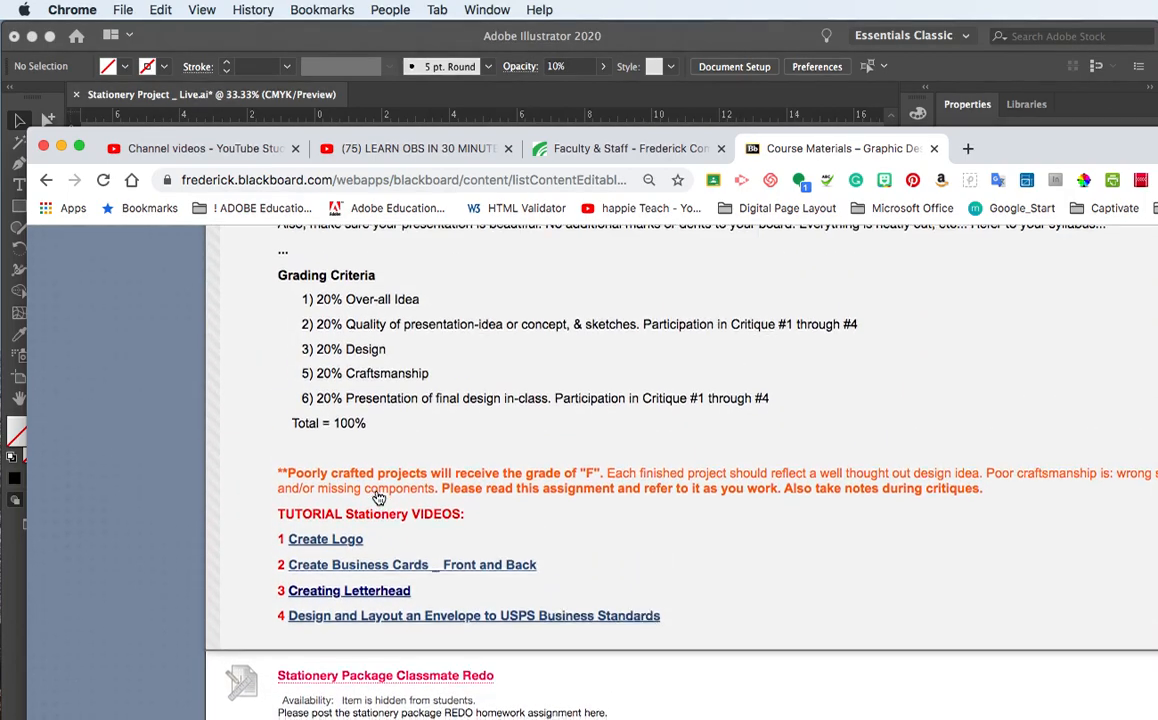
pyautogui.scroll(12, 377, 495)
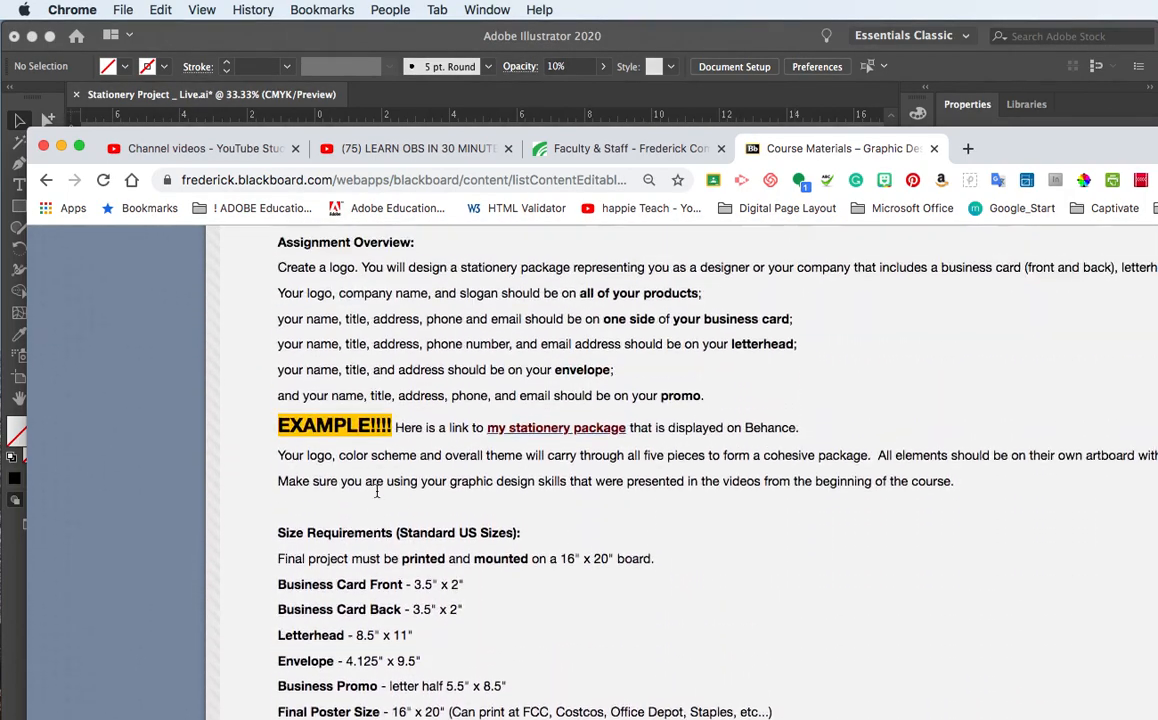
pyautogui.scroll(4, 377, 497)
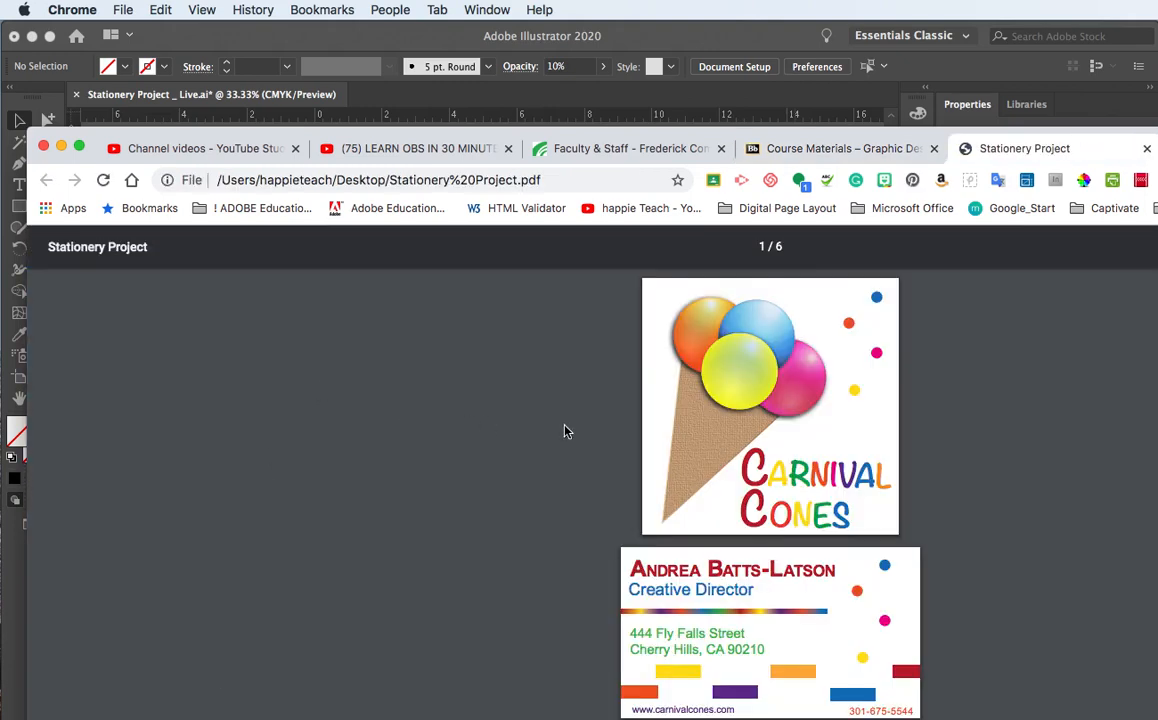
# Examine the Carnival Cones example's letterhead and grand-opening promo card, and switch back to the stationery document in Illustrator
pyautogui.scroll(-10, 565, 431)
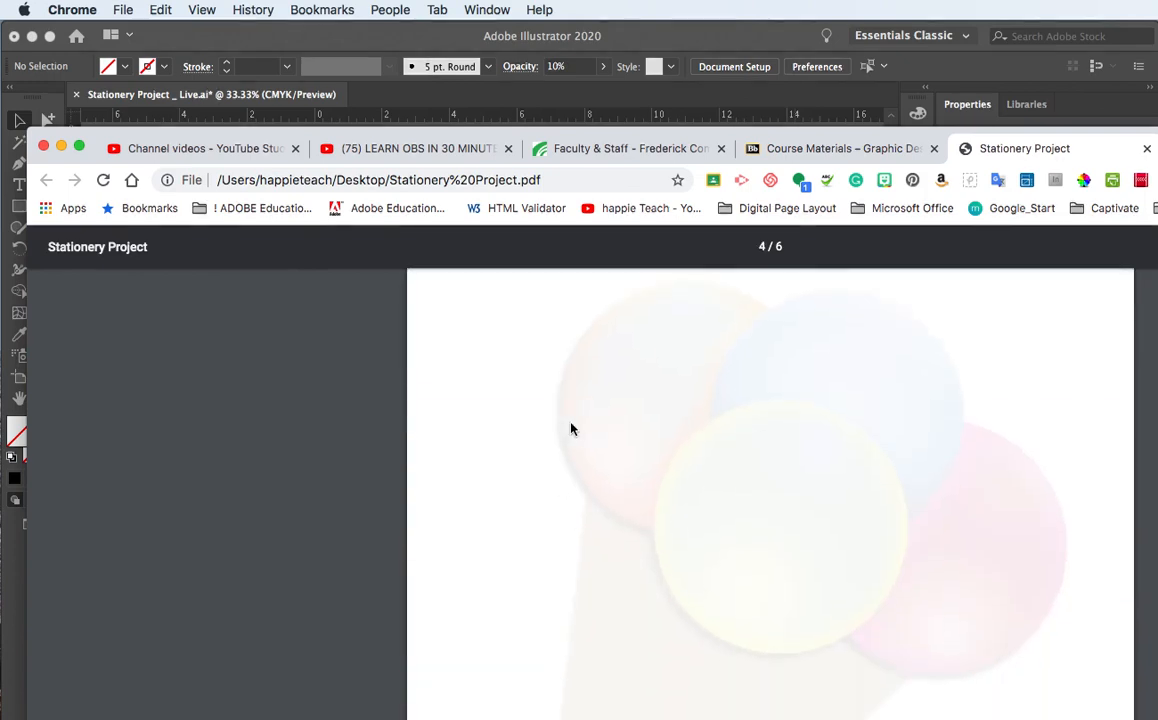
pyautogui.scroll(-5, 571, 429)
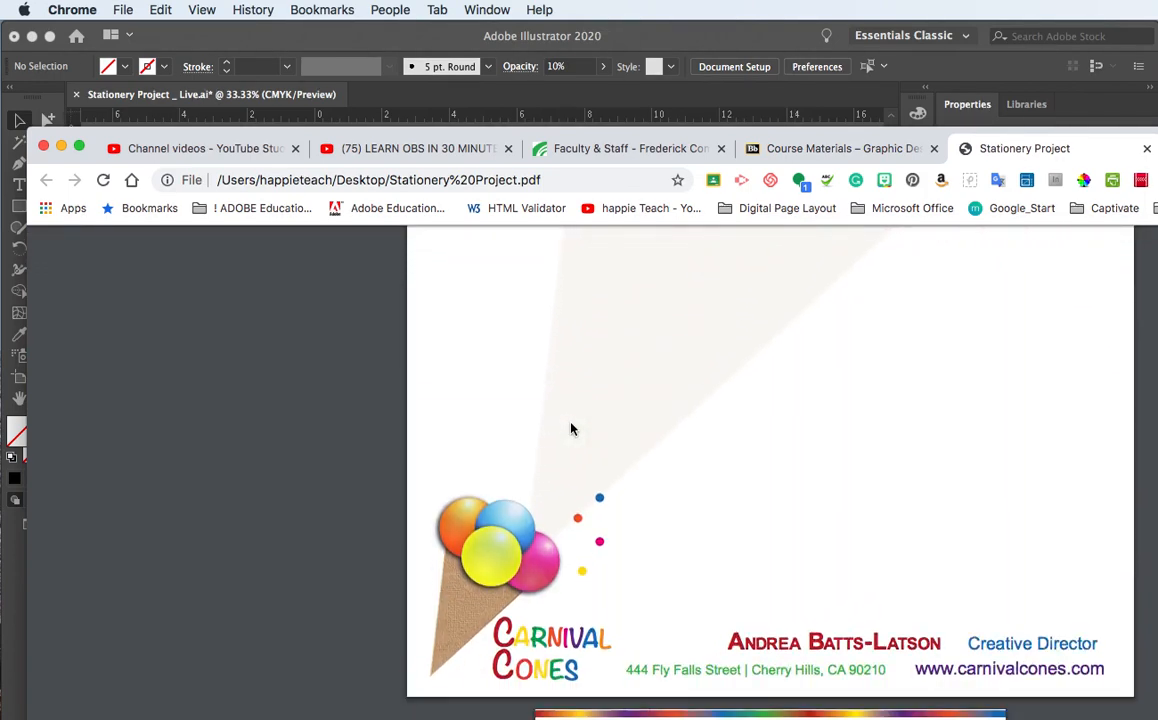
pyautogui.scroll(-8, 571, 429)
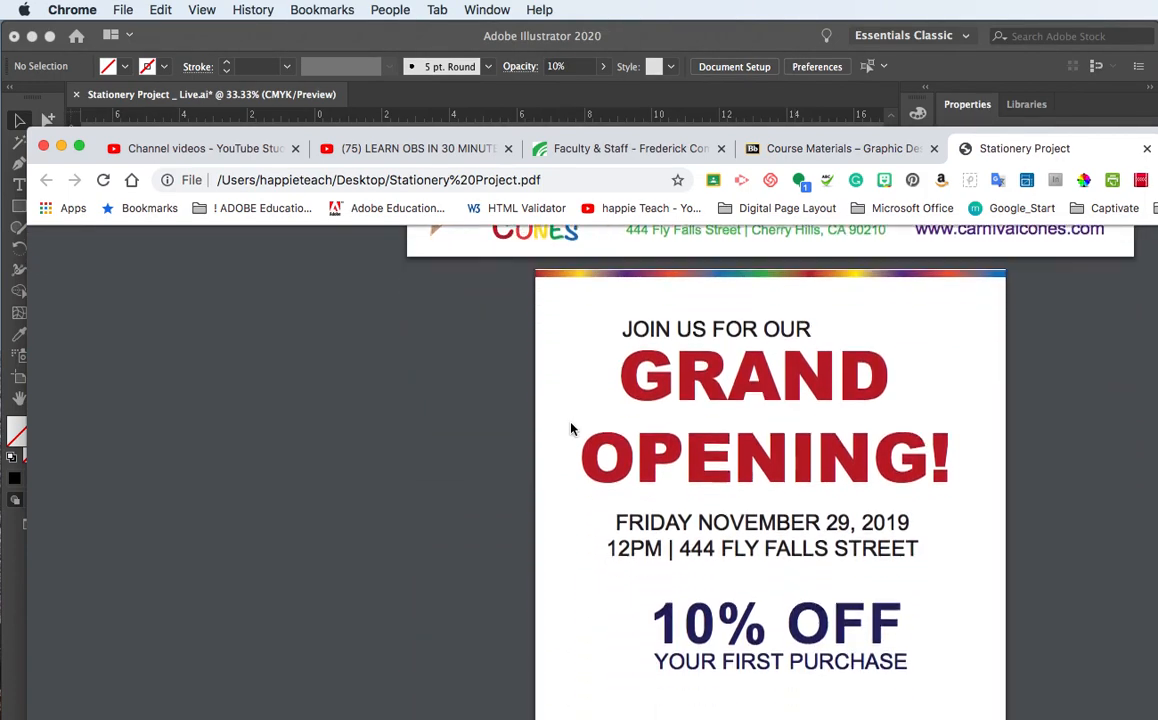
pyautogui.scroll(-2, 571, 429)
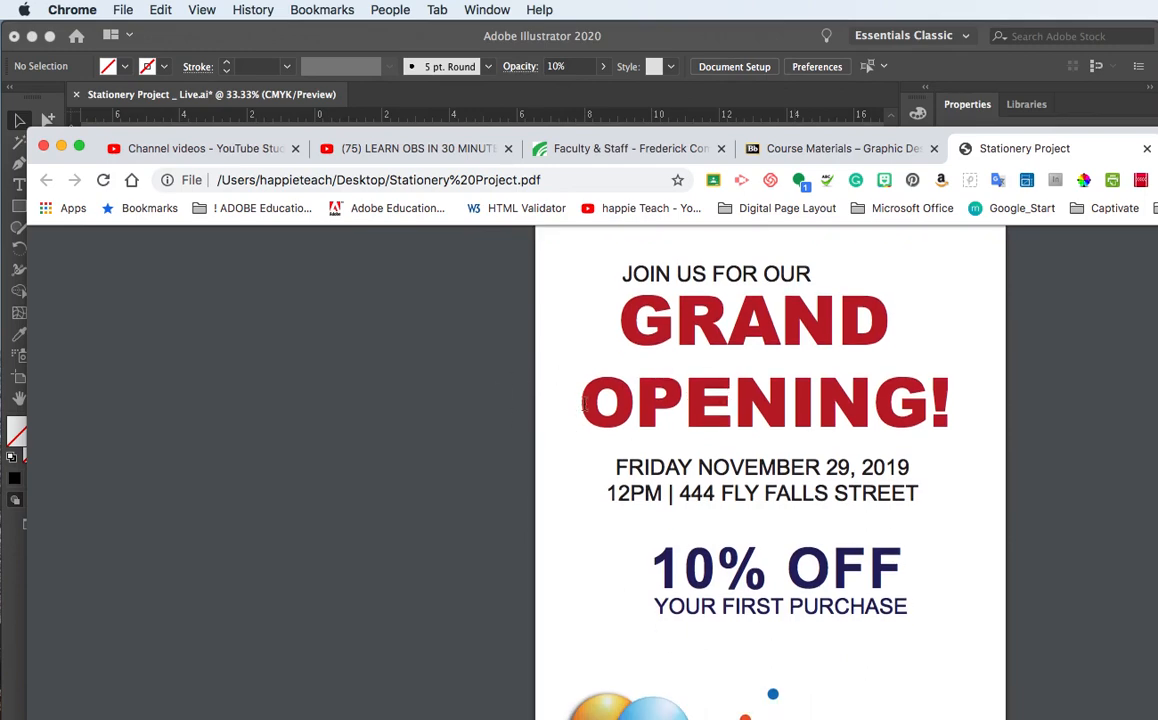
pyautogui.scroll(2, 585, 404)
pyautogui.scroll(-3, 585, 404)
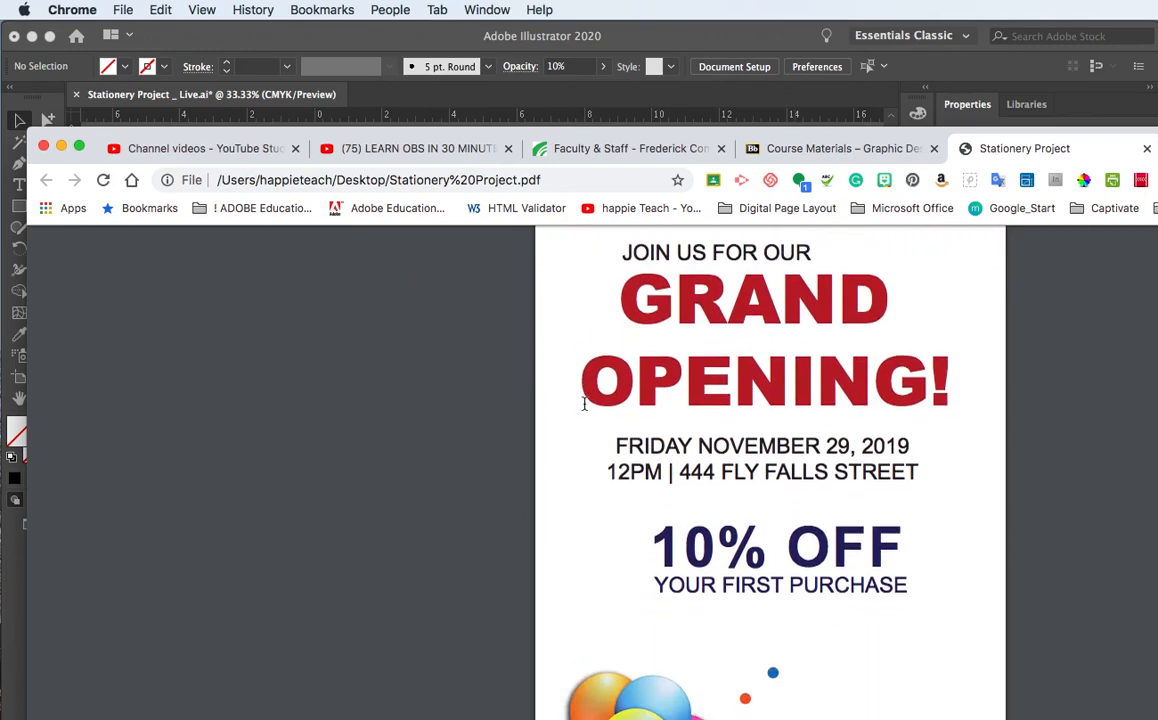
pyautogui.scroll(-5, 585, 404)
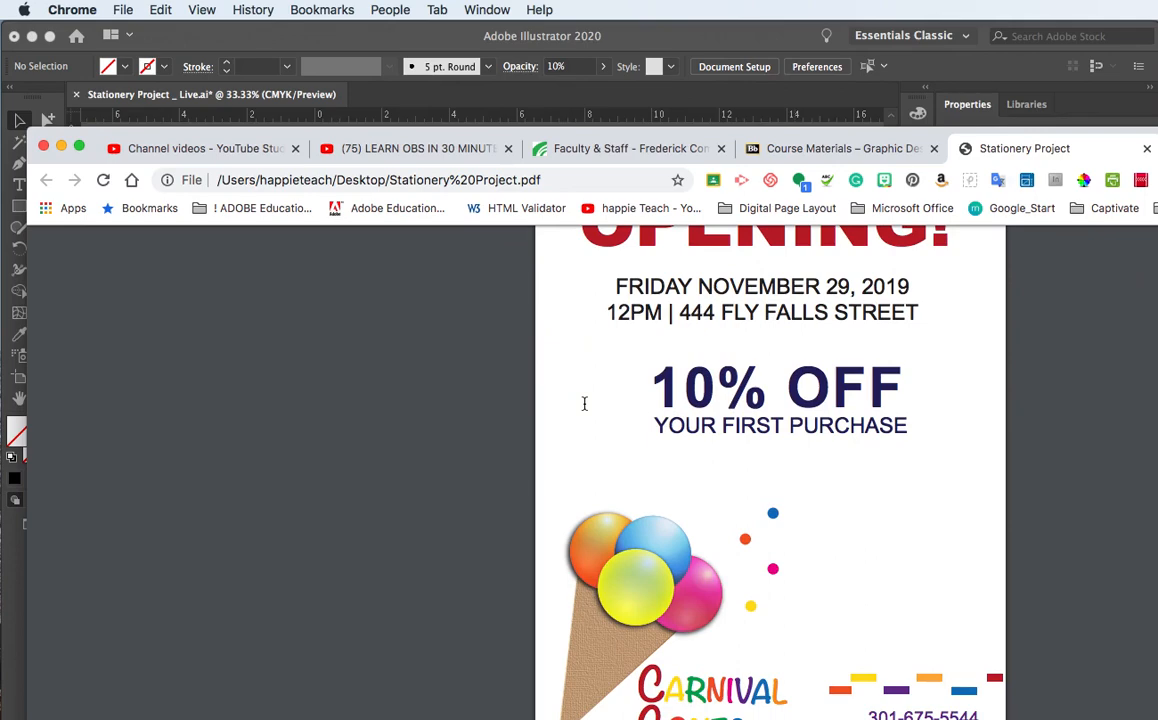
pyautogui.scroll(-5, 585, 404)
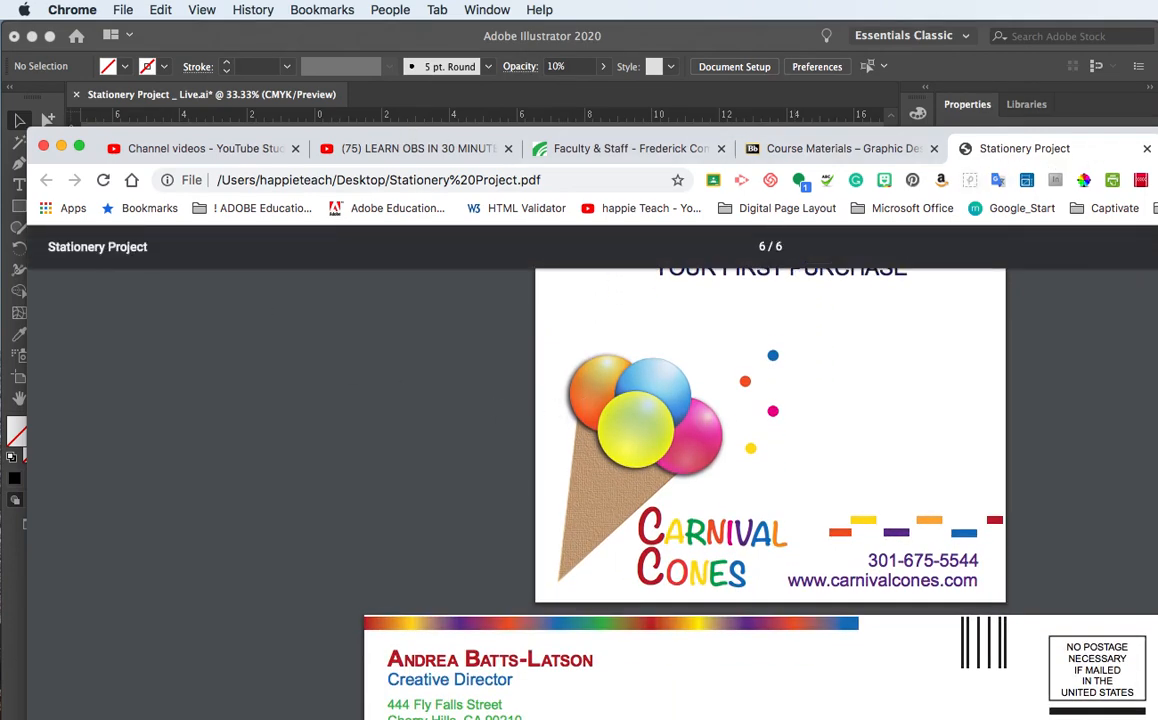
pyautogui.press('super+m')
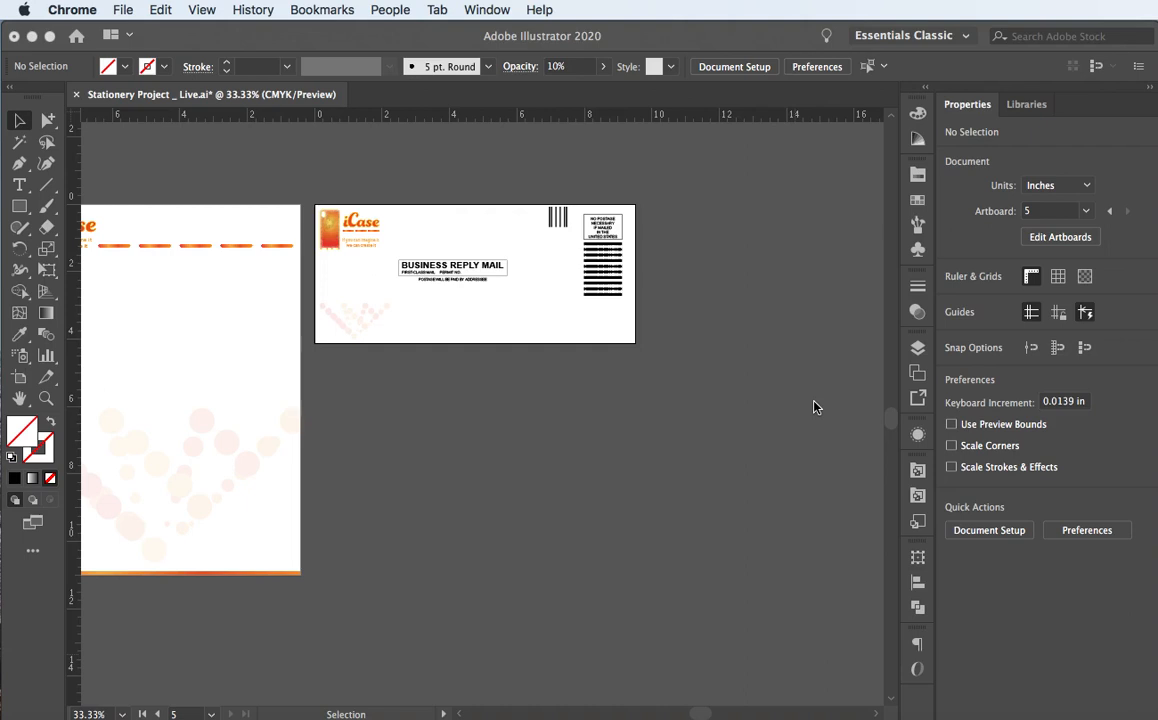
pyautogui.click(606, 363)
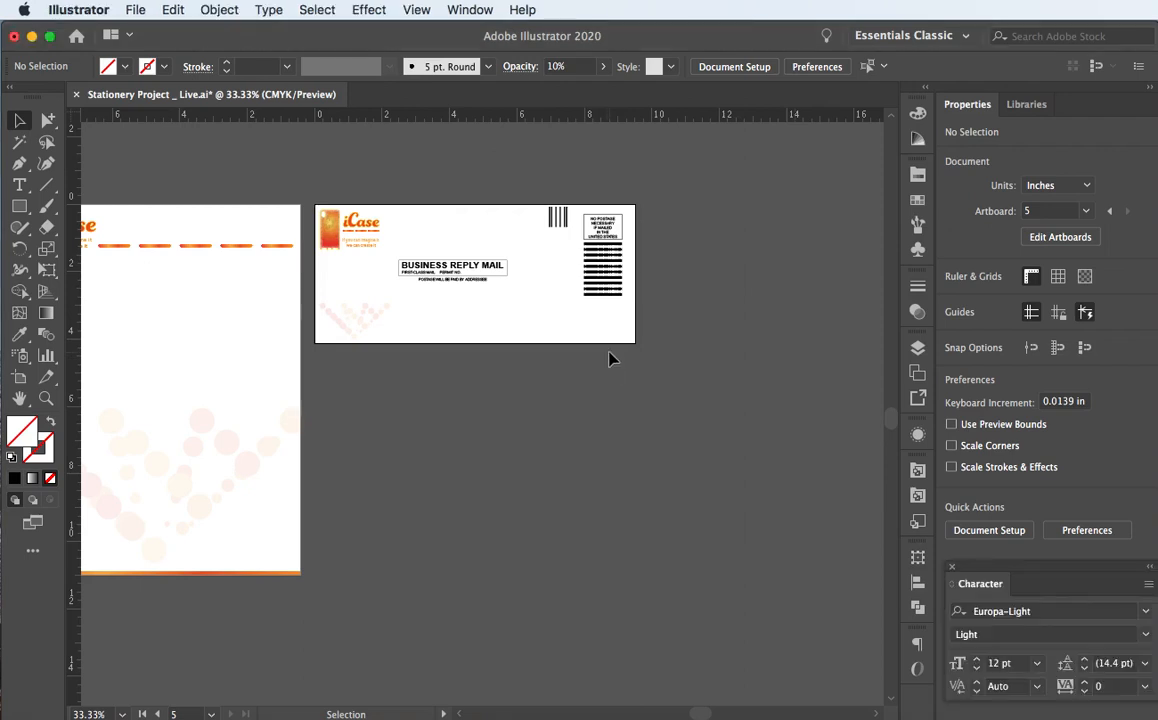
# Inspect the iCase business reply envelope up close and compare it with the neighbouring letterhead artboard
pyautogui.scroll(3, 610, 362)
pyautogui.scroll(-1, 610, 357)
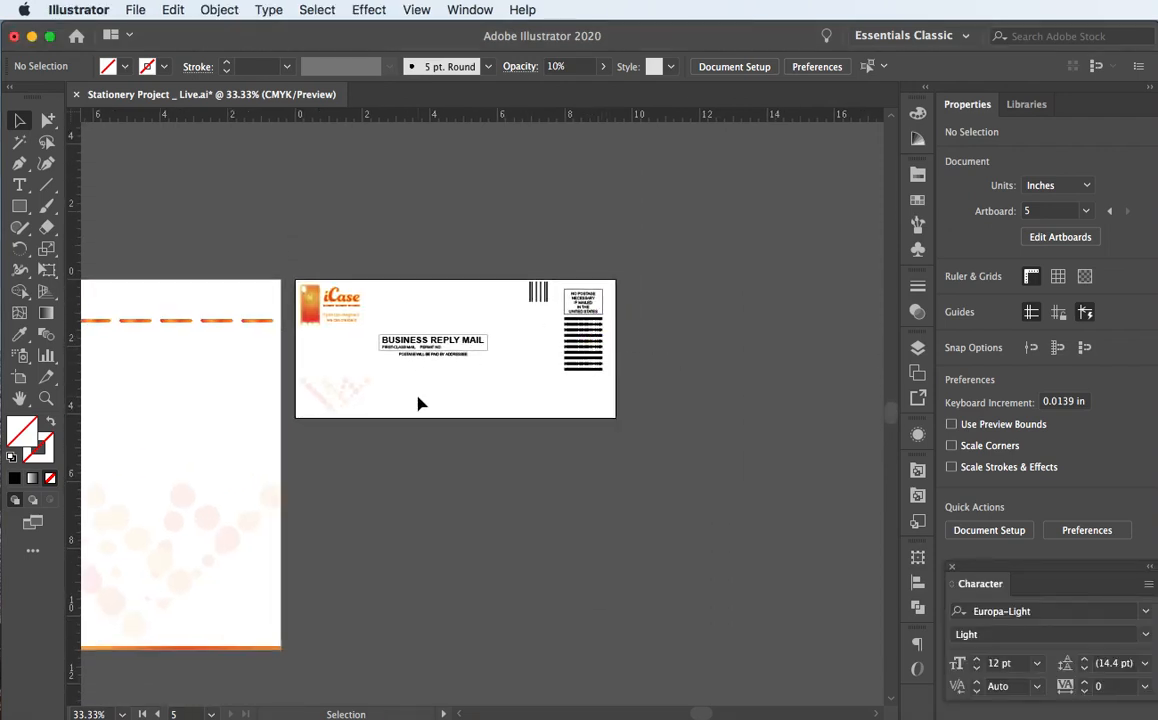
pyautogui.scroll(-1, 418, 403)
pyautogui.scroll(4, 418, 403)
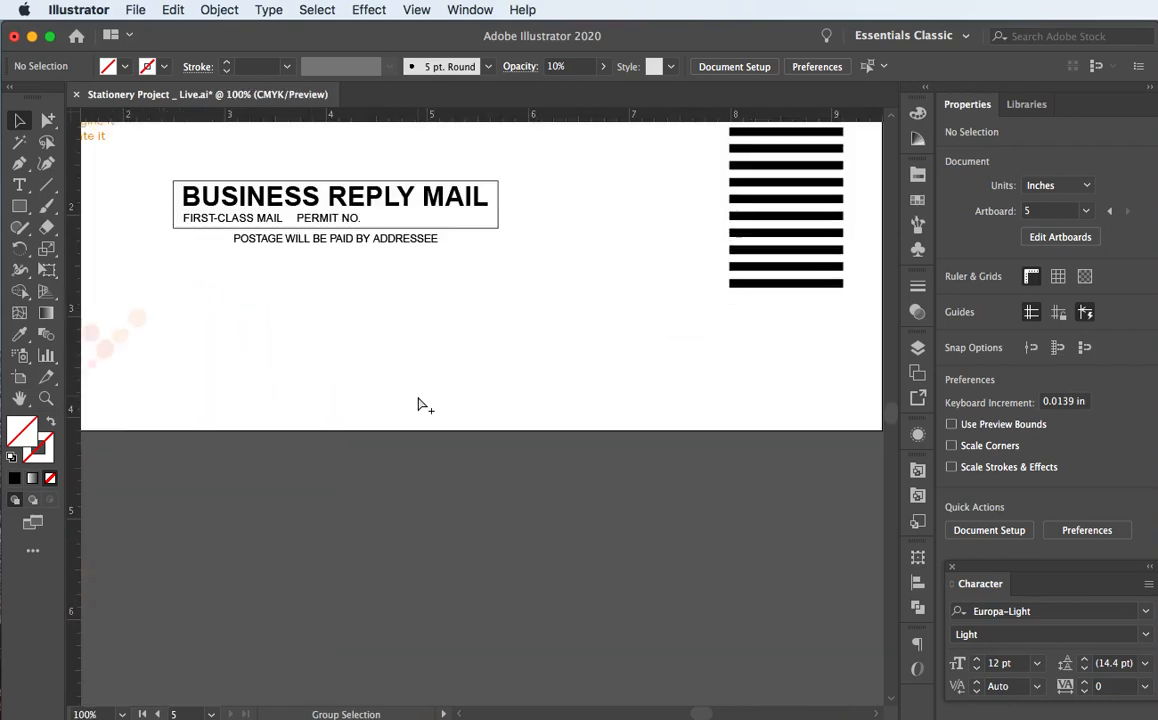
pyautogui.moveTo(626, 274); pyautogui.dragTo(651, 359)
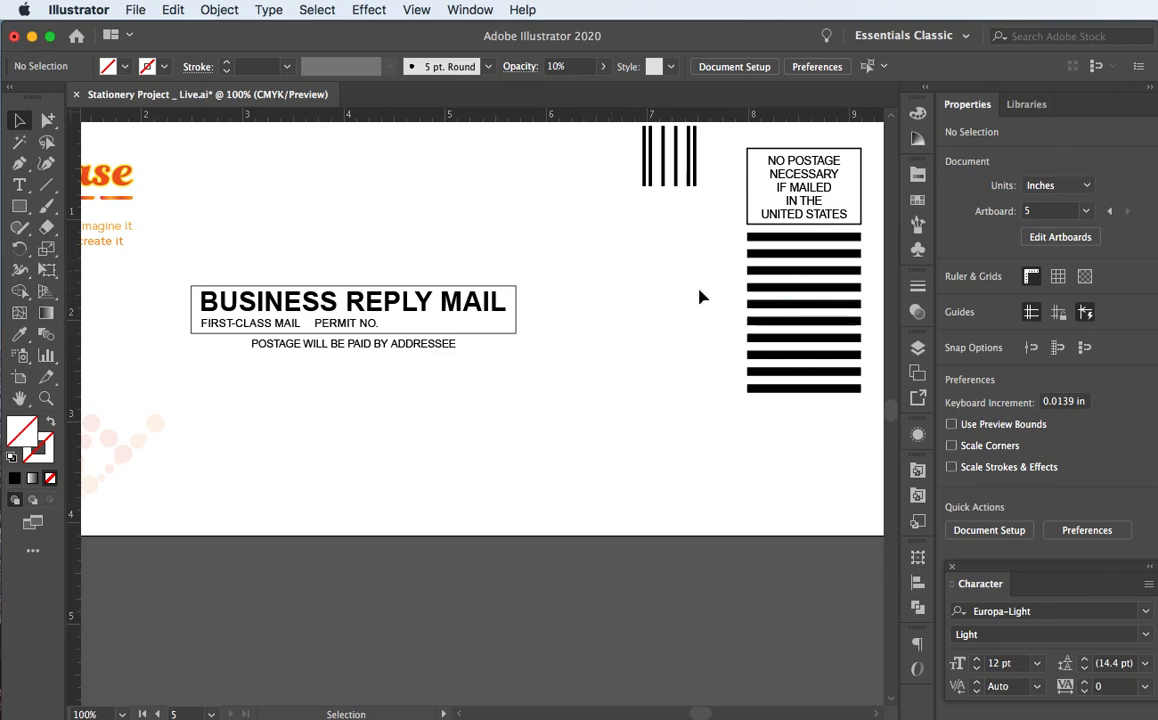
pyautogui.press('super+minus')
pyautogui.press('super+minus')
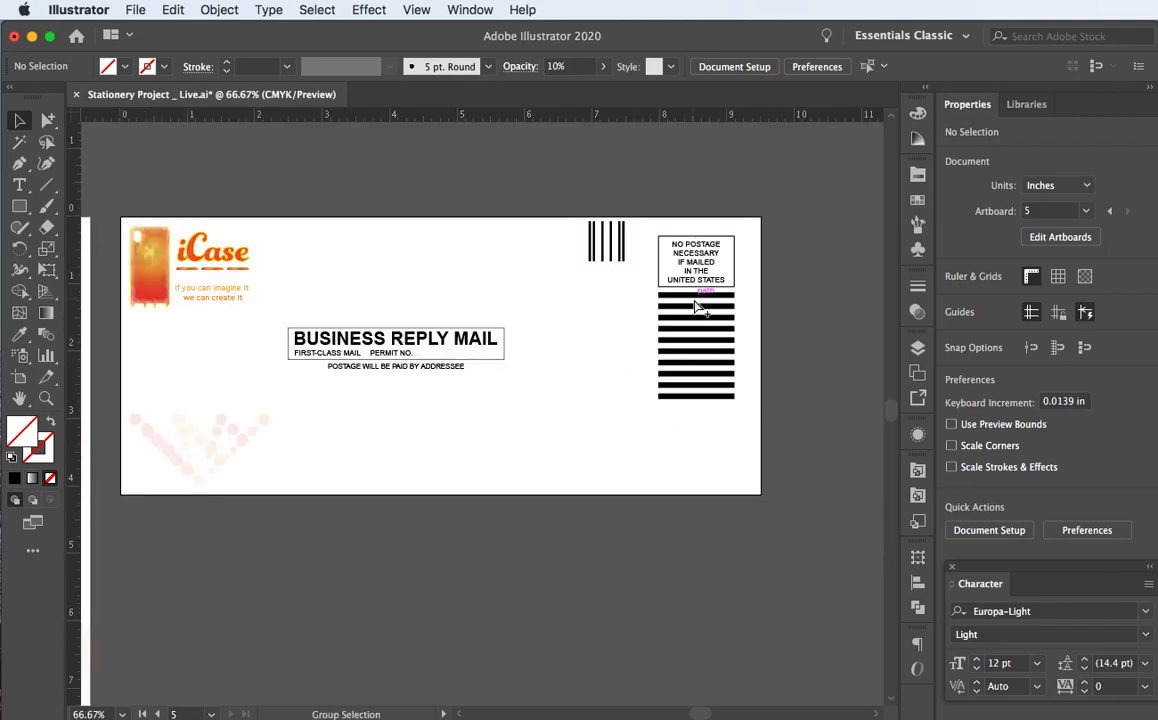
pyautogui.scroll(-5, 694, 298)
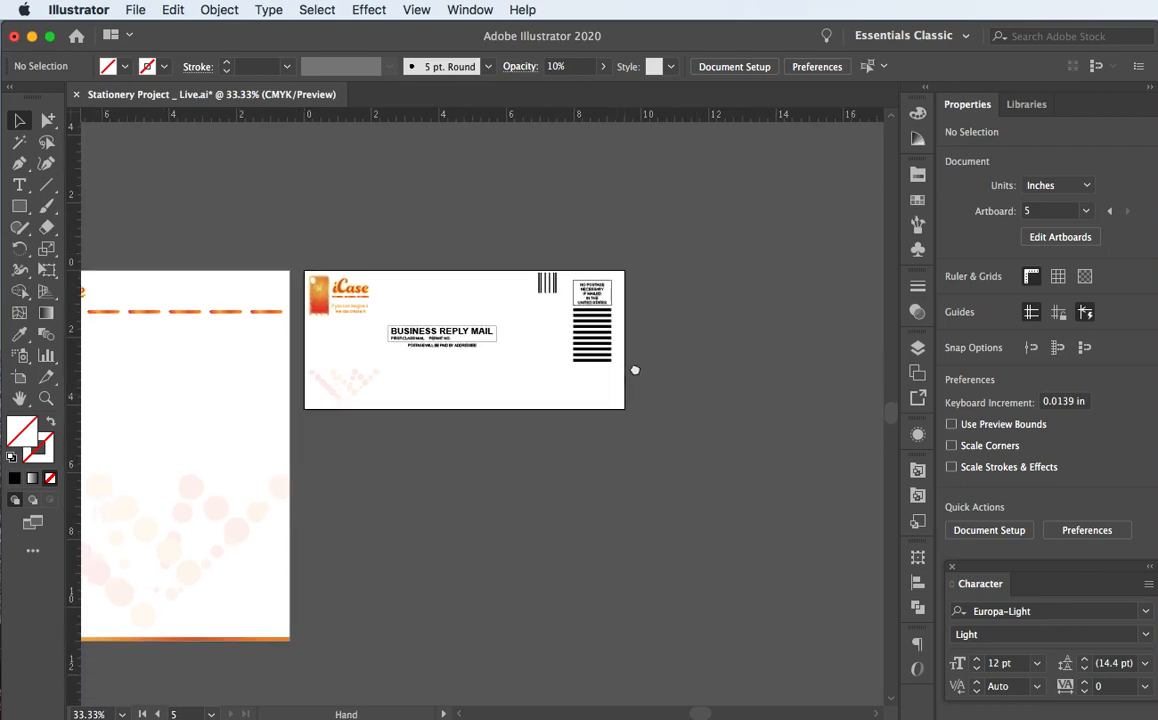
pyautogui.hscroll(-5, 694, 298)
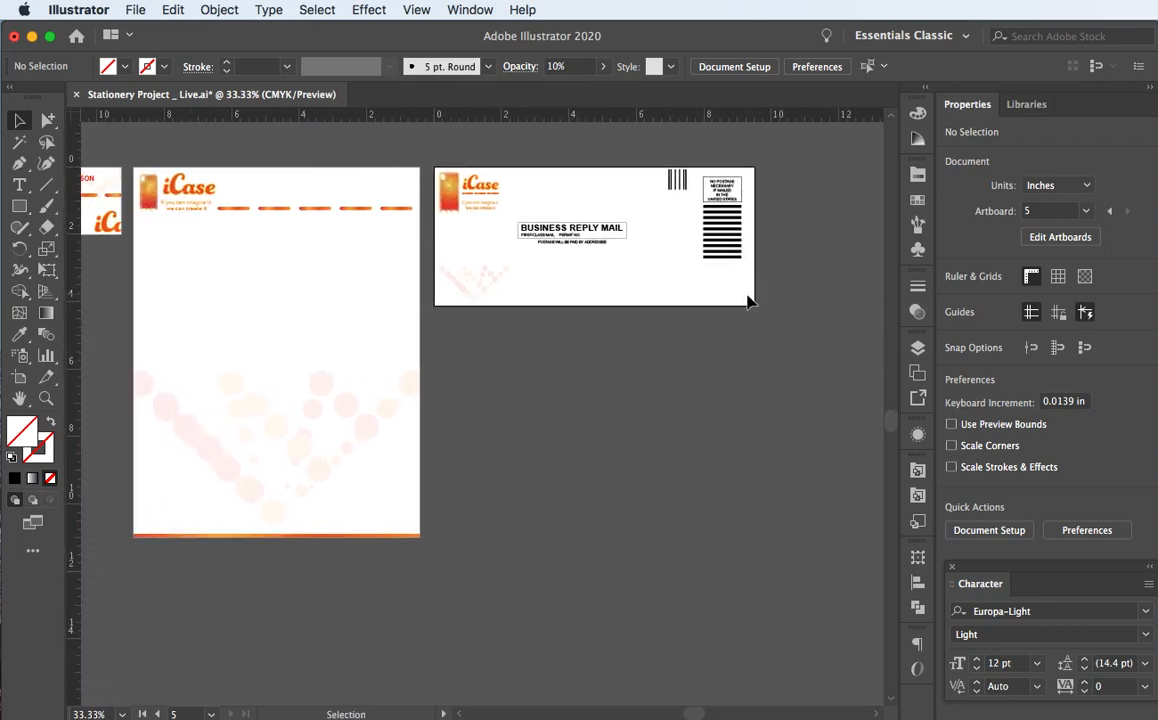
# Collapse and lock the Envelope layer, and add a new layer named Promo above it
pyautogui.click(917, 350)
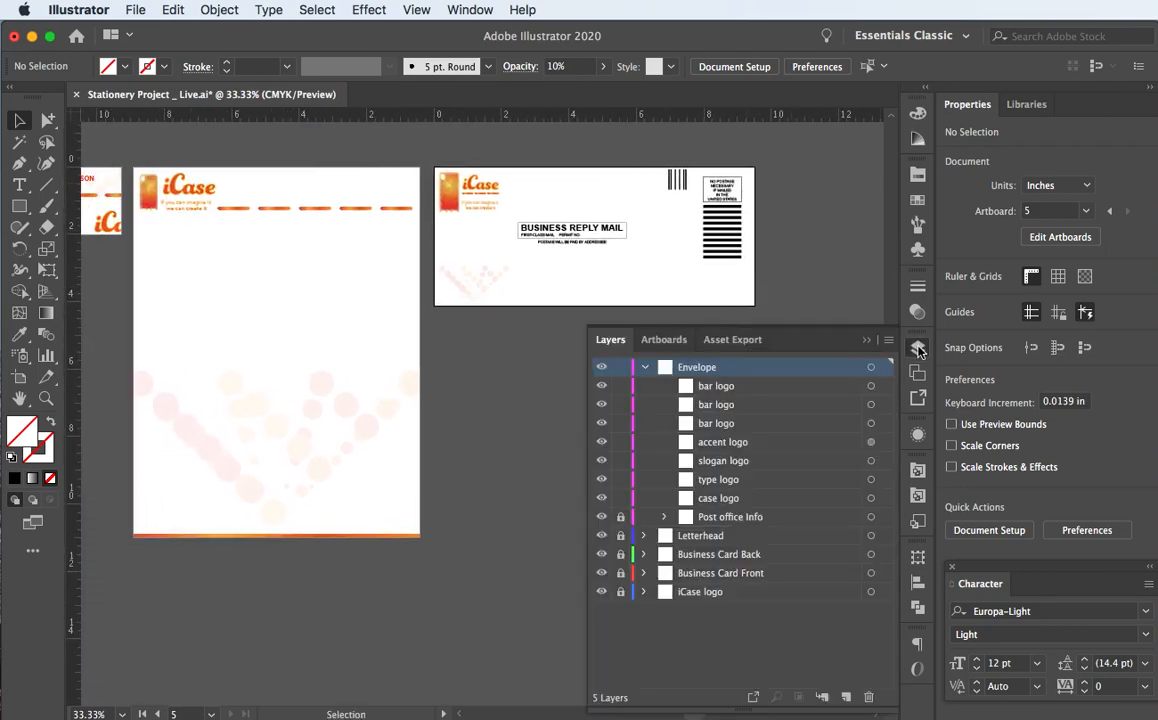
pyautogui.click(644, 368)
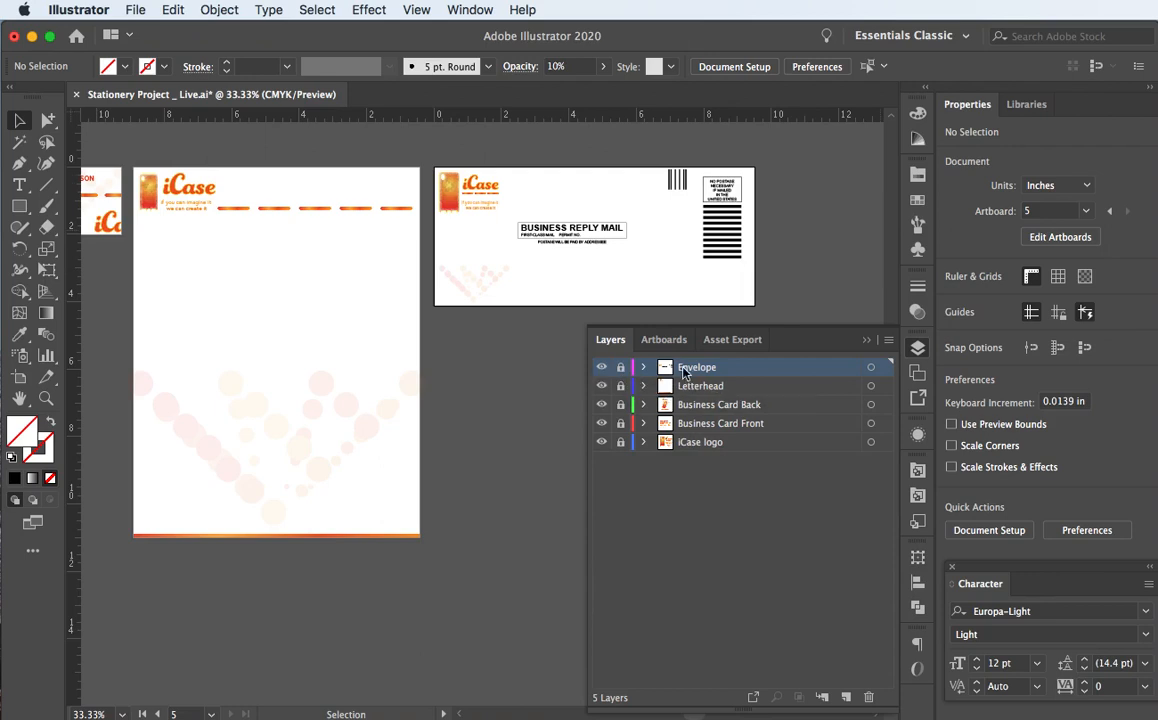
pyautogui.click(846, 697)
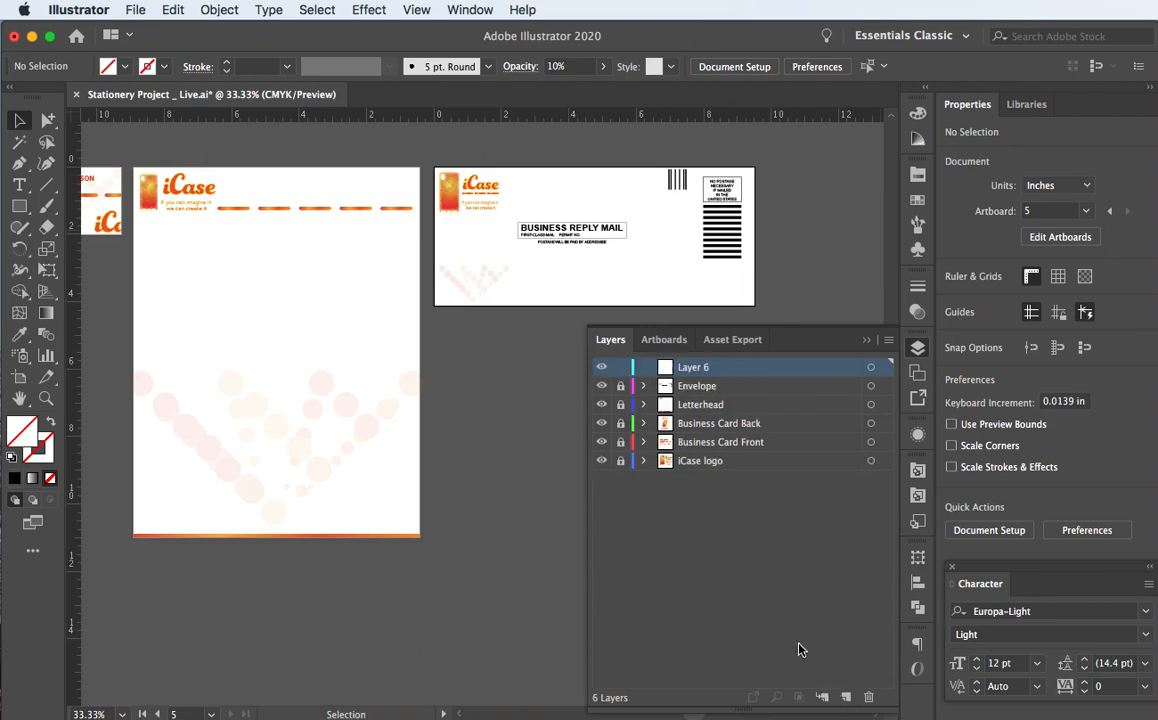
pyautogui.doubleClick(690, 368)
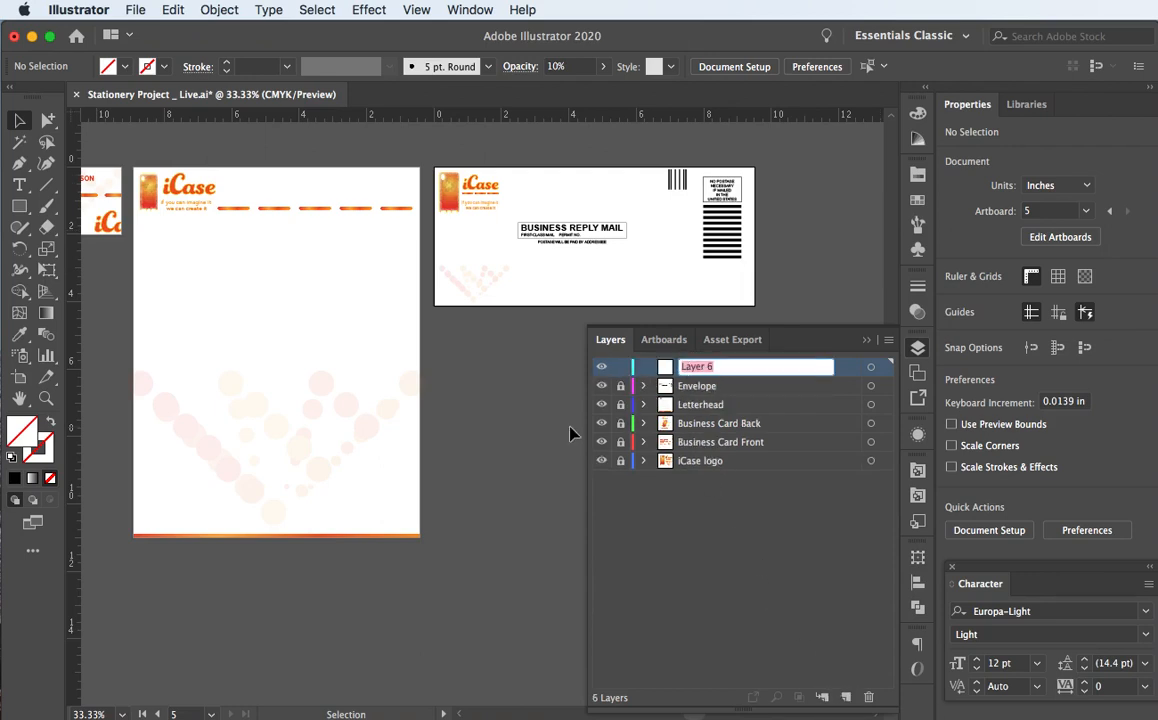
pyautogui.write('Promo')
pyautogui.press('Return')
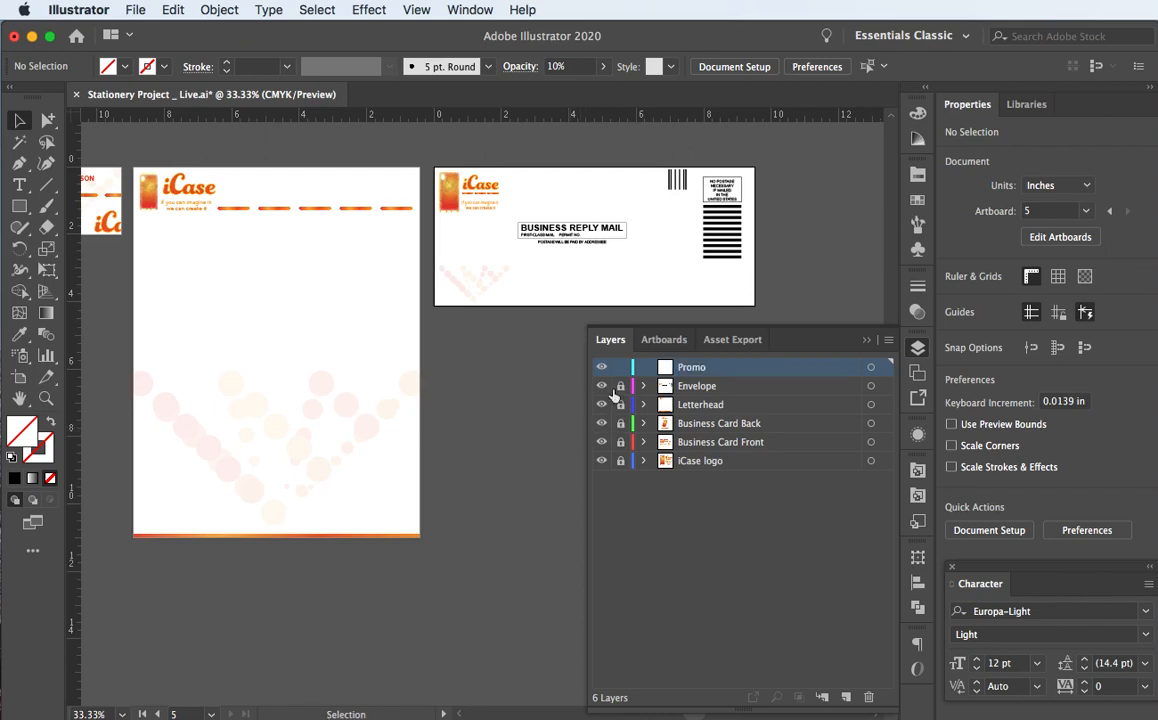
pyautogui.click(867, 342)
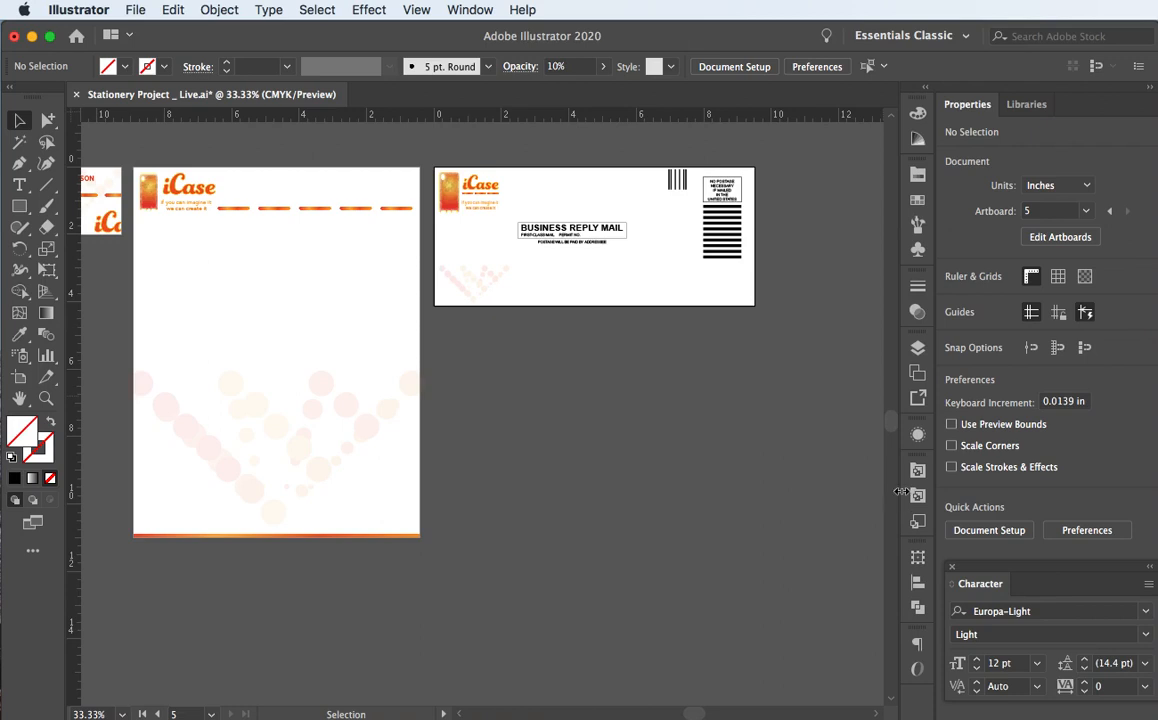
# Check the document's artboard list and the Envelope artboard's options and size presets, leaving its settings unchanged
pyautogui.click(920, 347)
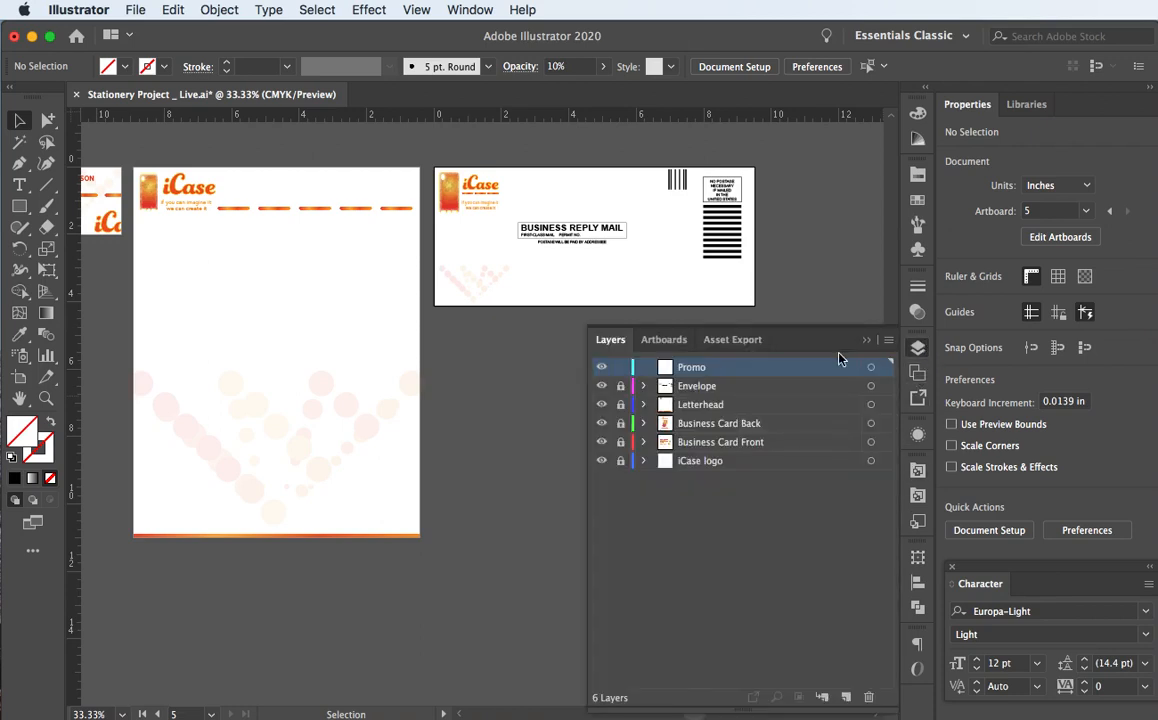
pyautogui.click(678, 342)
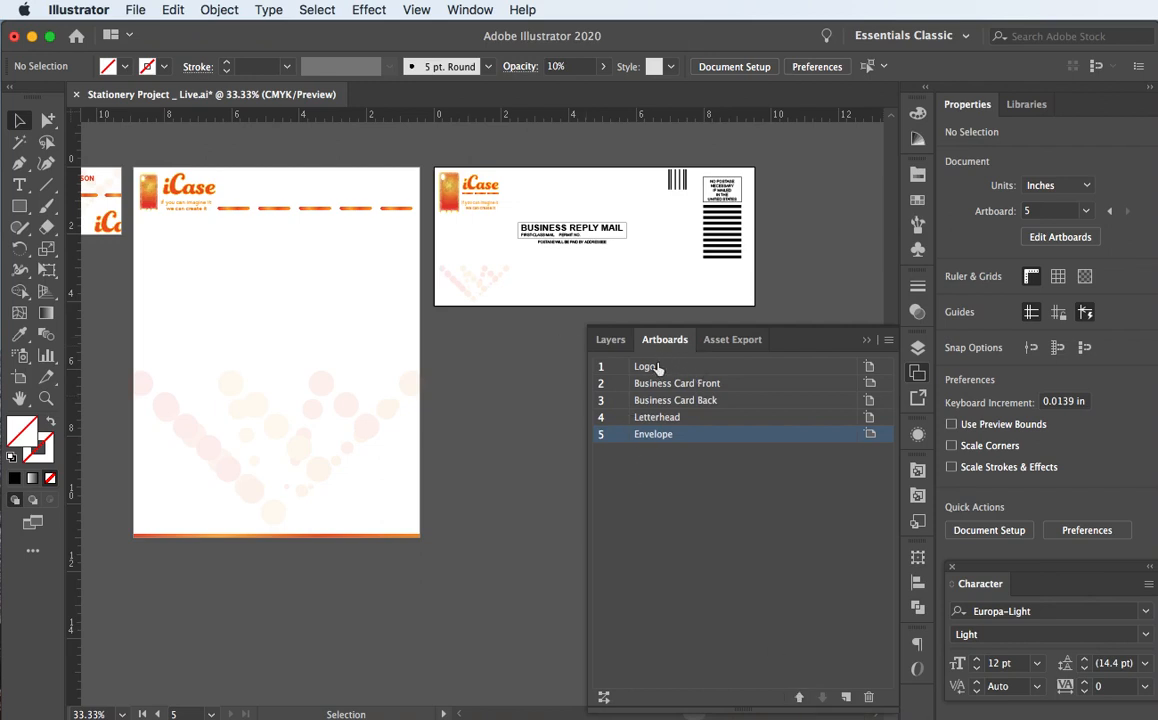
pyautogui.doubleClick(695, 440)
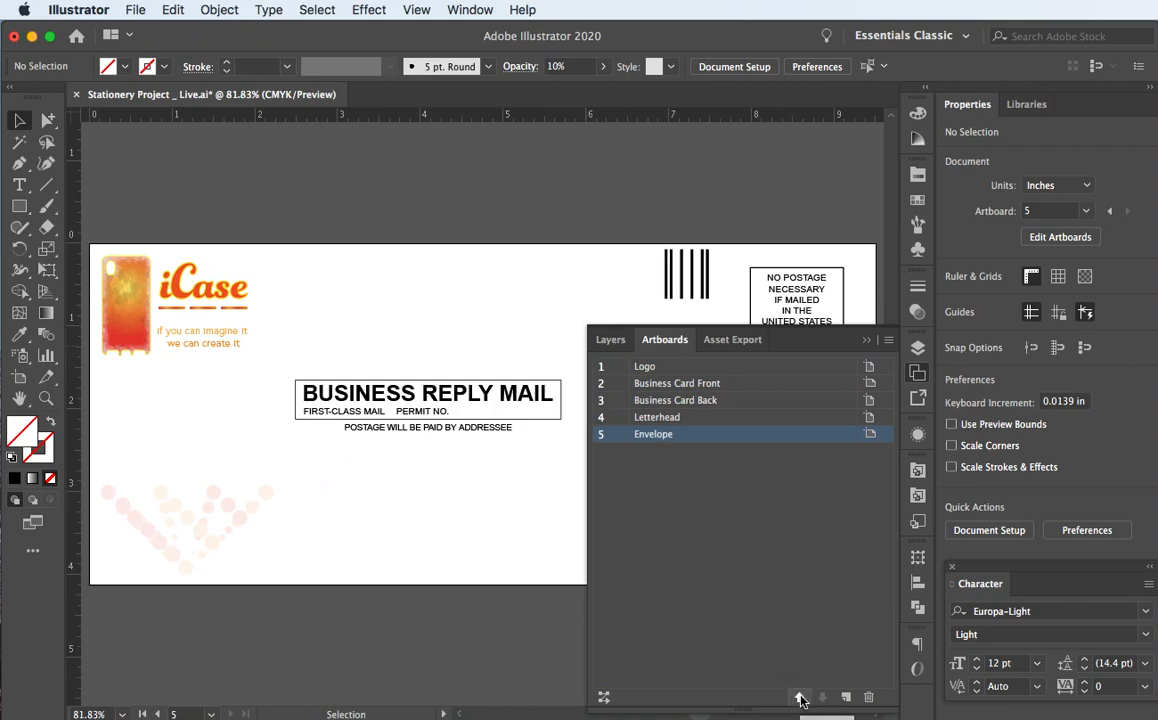
pyautogui.click(888, 342)
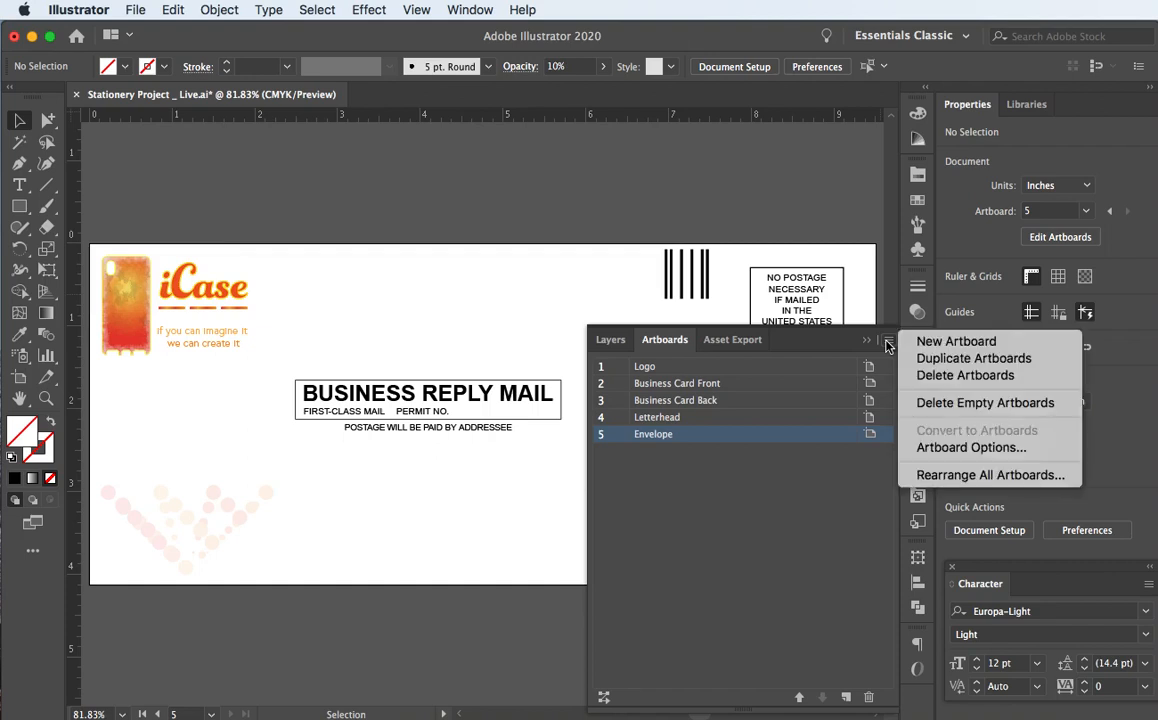
pyautogui.click(922, 449)
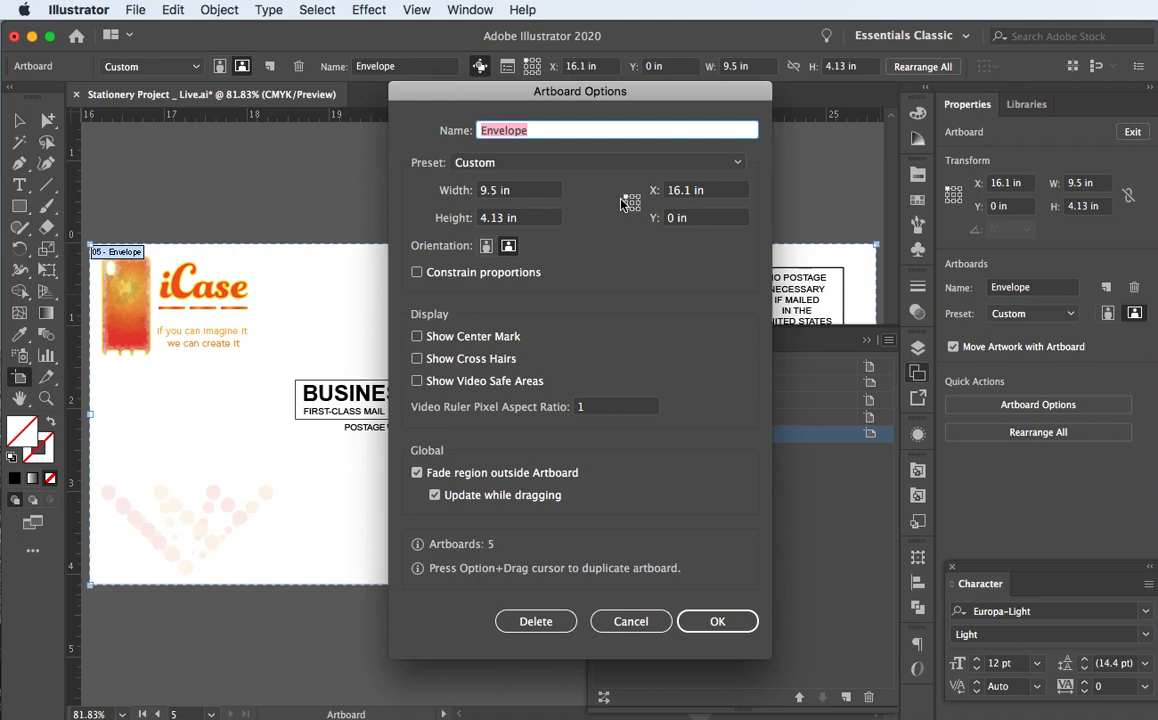
pyautogui.click(736, 163)
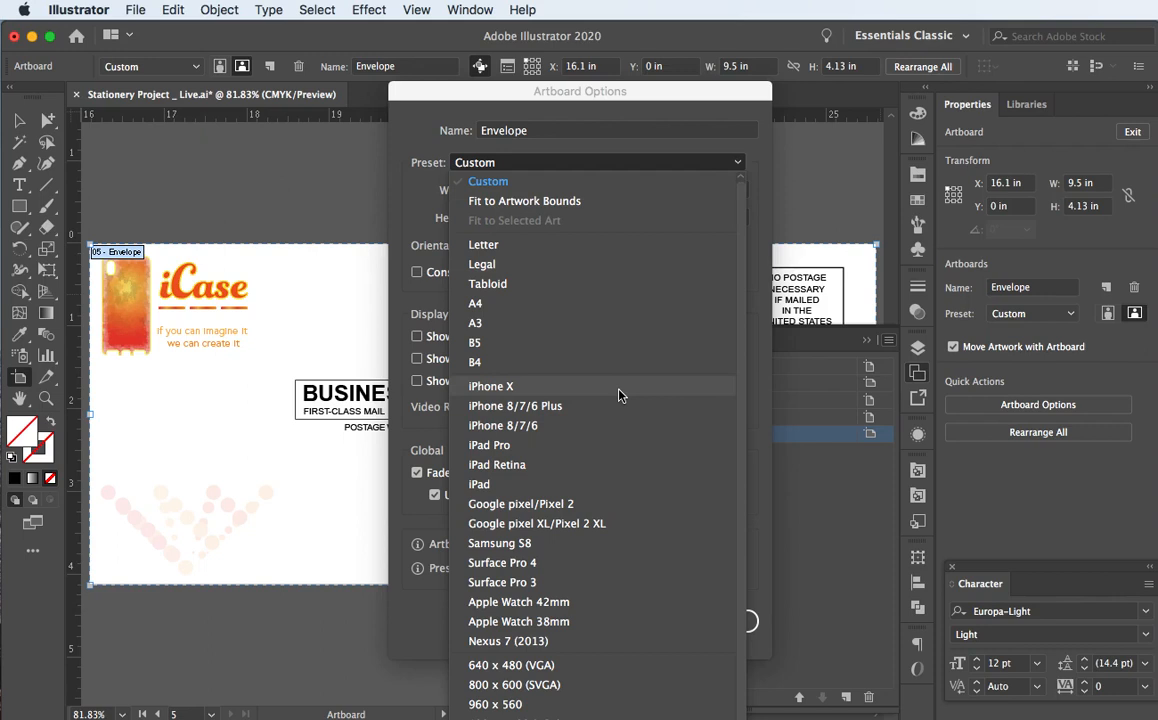
pyautogui.scroll(-3, 618, 396)
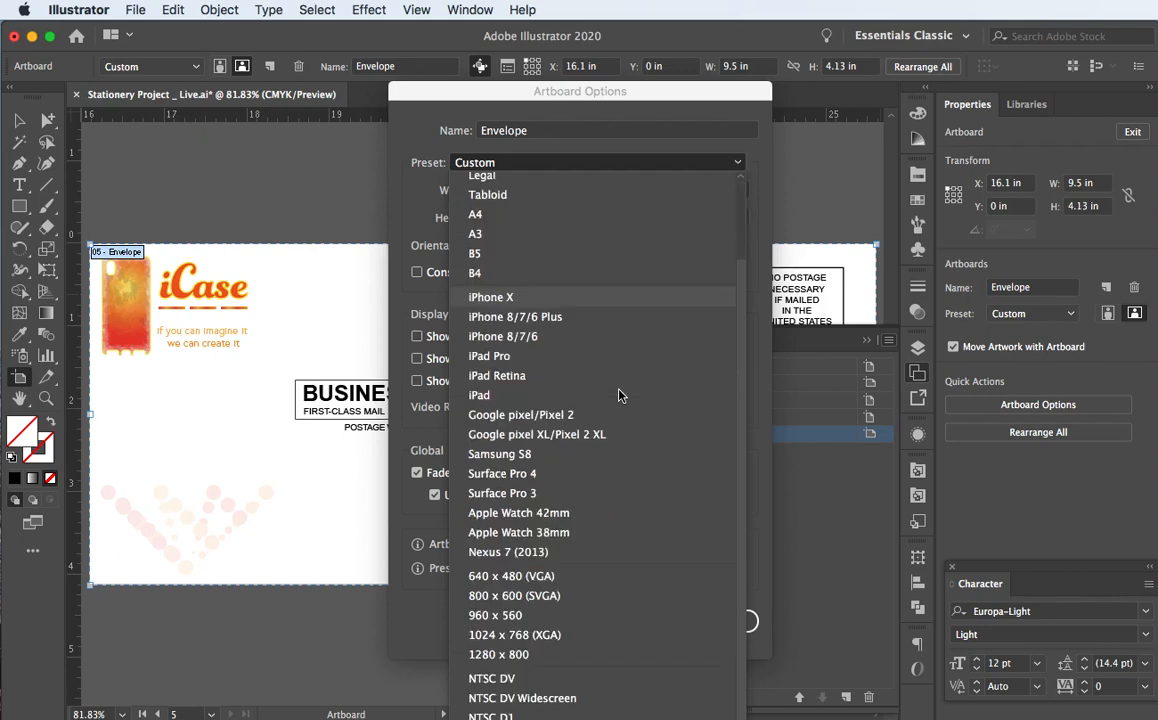
pyautogui.click(423, 122)
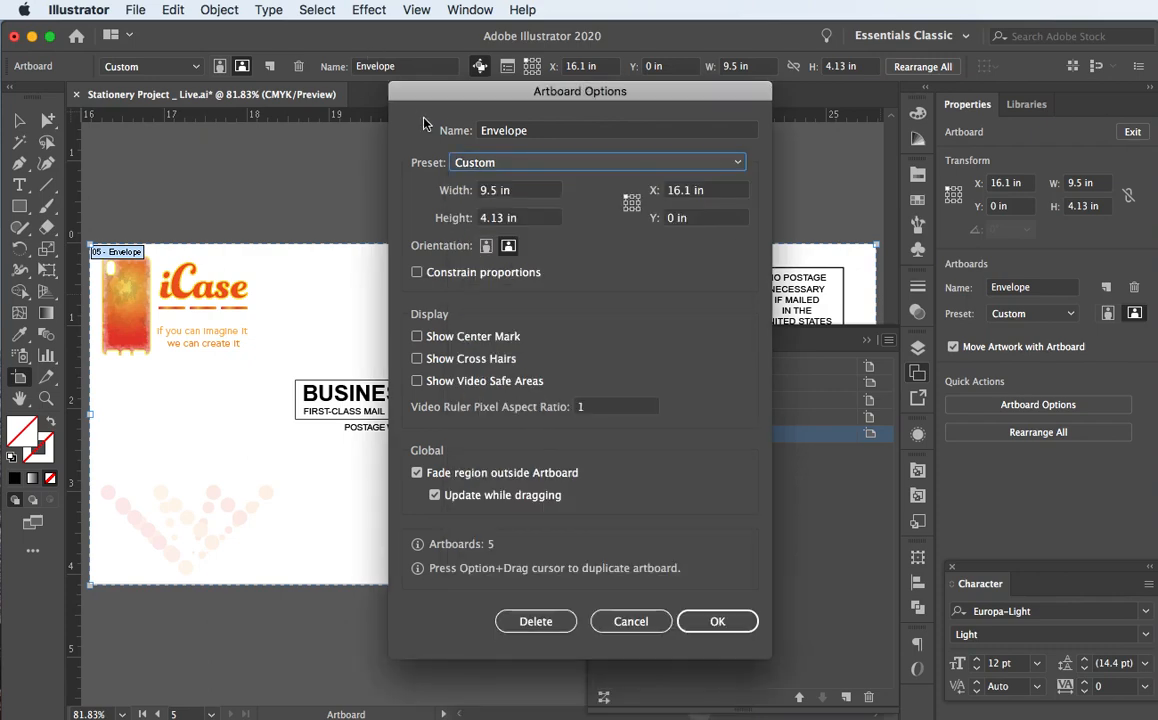
pyautogui.click(615, 627)
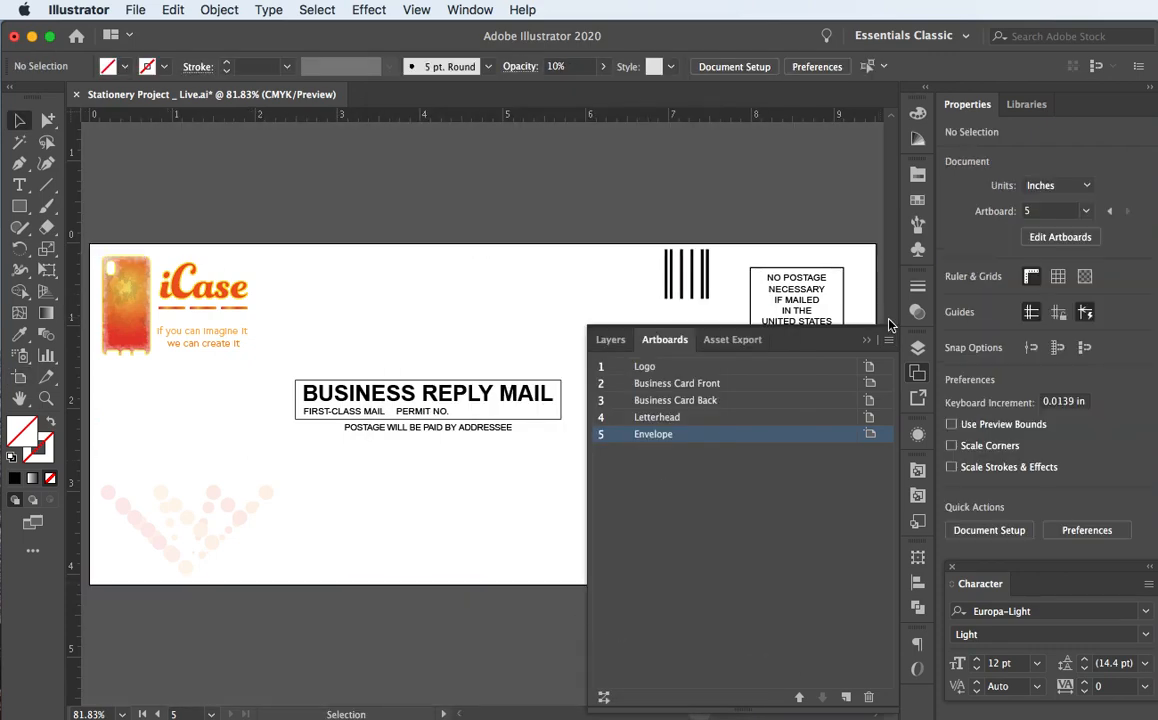
# Draw a new artboard about 9.46 in wide and 4.95 in high directly below the Envelope artboard
pyautogui.click(867, 342)
pyautogui.scroll(-5, 533, 457)
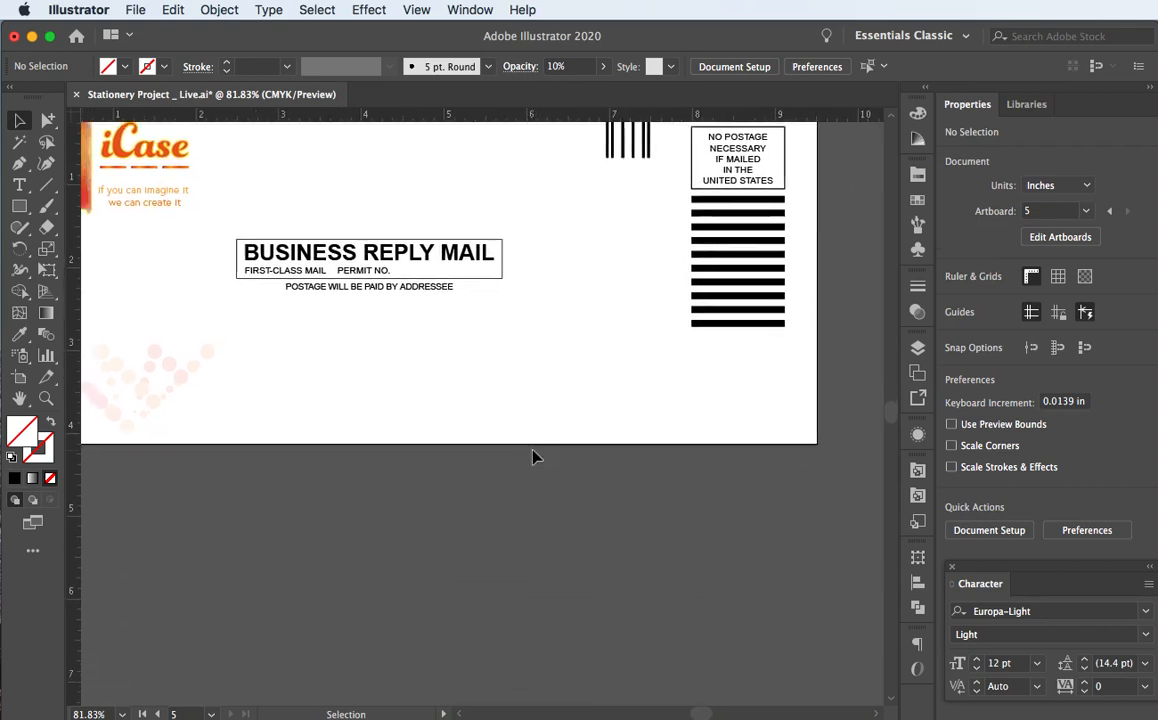
pyautogui.press('super+minus')
pyautogui.press('super+minus')
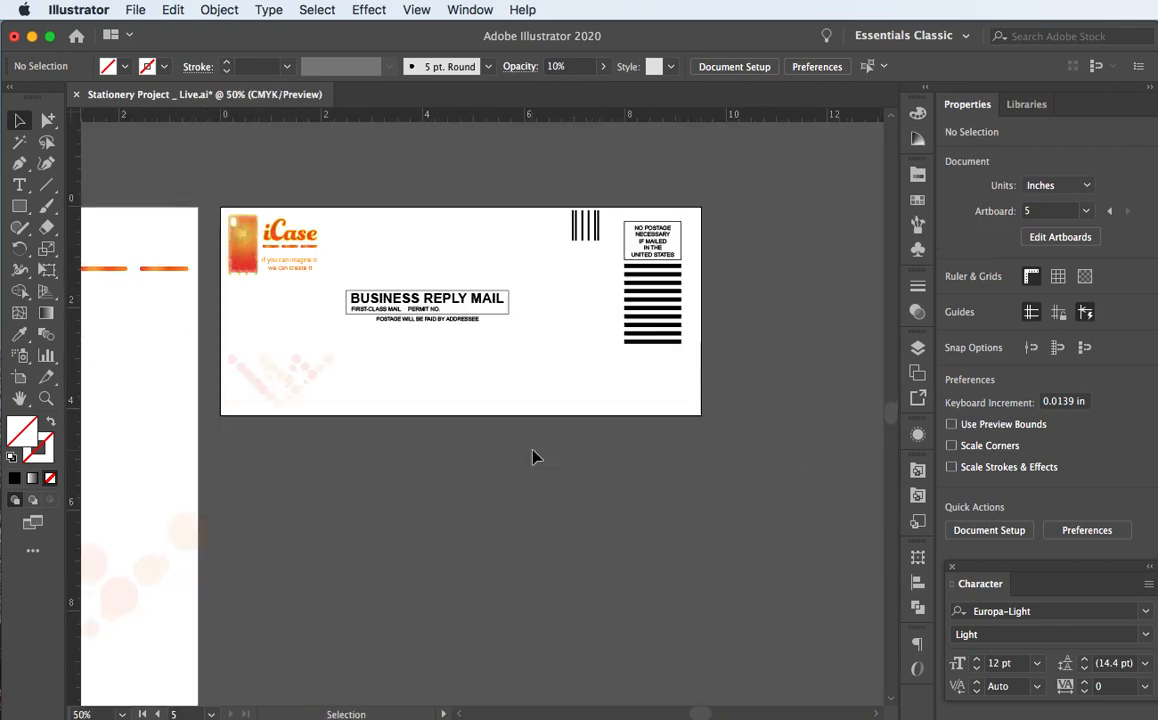
pyautogui.scroll(-4, 396, 323)
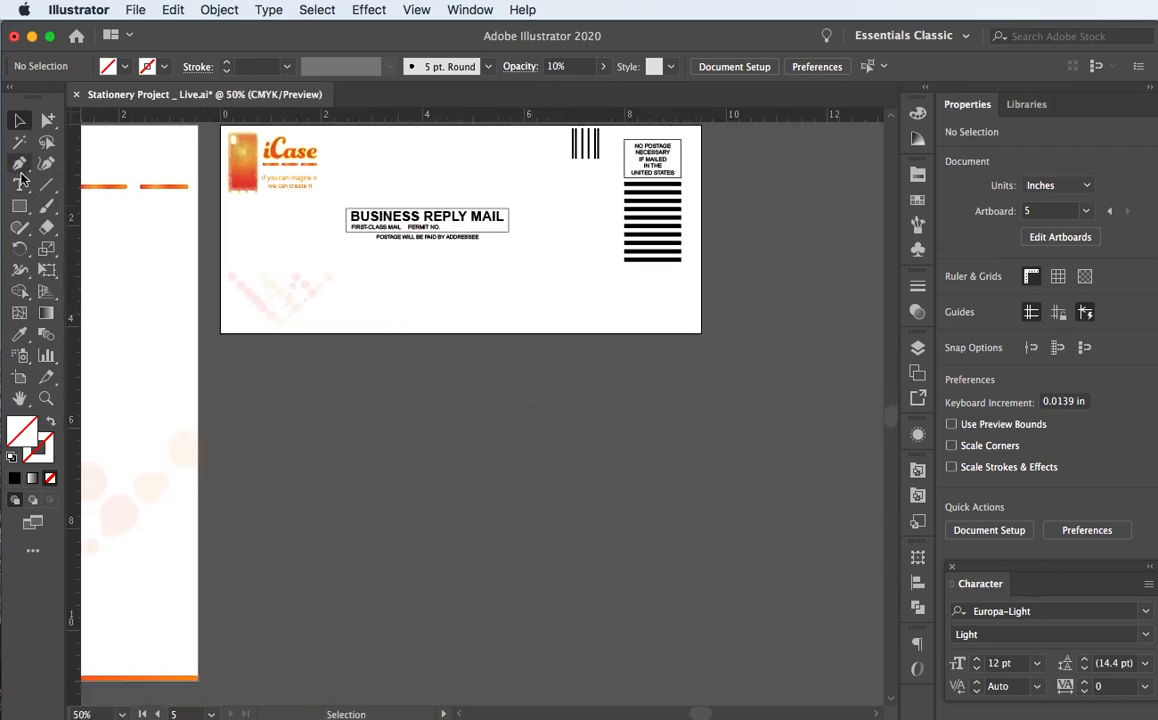
pyautogui.click(17, 381)
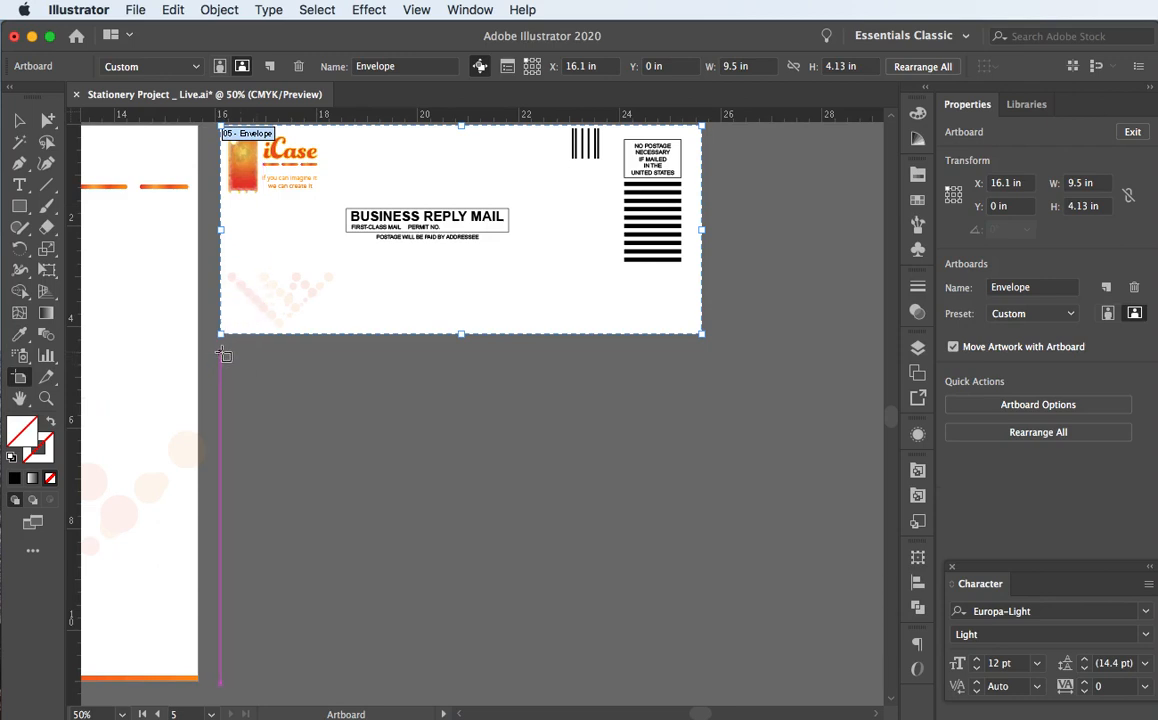
pyautogui.moveTo(222, 355); pyautogui.dragTo(702, 603)
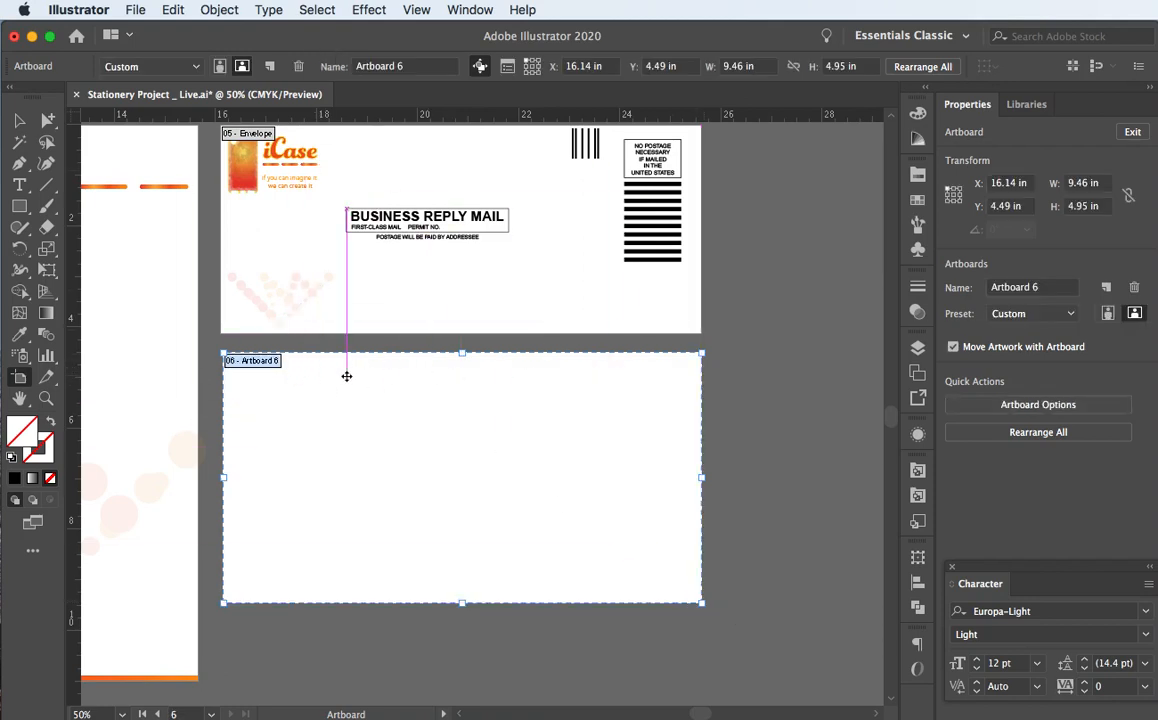
# Name the new artboard Promo and set its size to 5.5 in wide by 8.5 in high
pyautogui.click(349, 63)
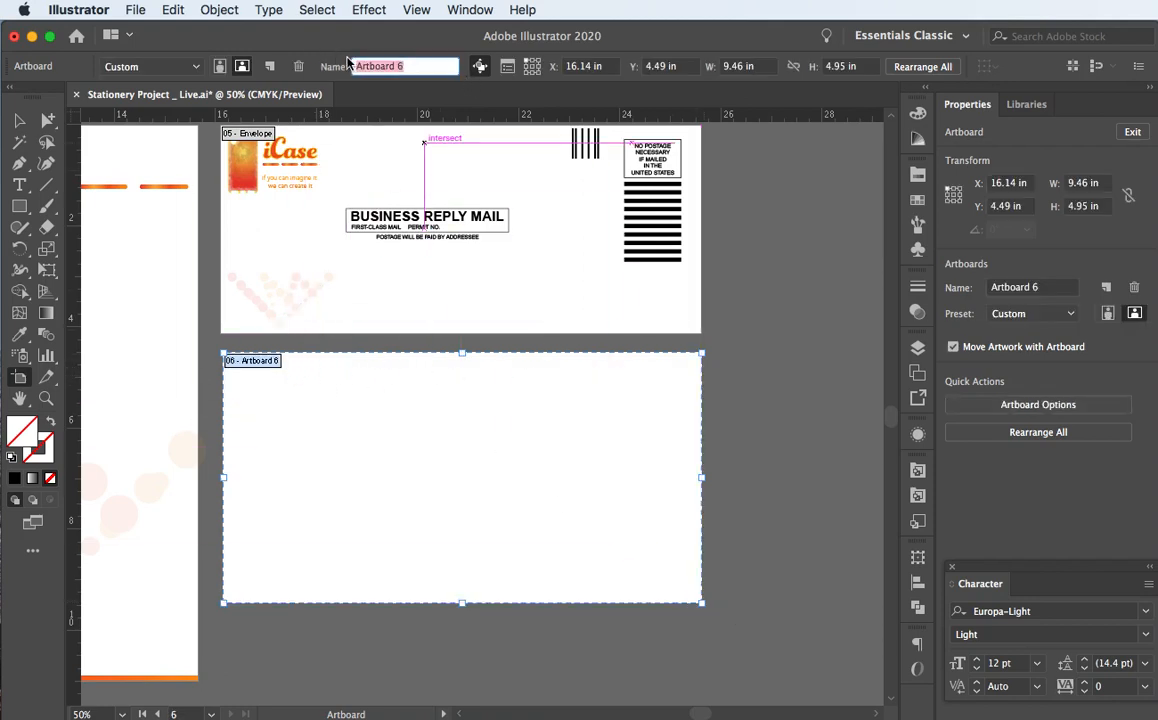
pyautogui.write('Promo')
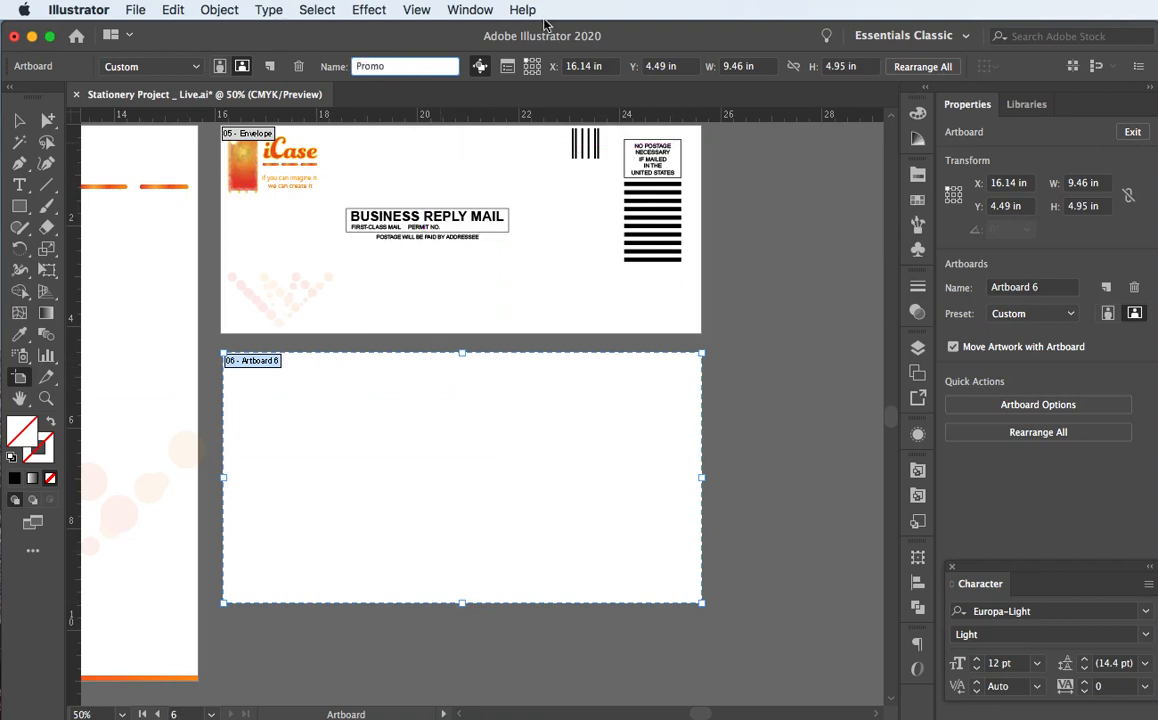
pyautogui.click(750, 66)
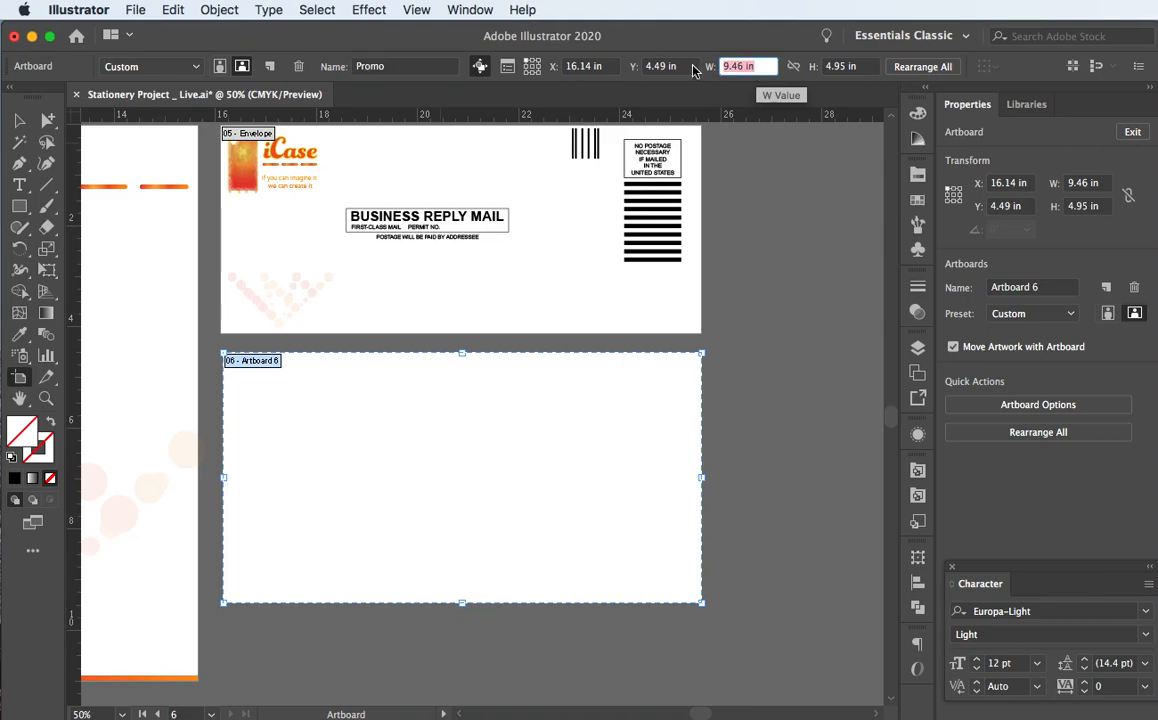
pyautogui.write('5.5')
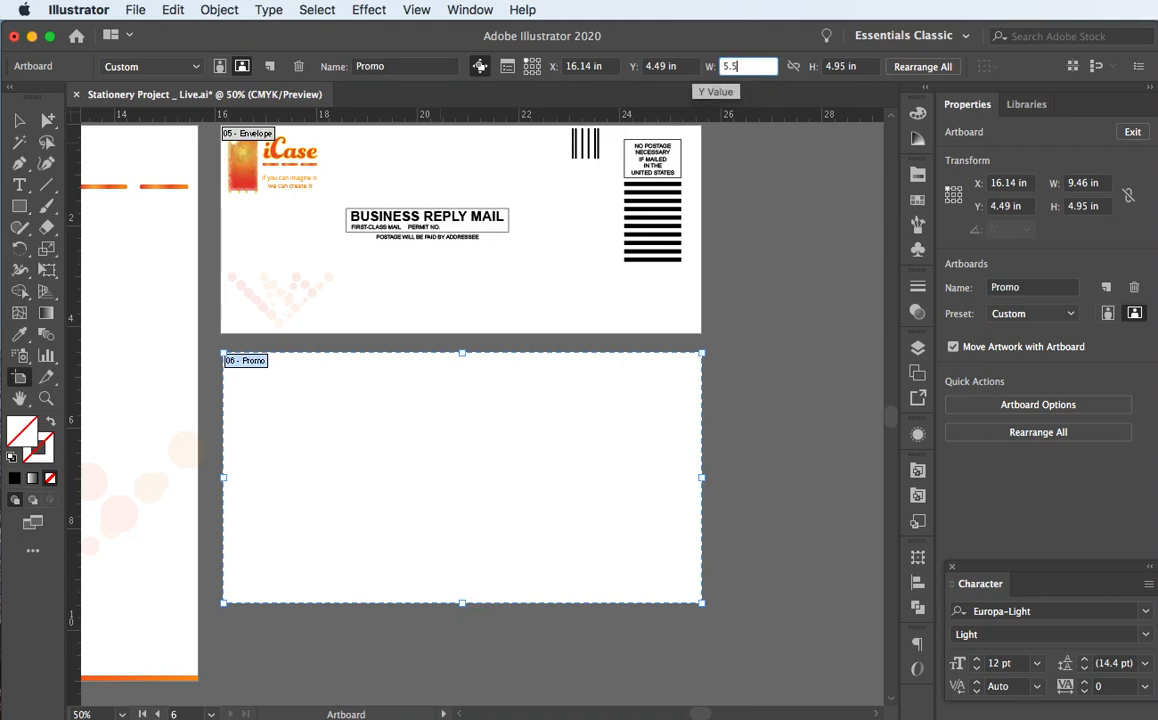
pyautogui.press('Tab')
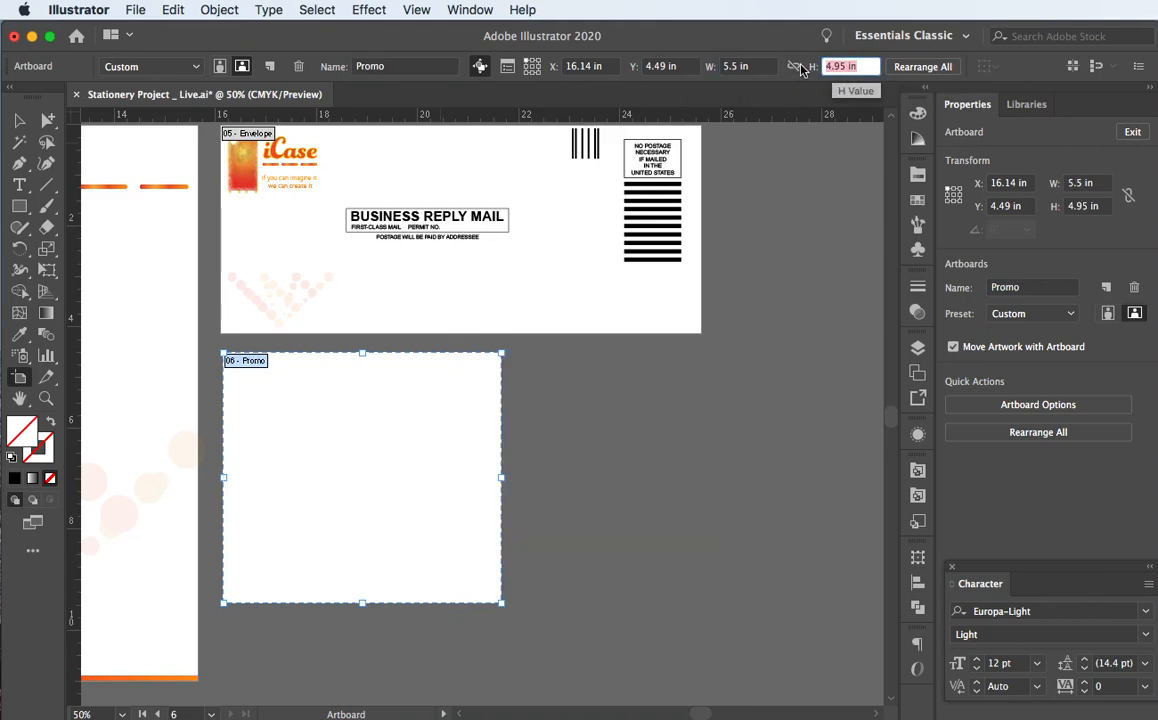
pyautogui.write('8.5')
pyautogui.hotkey('shift', 'Tab')
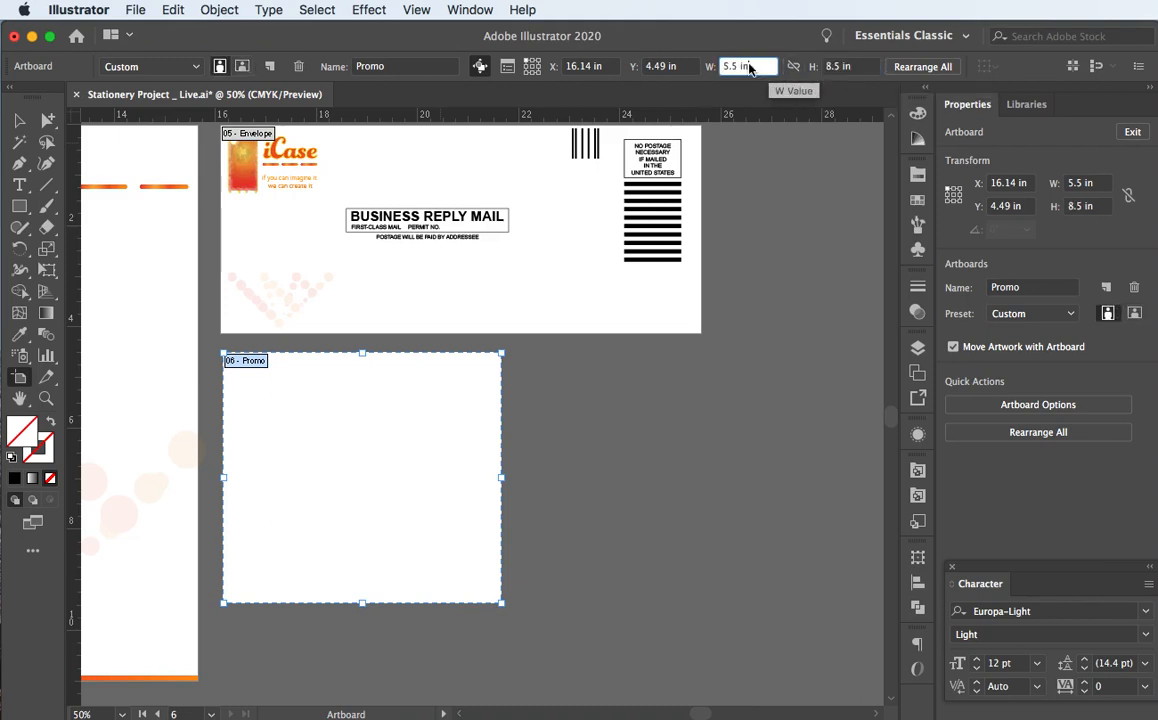
# Change the Promo artboard to landscape, 8.5 in wide by 5.5 in high, and leave artboard editing
pyautogui.scroll(-5, 204, 250)
pyautogui.hscroll(-3, 204, 250)
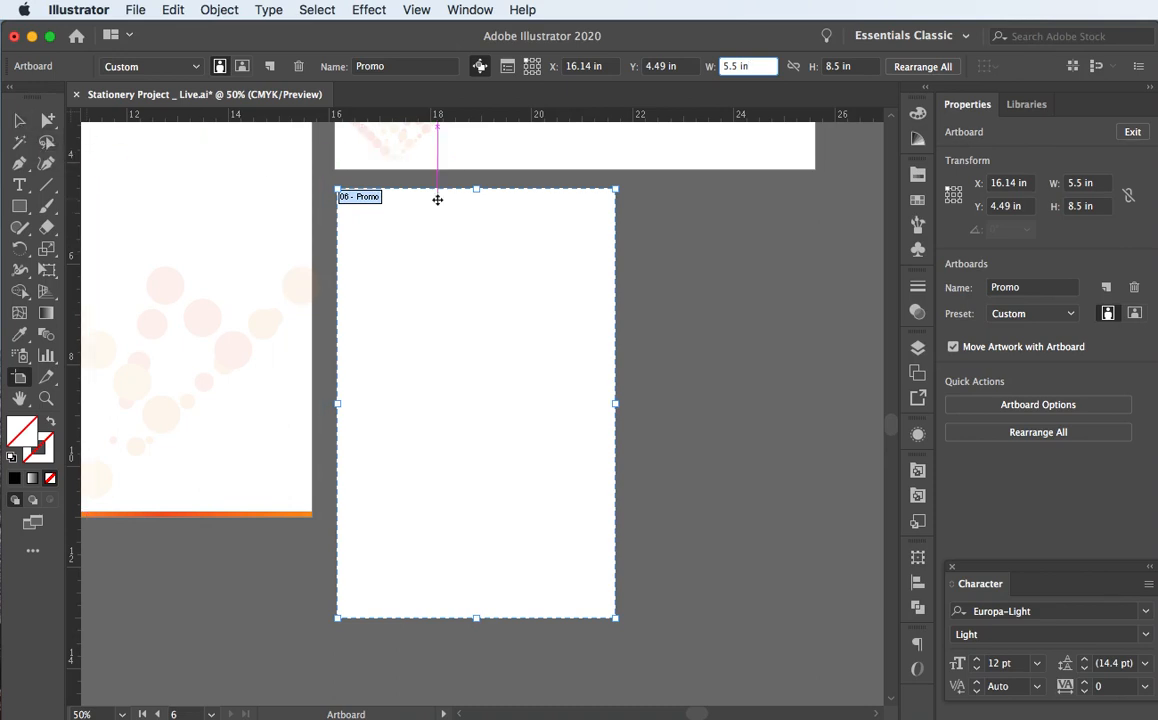
pyautogui.moveTo(757, 66); pyautogui.dragTo(689, 64)
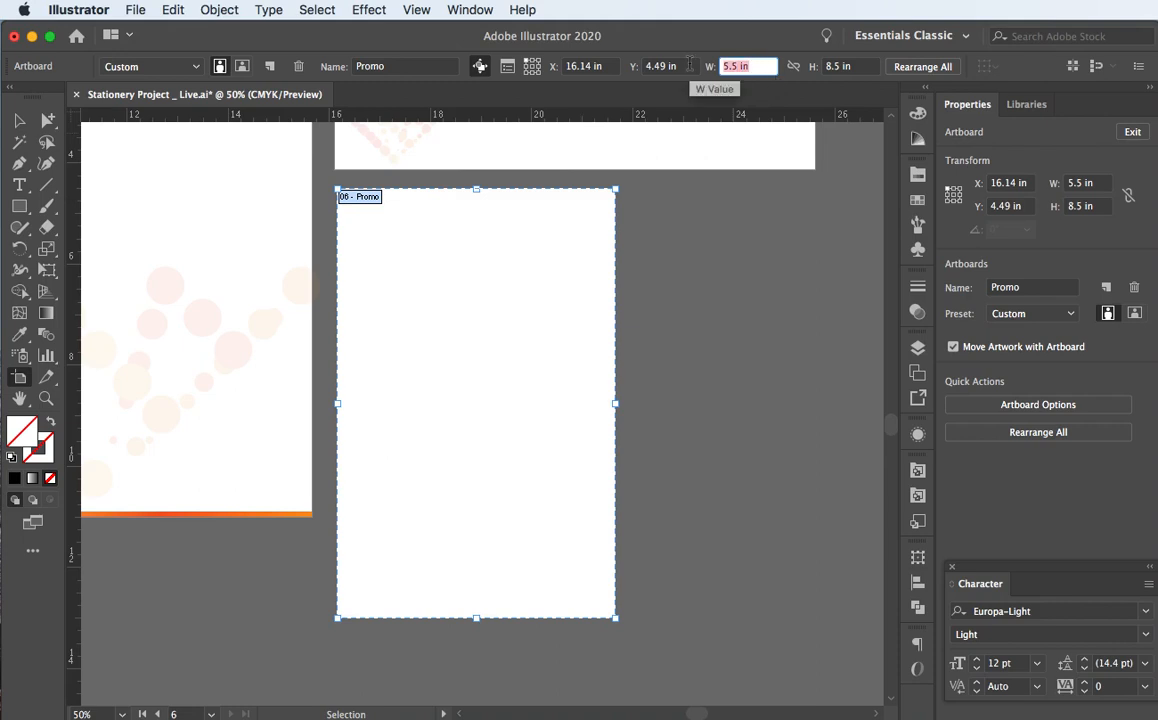
pyautogui.write('8.5')
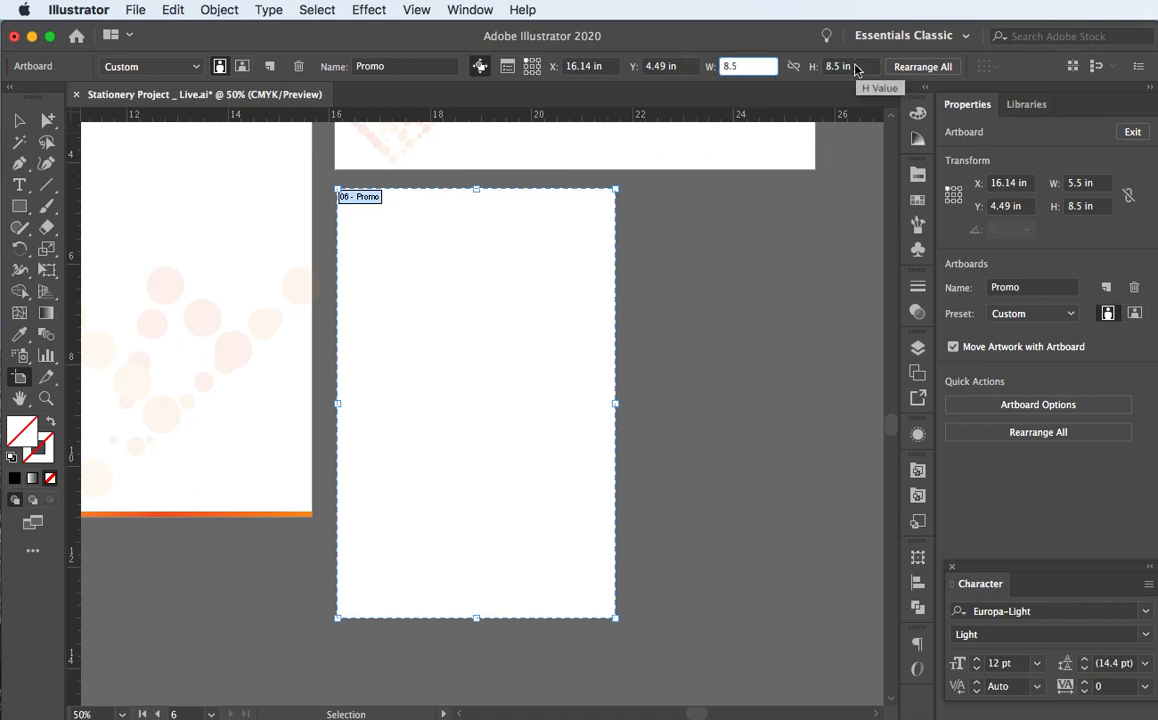
pyautogui.press('Tab')
pyautogui.write('5')
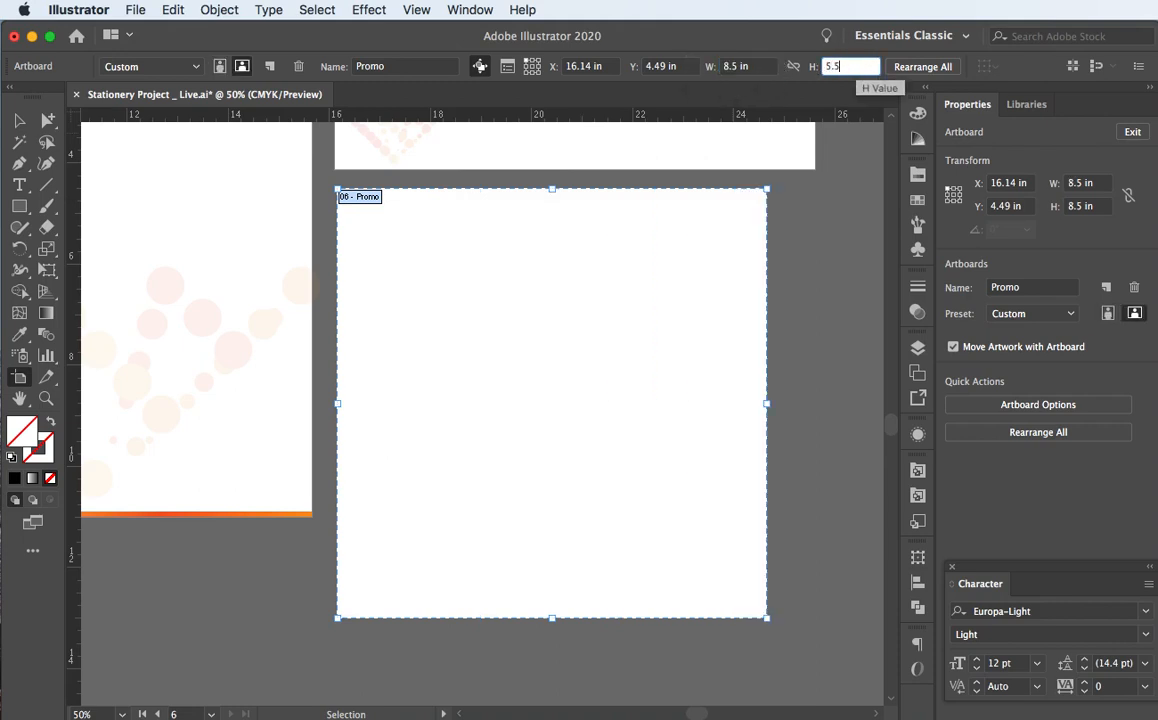
pyautogui.press('Tab')
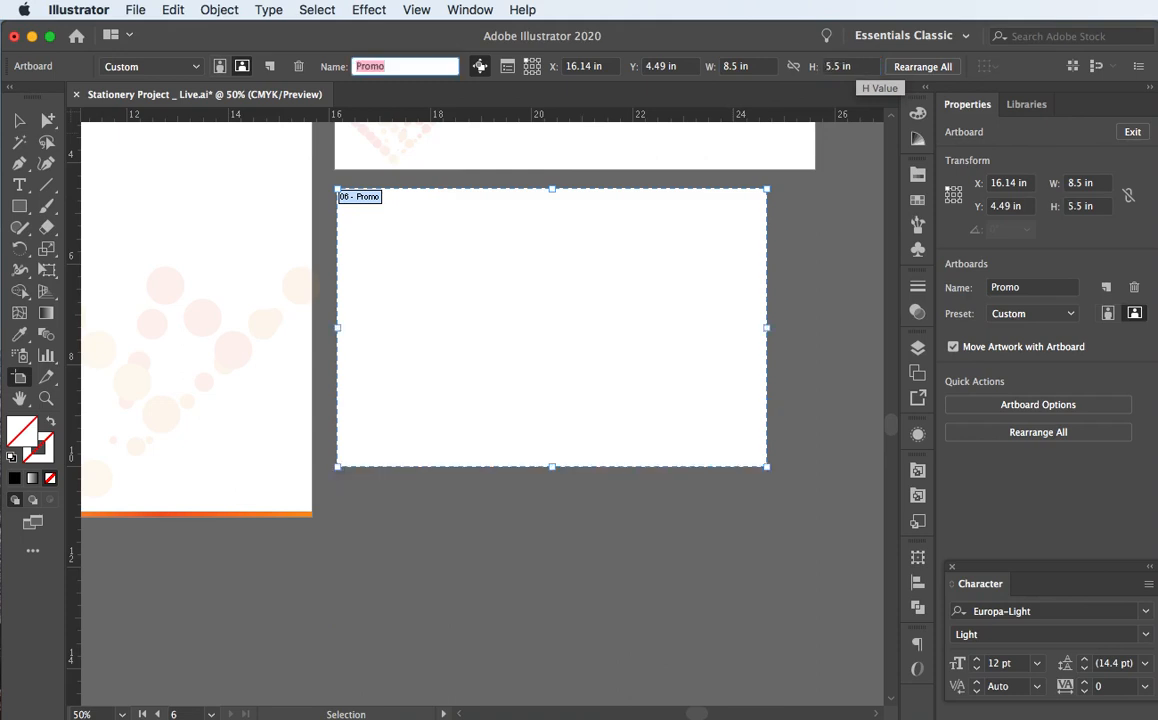
pyautogui.click(22, 121)
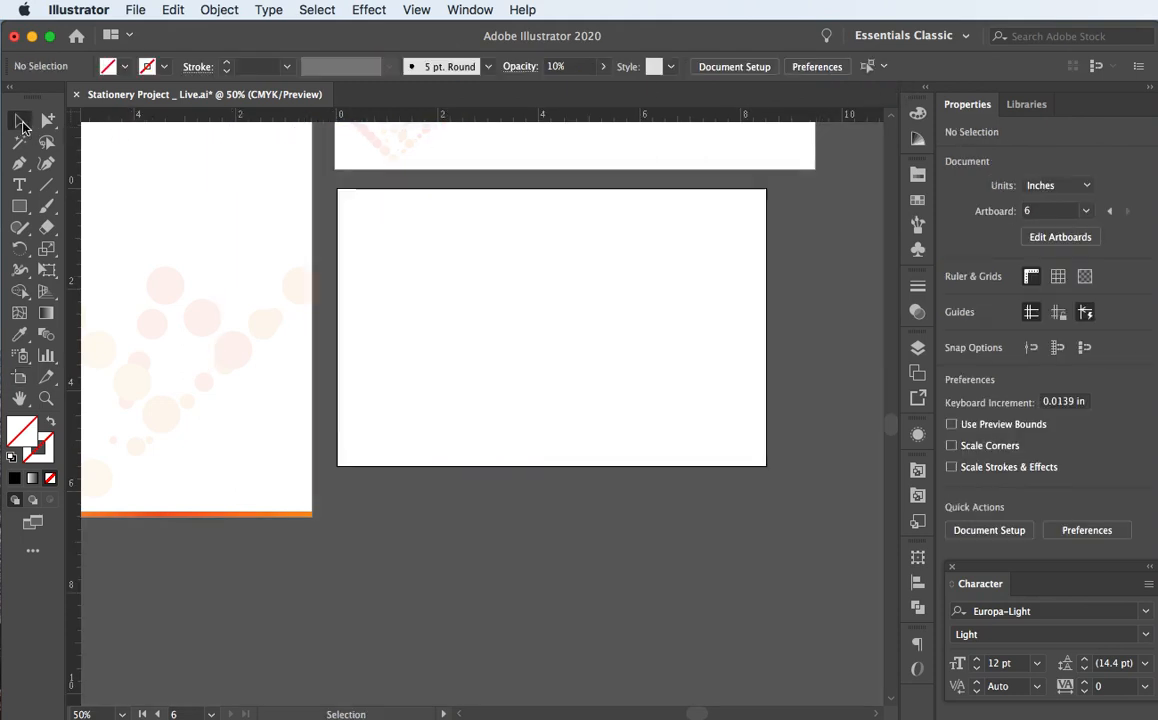
# Nudge the Promo artboard so its left edge lines up with the Envelope artboard above it
pyautogui.scroll(5, 556, 305)
pyautogui.hscroll(2, 558, 307)
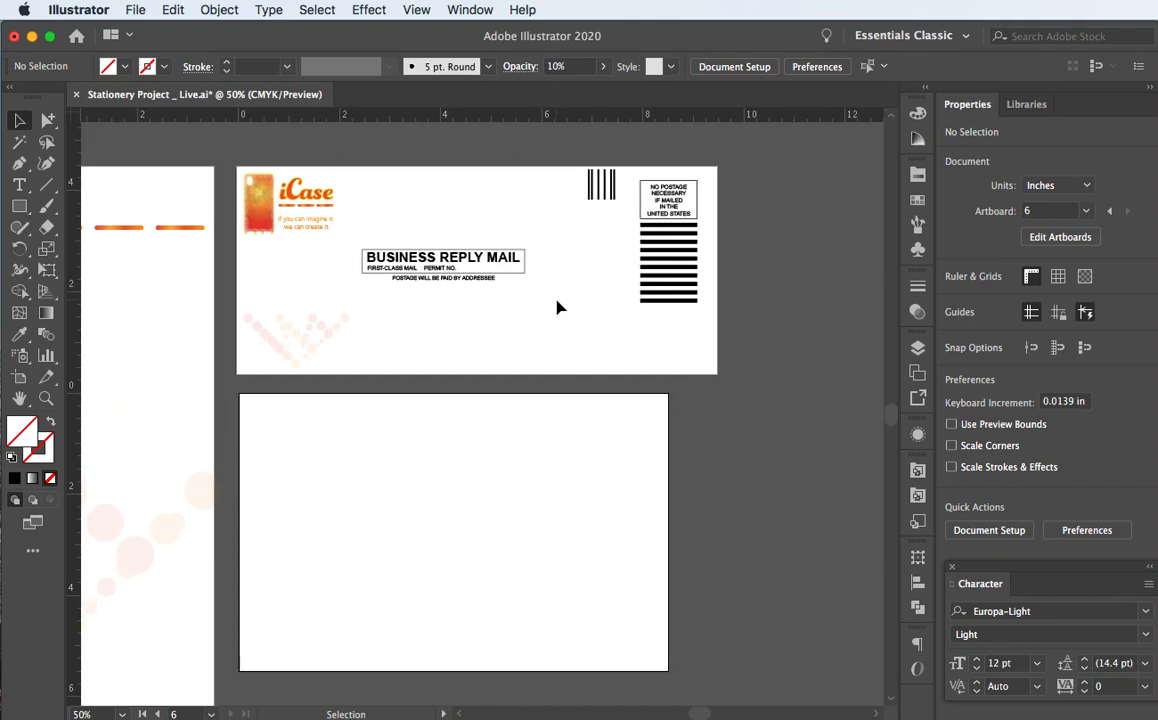
pyautogui.click(20, 378)
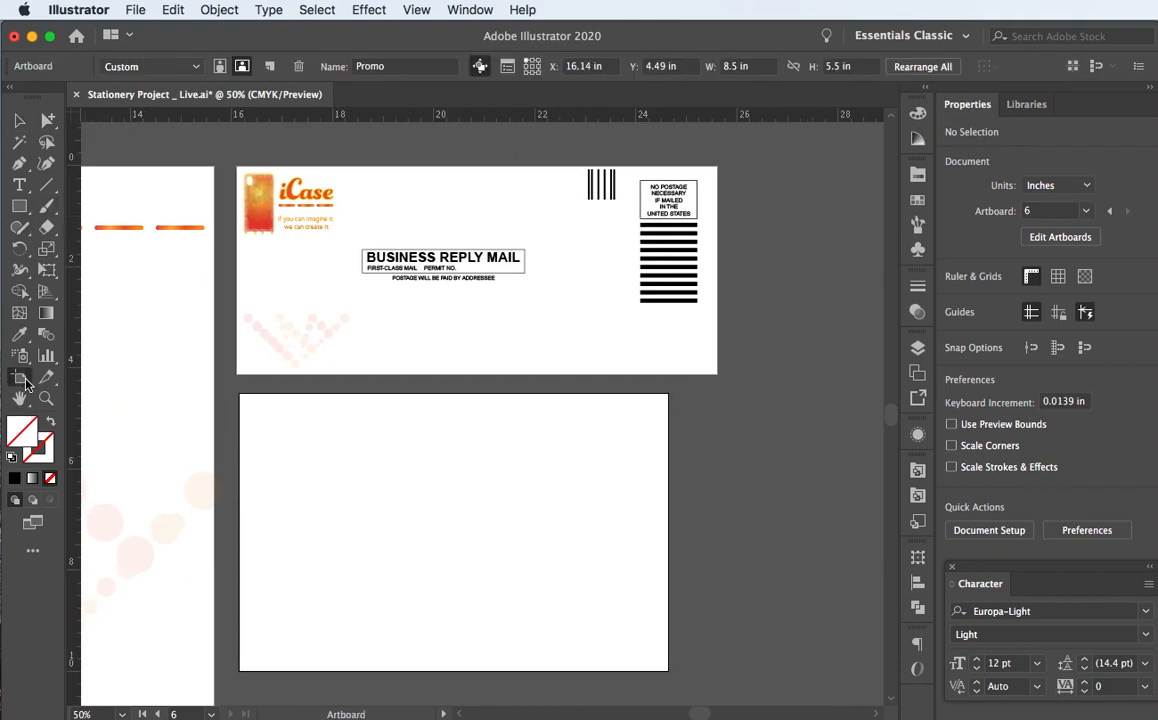
pyautogui.click(266, 429)
pyautogui.moveTo(330, 453)
pyautogui.mouseDown()
pyautogui.moveTo(315, 455)
pyautogui.moveTo(326, 452)
pyautogui.mouseUp()
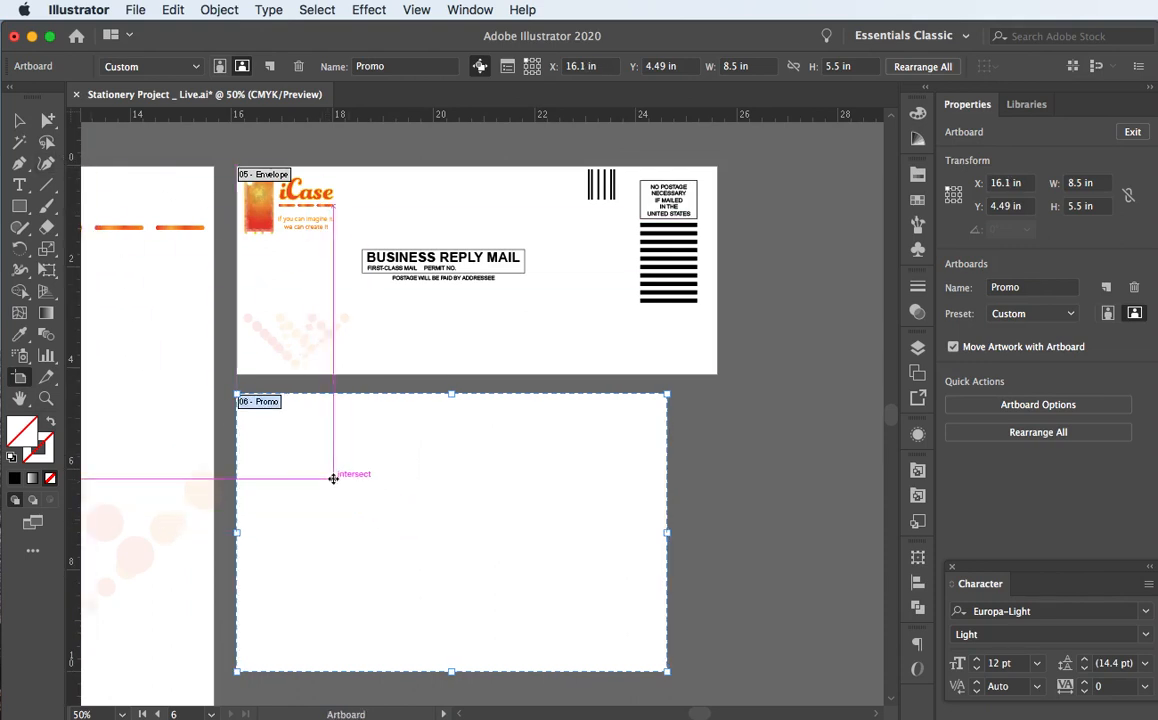
pyautogui.click(15, 120)
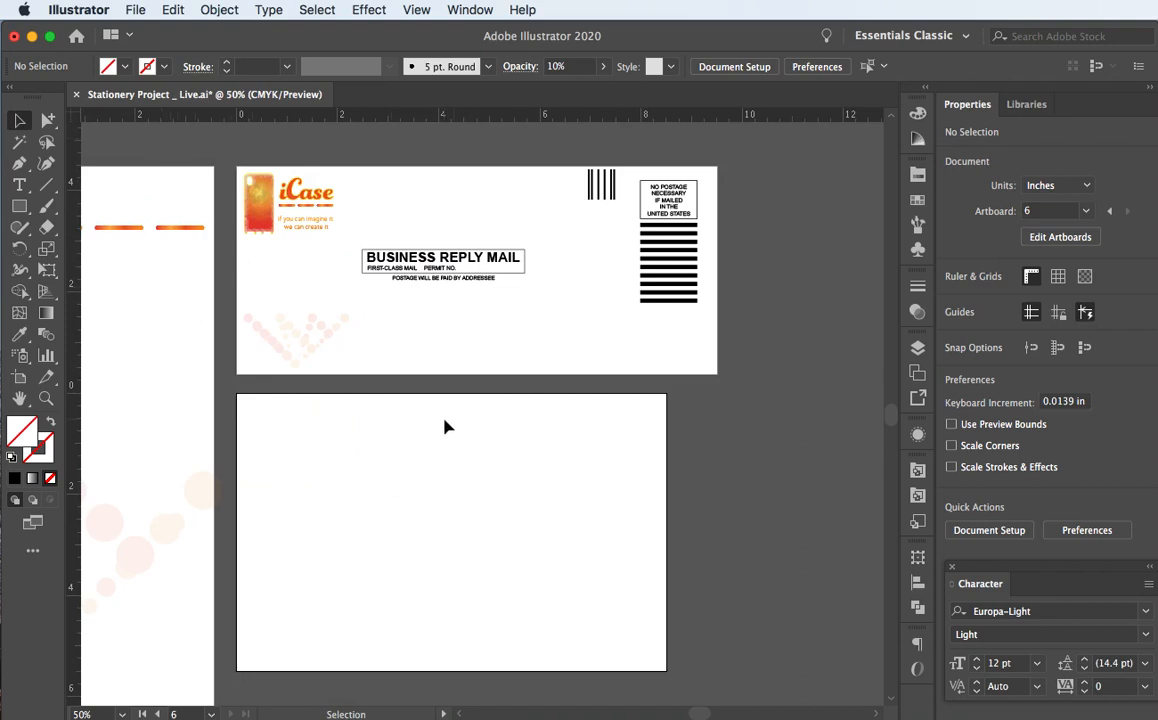
# Place the case logo, type logo, line, slogan logo and accent logo symbols on the Promo artboard
pyautogui.scroll(-3, 353, 460)
pyautogui.hscroll(2, 353, 460)
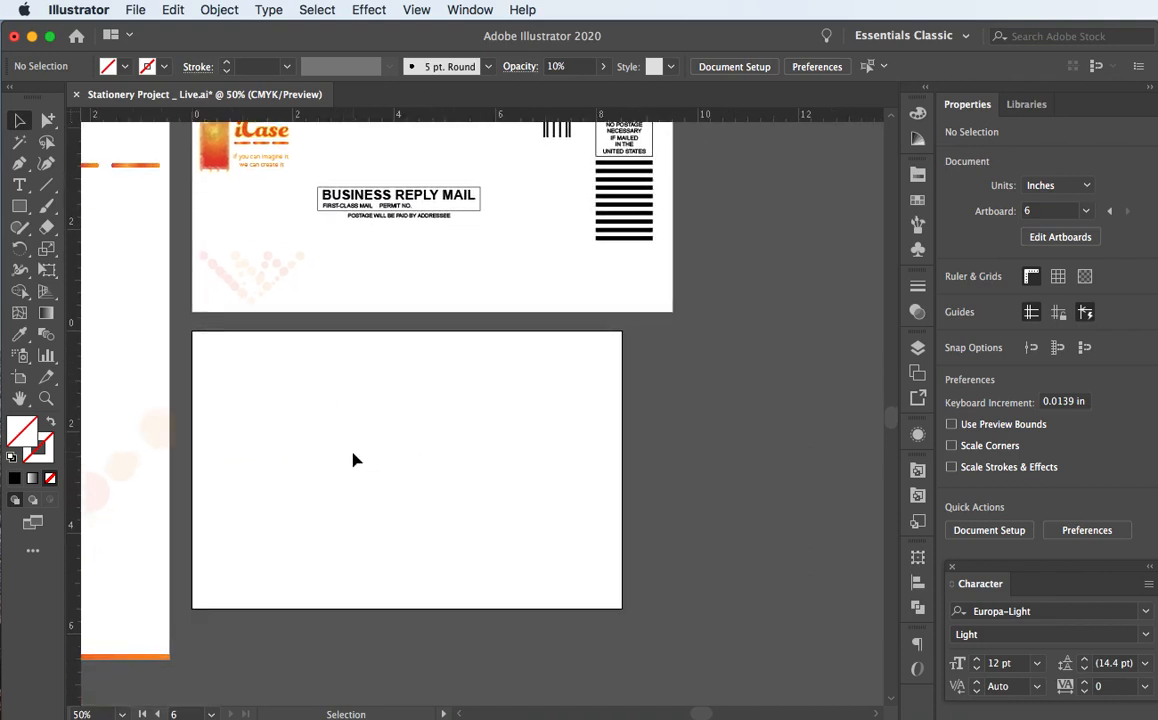
pyautogui.scroll(1, 353, 460)
pyautogui.hscroll(-3, 353, 460)
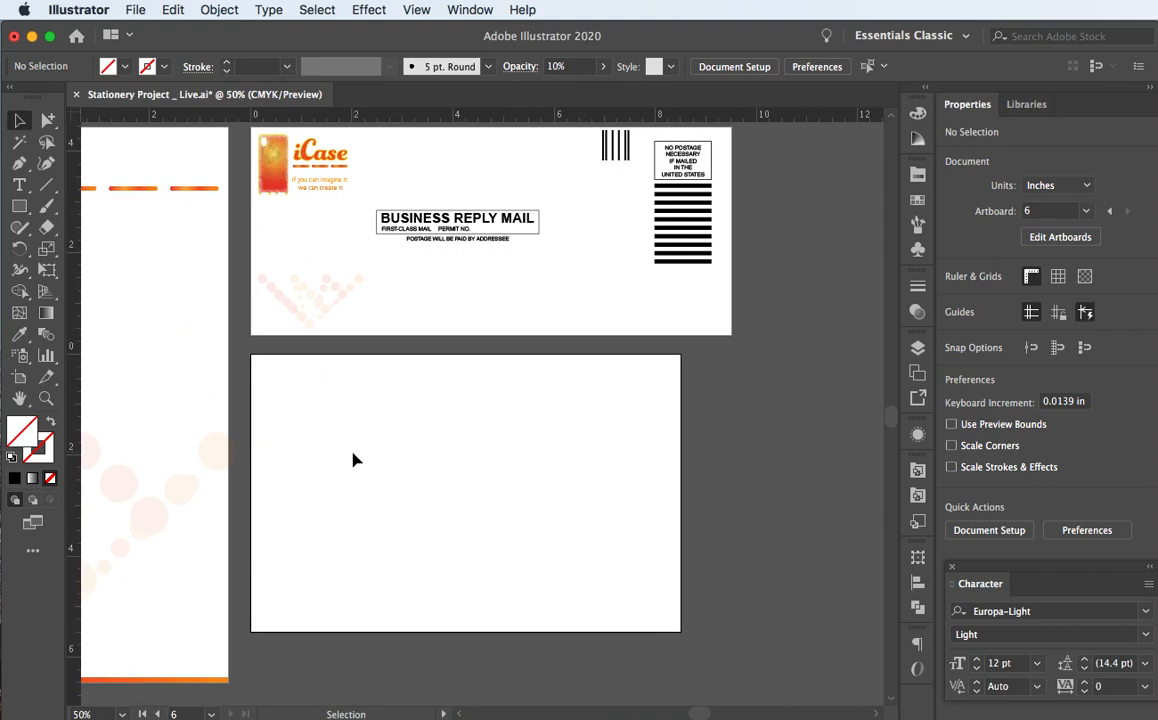
pyautogui.click(918, 249)
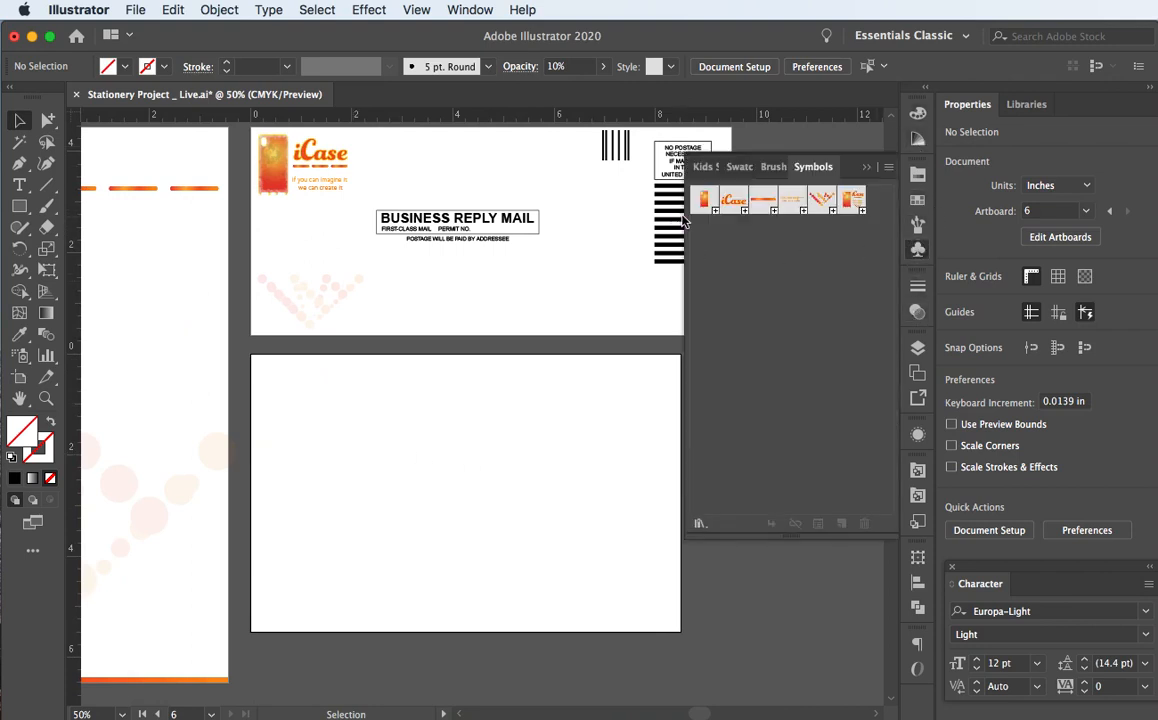
pyautogui.moveTo(704, 200); pyautogui.dragTo(546, 440)
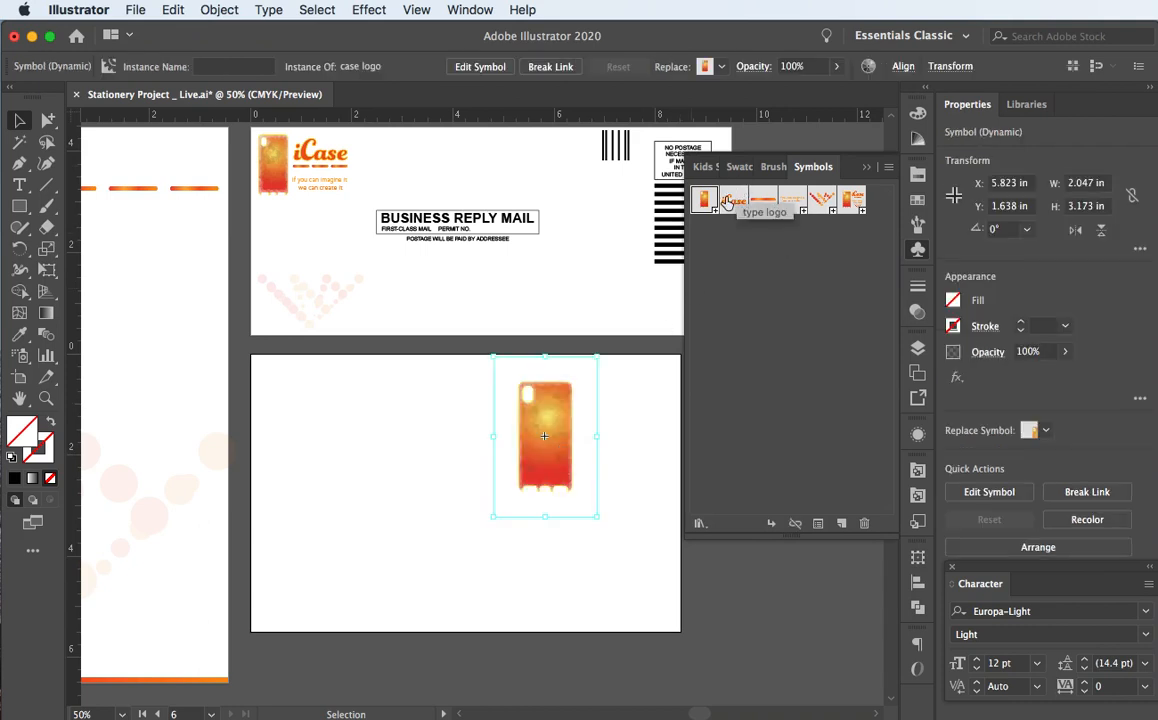
pyautogui.moveTo(733, 200); pyautogui.dragTo(422, 455)
pyautogui.moveTo(806, 200); pyautogui.dragTo(590, 505)
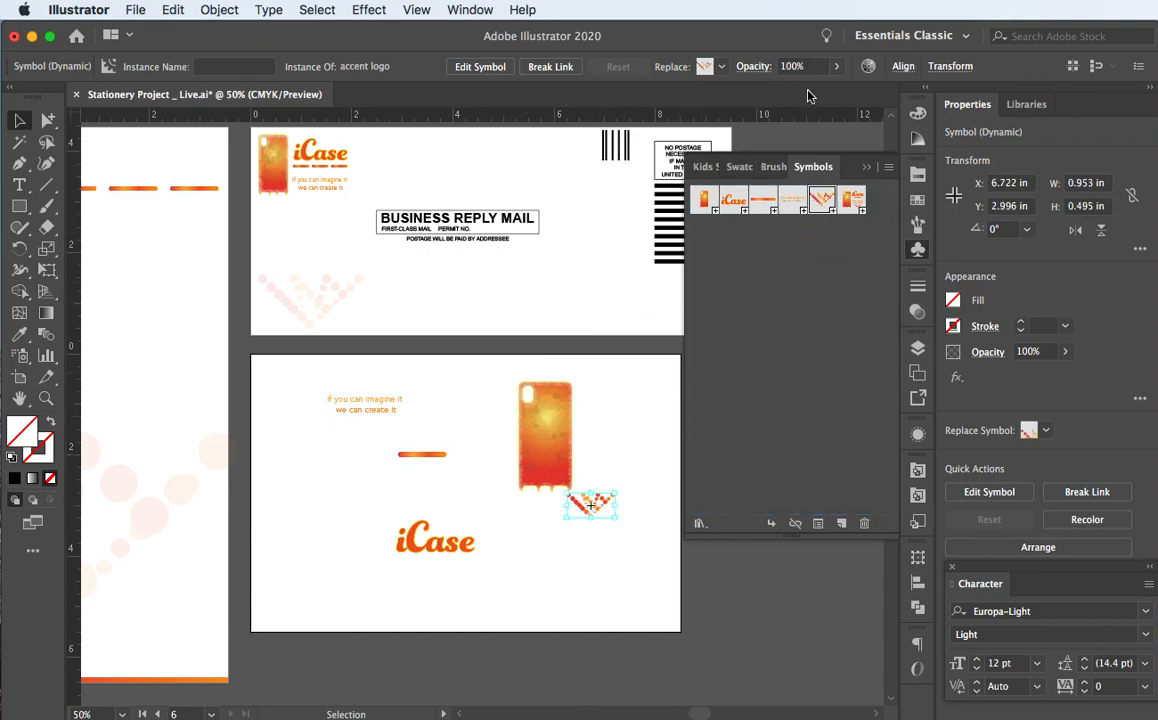
# Move all five placed symbols off the Promo artboard onto the empty pasteboard to its right
pyautogui.click(867, 160)
pyautogui.moveTo(540, 432); pyautogui.dragTo(755, 405)
pyautogui.moveTo(613, 509); pyautogui.dragTo(745, 535)
pyautogui.moveTo(429, 551); pyautogui.dragTo(762, 612)
pyautogui.moveTo(421, 455); pyautogui.dragTo(790, 490)
pyautogui.moveTo(345, 405); pyautogui.dragTo(805, 320)
pyautogui.scroll(-2, 312, 451)
pyautogui.hscroll(-1, 312, 451)
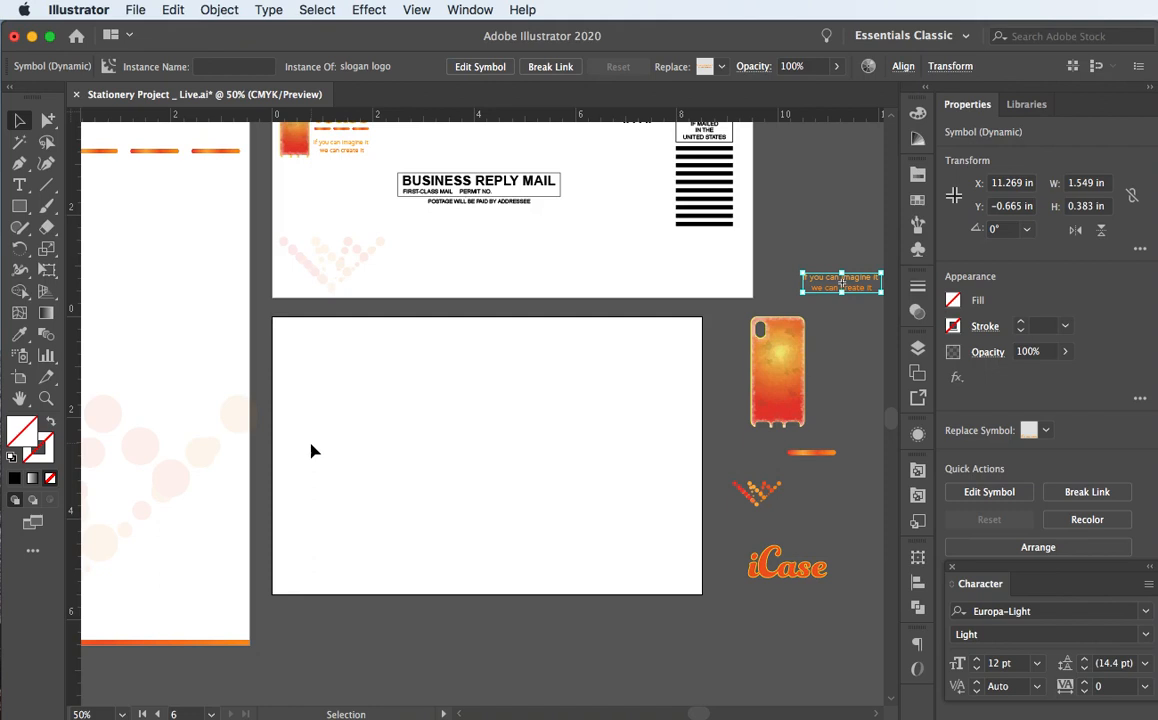
# Add a placeholder text line across the upper part of the Promo artboard and enlarge it to about 49 pt
pyautogui.click(20, 190)
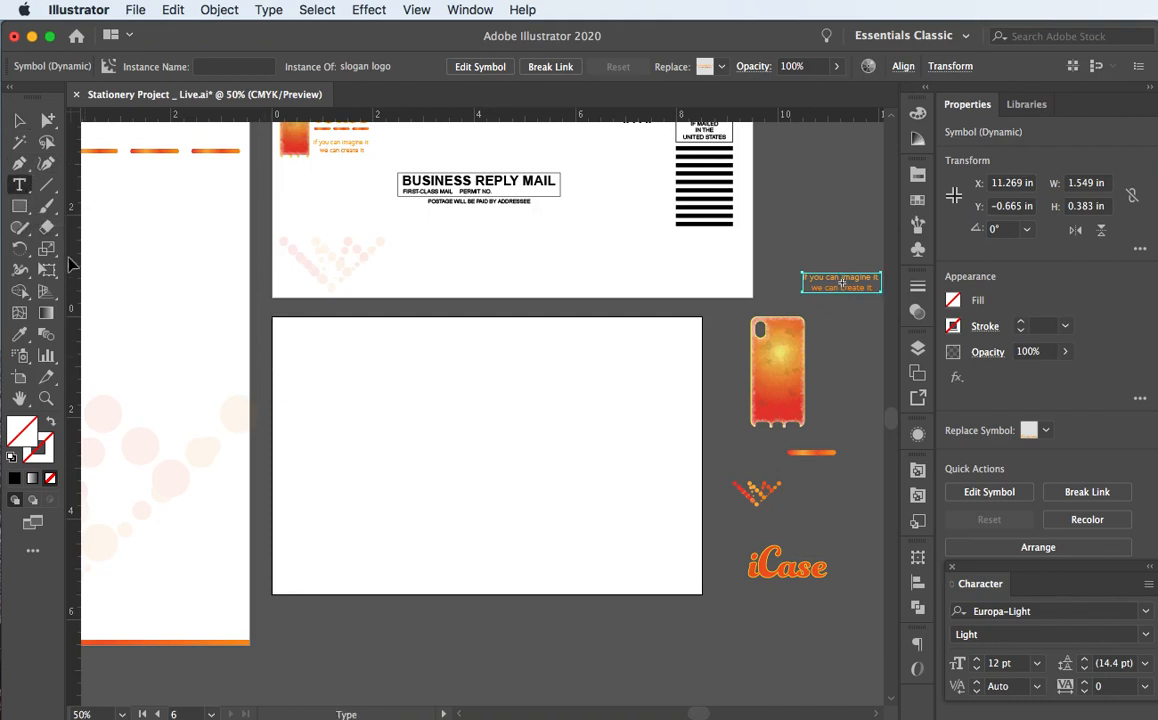
pyautogui.click(264, 346)
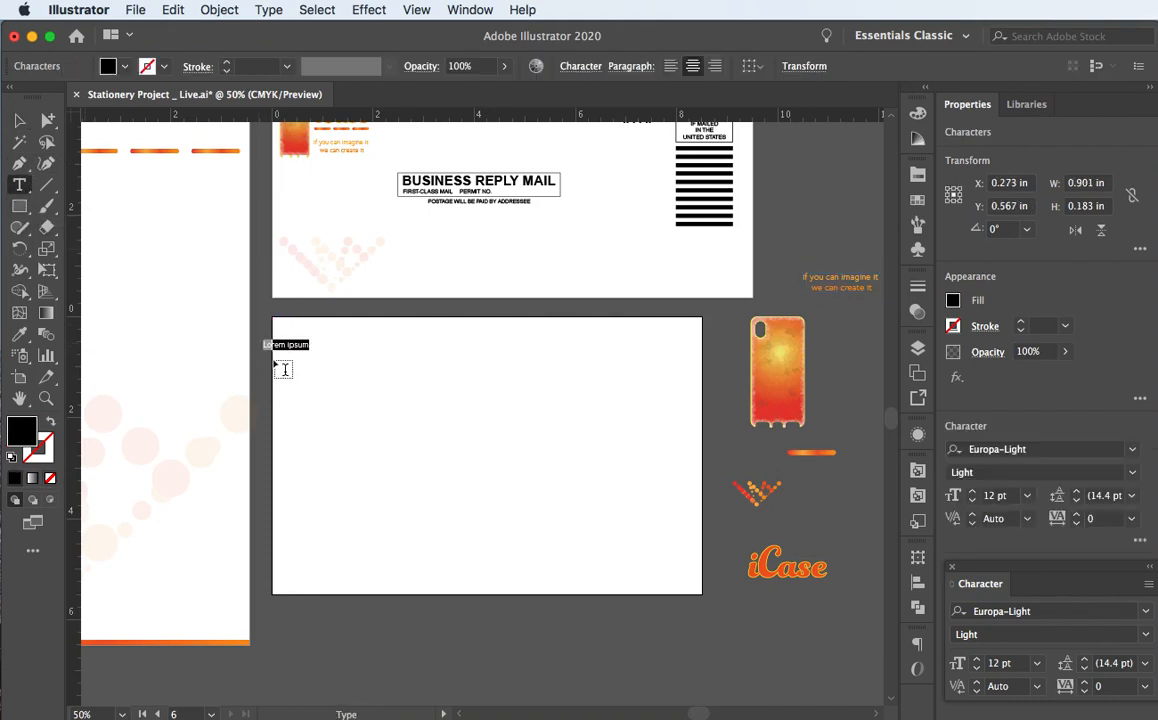
pyautogui.click(17, 121)
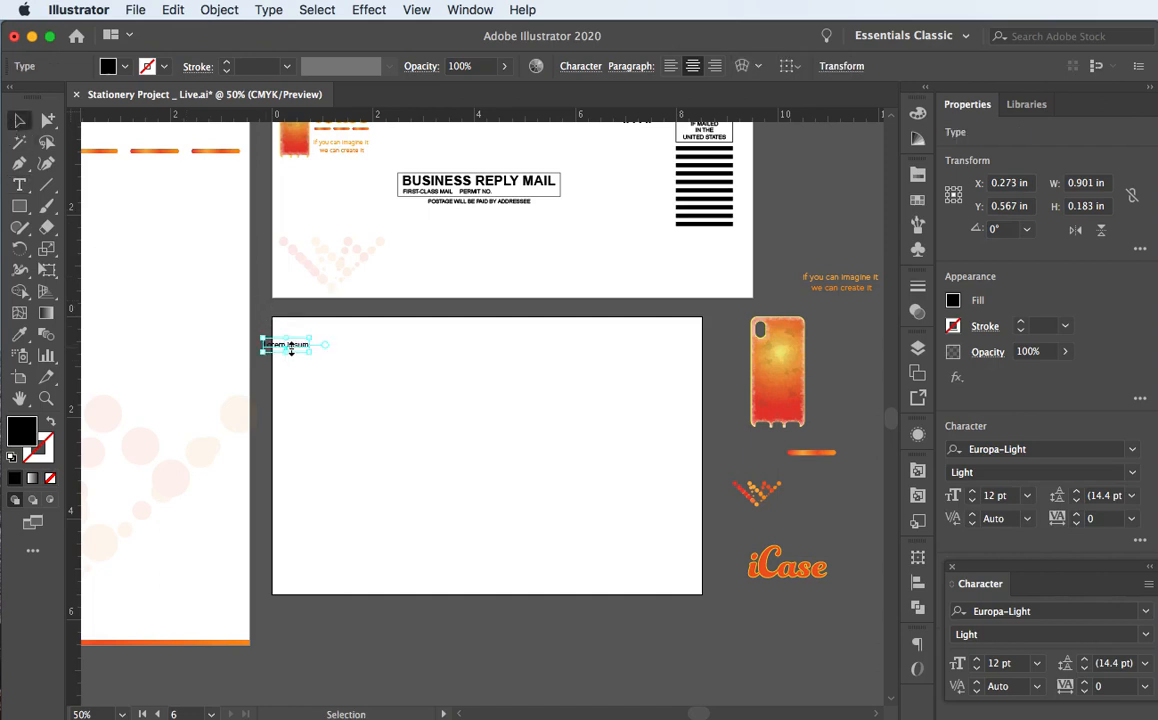
pyautogui.moveTo(289, 340); pyautogui.dragTo(376, 353)
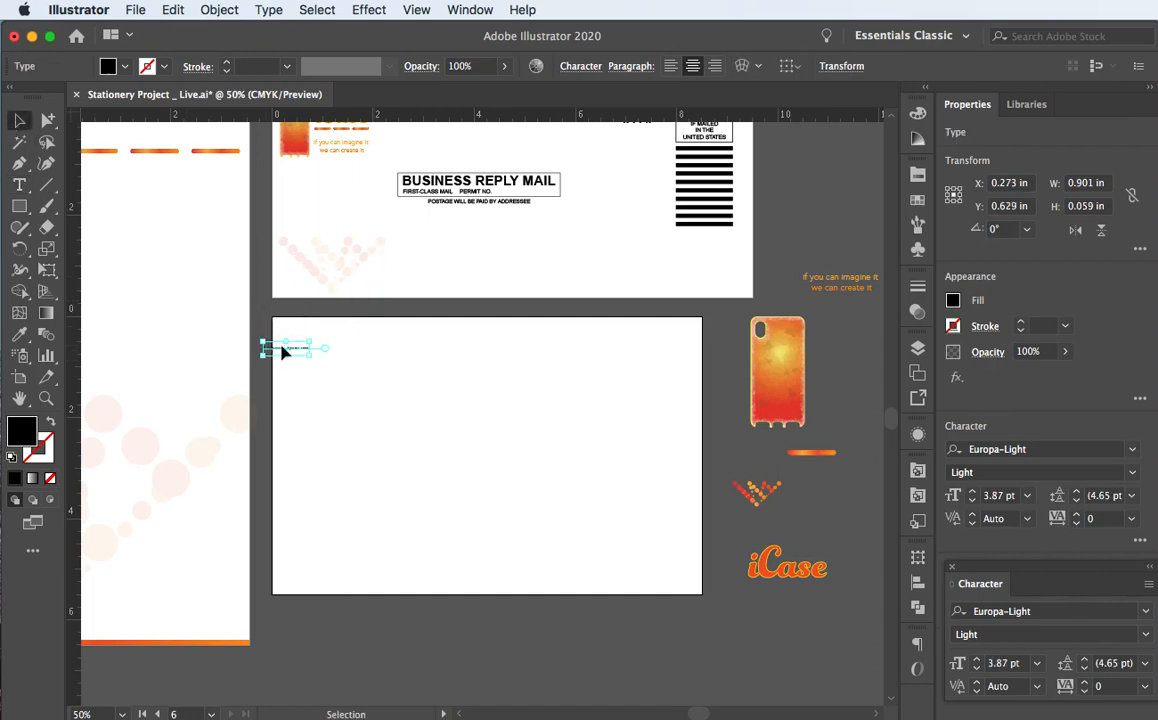
pyautogui.press('cmd+z')
pyautogui.moveTo(284, 349)
pyautogui.mouseDown()
pyautogui.moveTo(408, 364)
pyautogui.moveTo(525, 406)
pyautogui.moveTo(520, 384)
pyautogui.moveTo(491, 366)
pyautogui.moveTo(285, 366)
pyautogui.mouseUp()
# Try a headline starting with "Want a" in place of the placeholder text and delete that wording again
pyautogui.doubleClick(401, 378)
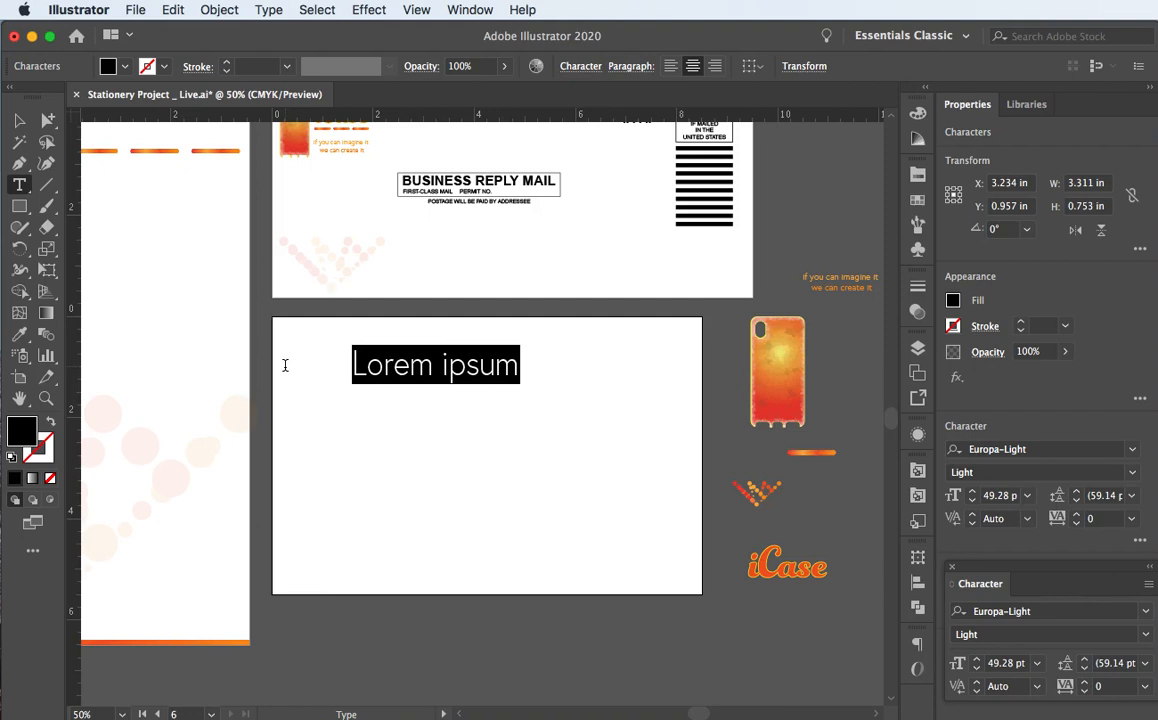
pyautogui.write('Wa')
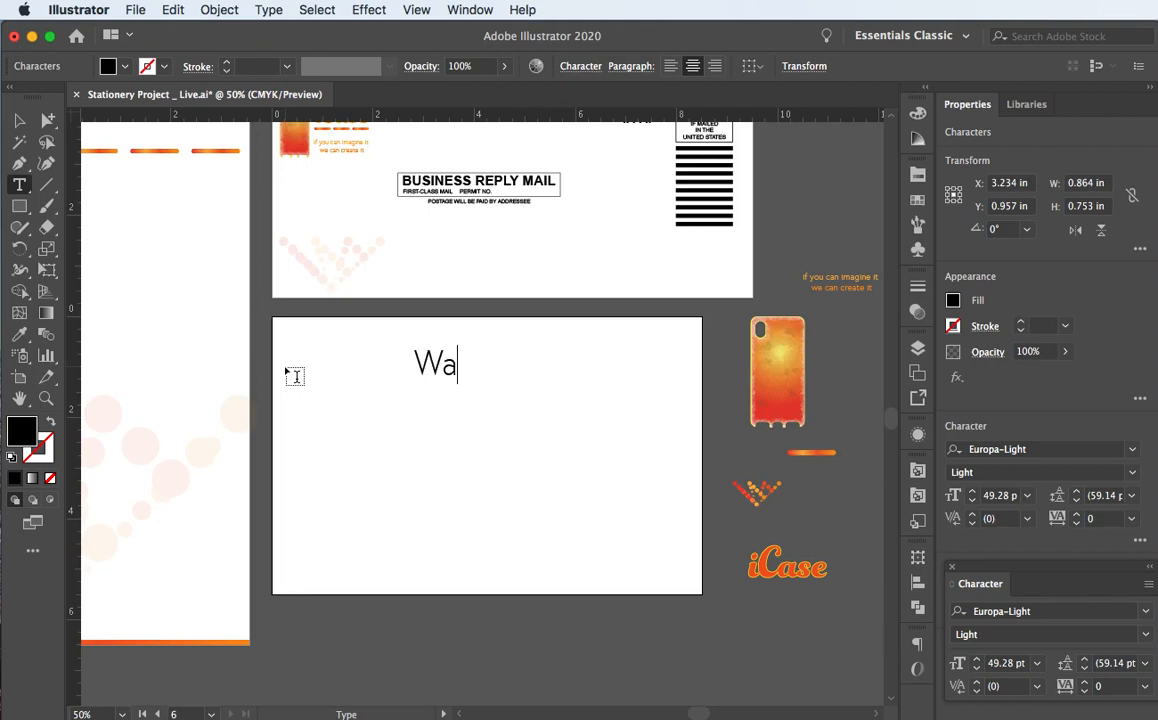
pyautogui.write('nt a ')
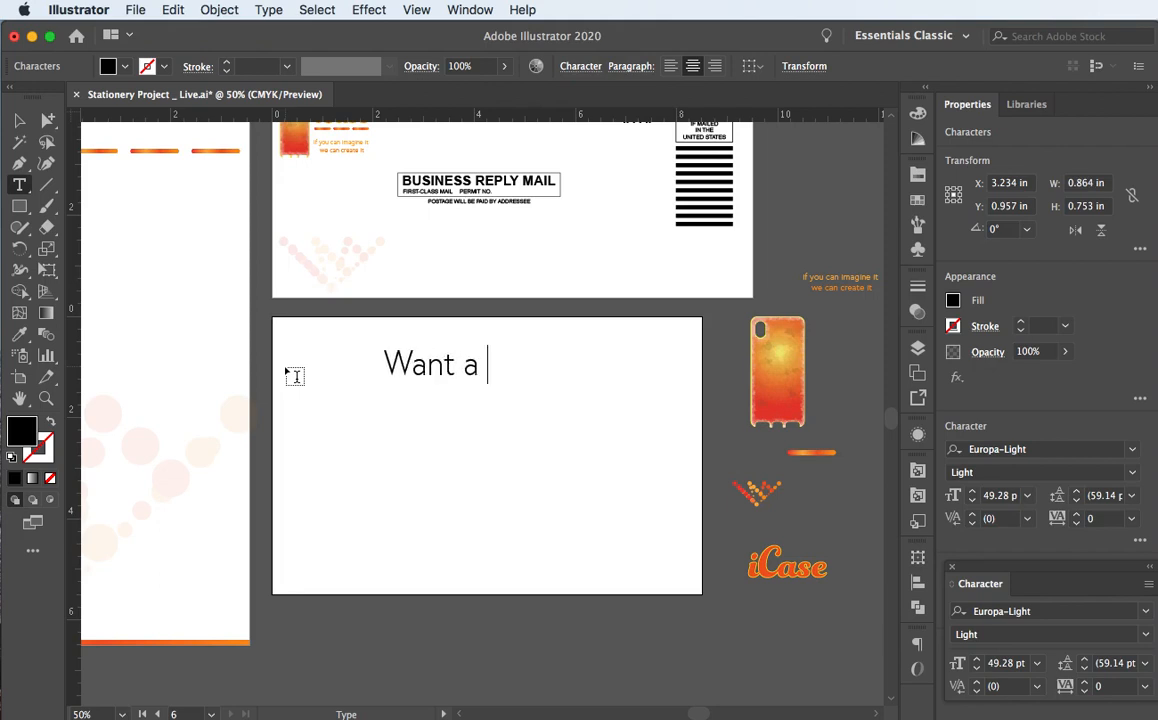
pyautogui.write('ccu')
pyautogui.press('BackSpace')
pyautogui.press('BackSpace')
pyautogui.press('BackSpace')
pyautogui.press('BackSpace')
pyautogui.press('BackSpace')
pyautogui.press('BackSpace')
pyautogui.press('BackSpace')
pyautogui.press('BackSpace')
pyautogui.press('BackSpace')
pyautogui.press('BackSpace')
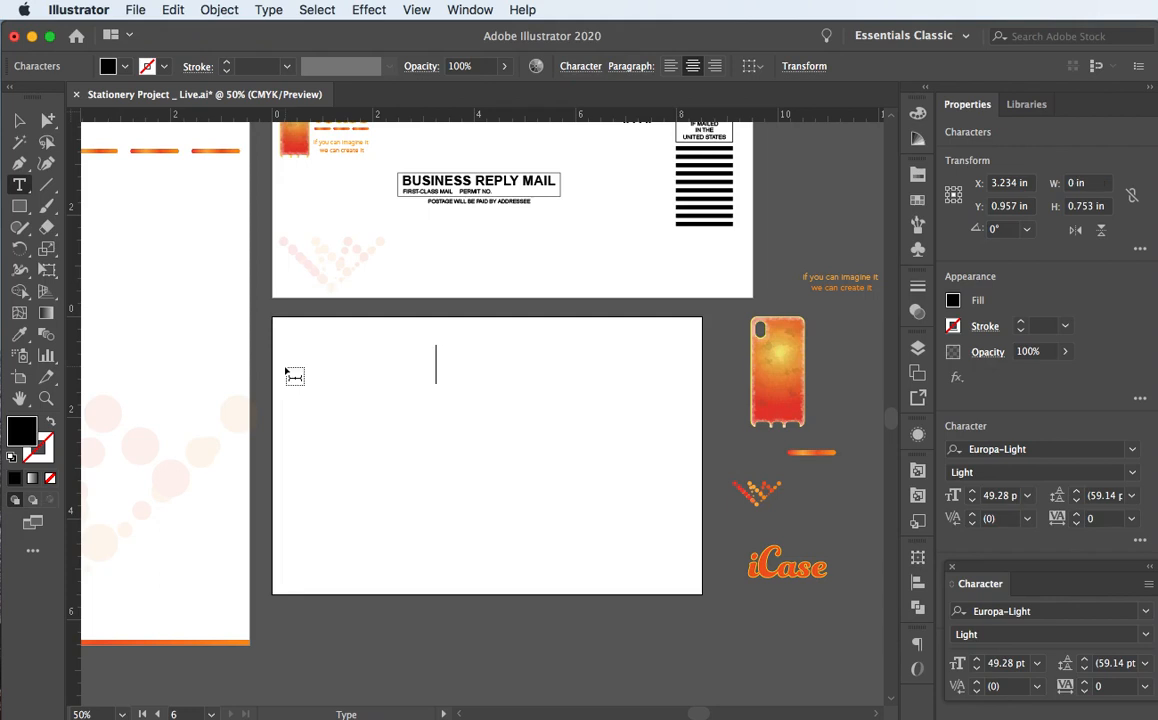
# Start the Promo headline with "Tired of", try continuing it with "all of the b" and delete that continuation
pyautogui.write('Tired of')
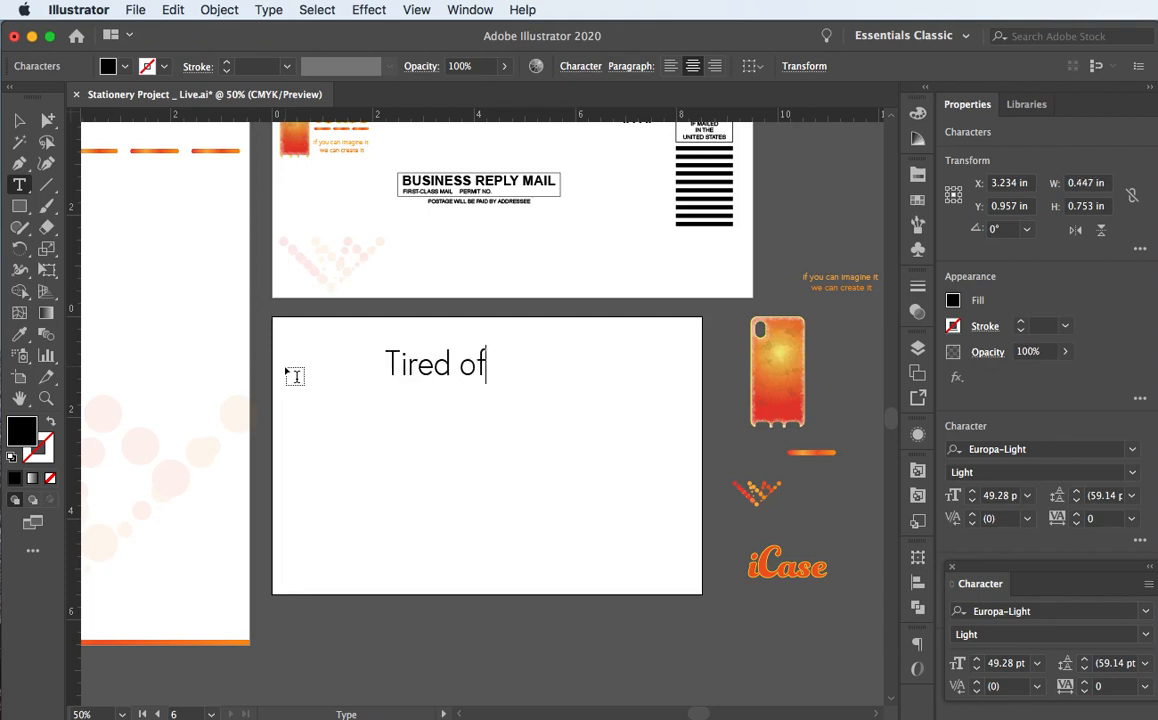
pyautogui.write(' all')
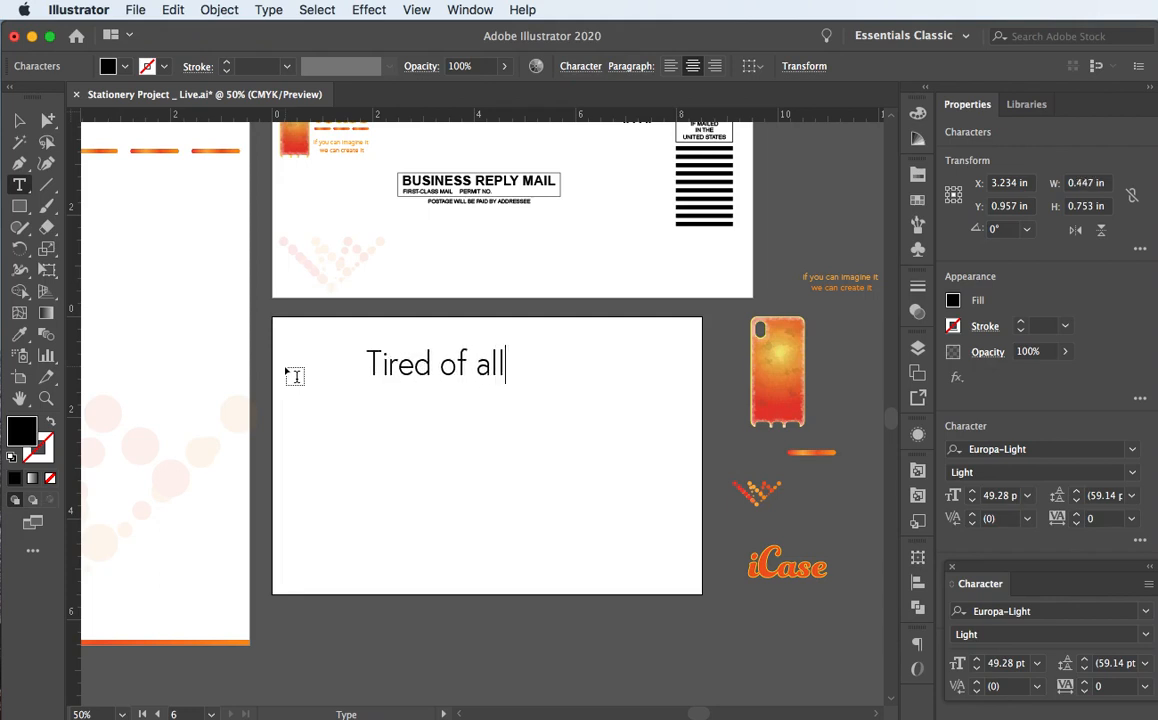
pyautogui.write(' of the b')
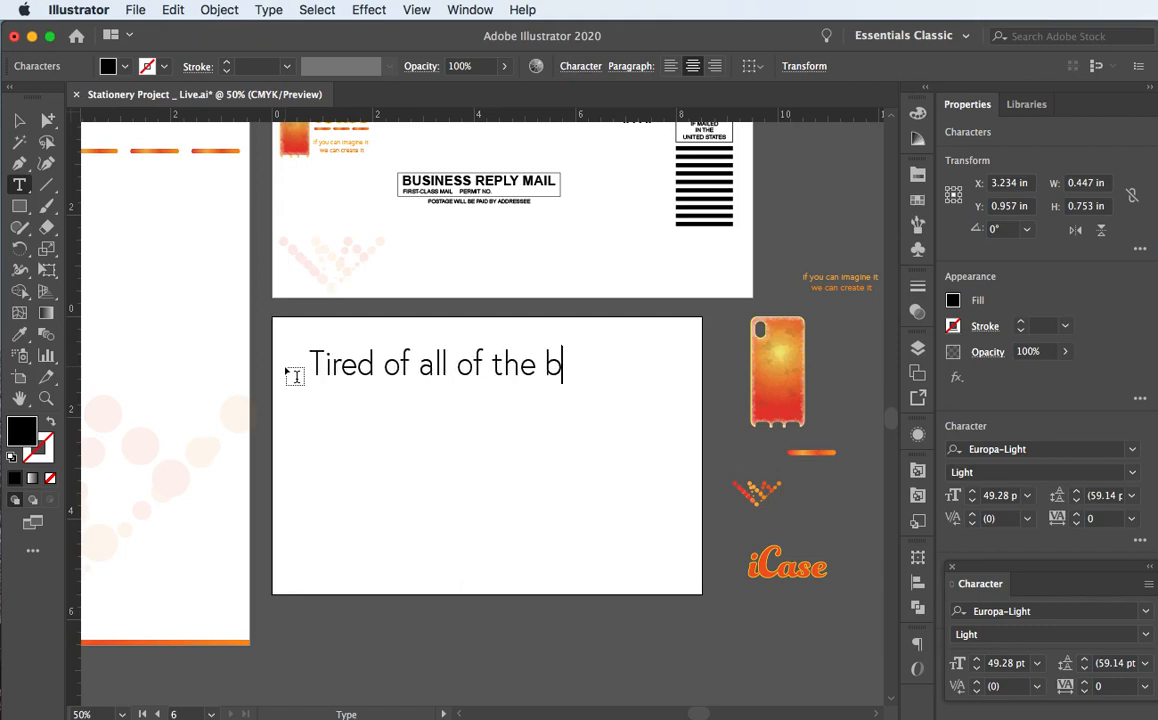
pyautogui.press('BackSpace')
pyautogui.press('BackSpace')
pyautogui.press('BackSpace')
pyautogui.press('BackSpace')
pyautogui.press('BackSpace')
pyautogui.press('BackSpace')
pyautogui.press('BackSpace')
pyautogui.press('BackSpace')
pyautogui.press('BackSpace')
pyautogui.press('BackSpace')
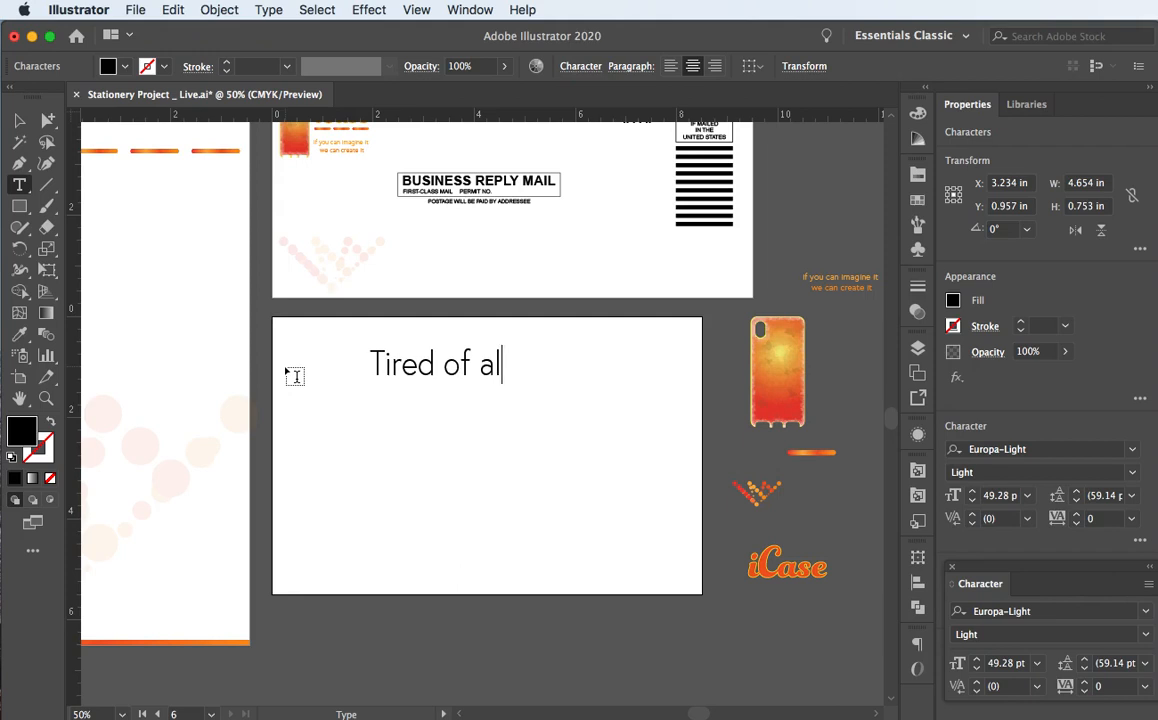
pyautogui.press('BackSpace')
pyautogui.press('BackSpace')
pyautogui.press('BackSpace')
# Complete the first headline line so it reads "Tired of seeing boring cases?"
pyautogui.write('see')
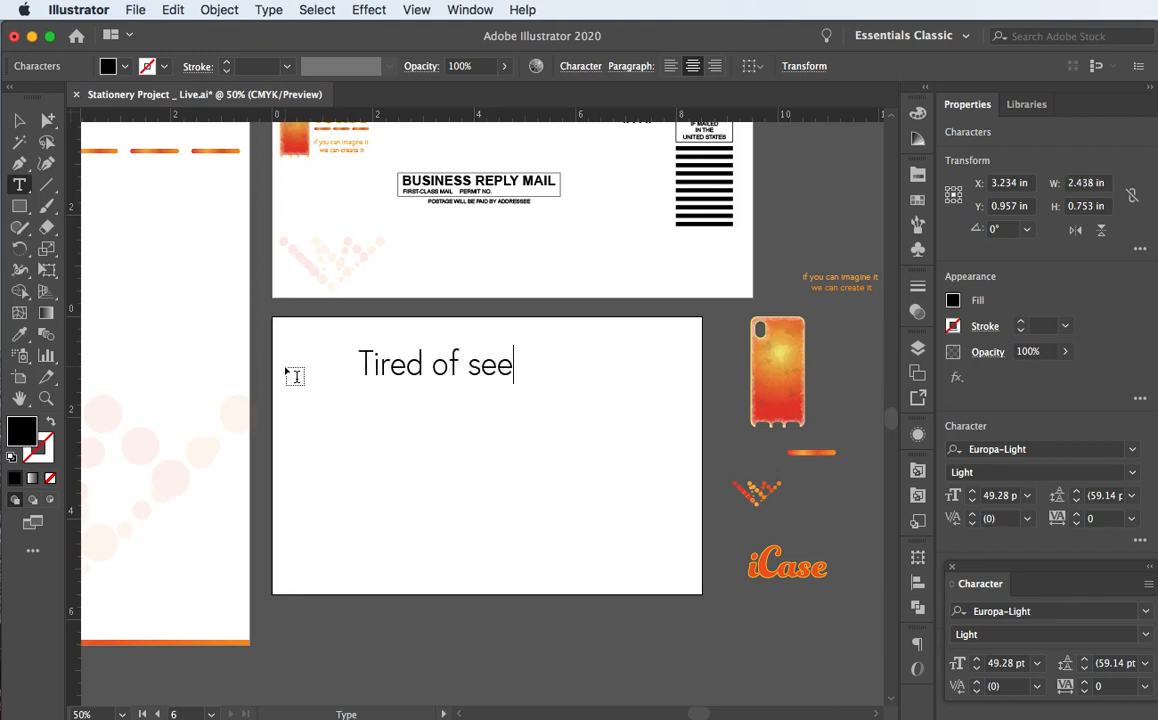
pyautogui.write('ing bor')
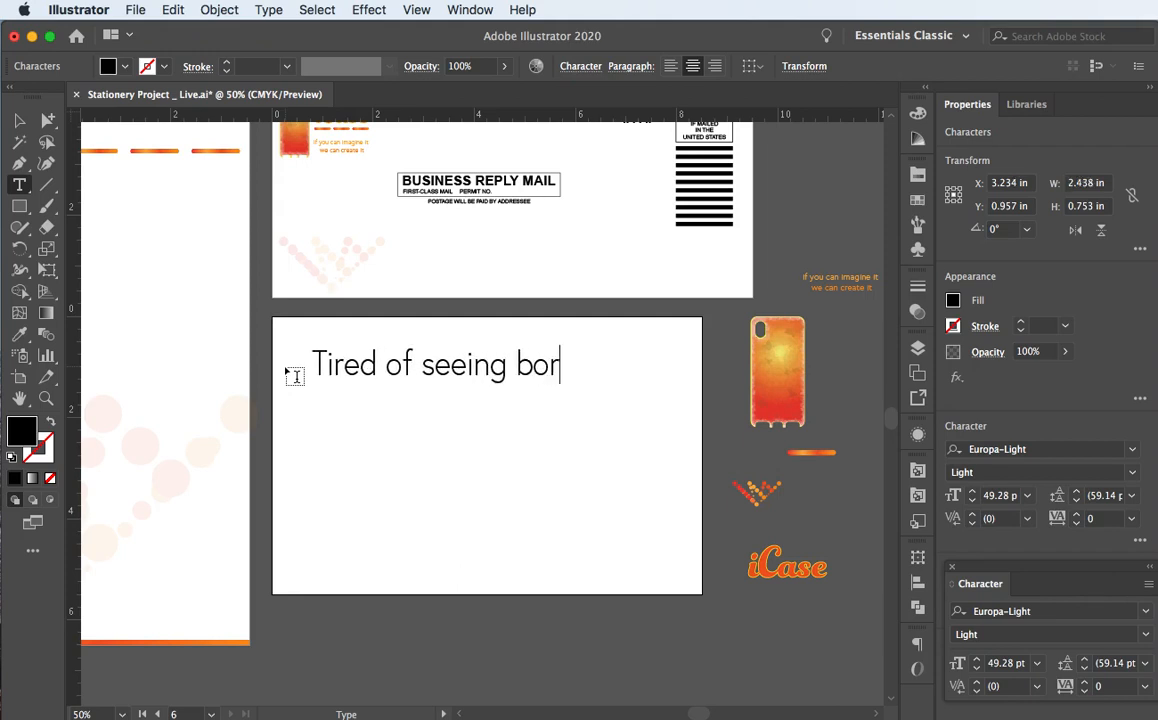
pyautogui.write('ing ccas')
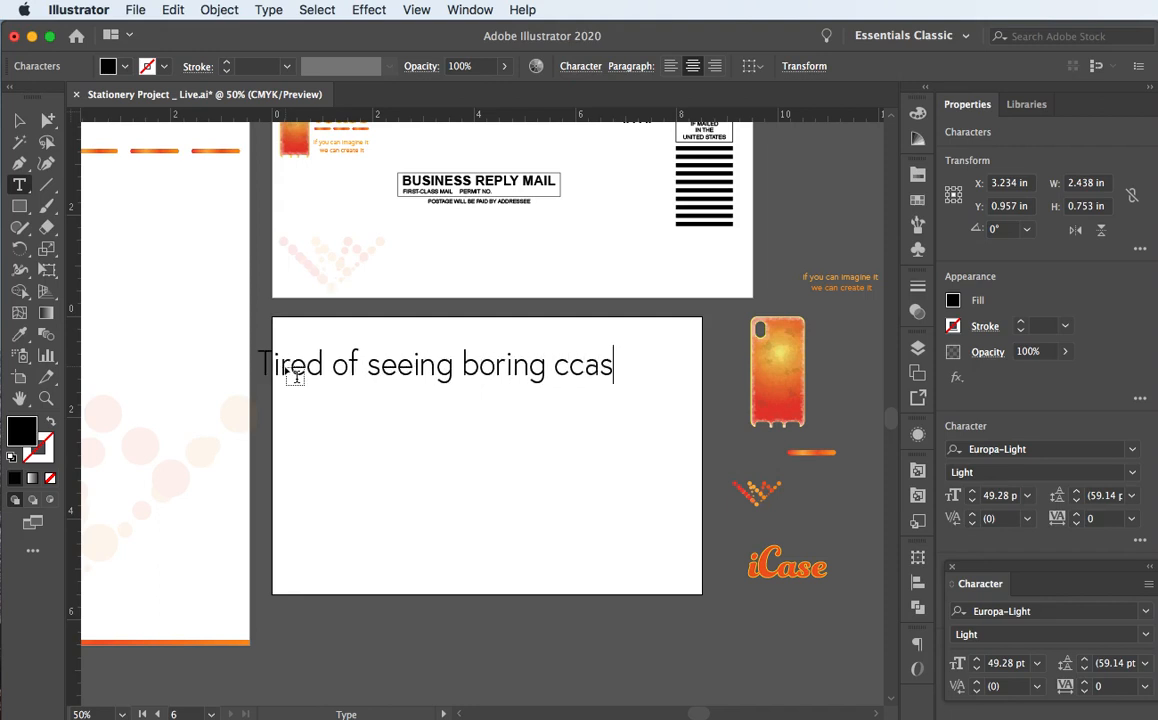
pyautogui.press('BackSpace')
pyautogui.press('BackSpace')
pyautogui.press('BackSpace')
pyautogui.write('ases?')
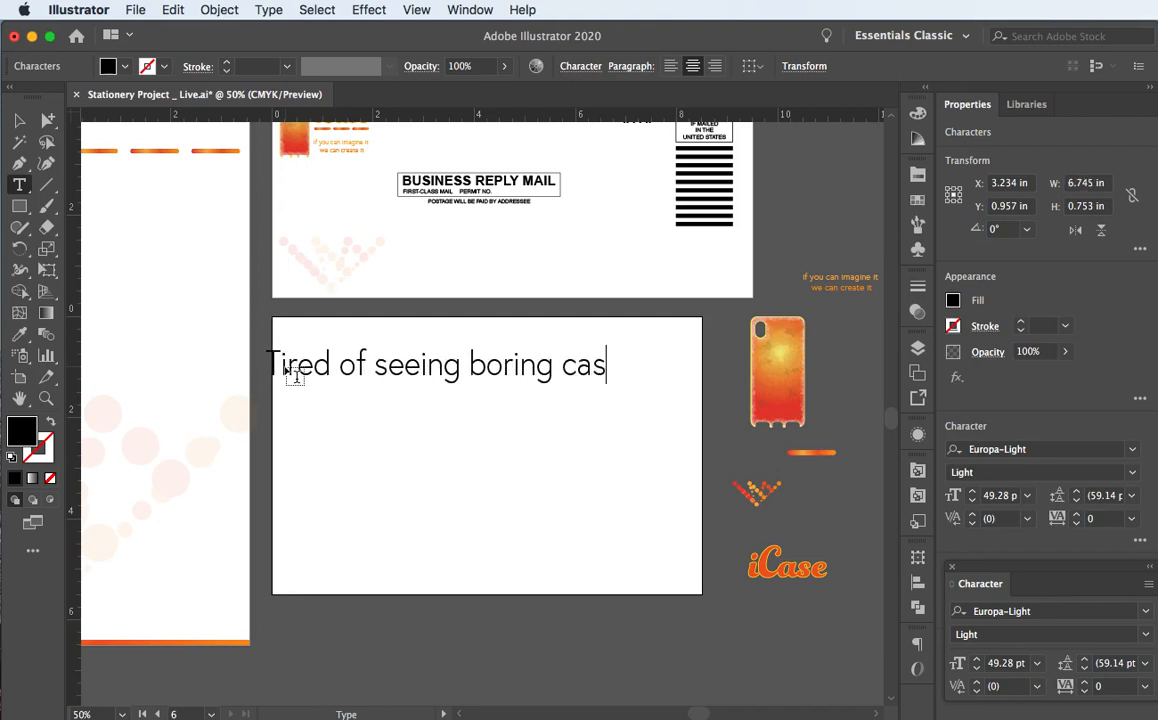
# Add a second headline line reading "Not seeing designs you like?" and finish editing the text
pyautogui.press('Return')
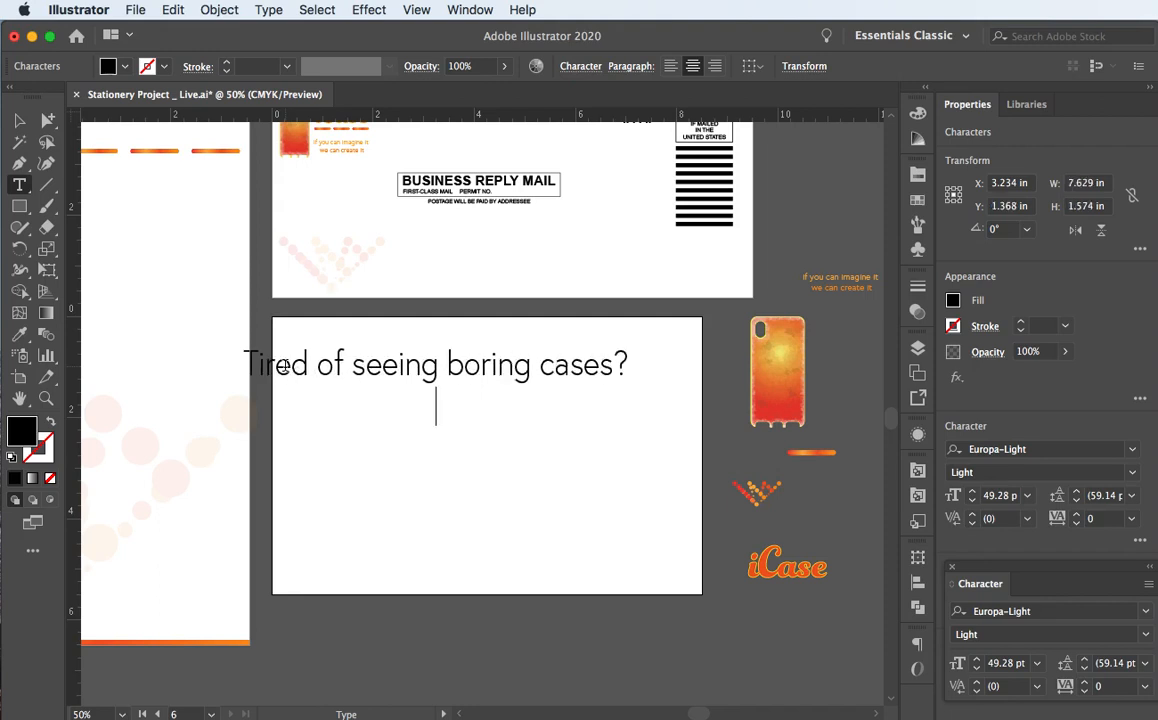
pyautogui.write('Not ')
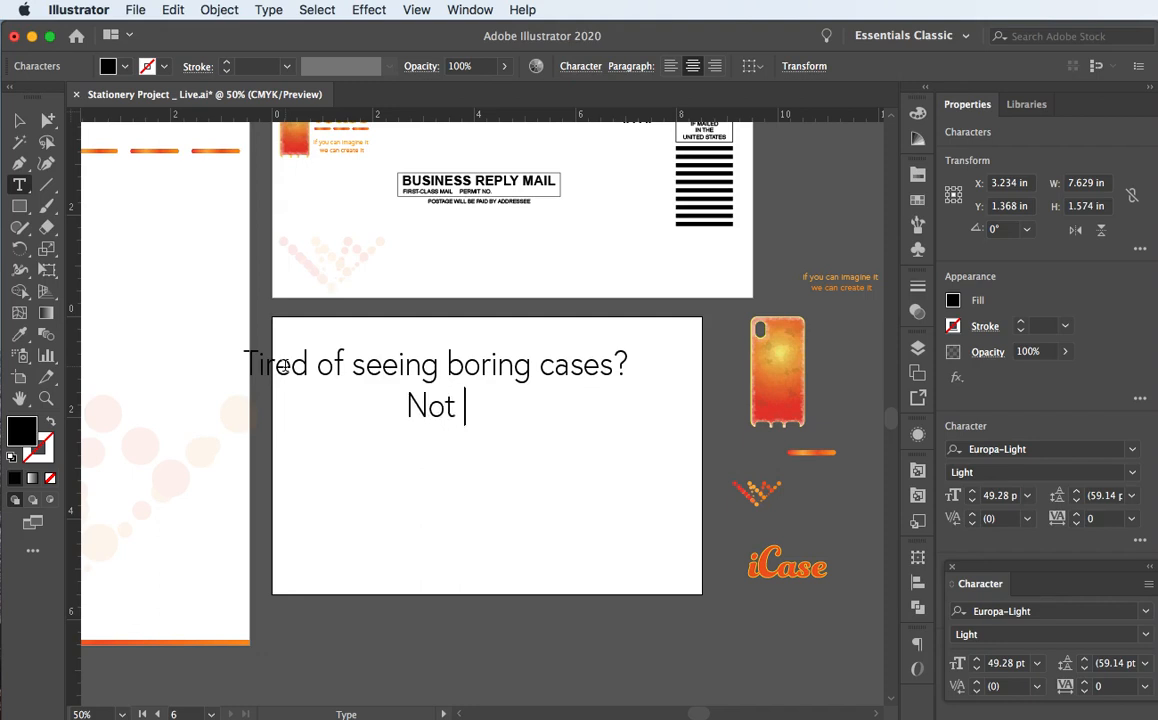
pyautogui.write('seeing des')
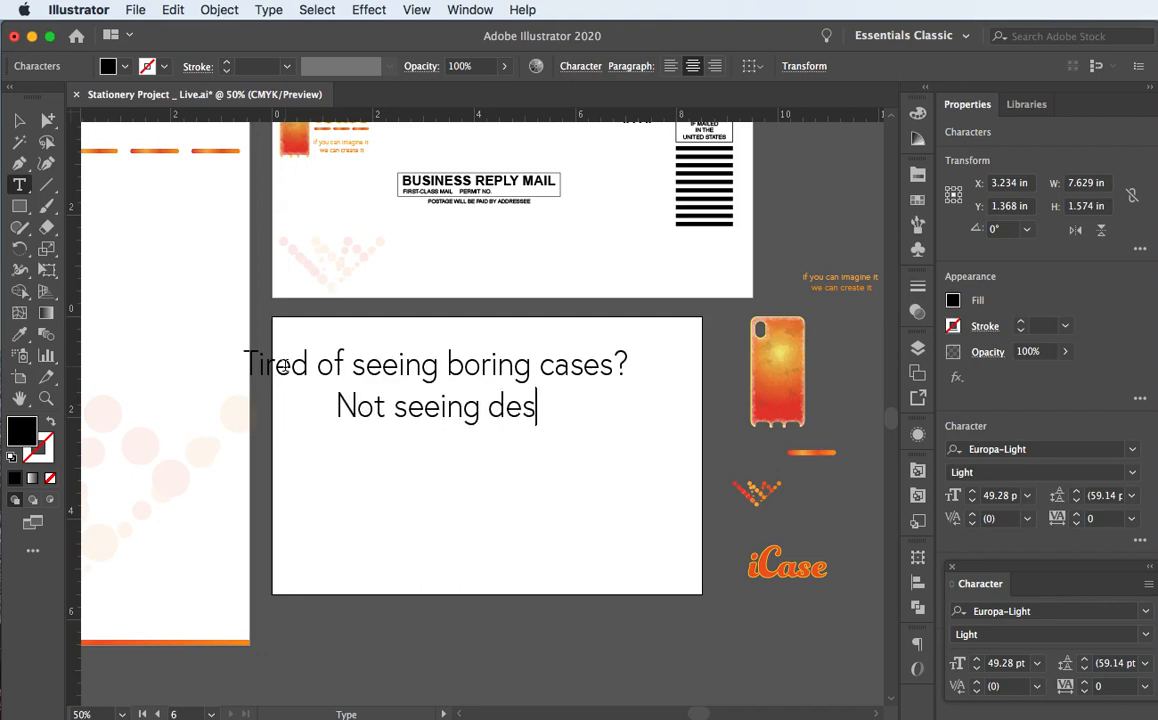
pyautogui.write('igns y')
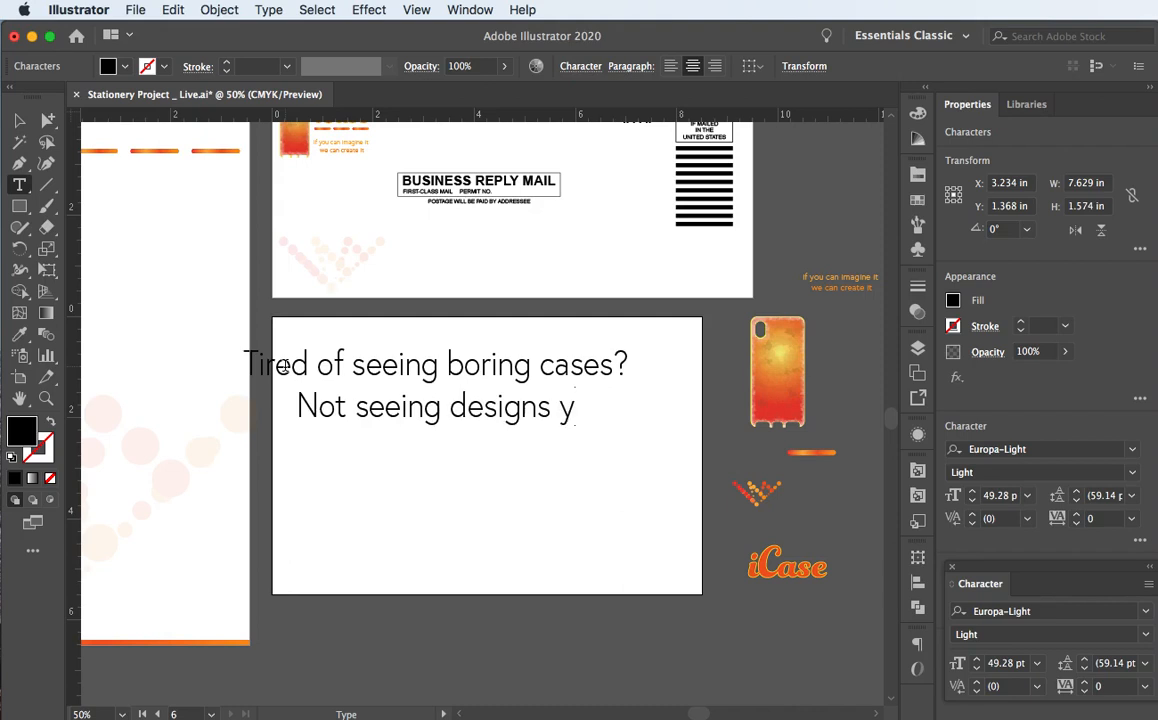
pyautogui.write('ou like?')
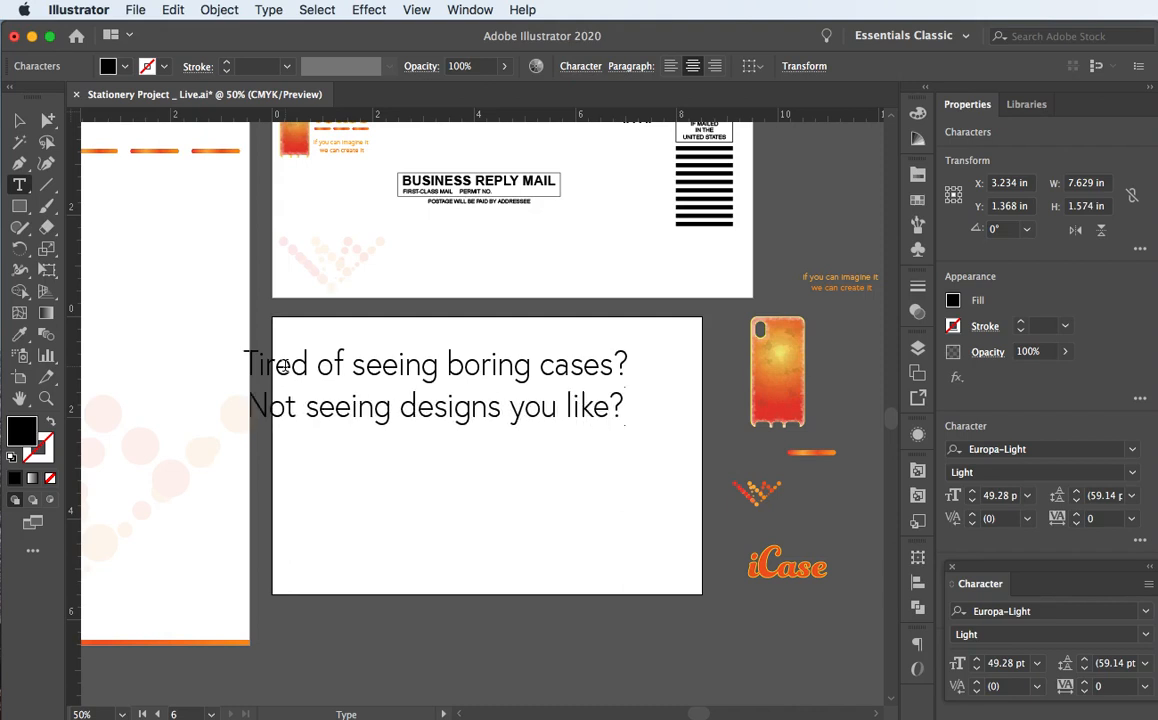
pyautogui.press('Escape')
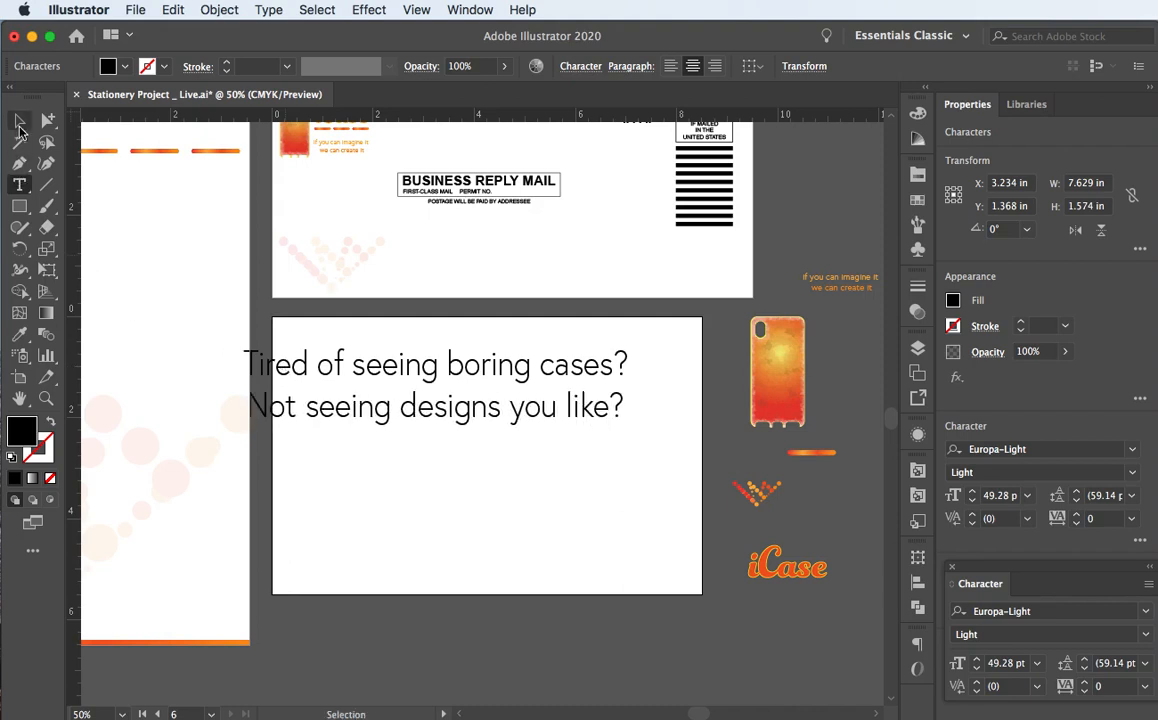
# Move the two-line headline inside the Promo artboard's upper part and scale it down to about 39.6 pt
pyautogui.click(289, 362)
pyautogui.moveTo(287, 362); pyautogui.dragTo(338, 354)
pyautogui.moveTo(682, 420); pyautogui.dragTo(608, 403)
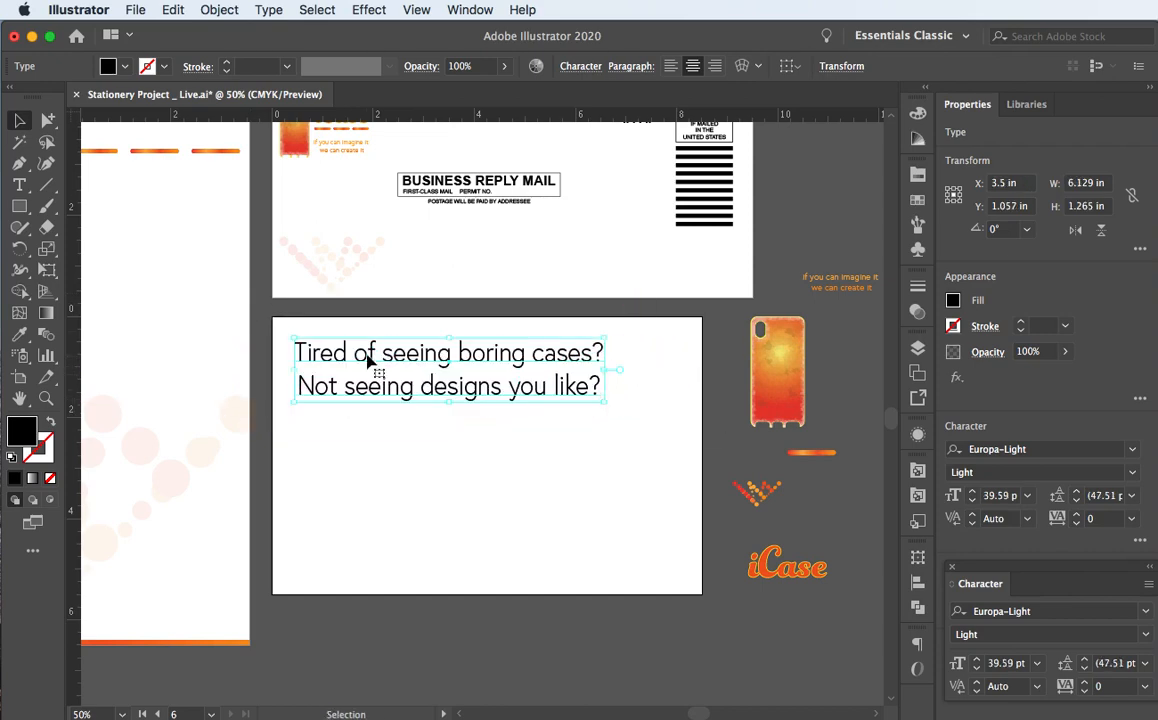
pyautogui.click(408, 419)
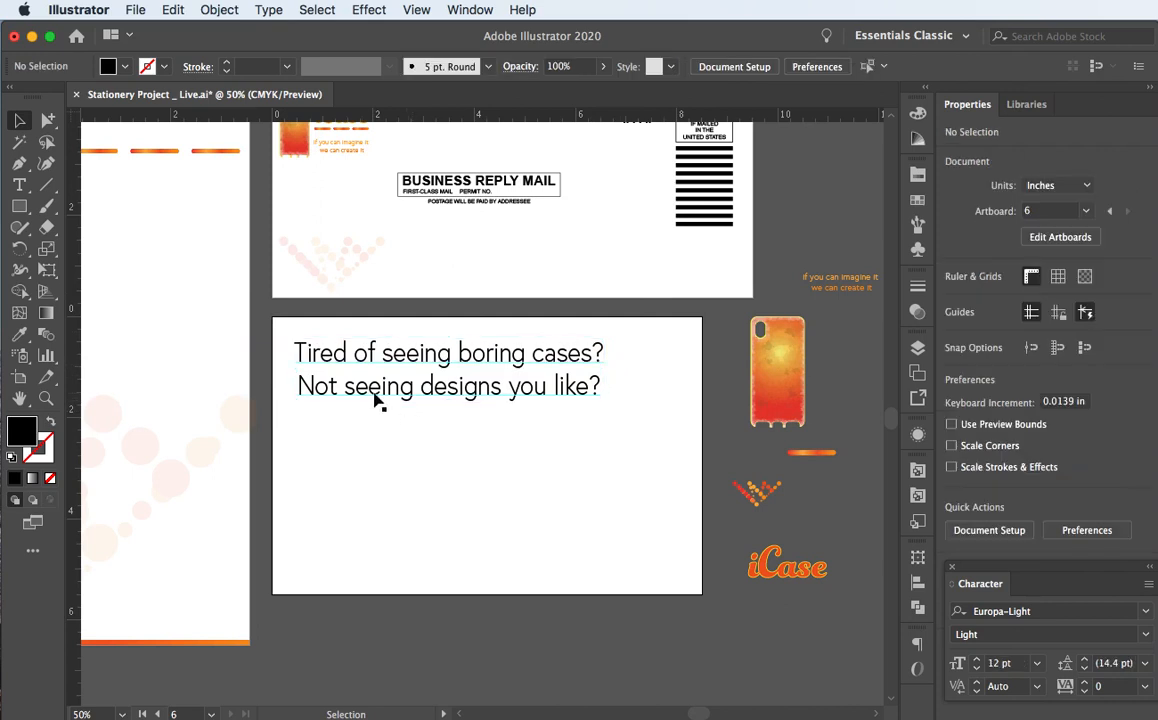
pyautogui.click(378, 400)
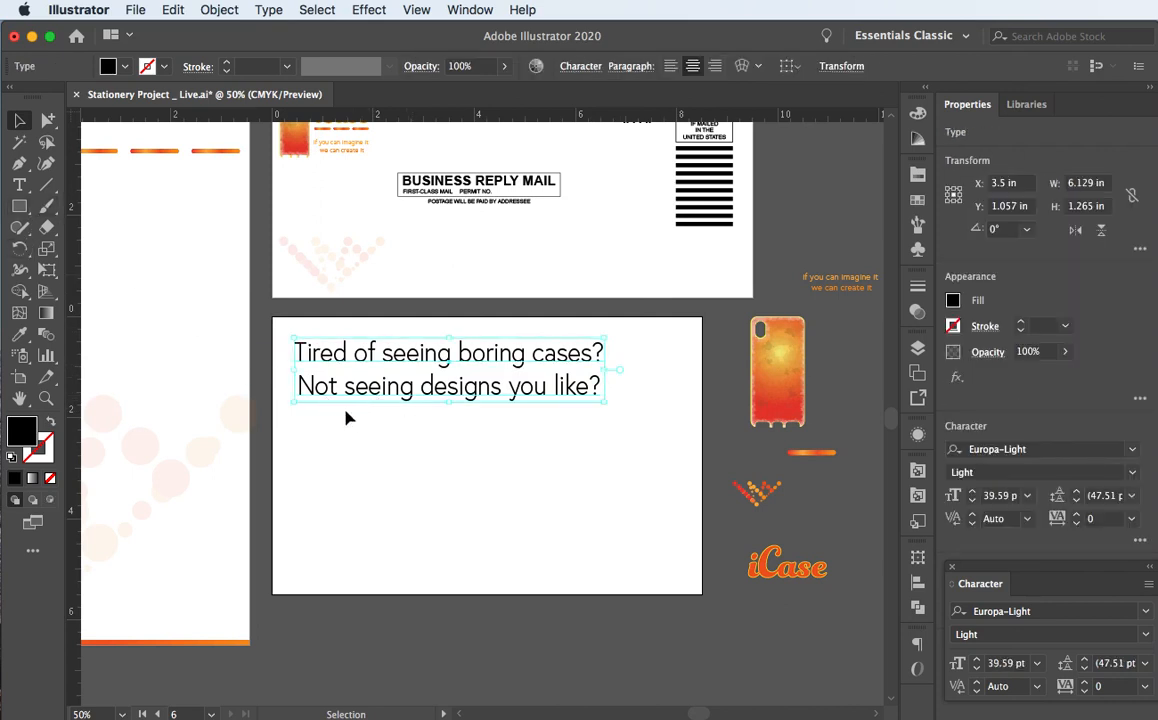
pyautogui.click(346, 412)
# Add a separate text line starting with "Wel" below the headline and enlarge it to about 26 pt
pyautogui.click(17, 186)
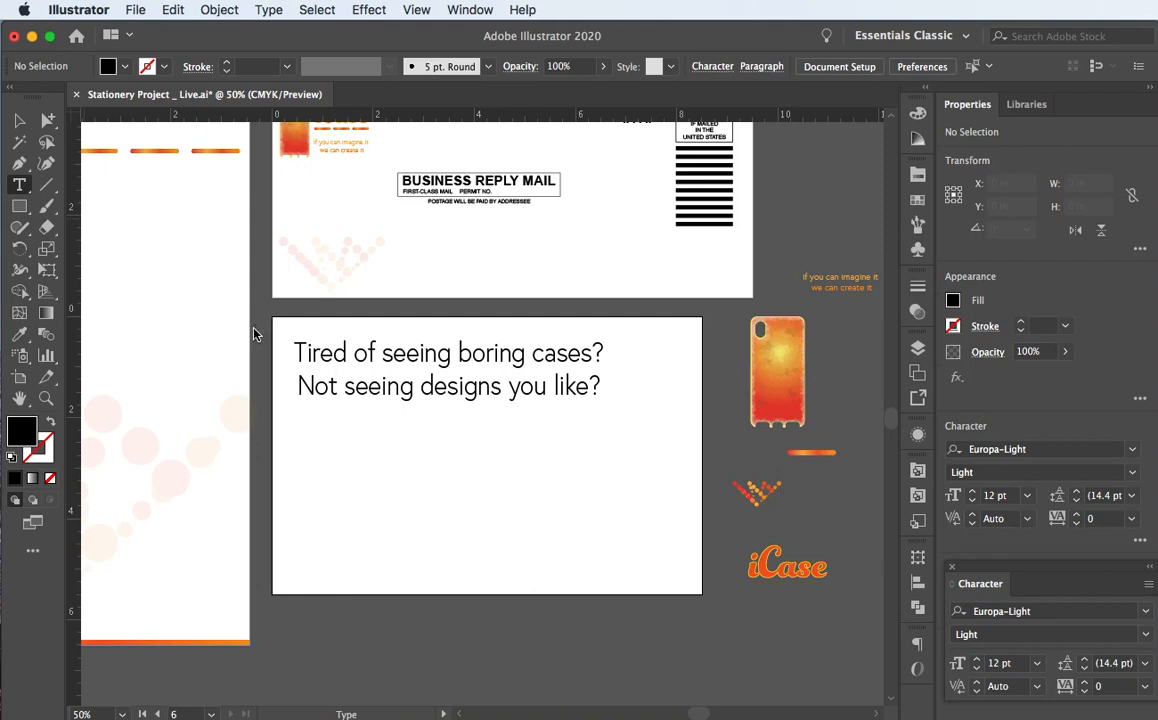
pyautogui.click(350, 420)
pyautogui.press('BackSpace')
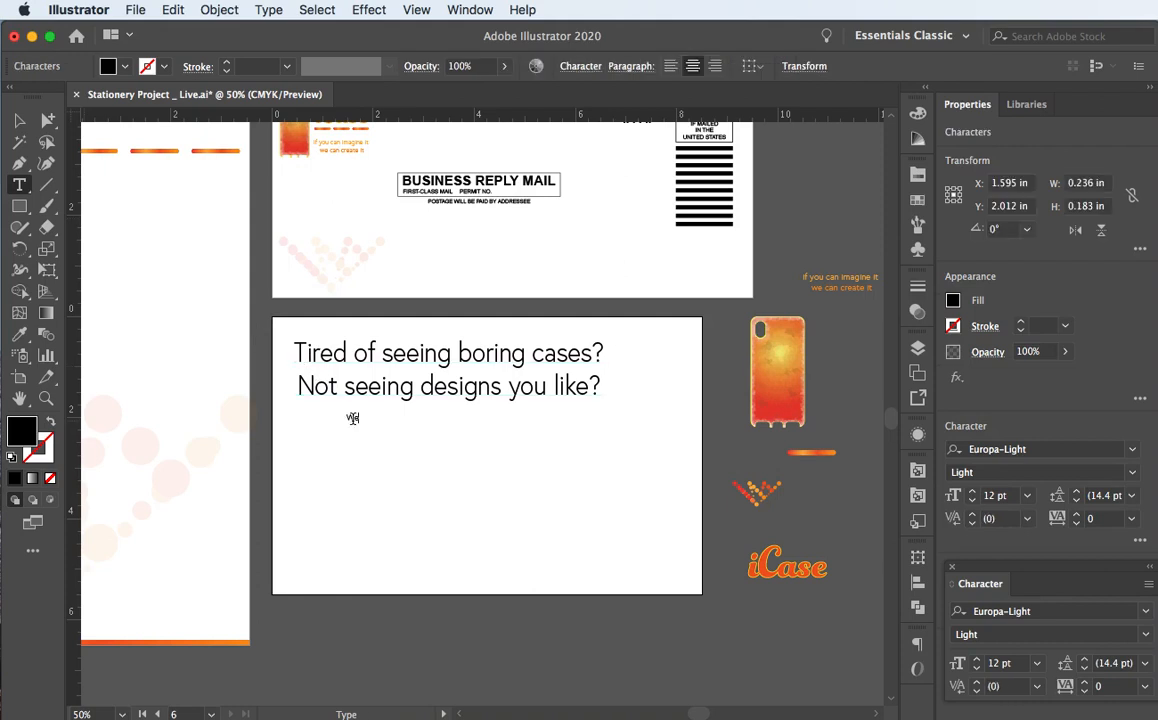
pyautogui.press('BackSpace')
pyautogui.write('ll')
pyautogui.moveTo(366, 418); pyautogui.dragTo(328, 409)
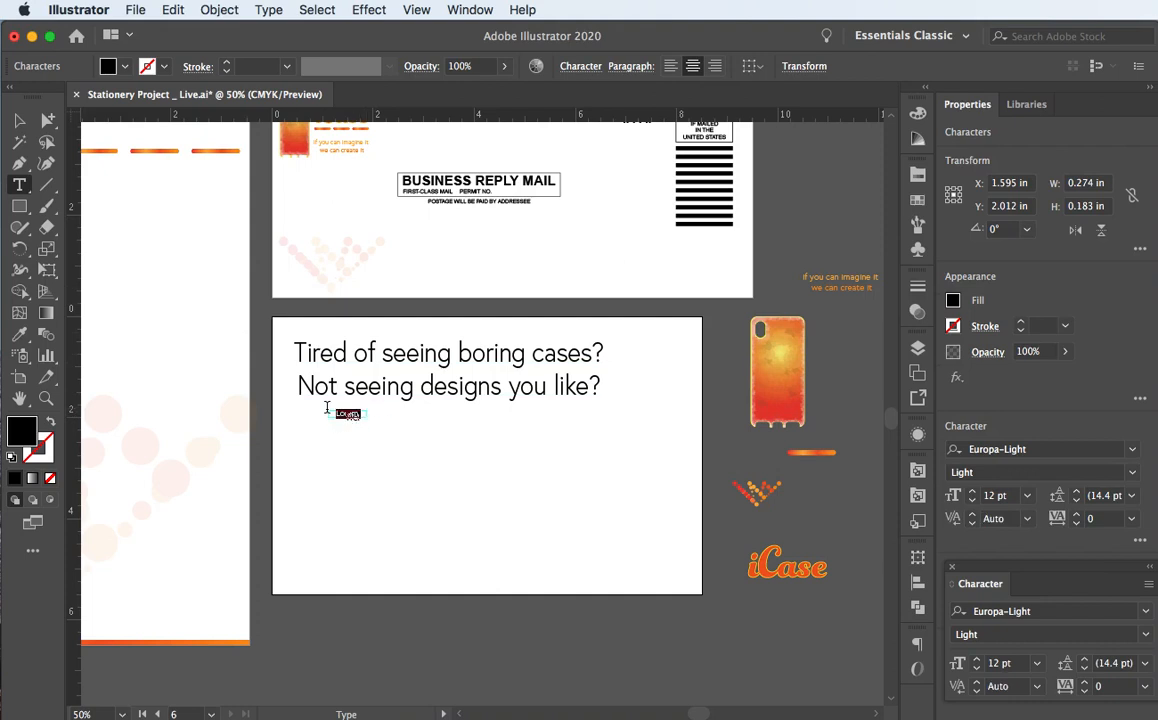
pyautogui.press('super+z')
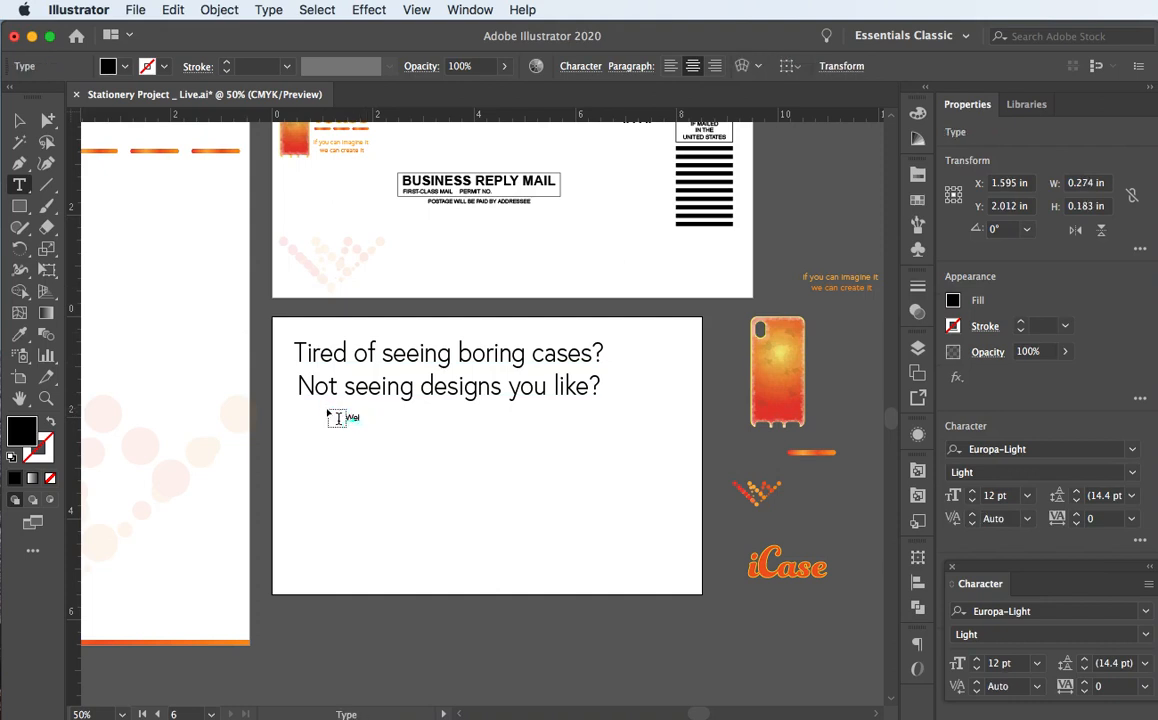
pyautogui.click(18, 124)
pyautogui.moveTo(360, 422); pyautogui.dragTo(395, 432)
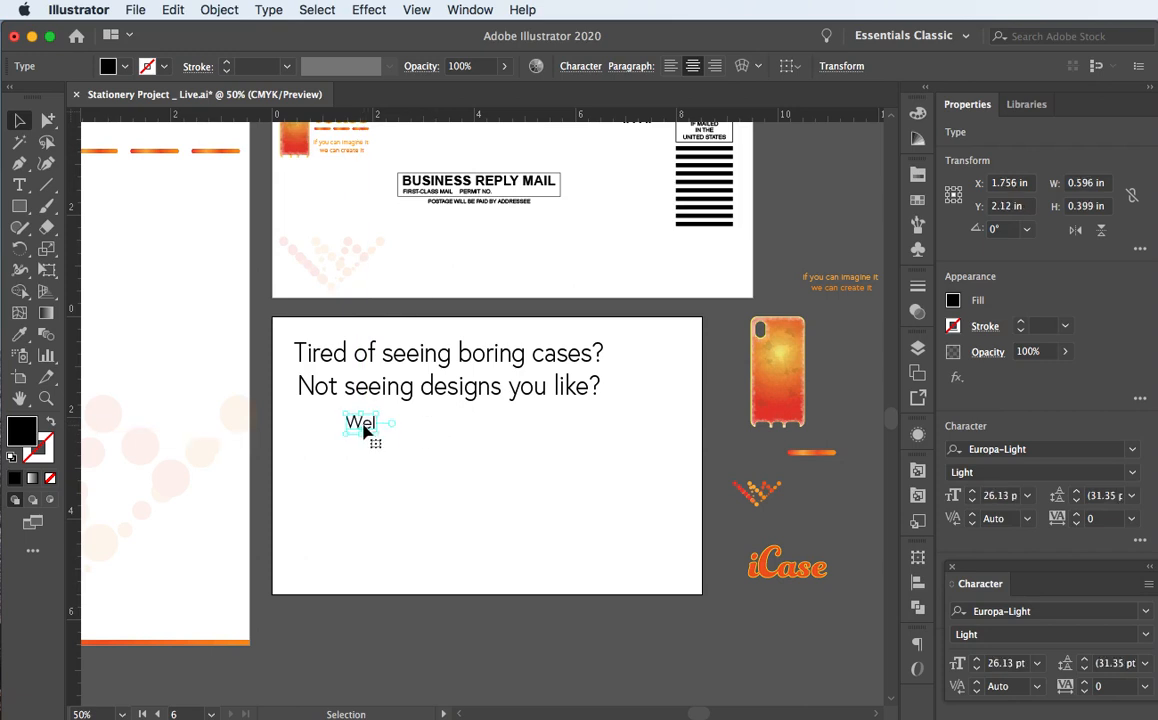
# Complete the new line as "Well, search no more!" and move it roughly centred beneath the headline
pyautogui.doubleClick(366, 424)
pyautogui.click(375, 424)
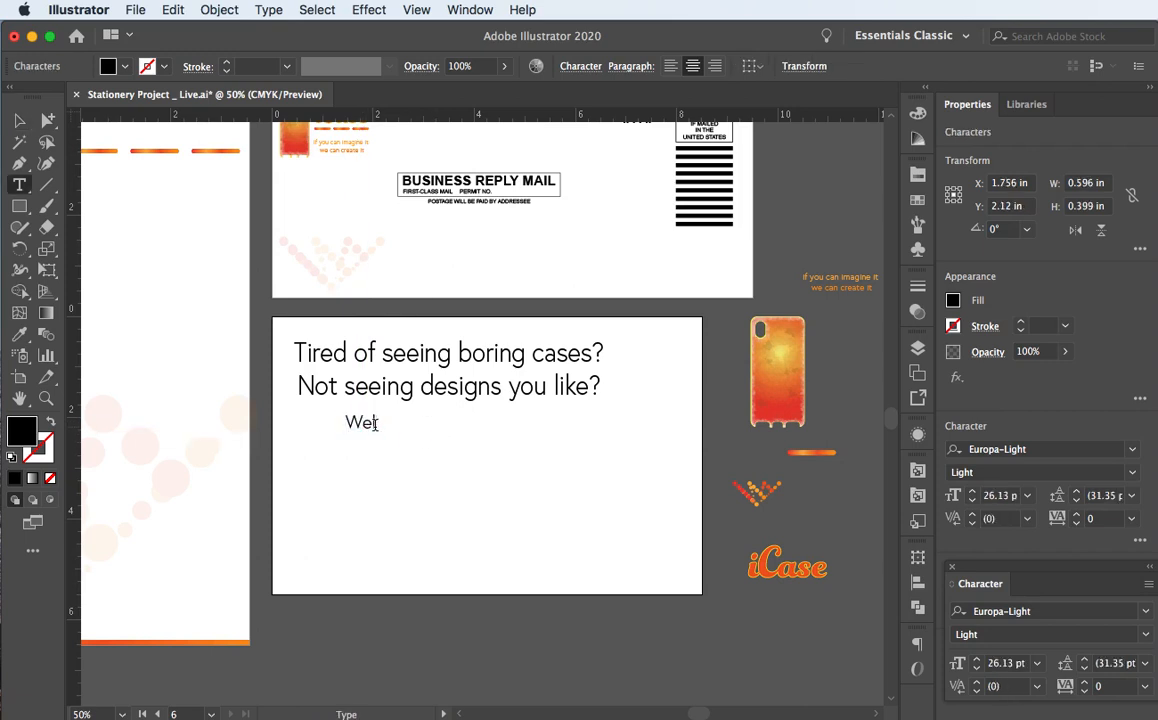
pyautogui.write('l, sear')
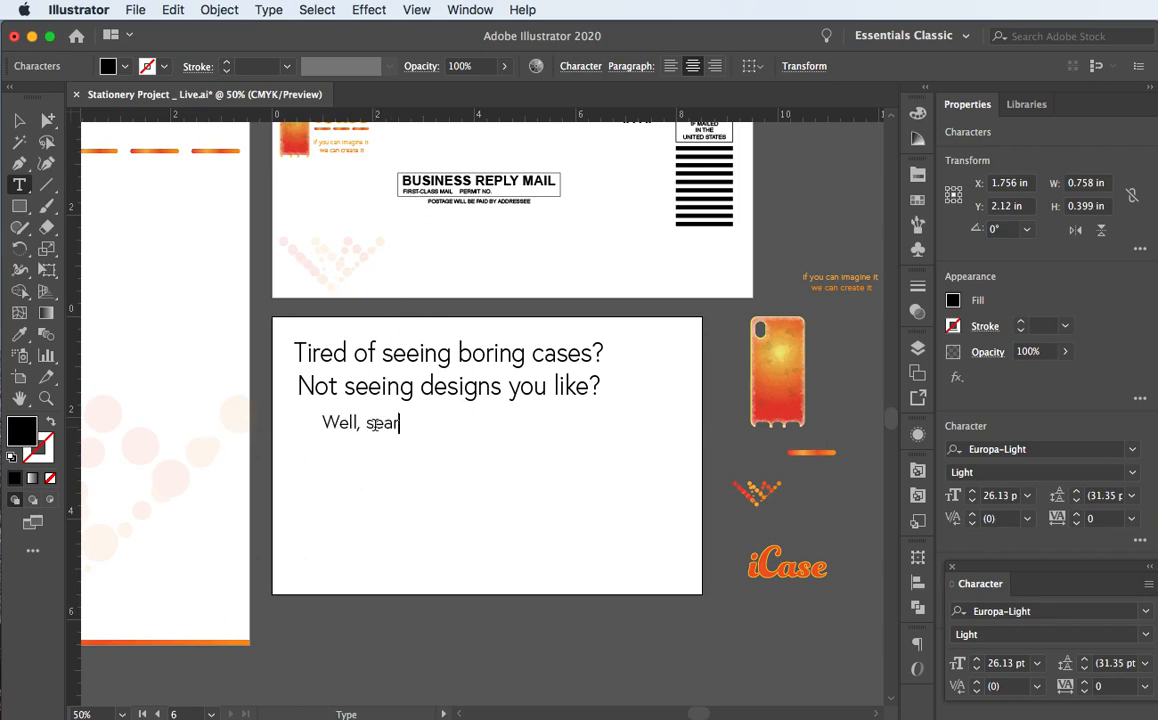
pyautogui.write('h n')
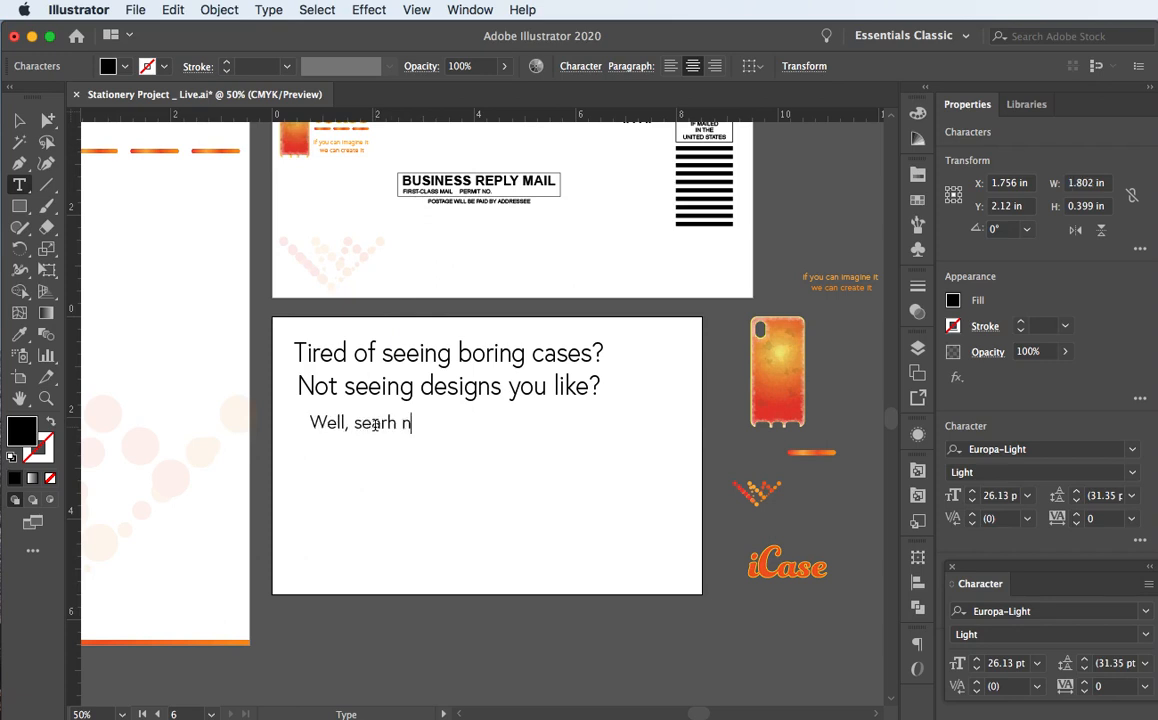
pyautogui.press('BackSpace')
pyautogui.press('BackSpace')
pyautogui.press('BackSpace')
pyautogui.press('BackSpace')
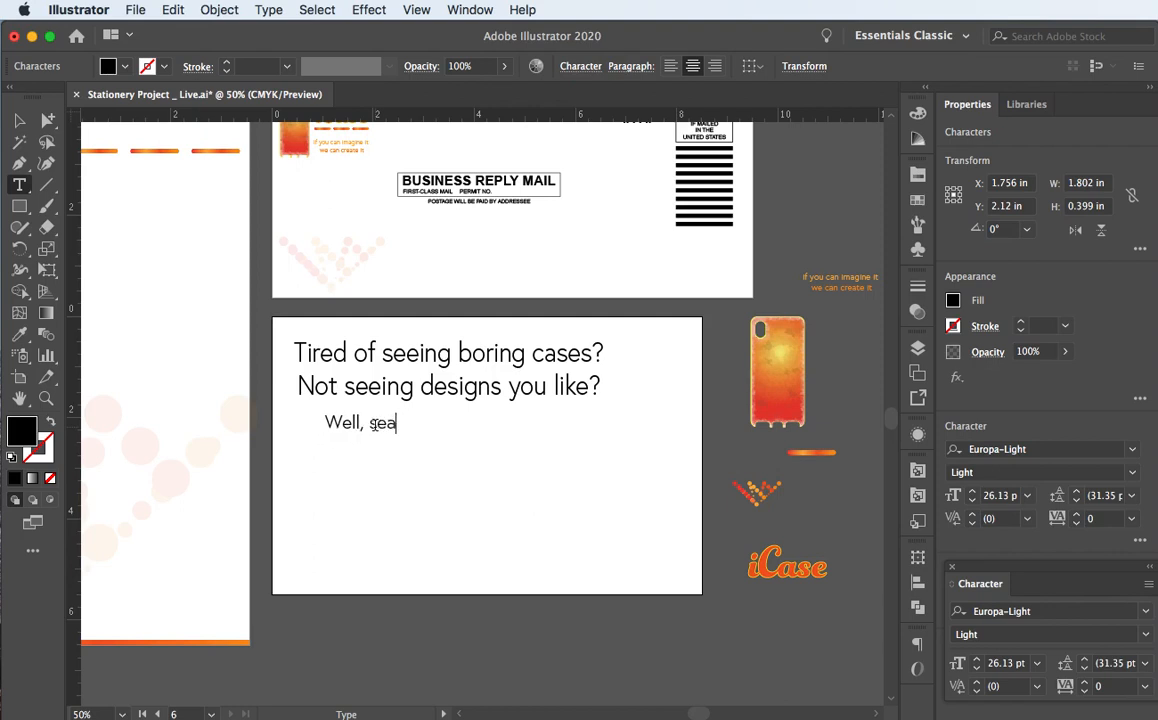
pyautogui.write('rch')
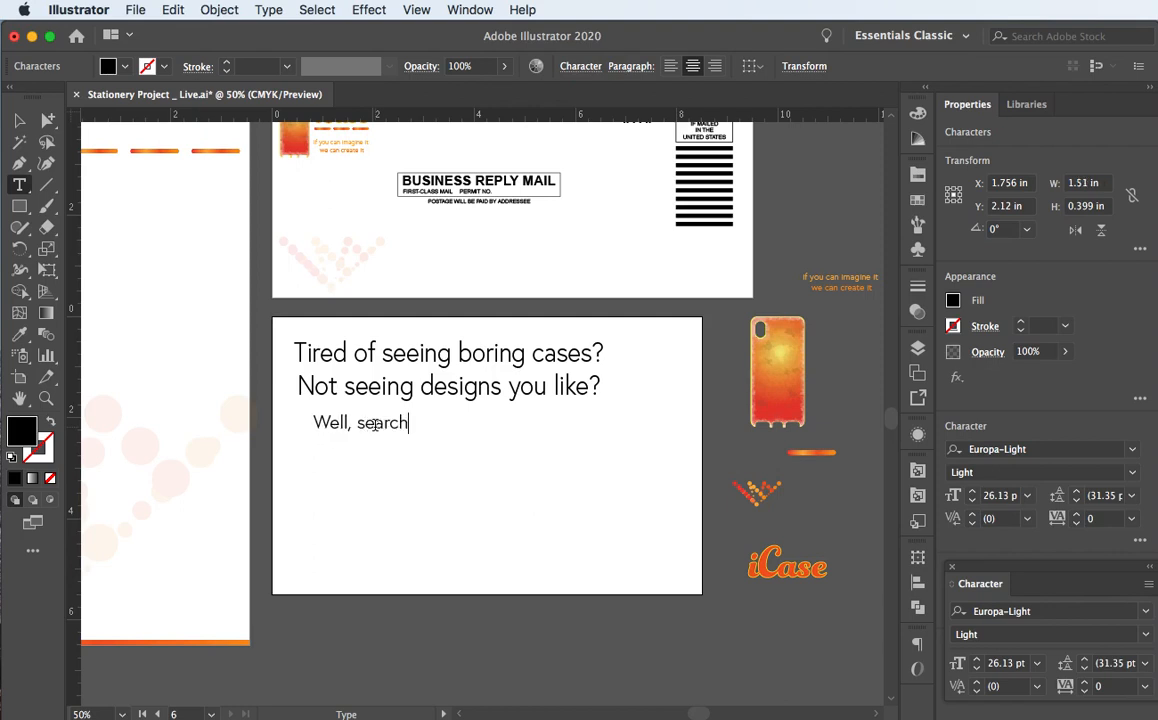
pyautogui.write(' no more')
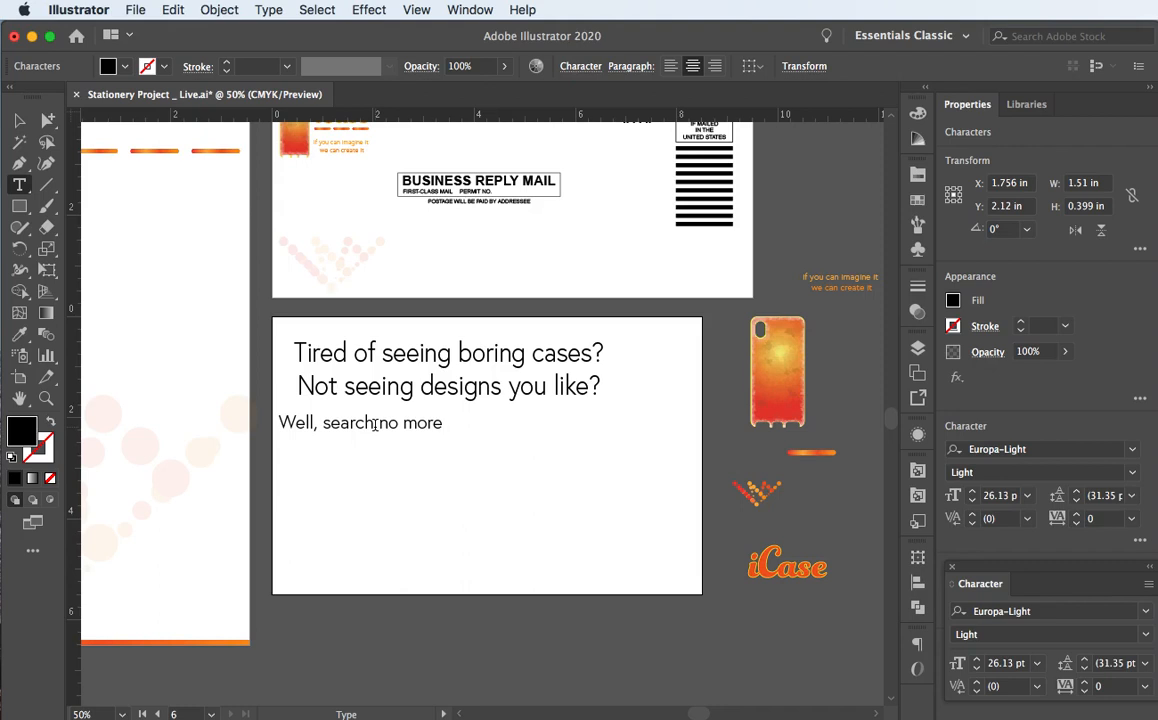
pyautogui.write('!')
pyautogui.press('Escape')
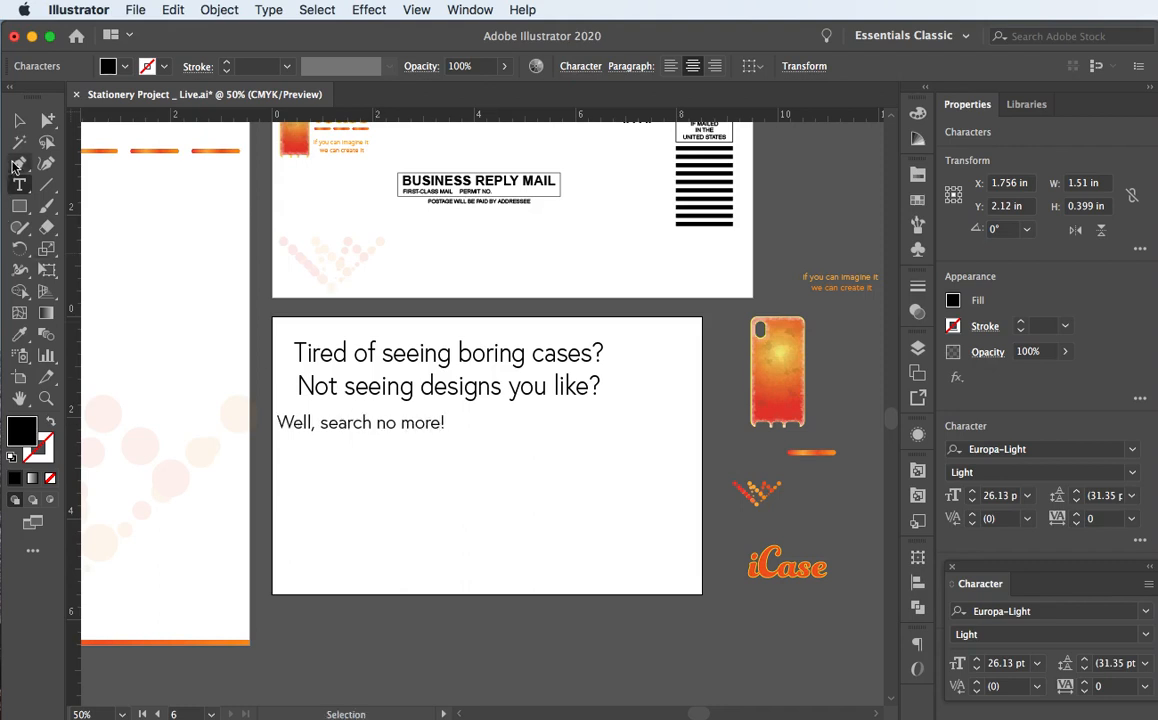
pyautogui.click(344, 420)
pyautogui.moveTo(370, 427); pyautogui.dragTo(477, 425)
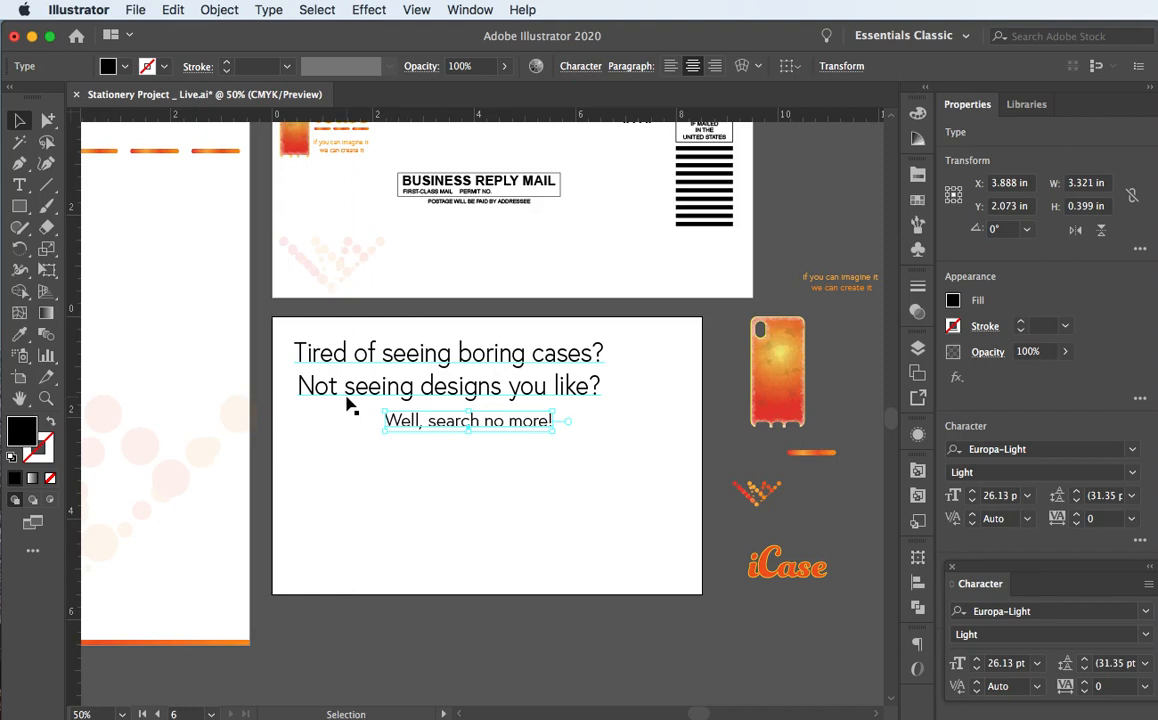
# Replace "no more" in the subline below the headline with "good news" and remove the stray characters at its end
pyautogui.scroll(1, 570, 430)
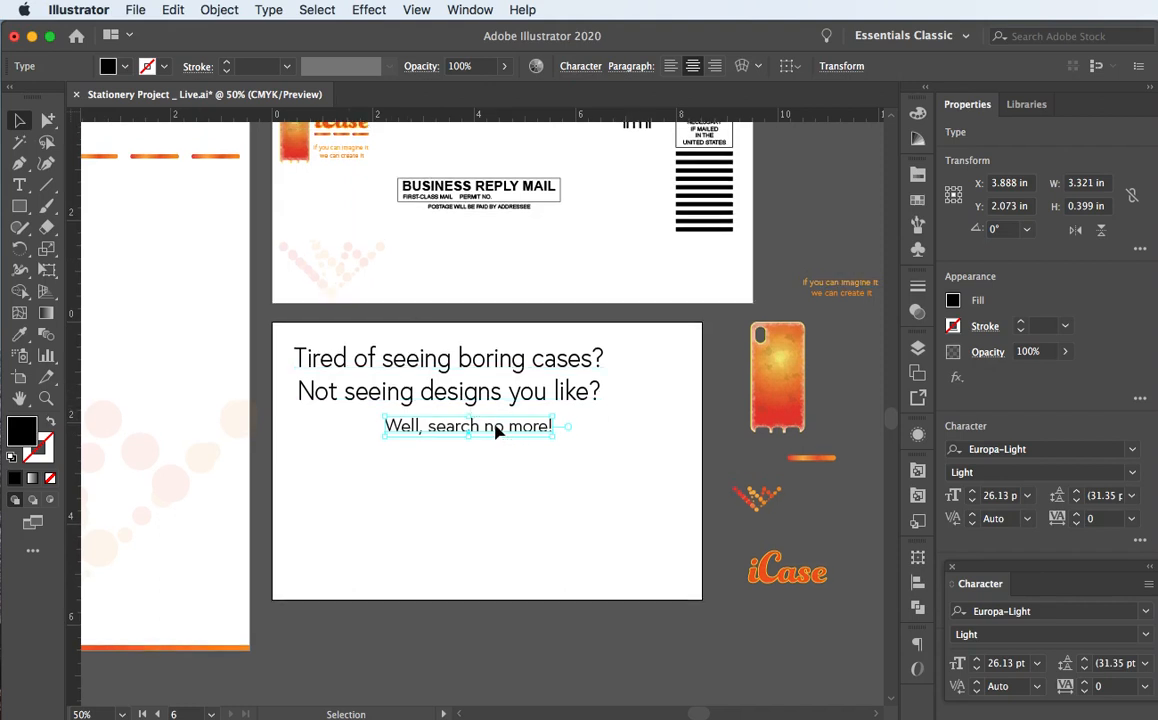
pyautogui.doubleClick(497, 427)
pyautogui.tripleClick(489, 425)
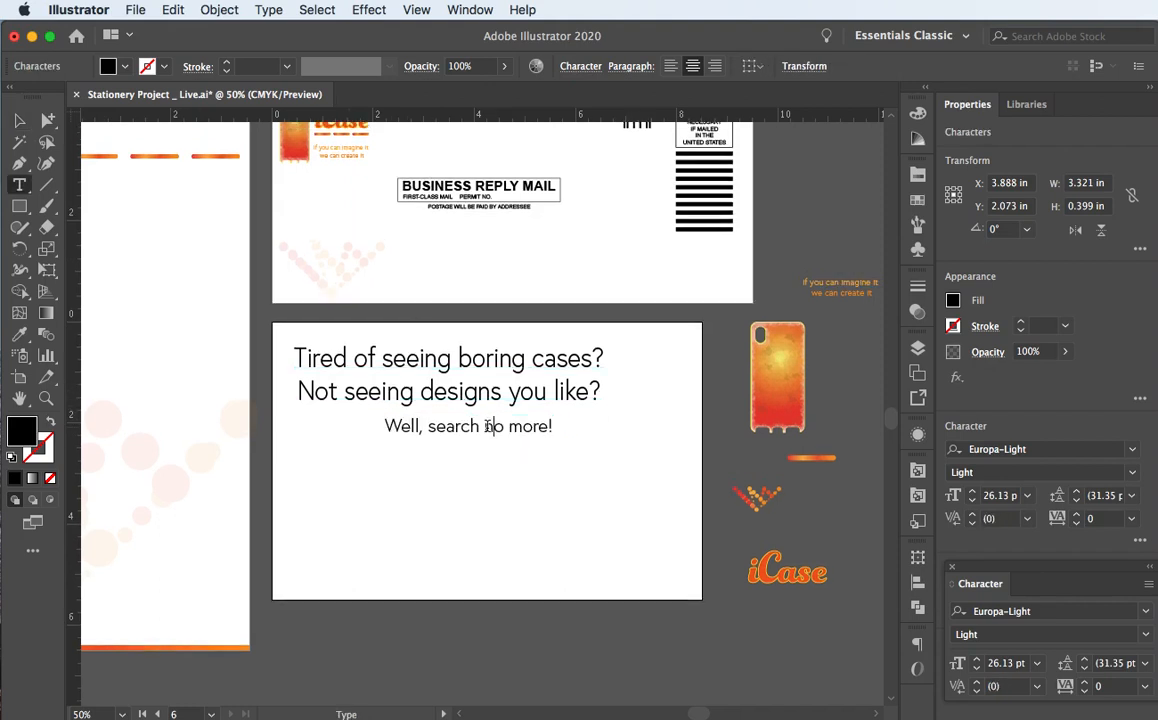
pyautogui.moveTo(484, 426); pyautogui.dragTo(549, 426)
pyautogui.write('good ne')
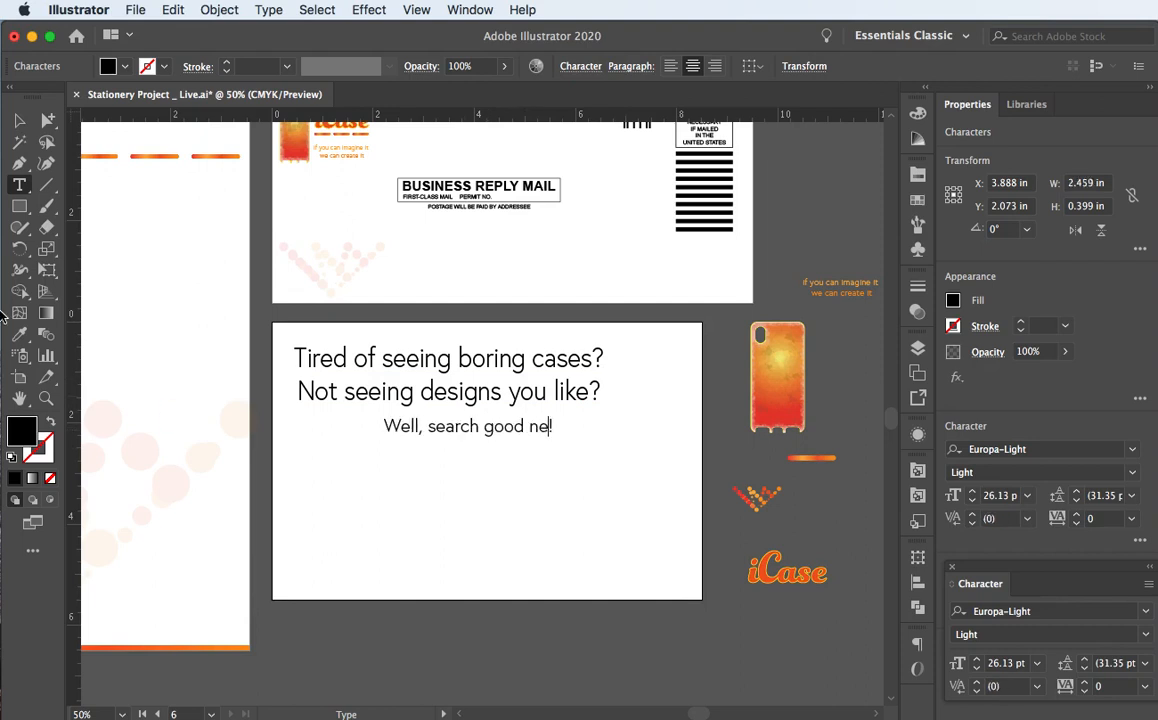
pyautogui.write('ws')
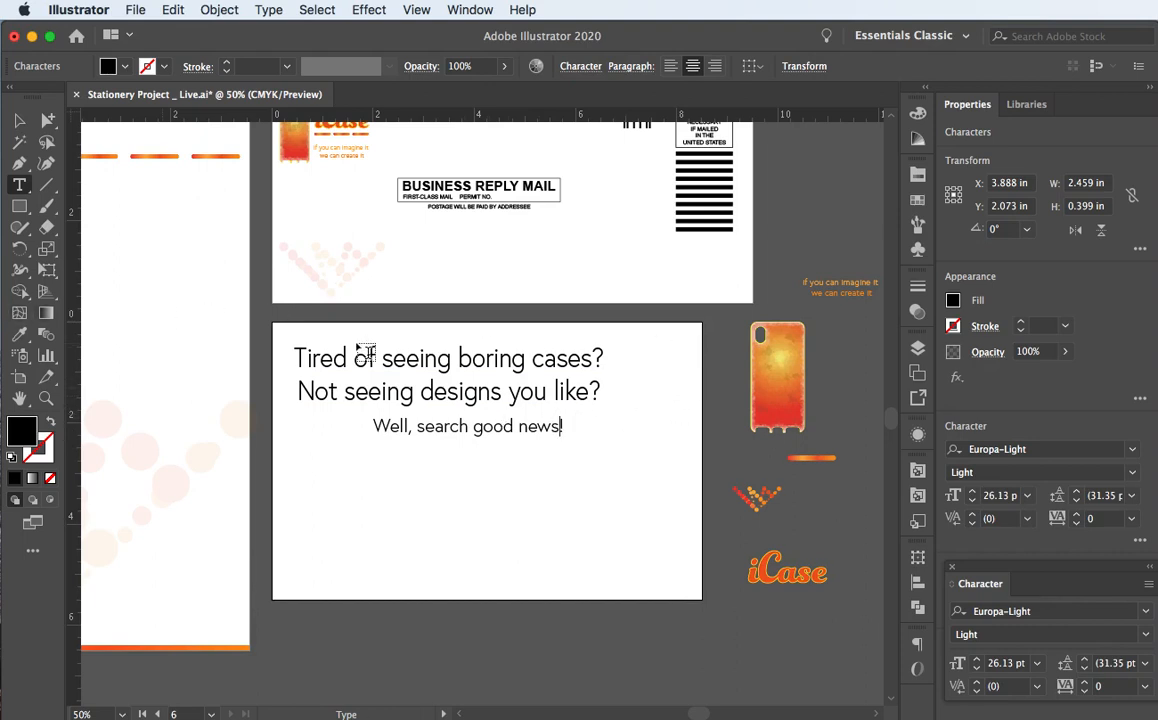
pyautogui.write('0!')
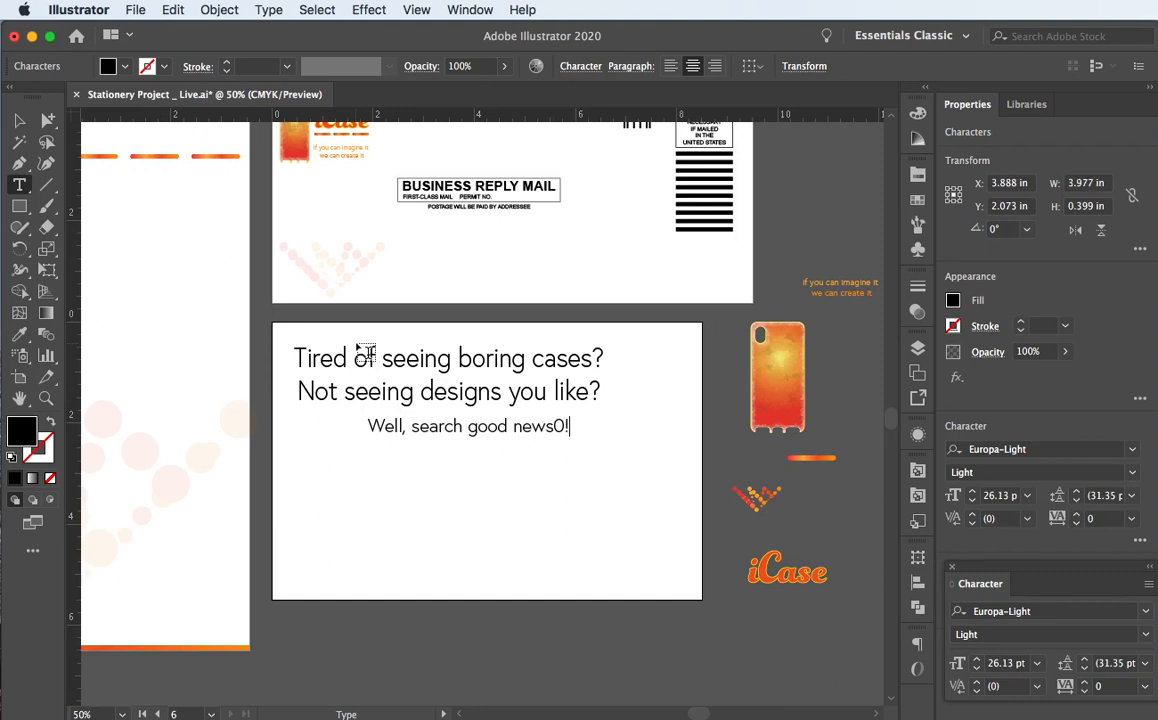
pyautogui.press('BackSpace')
pyautogui.press('BackSpace')
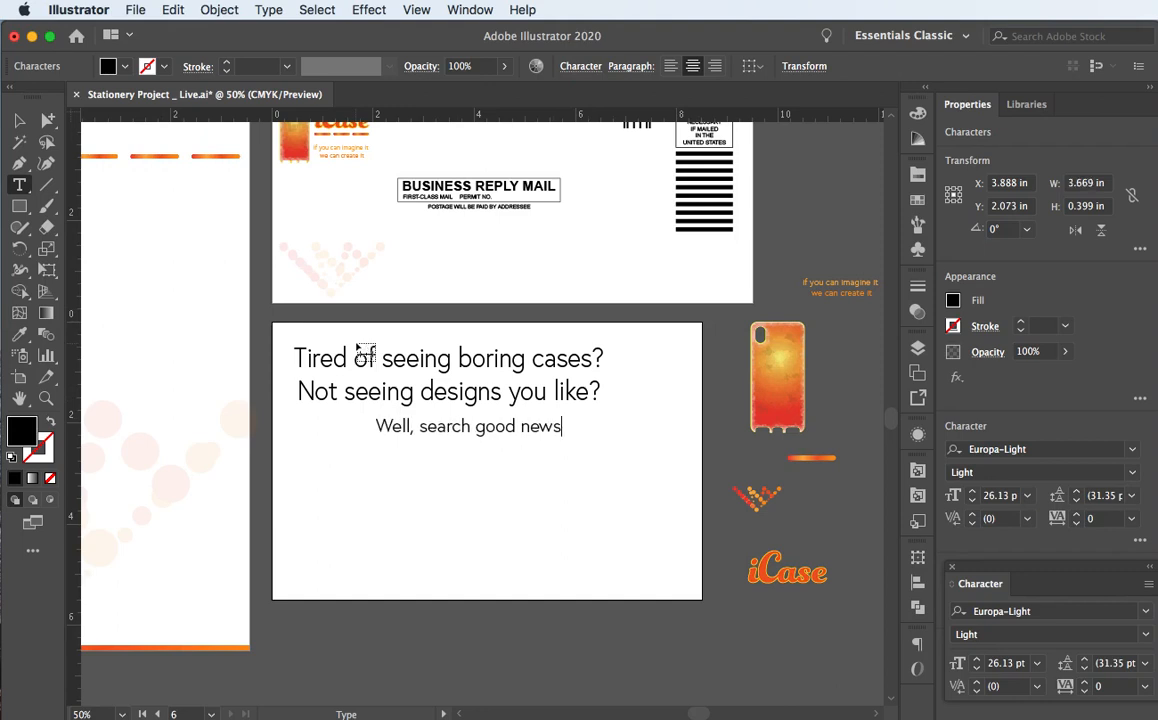
# Extend the subline after "news" with "! Your search stops here." and finish editing the text
pyautogui.write('! Yo')
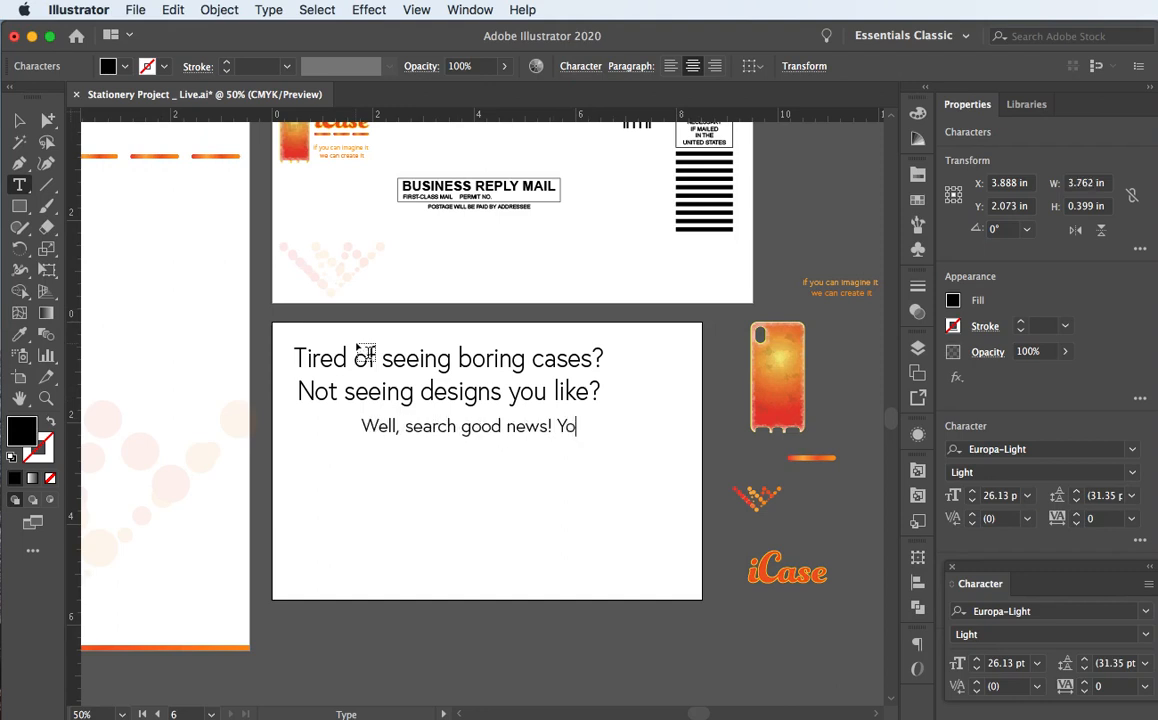
pyautogui.write('ur sear')
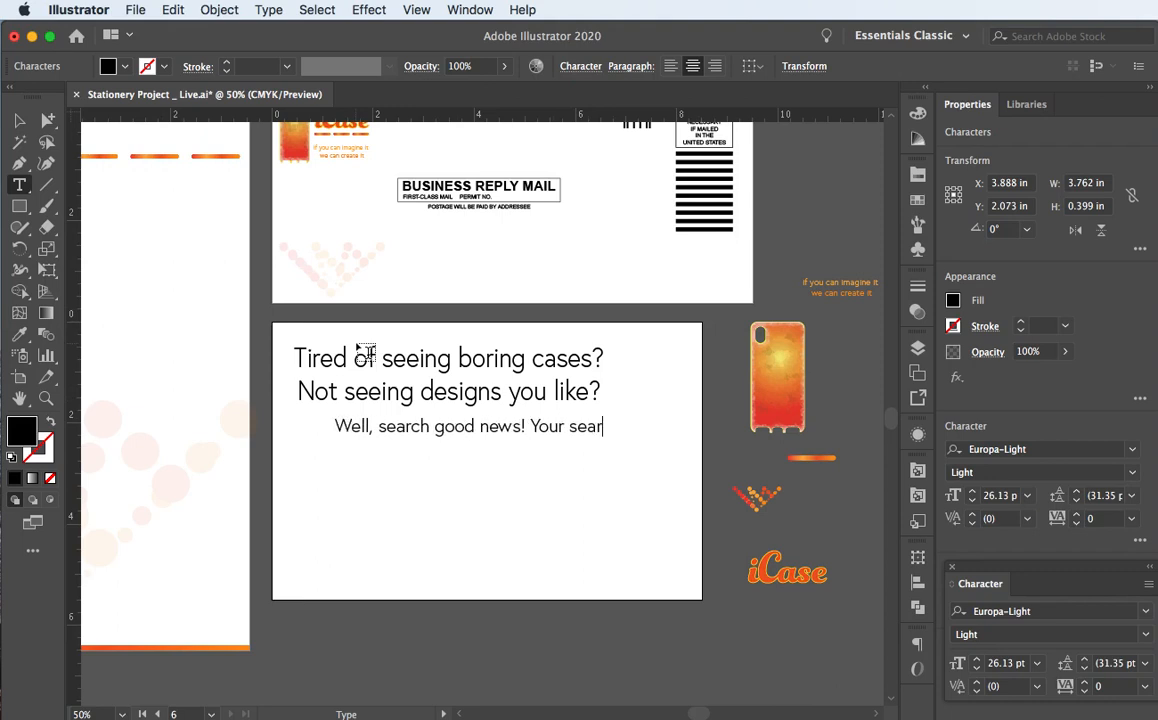
pyautogui.write('ch stops here')
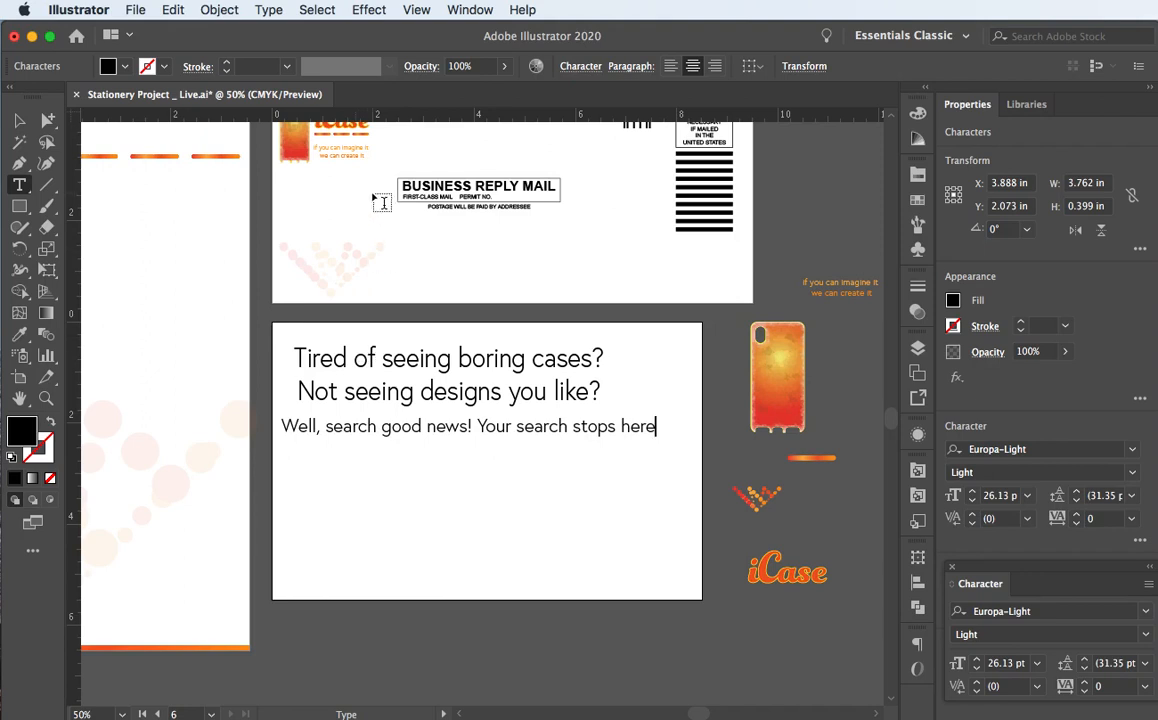
pyautogui.write('.')
pyautogui.press('Escape')
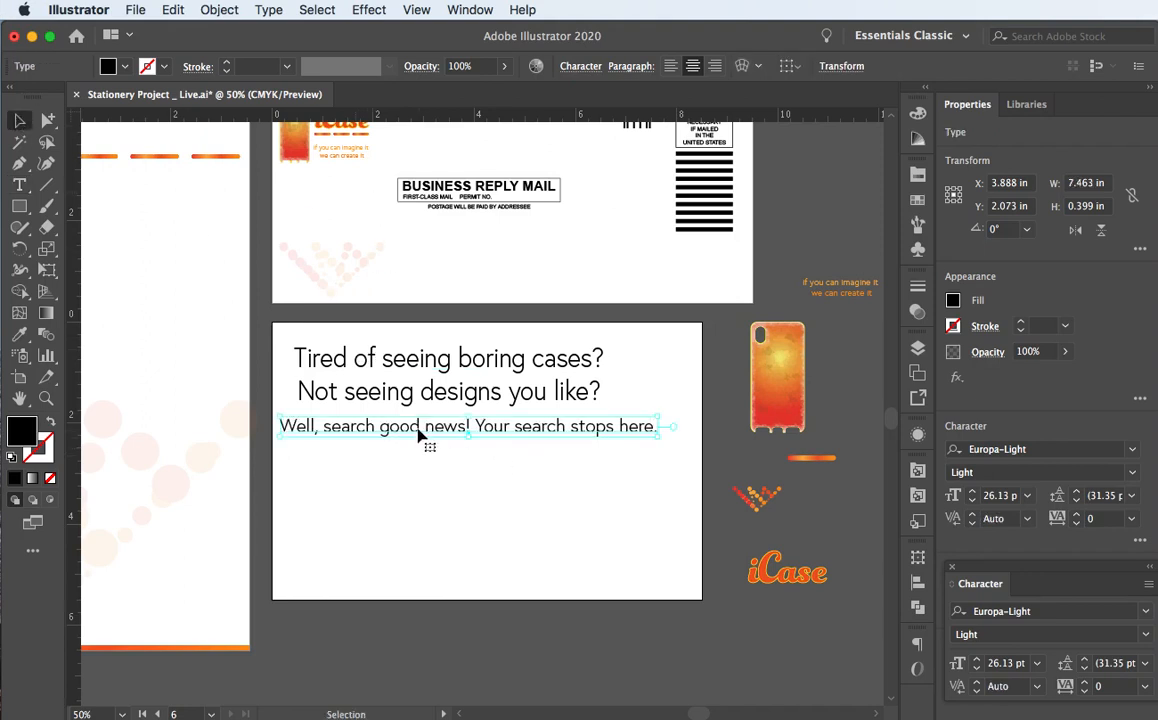
# Move the headline slightly toward the artboard's upper-left corner and line up the subline's left edge with it
pyautogui.moveTo(421, 434)
pyautogui.mouseDown()
pyautogui.moveTo(463, 424)
pyautogui.moveTo(436, 425)
pyautogui.mouseUp()
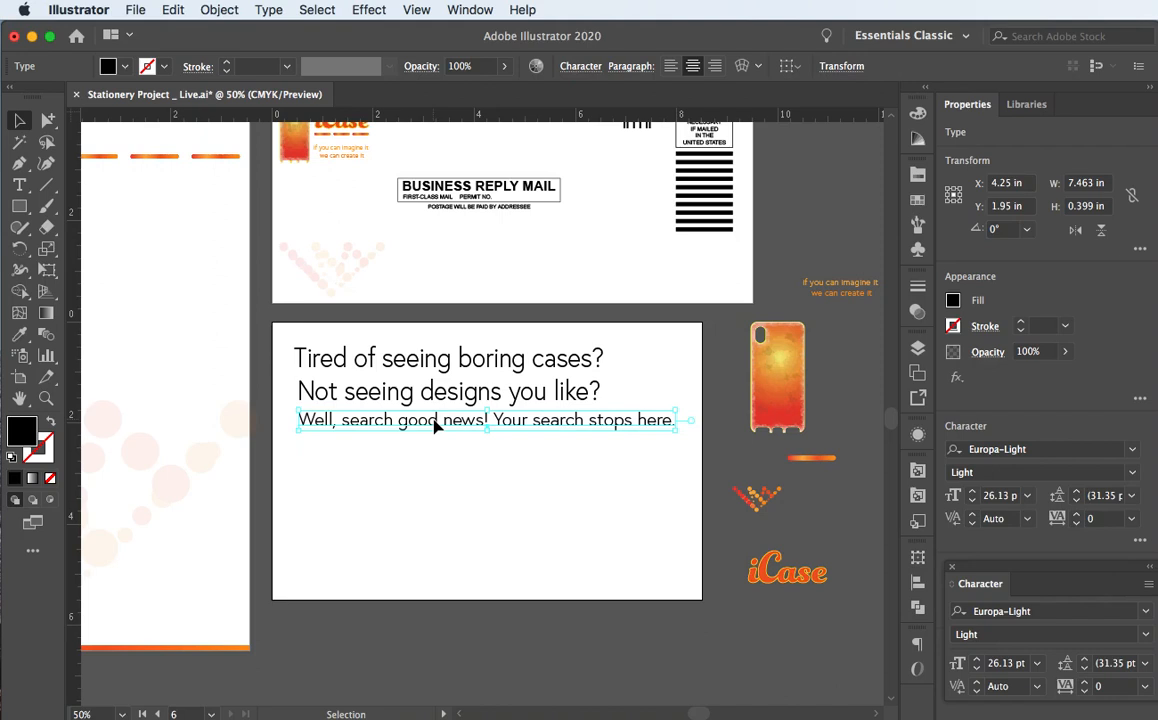
pyautogui.scroll(1, 395, 300)
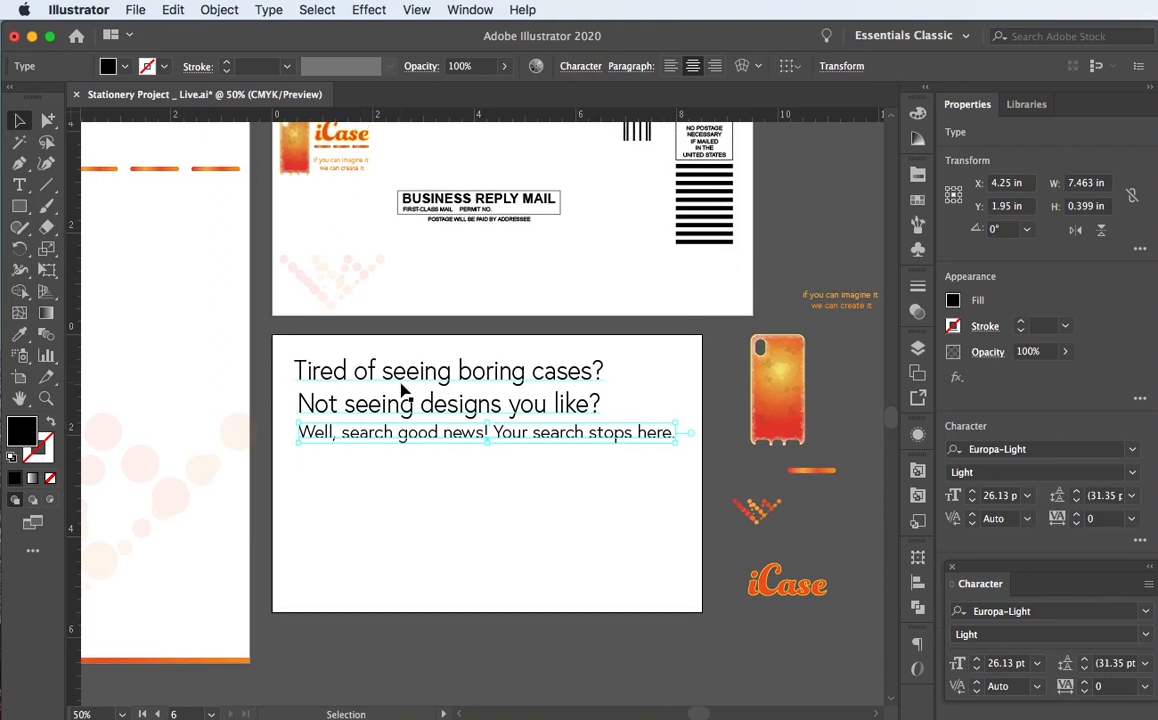
pyautogui.click(370, 374)
pyautogui.moveTo(370, 374); pyautogui.dragTo(364, 369)
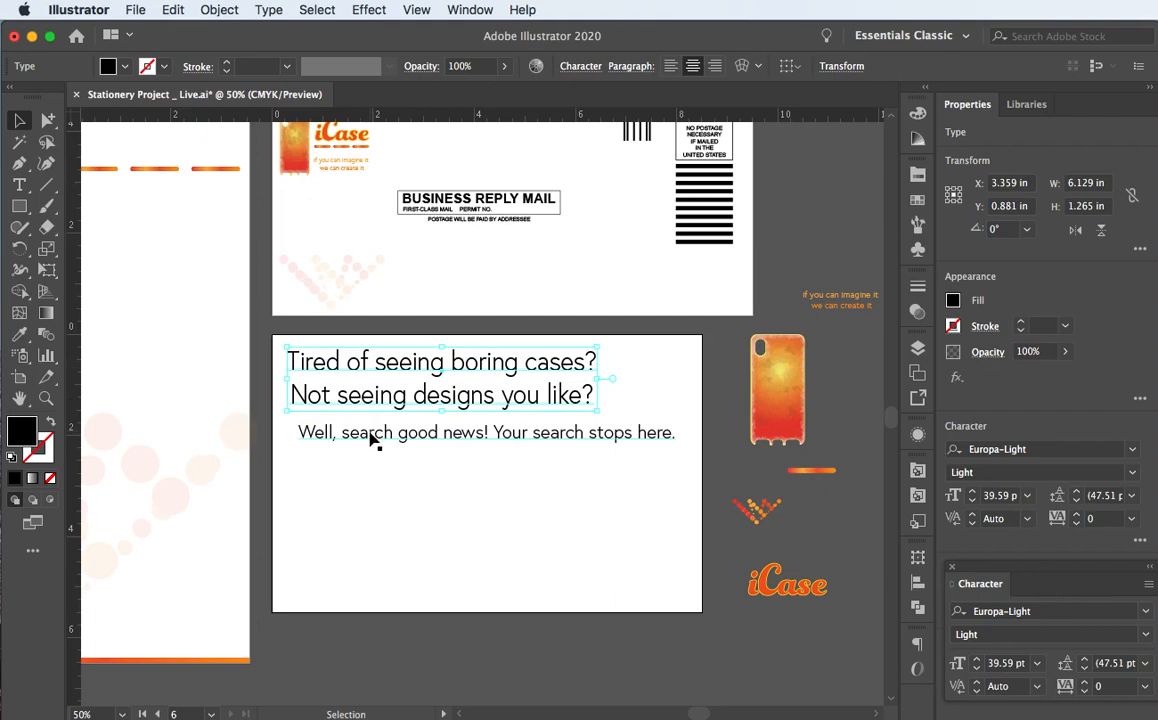
pyautogui.moveTo(374, 439)
pyautogui.mouseDown()
pyautogui.moveTo(355, 432)
pyautogui.moveTo(362, 439)
pyautogui.mouseUp()
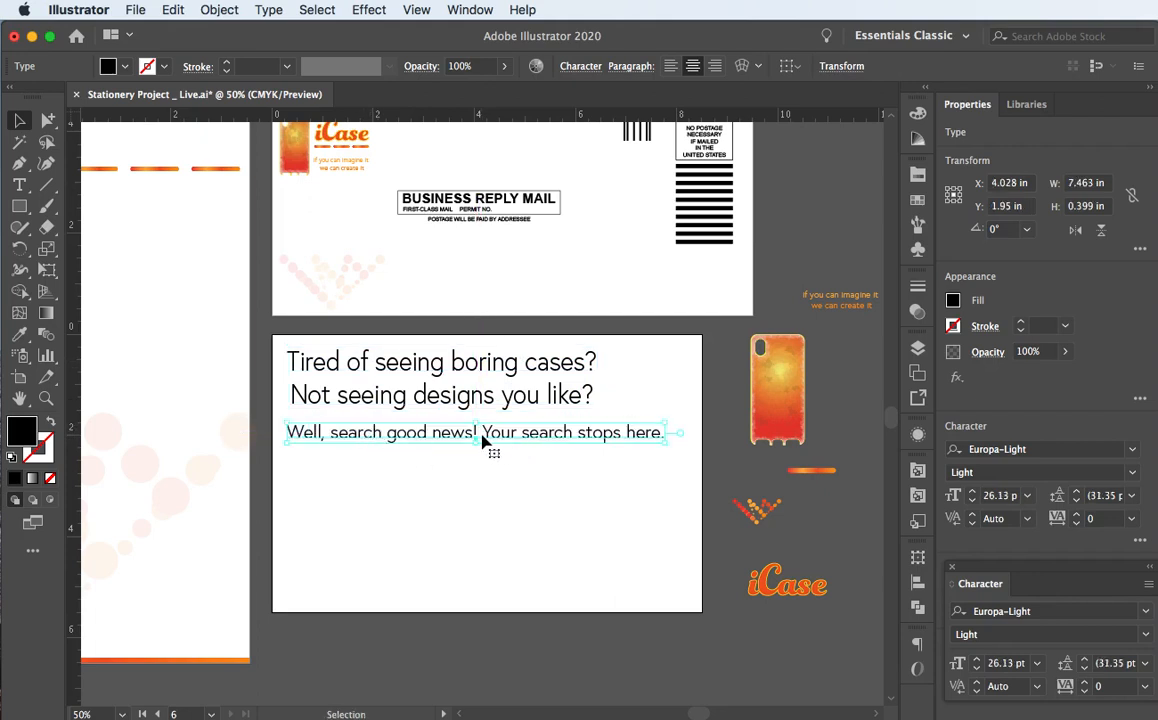
# Break the subline into two lines before "Your search stops here." and finish editing the text
pyautogui.doubleClick(484, 440)
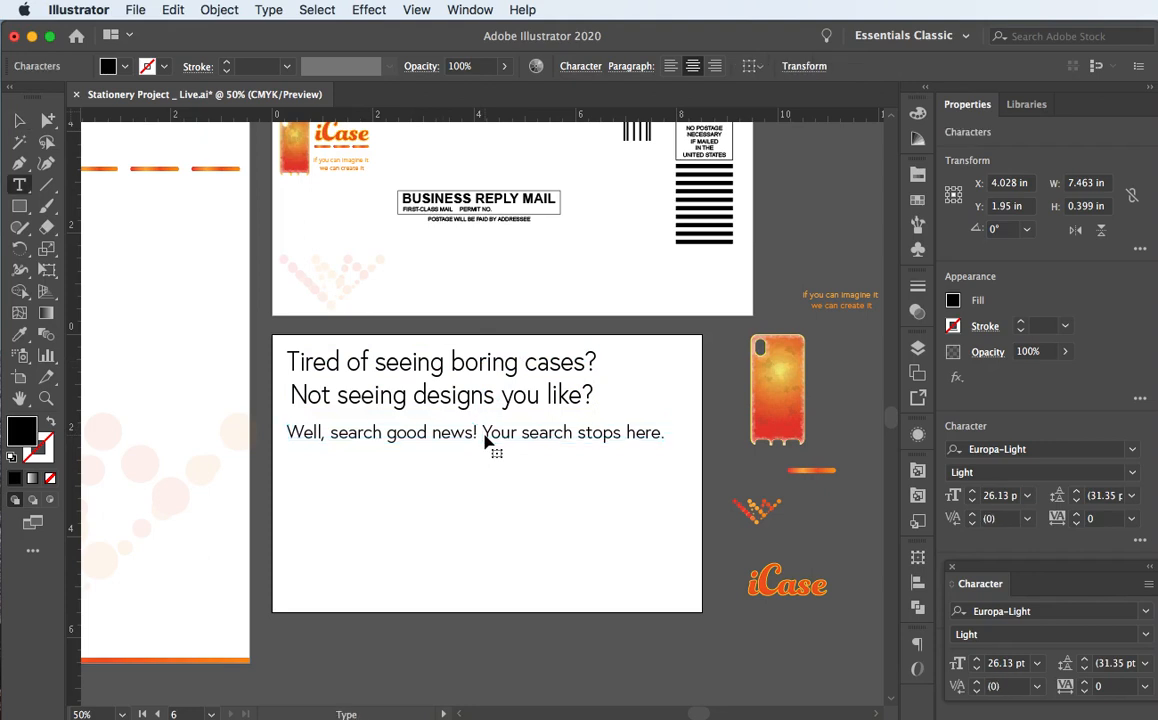
pyautogui.press('Return')
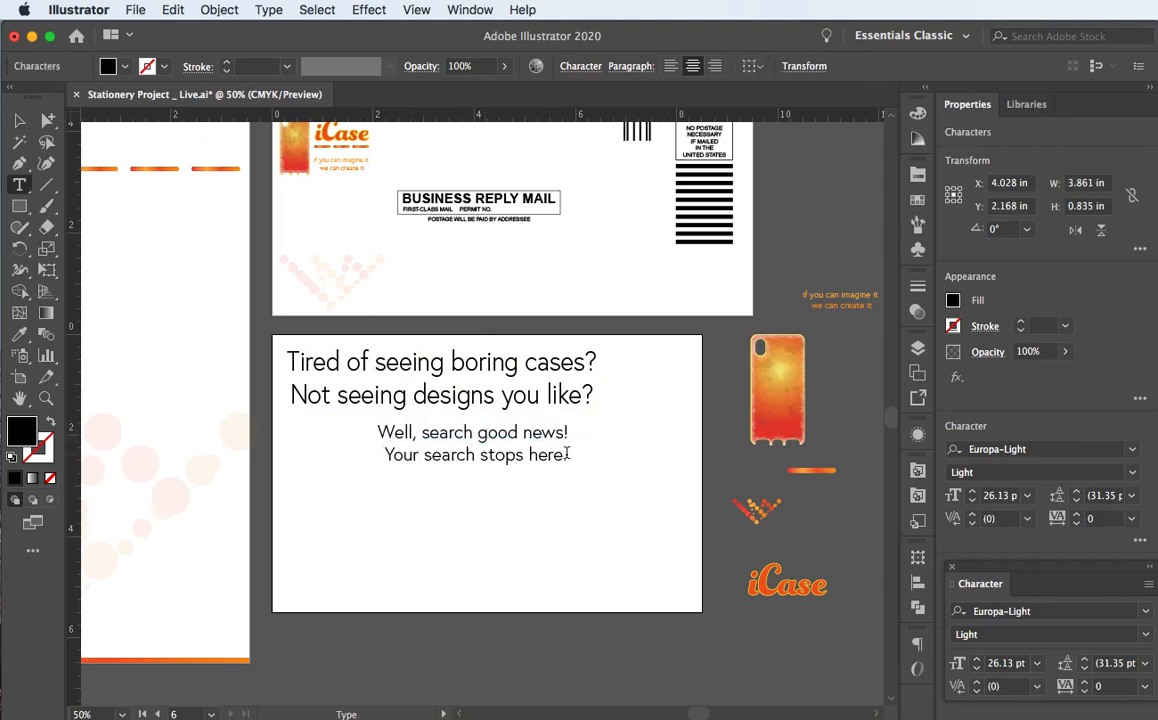
pyautogui.moveTo(567, 454); pyautogui.dragTo(192, 282)
pyautogui.click(19, 120)
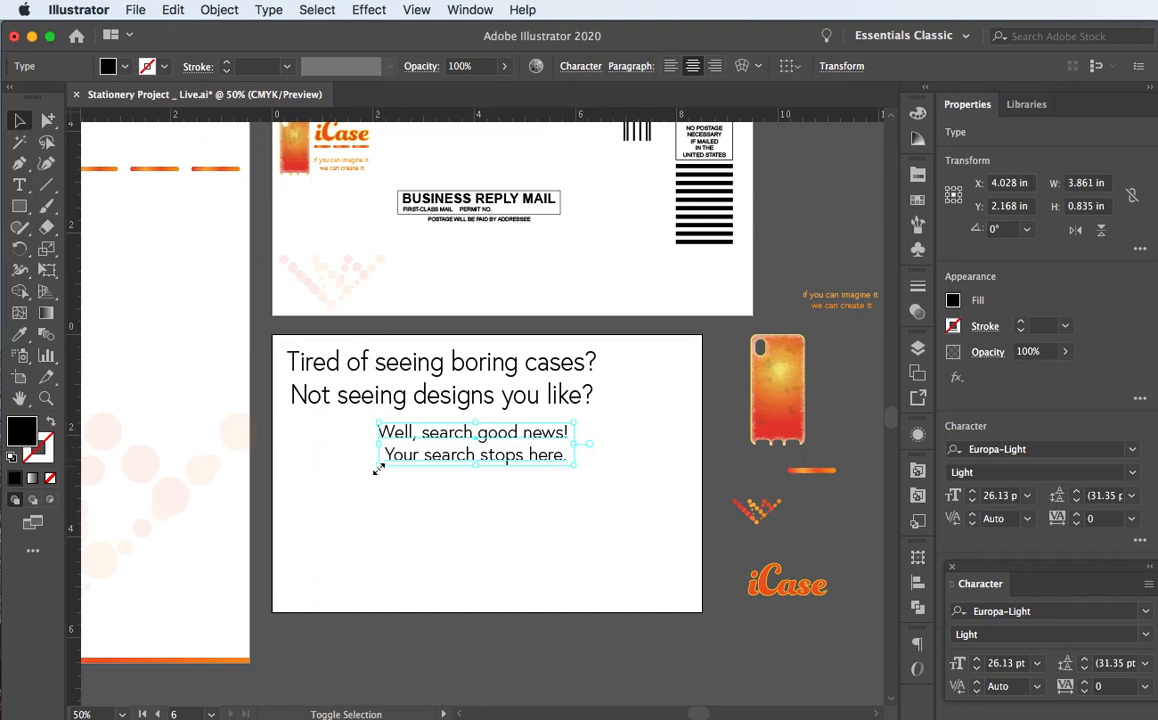
# Scale the two-line subline up to about 37.1 pt, place it beneath the headline near the left margin and deselect it
pyautogui.moveTo(378, 469); pyautogui.dragTo(342, 490)
pyautogui.moveTo(428, 430); pyautogui.dragTo(385, 445)
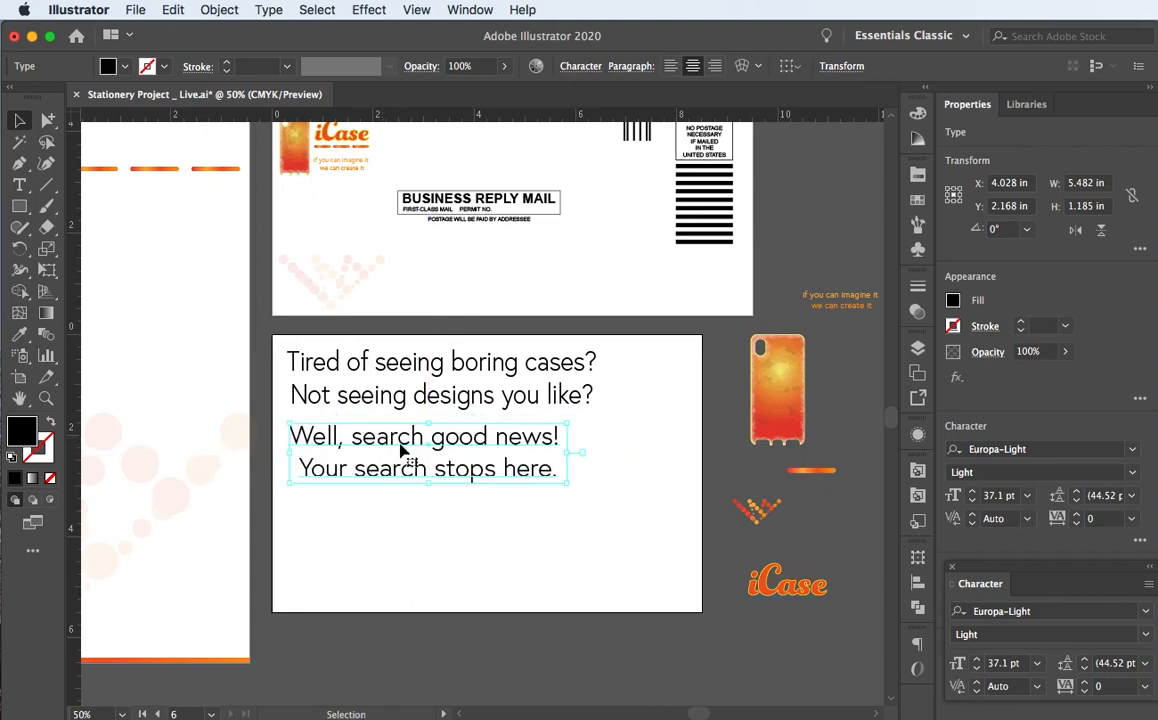
pyautogui.click(580, 526)
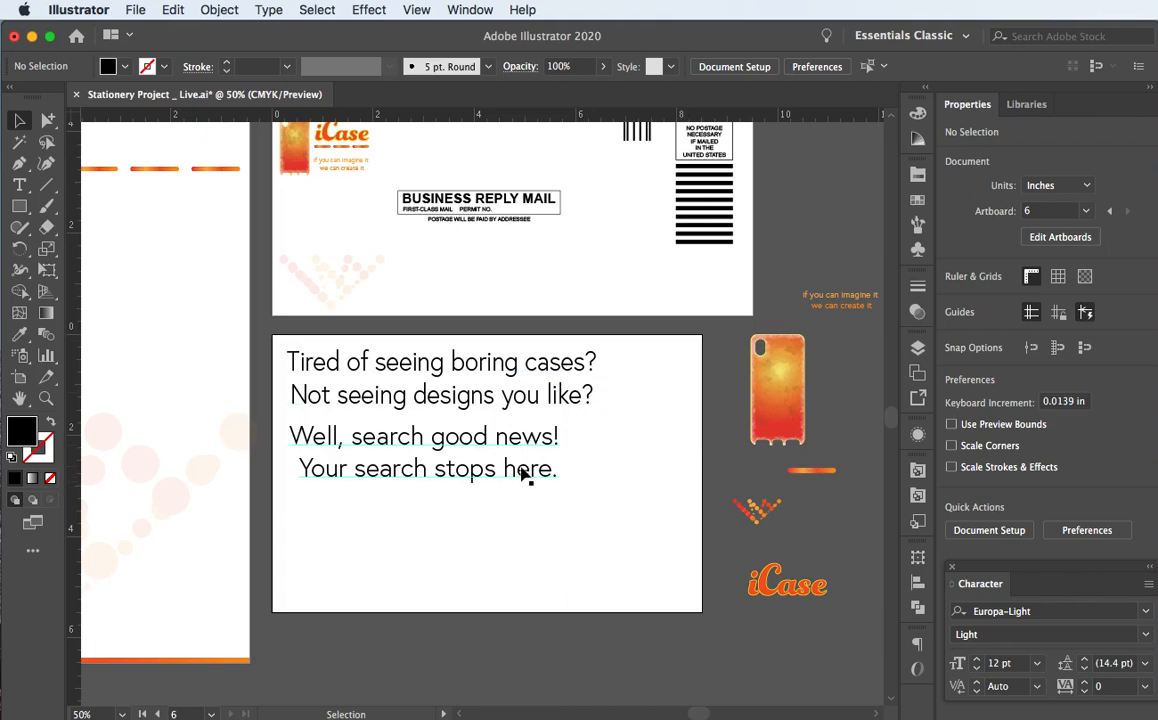
# Duplicate the two-line subline directly below the original and delete the copy's text after "We"
pyautogui.click(425, 482)
pyautogui.moveTo(425, 482); pyautogui.dragTo(437, 534)
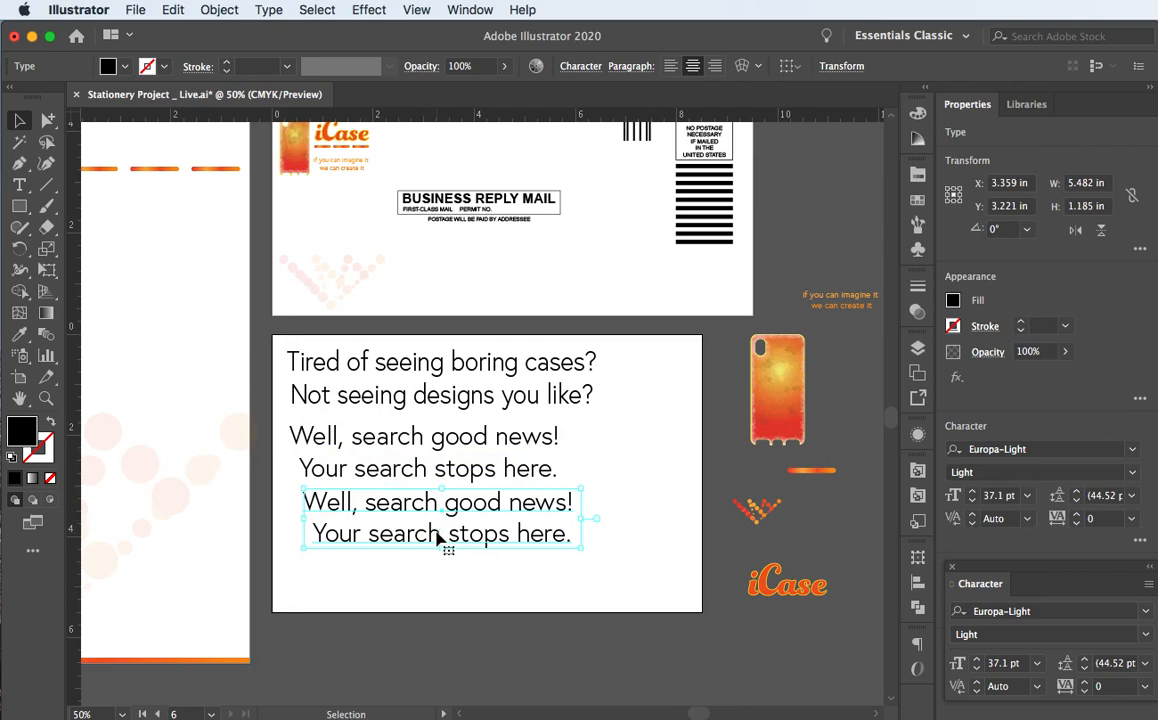
pyautogui.doubleClick(390, 505)
pyautogui.moveTo(340, 502); pyautogui.dragTo(577, 537)
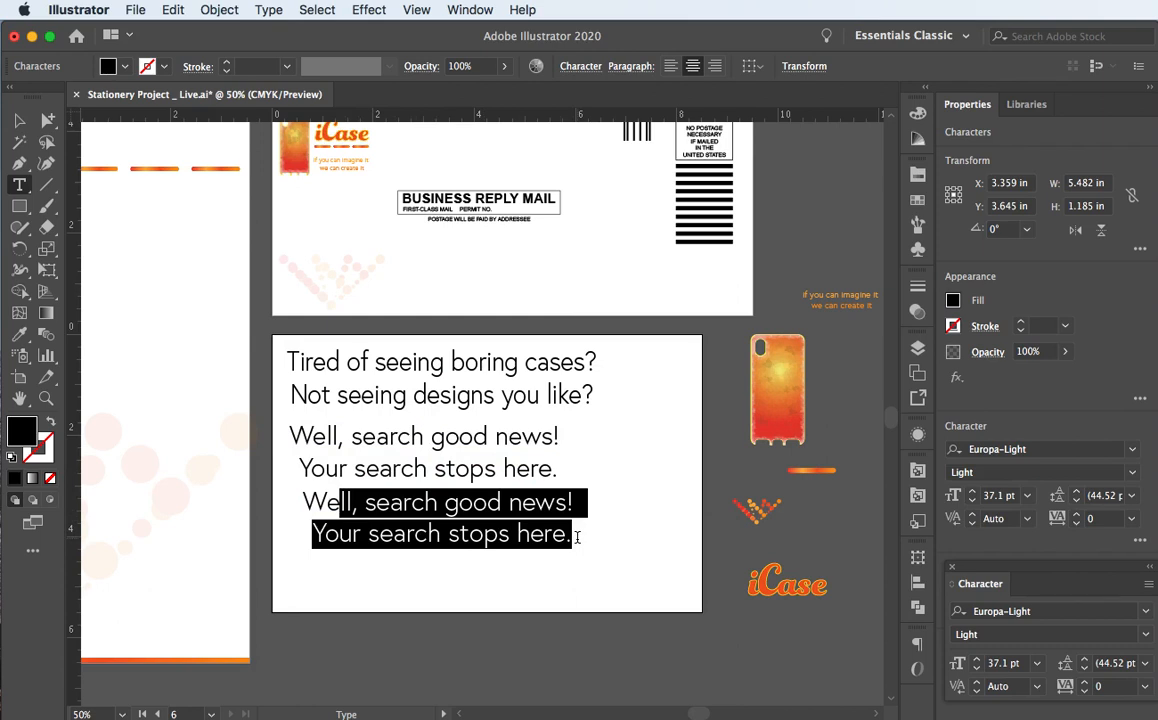
pyautogui.press('BackSpace')
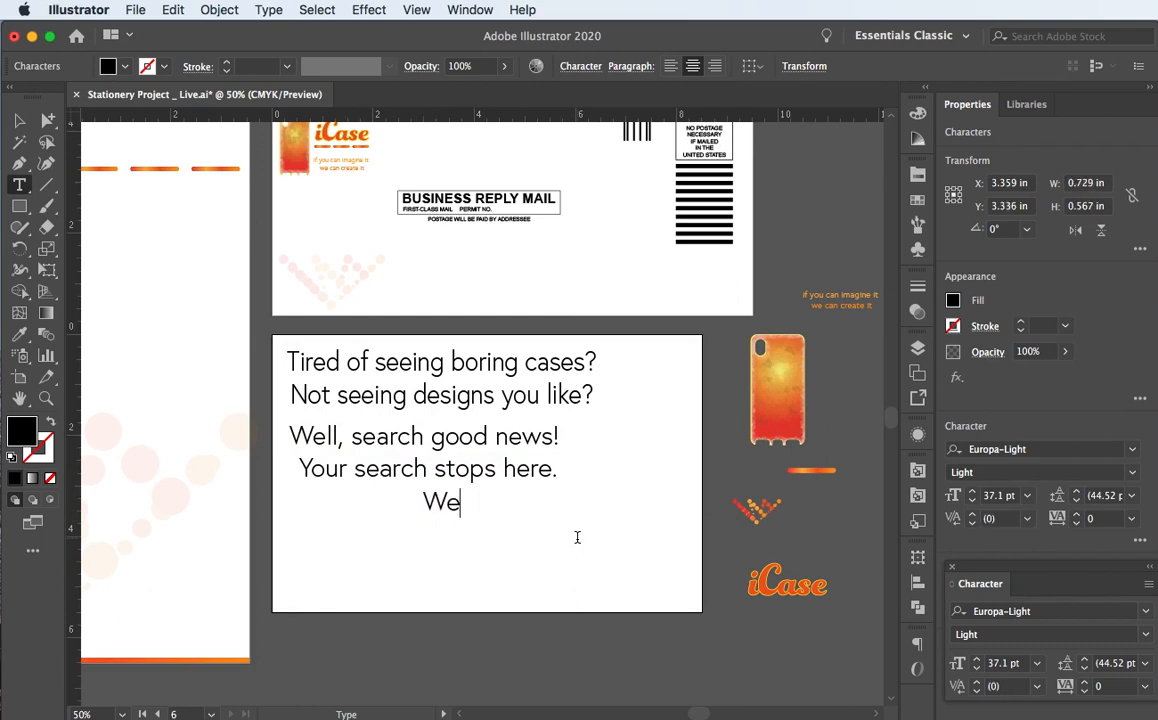
# Make the copied text read "Why not design a case yourself that fits your personality."
pyautogui.write('y no')
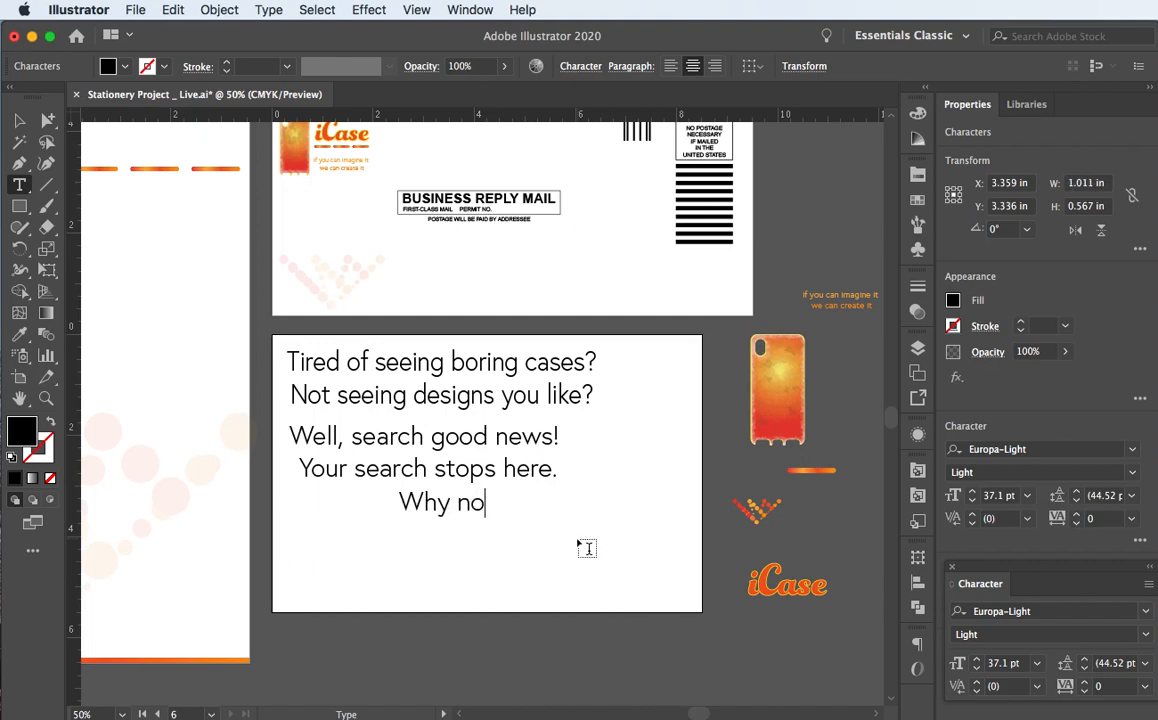
pyautogui.write('t design')
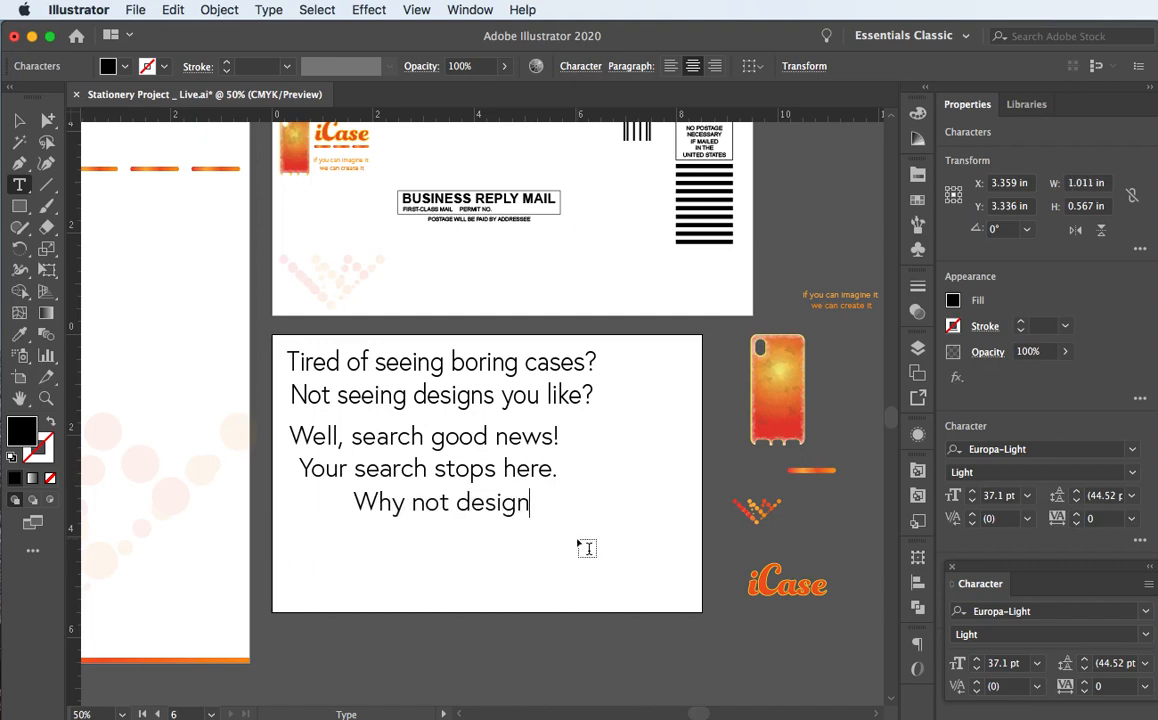
pyautogui.write(' a case ')
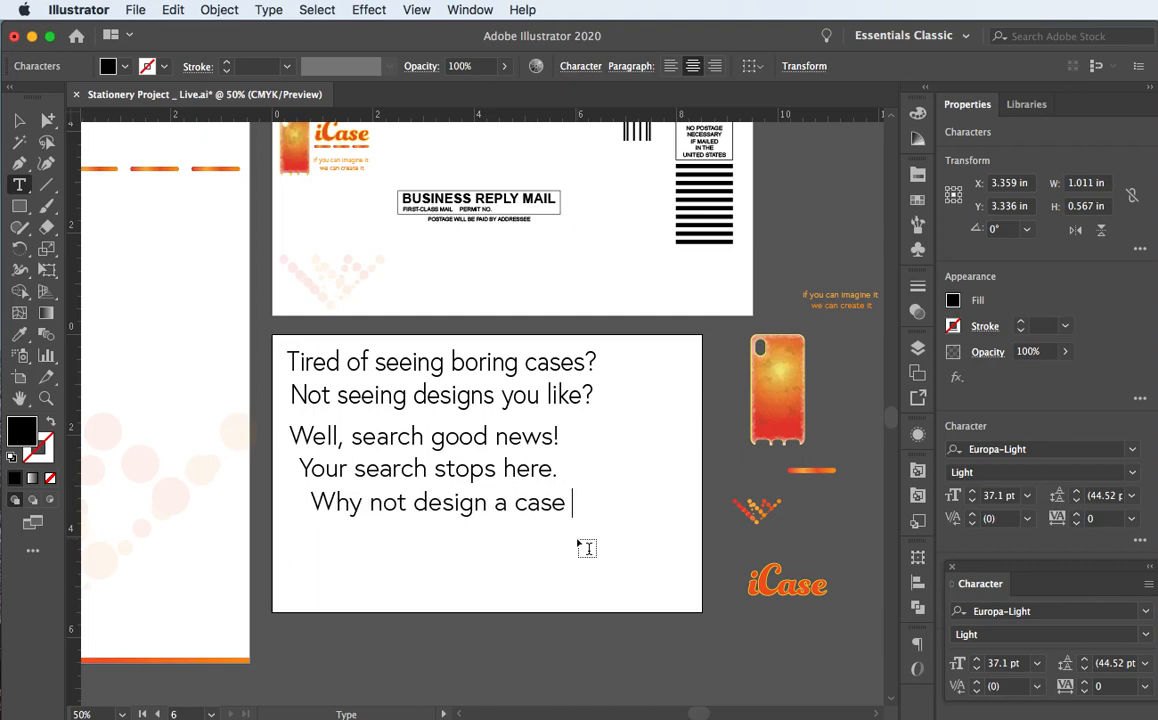
pyautogui.write('yourse')
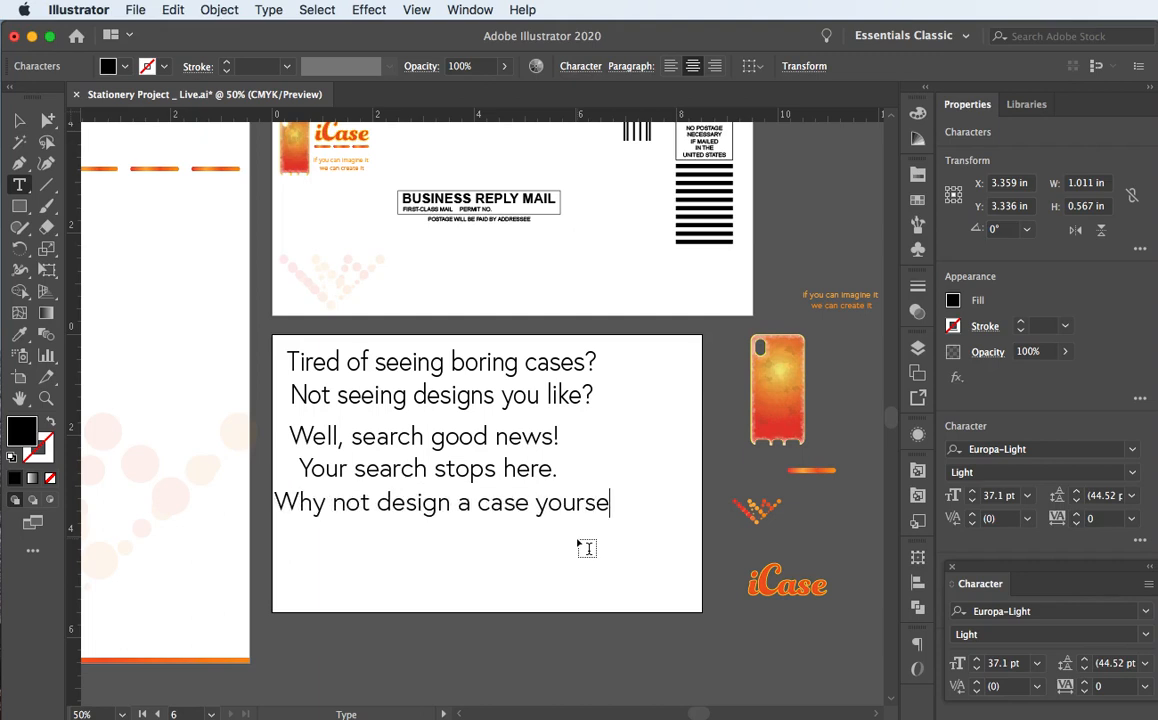
pyautogui.write('lf that ')
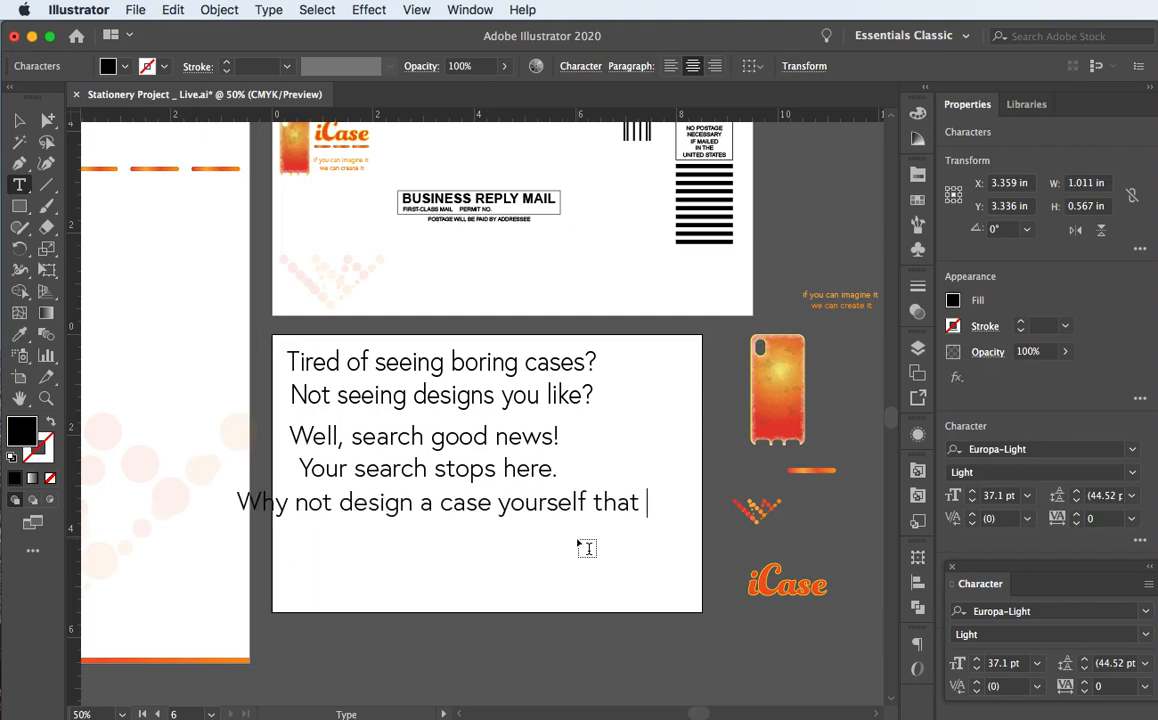
pyautogui.write('fits y')
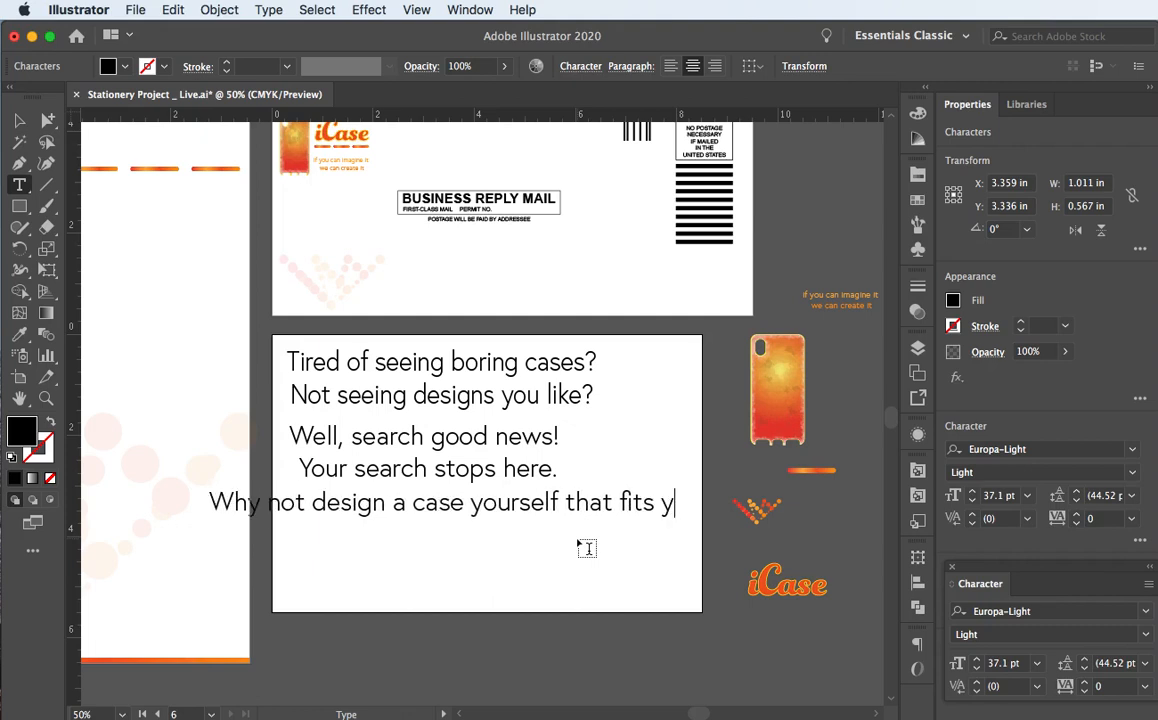
pyautogui.write('our person')
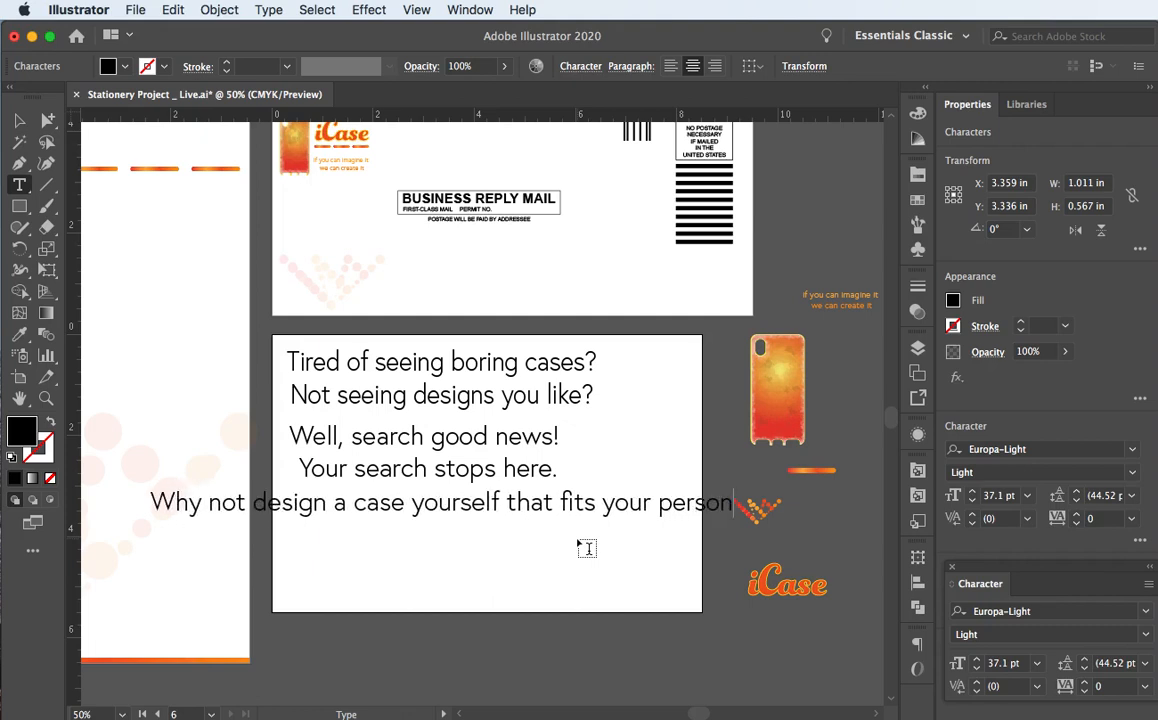
pyautogui.write('ality')
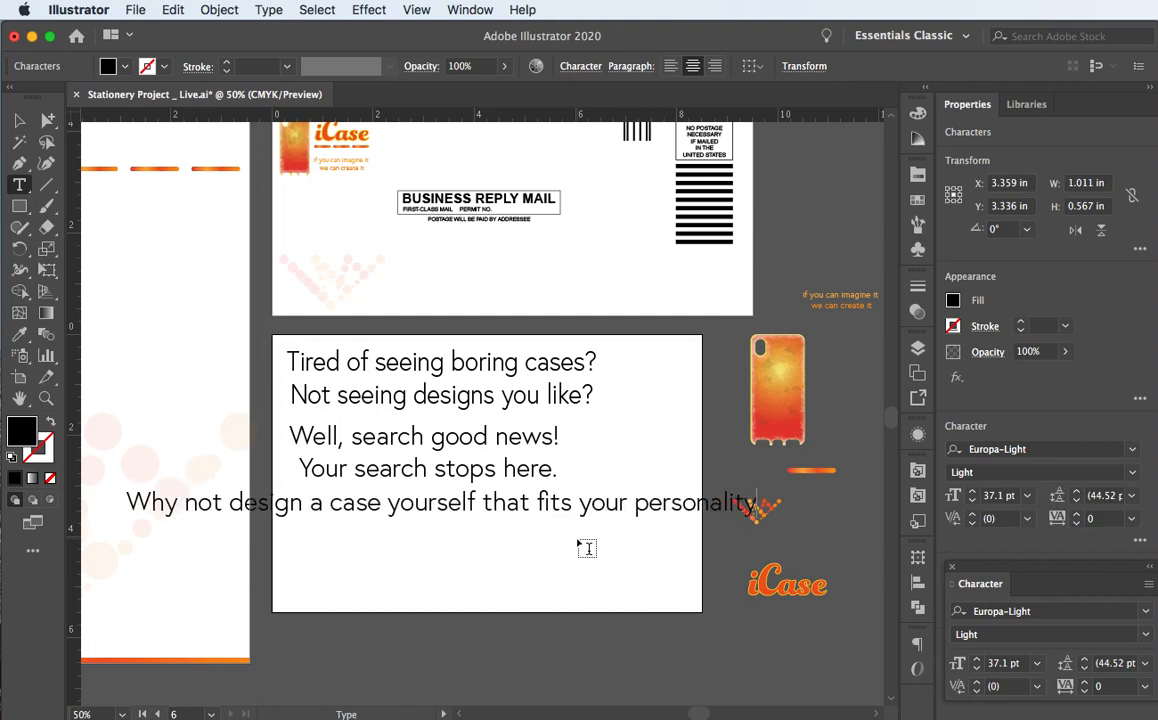
pyautogui.write('.')
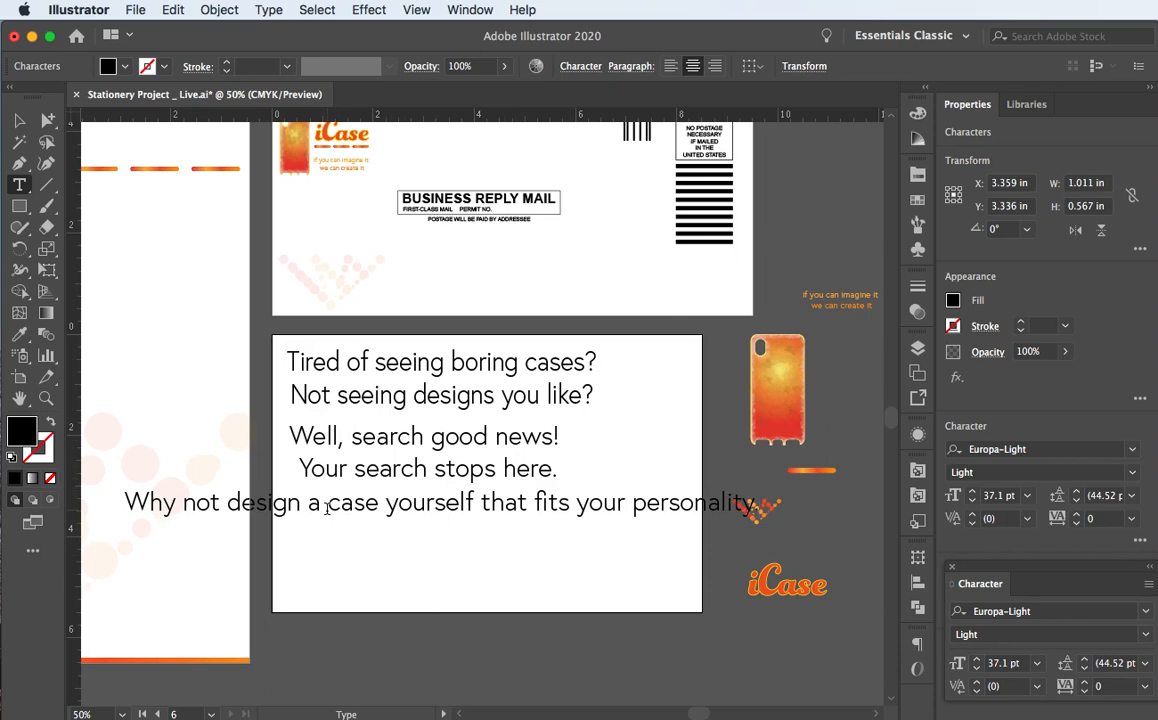
# Finish editing the new sentence and move it so it starts at the headline's left edge, slightly below the subline
pyautogui.click(19, 120)
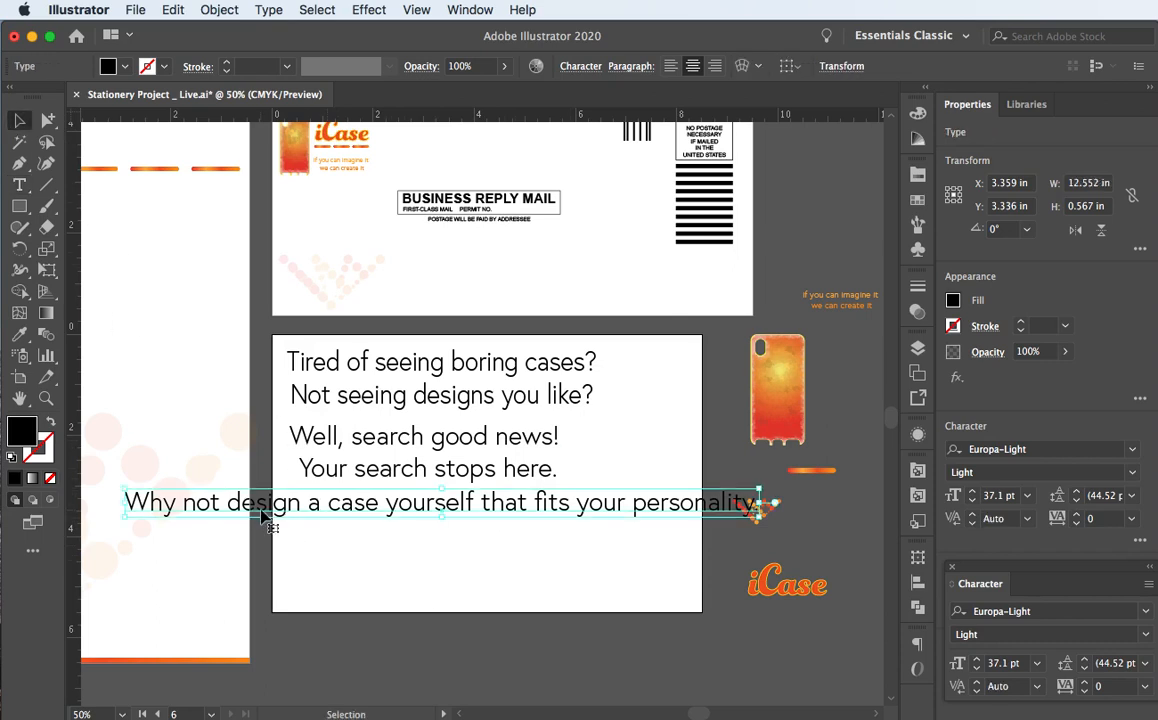
pyautogui.moveTo(262, 515); pyautogui.dragTo(421, 521)
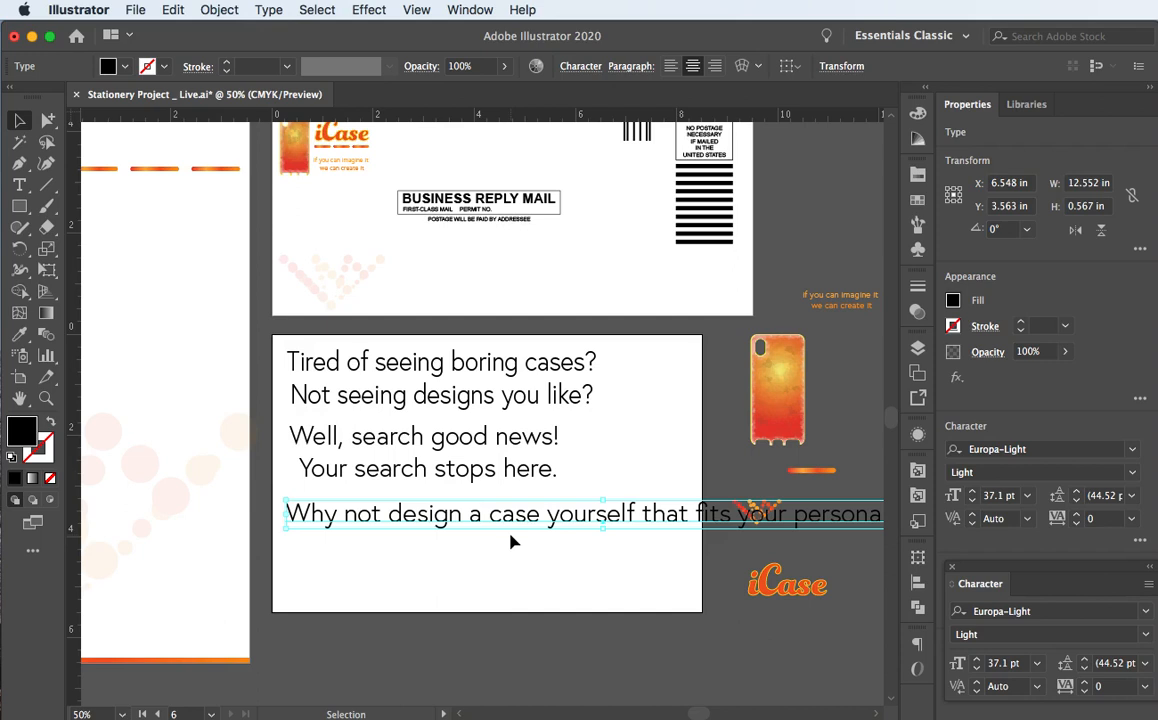
# Convert the closing sentence "Why not design a case yourself that fits your personality." to area type
pyautogui.scroll(-1, 511, 542)
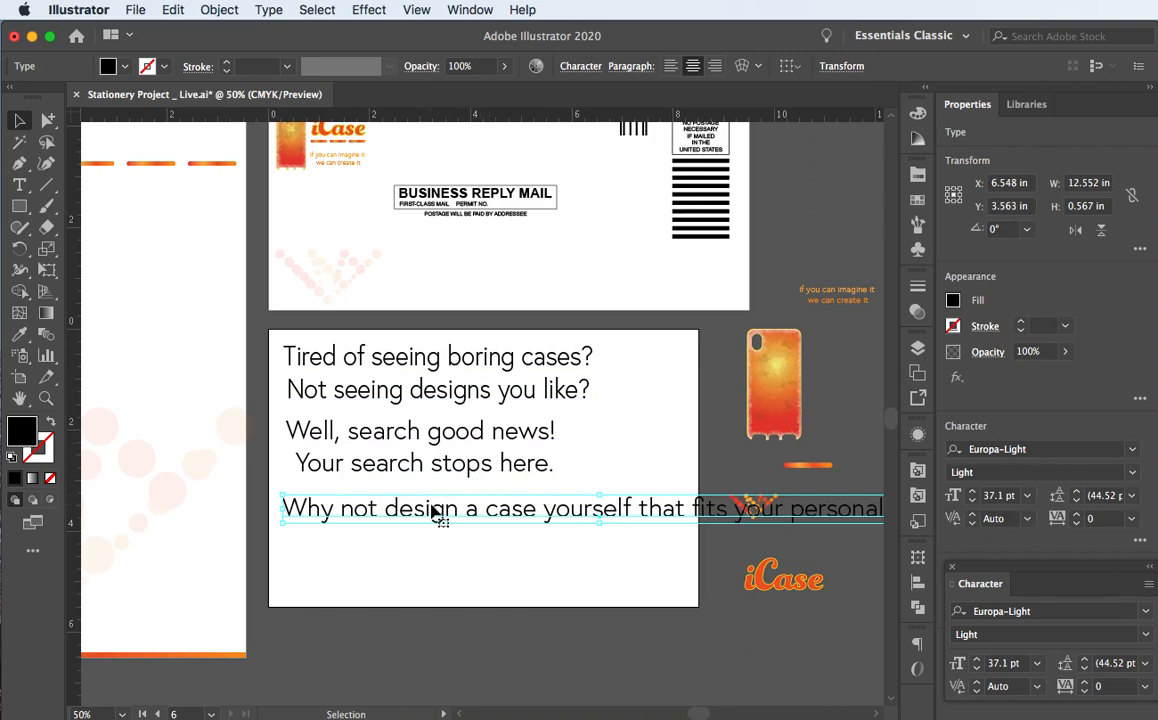
pyautogui.click(20, 185)
pyautogui.click(20, 185)
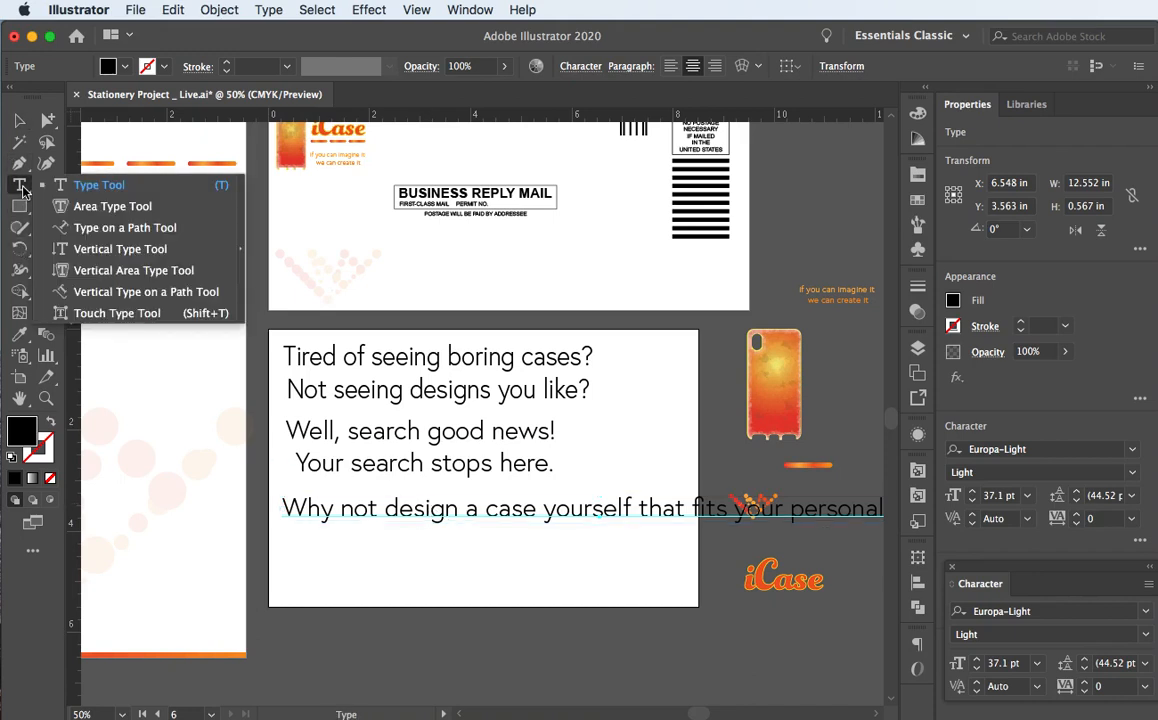
pyautogui.click(20, 190)
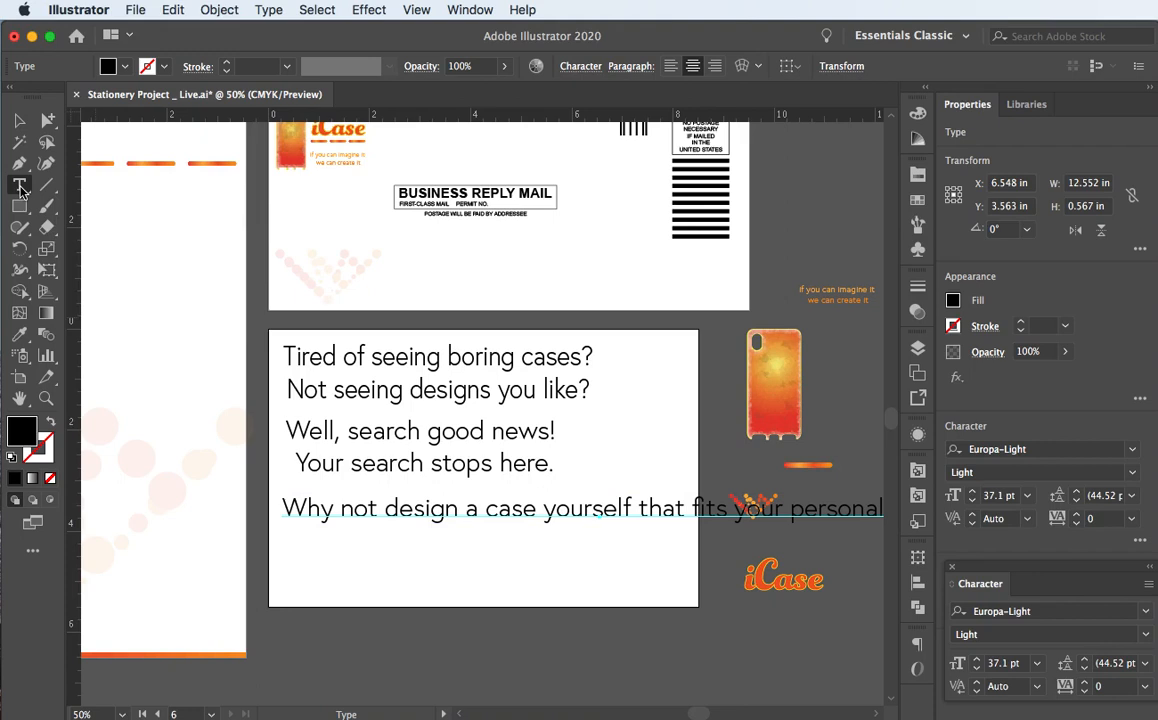
pyautogui.click(266, 10)
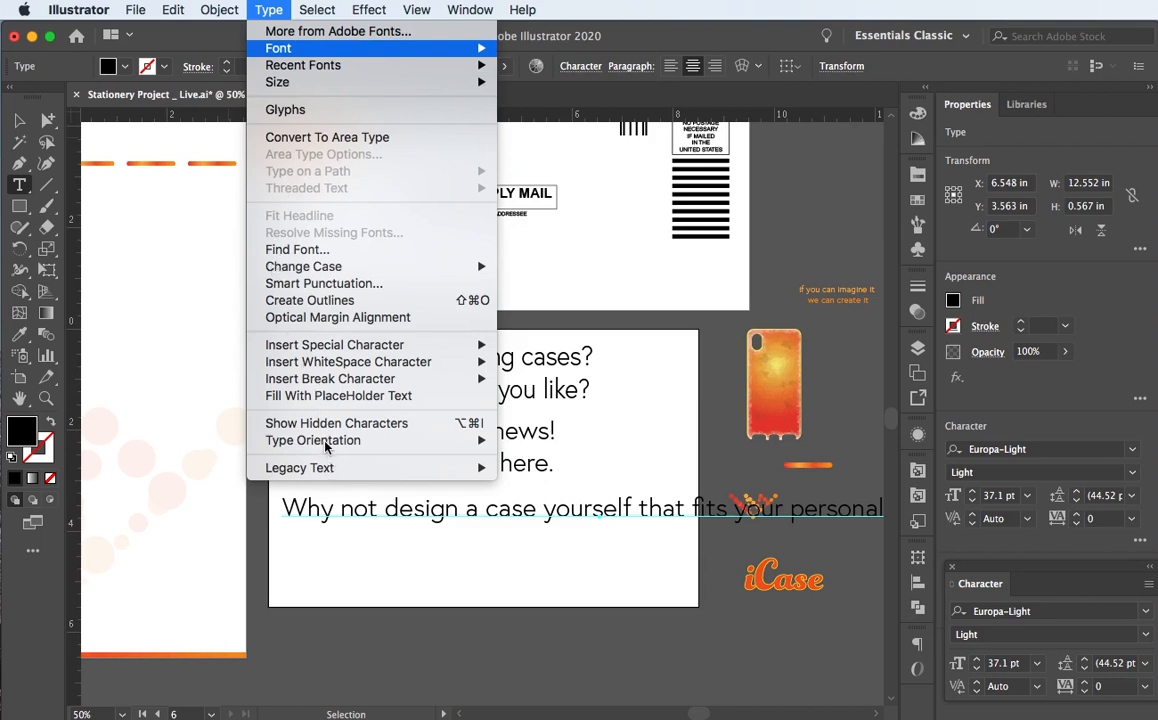
pyautogui.moveTo(325, 446)
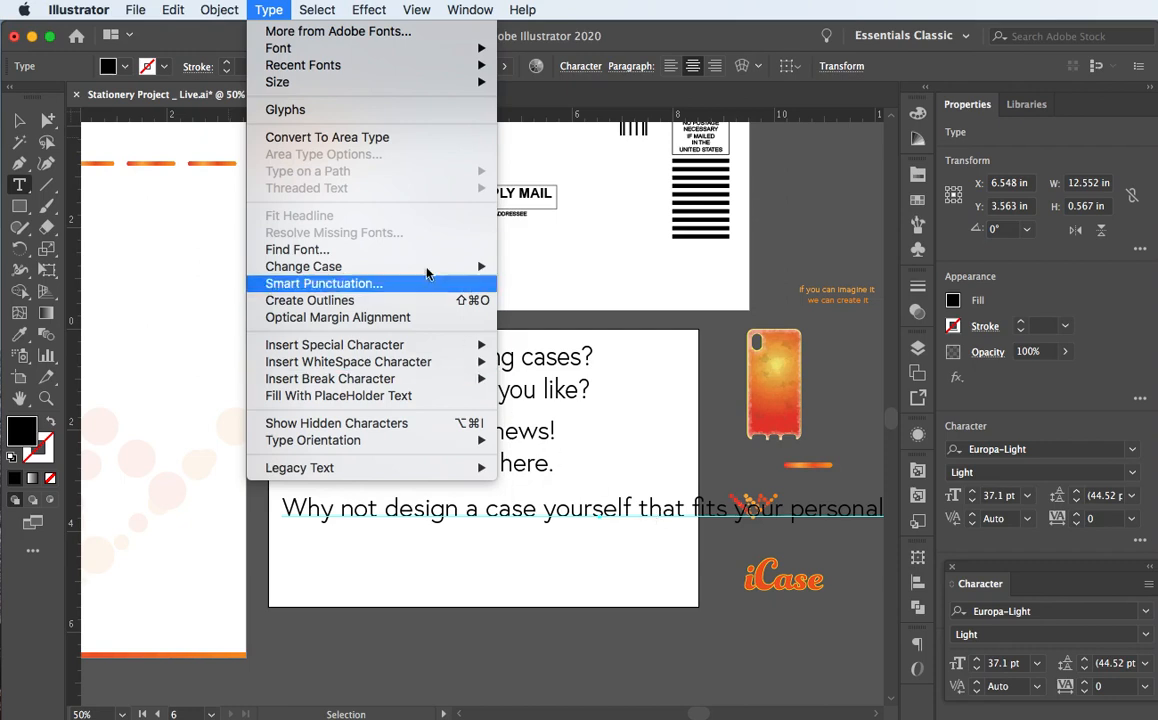
pyautogui.click(379, 142)
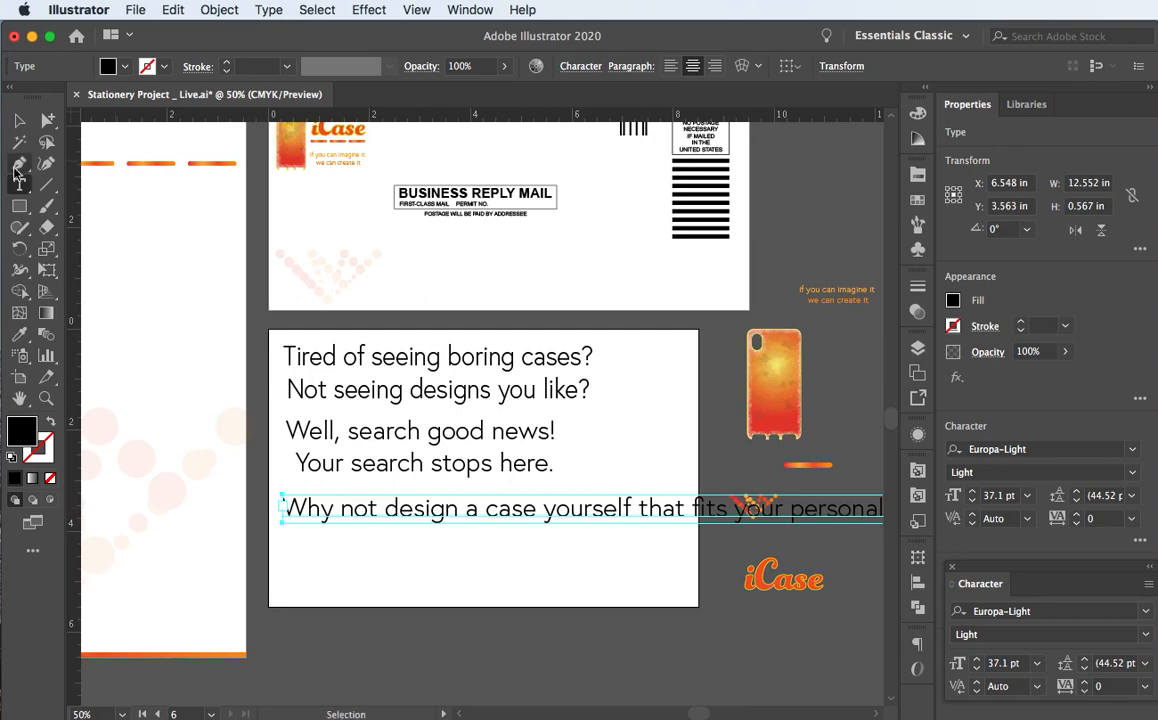
# Shift the closing sentence onto the card and resize its frame to about 7.28 by 1.92 in so it wraps onto two lines
pyautogui.click(19, 120)
pyautogui.moveTo(608, 510); pyautogui.dragTo(360, 510)
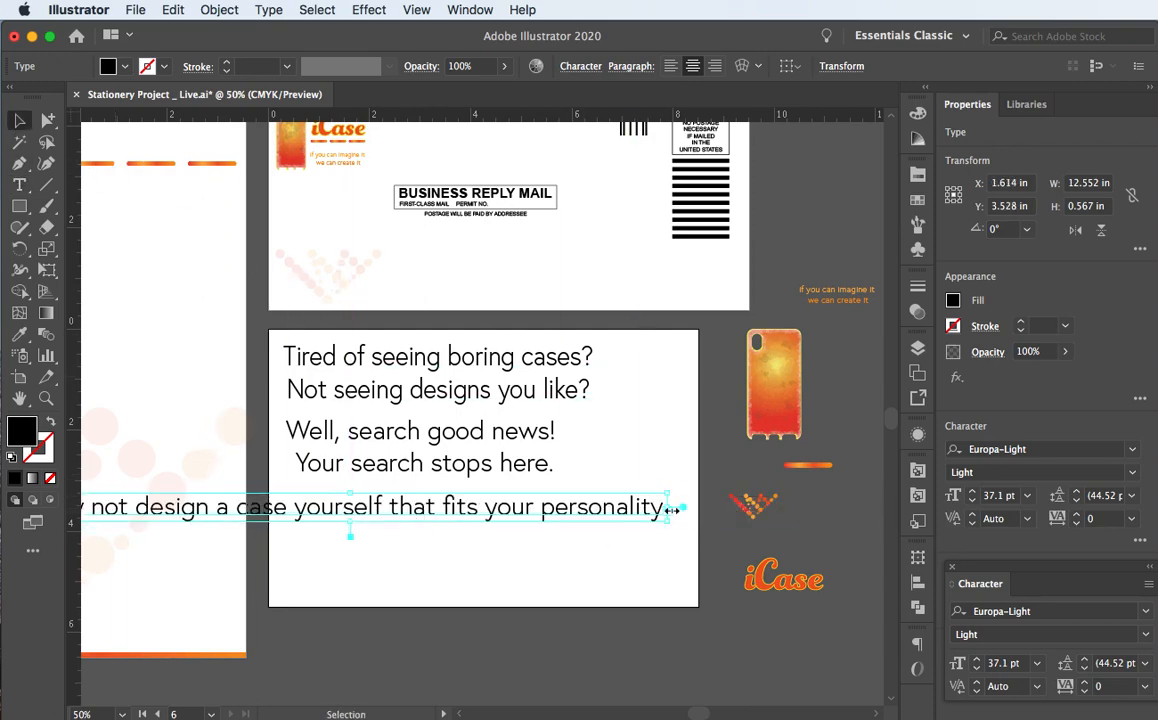
pyautogui.moveTo(675, 508); pyautogui.dragTo(565, 508)
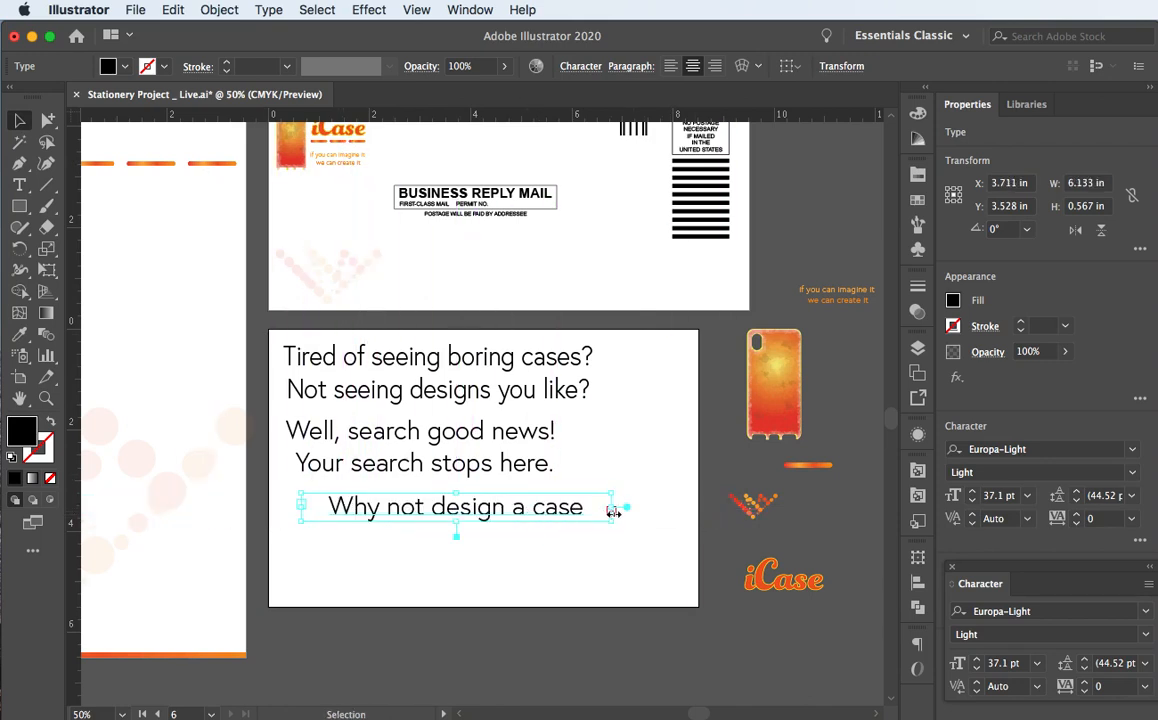
pyautogui.moveTo(456, 536); pyautogui.dragTo(452, 590)
pyautogui.moveTo(608, 543); pyautogui.dragTo(669, 541)
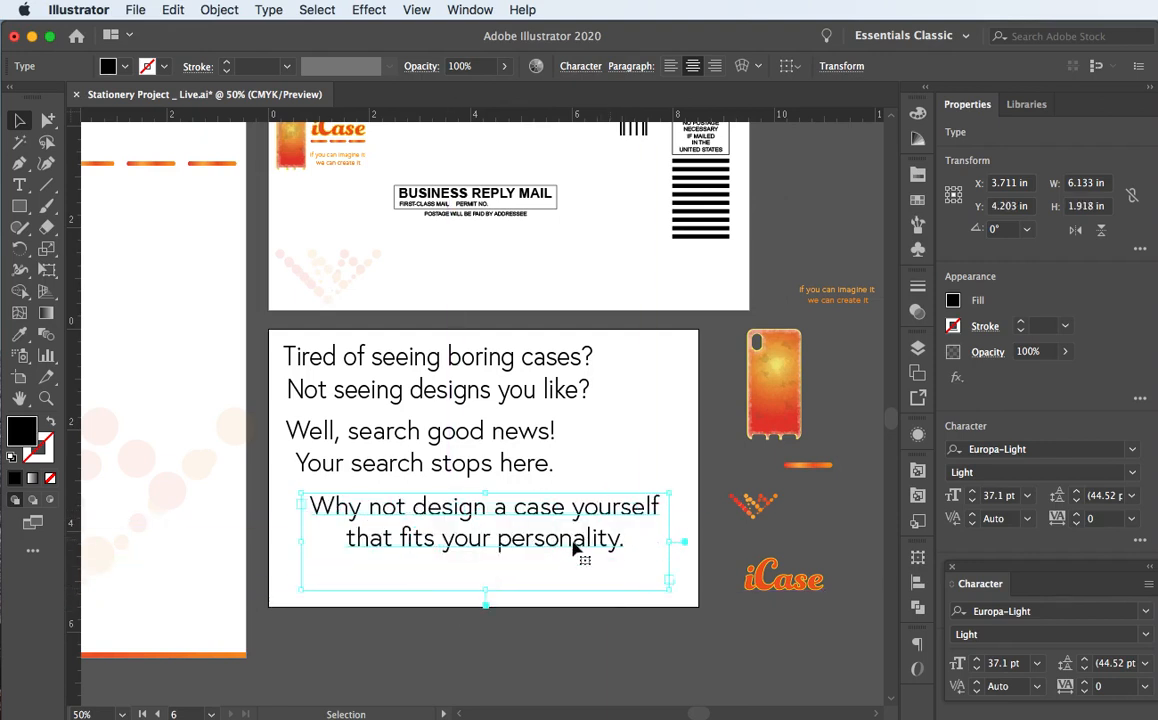
# Try narrowing the two-line subline by squeezing its box as point type, undo the resize and deselect it
pyautogui.click(483, 442)
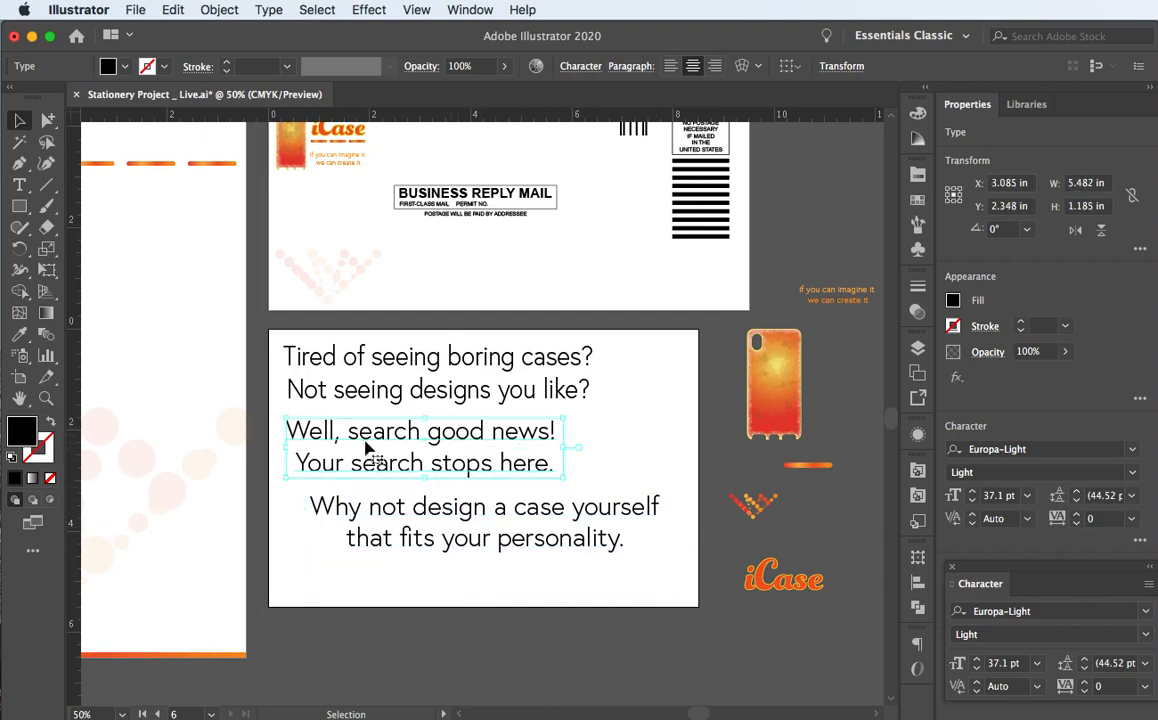
pyautogui.moveTo(563, 450); pyautogui.dragTo(442, 448)
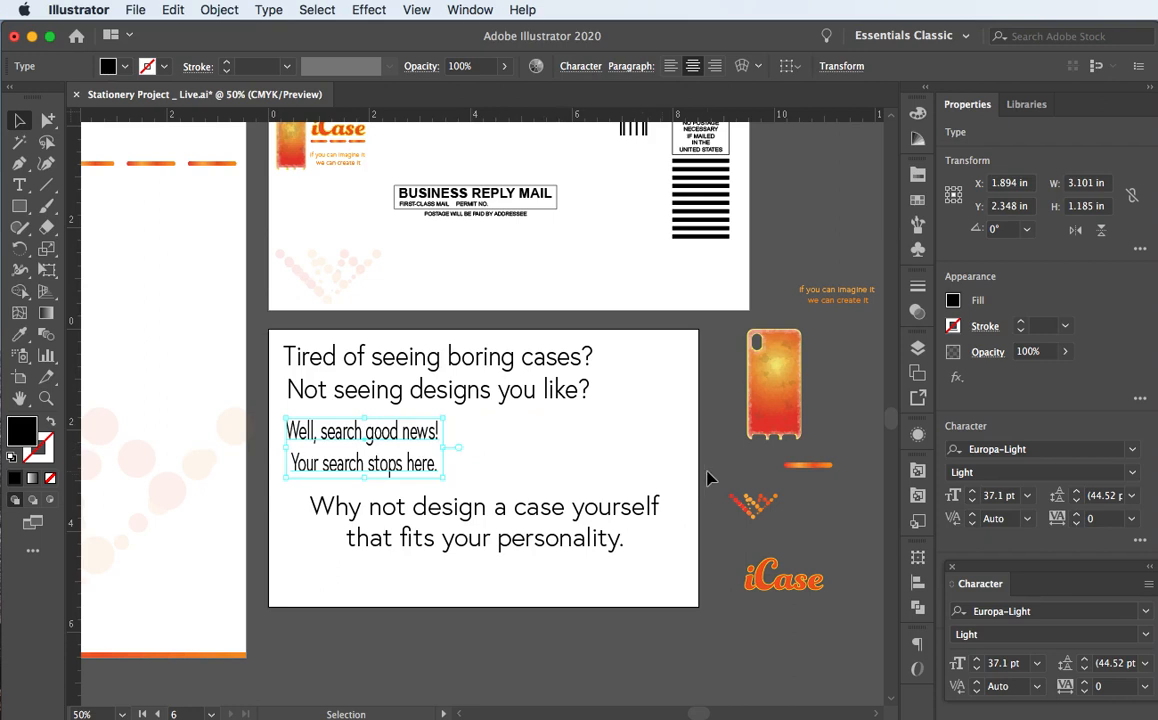
pyautogui.press('super+z')
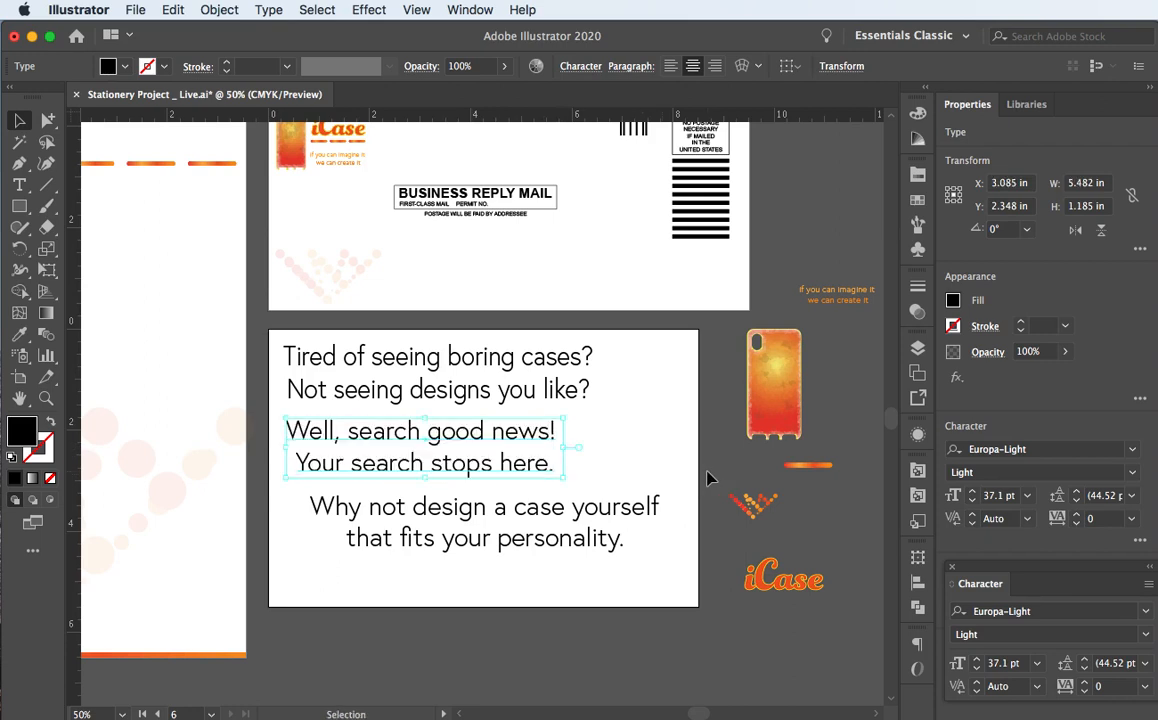
pyautogui.click(405, 510)
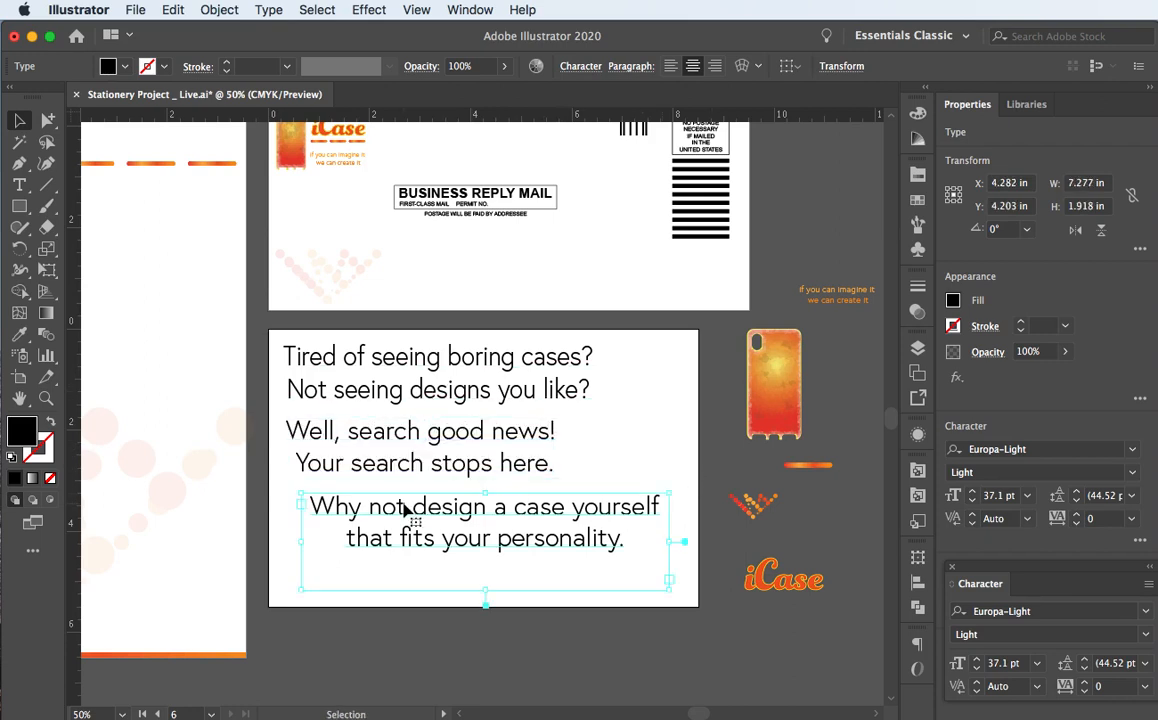
pyautogui.click(388, 443)
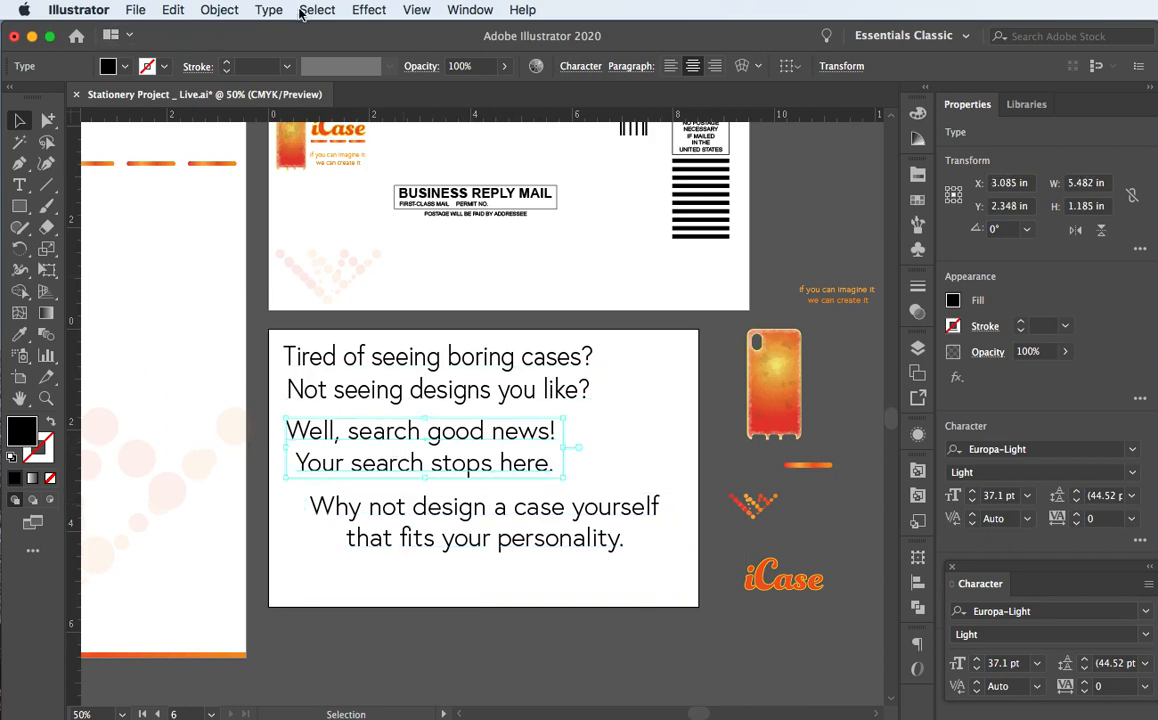
pyautogui.click(269, 10)
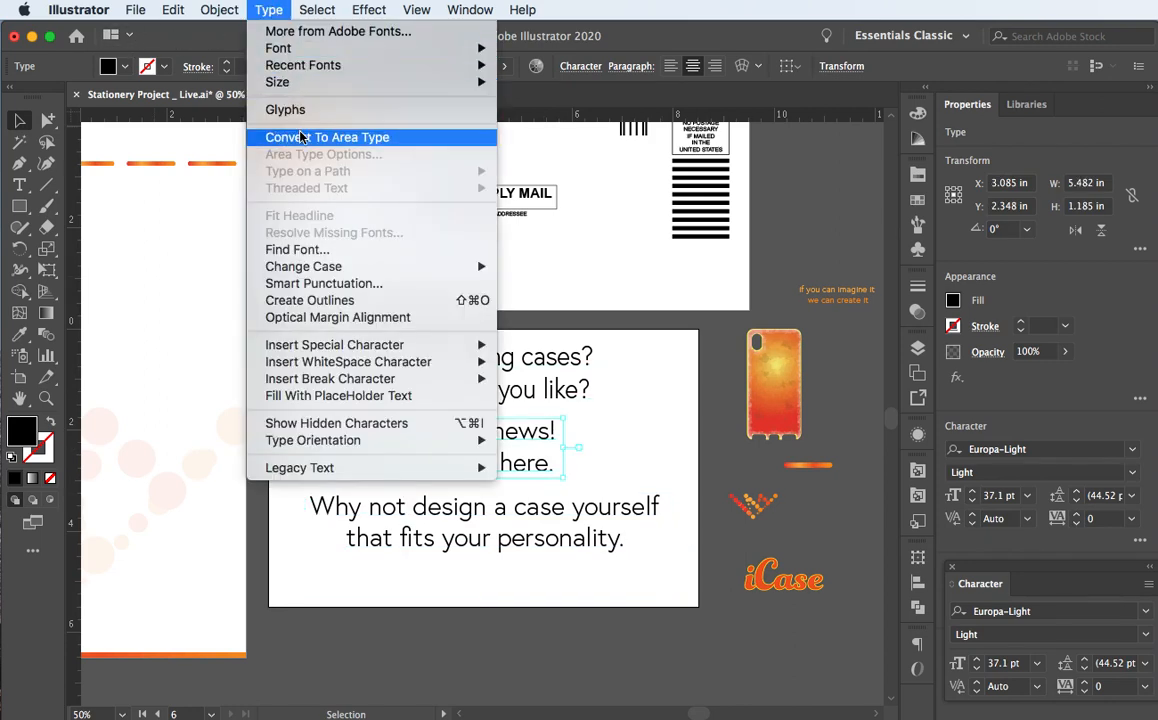
pyautogui.click(831, 129)
pyautogui.click(124, 228)
# Add a long 12 pt scratch line of random letters starting with "hello" beside the subline's first line
pyautogui.click(19, 184)
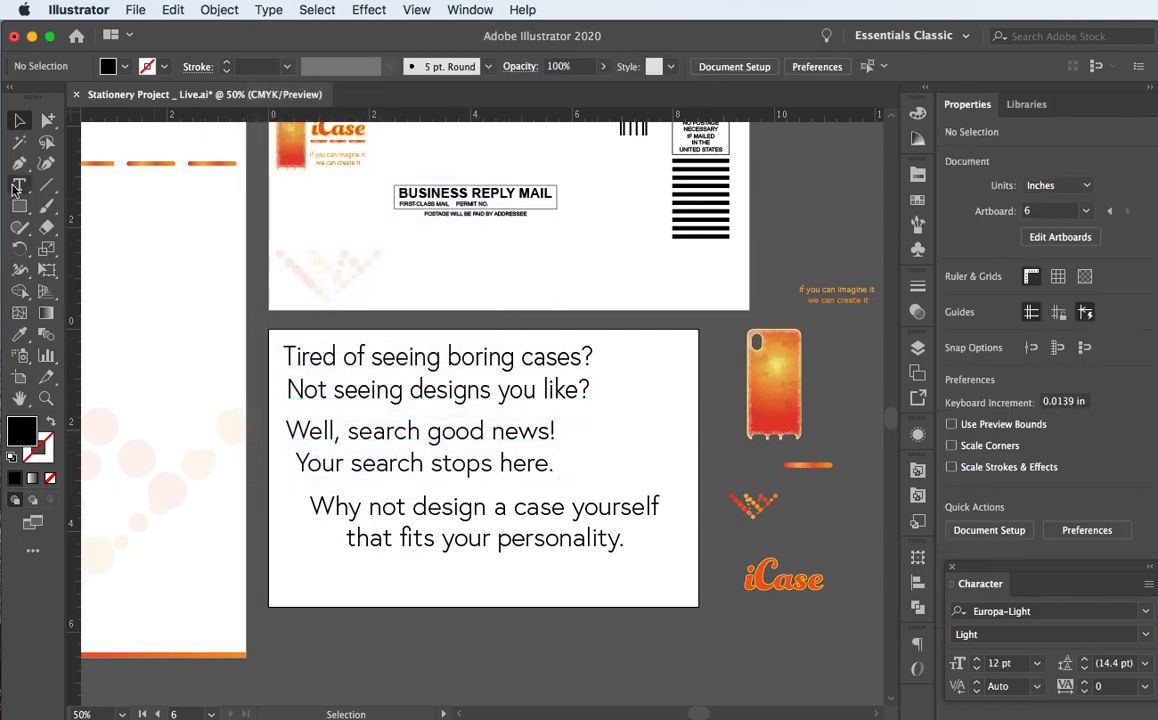
pyautogui.click(594, 425)
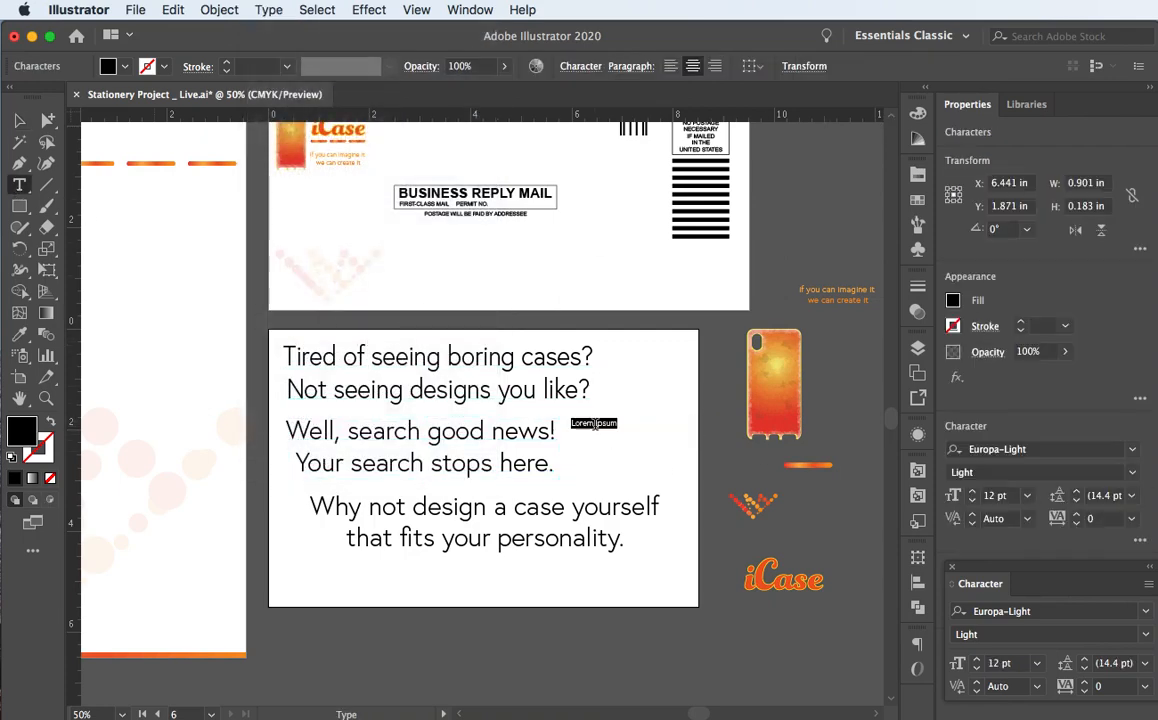
pyautogui.press('BackSpace')
pyautogui.write('hellosslkdlkdkld;lkfsklfslk')
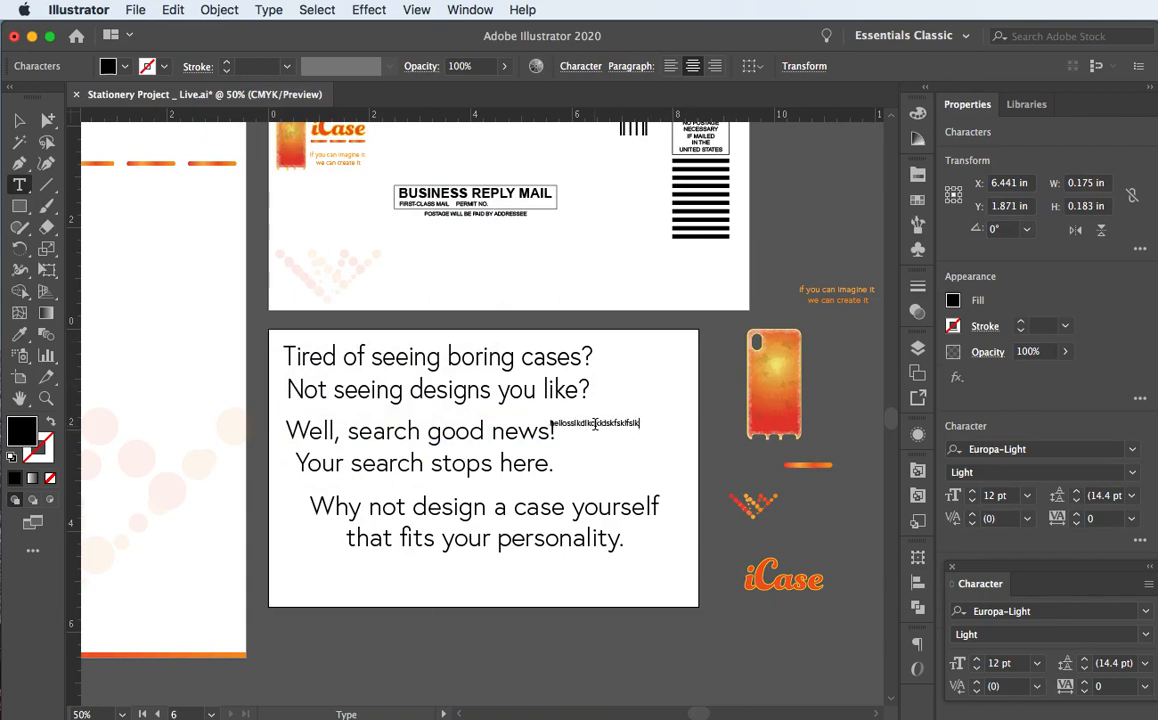
pyautogui.write(';fl;kslkflk;sfdlk;sdlk;fdsl;fdsl;kfsdlk;fdslk;sfdlk;sfkl;fsakl')
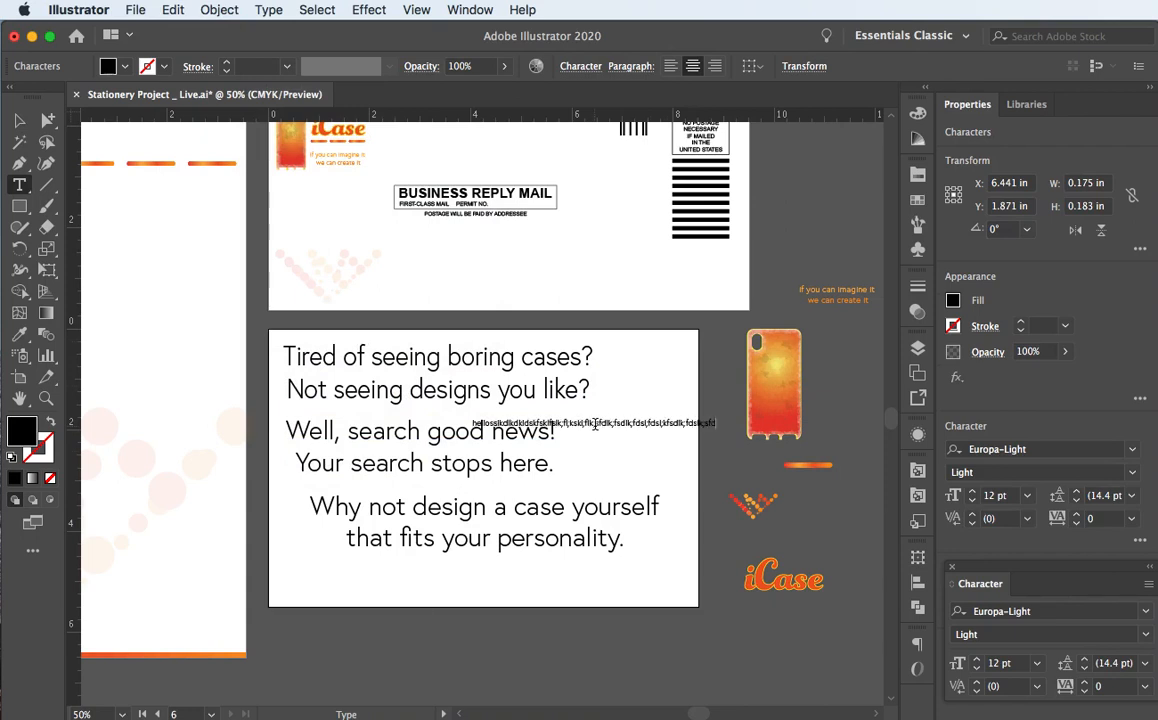
pyautogui.write(';dfsakl;dfsdakl;fsdklfsa;kafsl;akfsl')
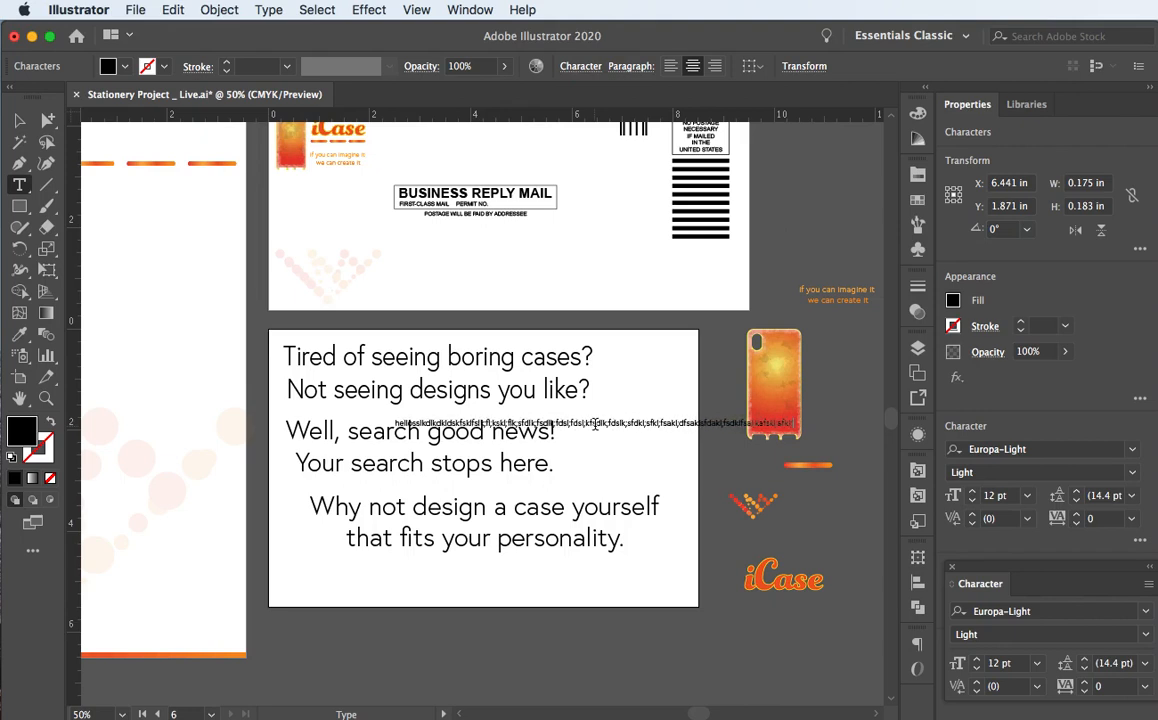
pyautogui.press('Escape')
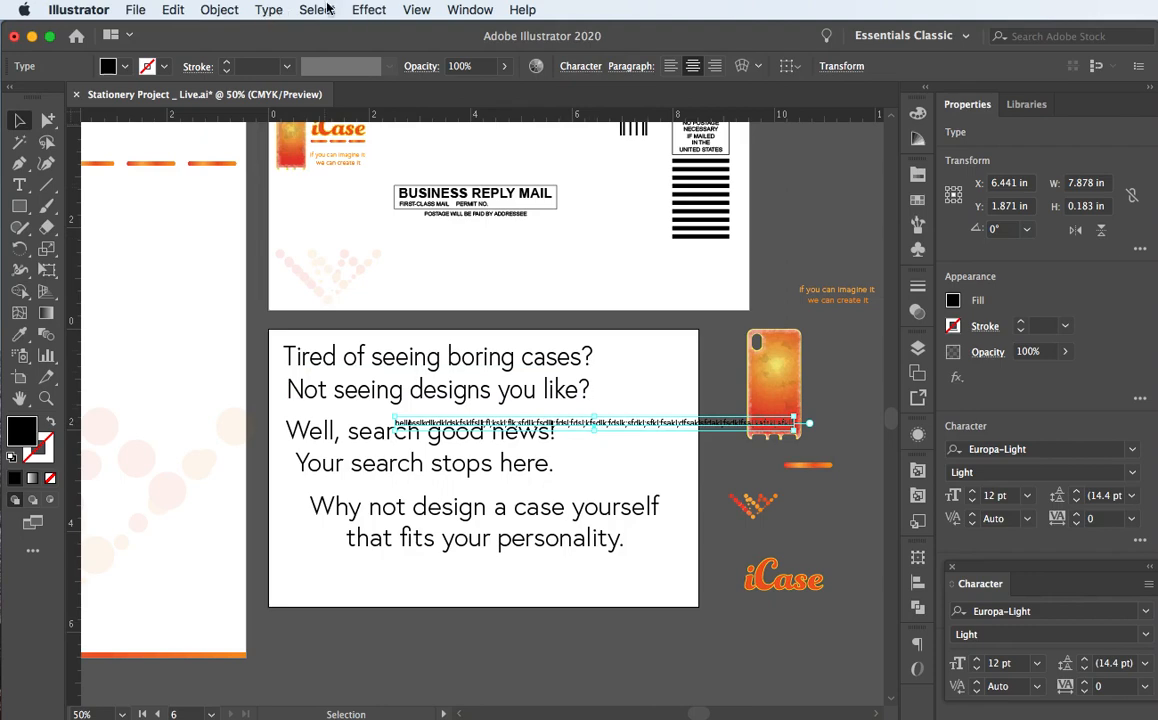
# Wrap the scratch line in an area type frame about 2.88 by 1.43 in and delete it
pyautogui.click(266, 10)
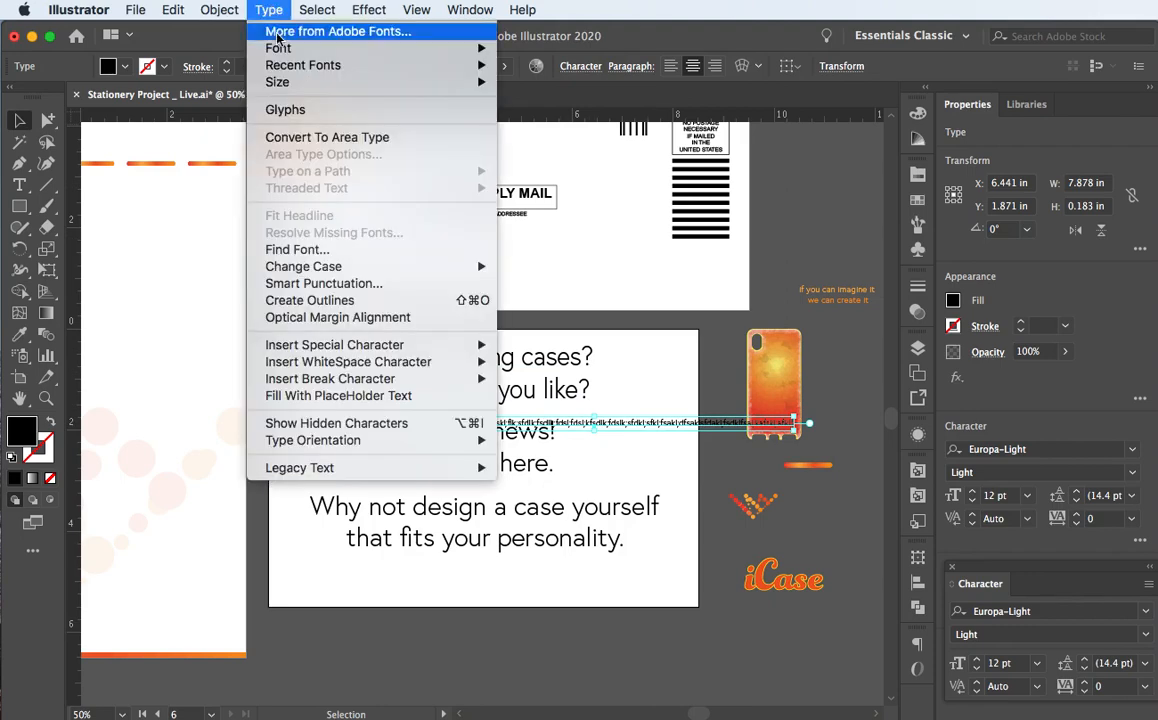
pyautogui.click(303, 140)
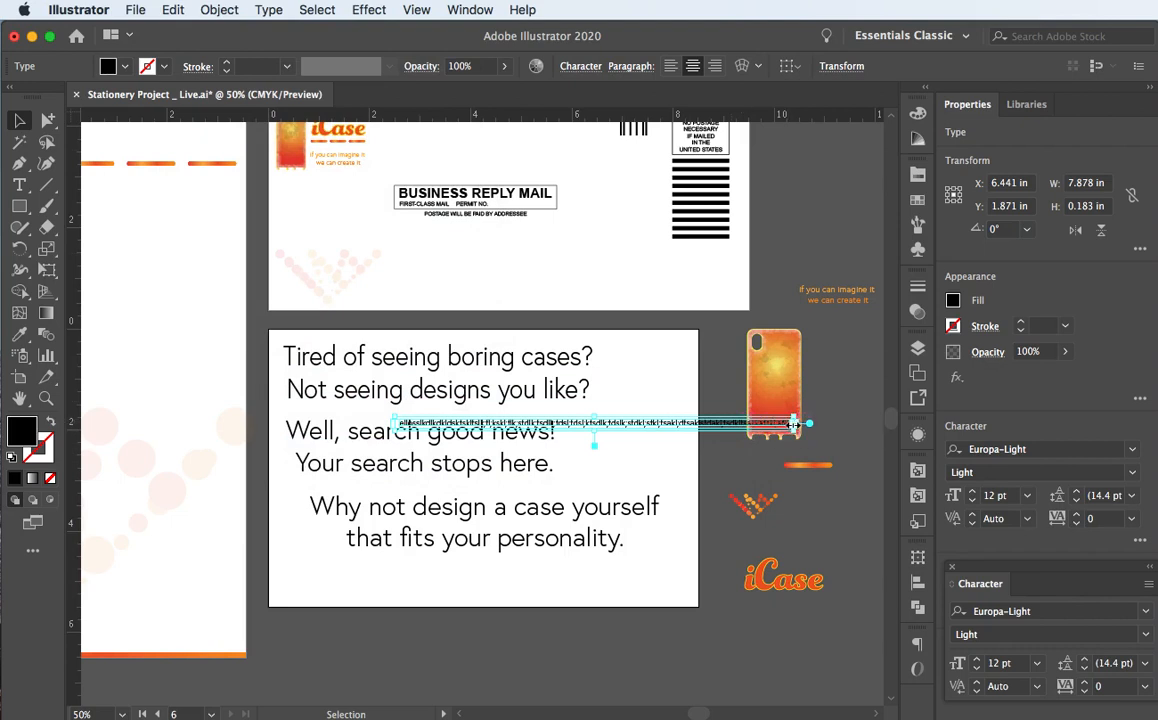
pyautogui.moveTo(808, 424); pyautogui.dragTo(541, 426)
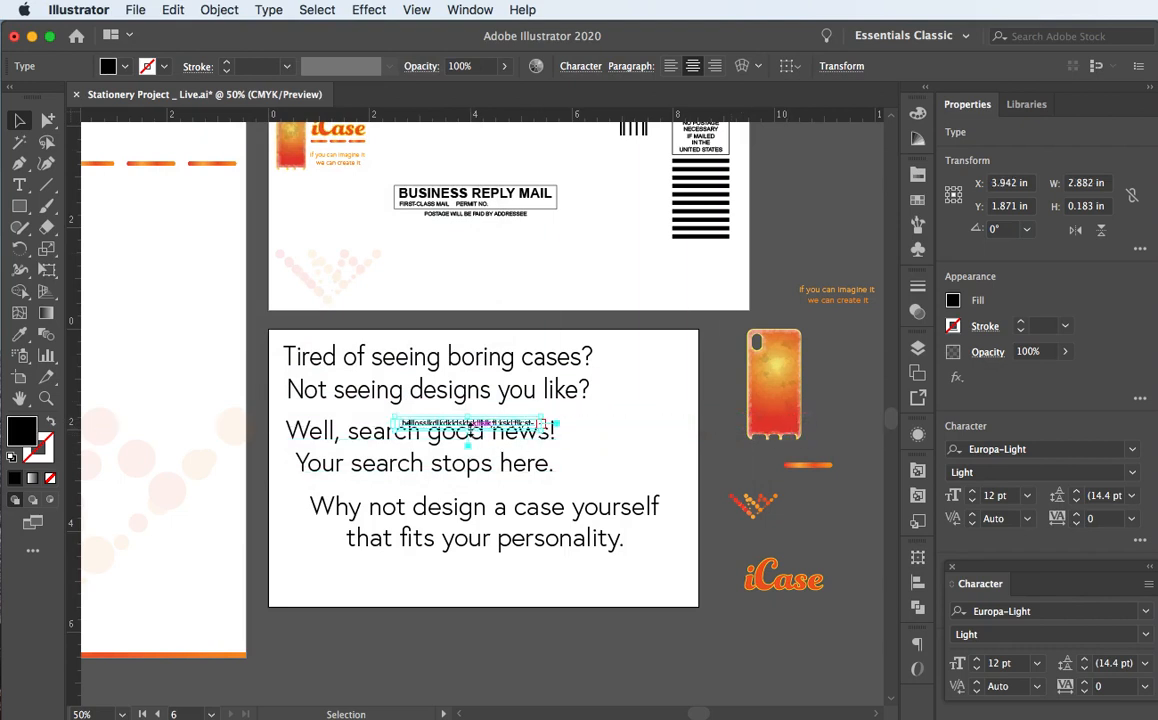
pyautogui.moveTo(468, 461); pyautogui.dragTo(468, 490)
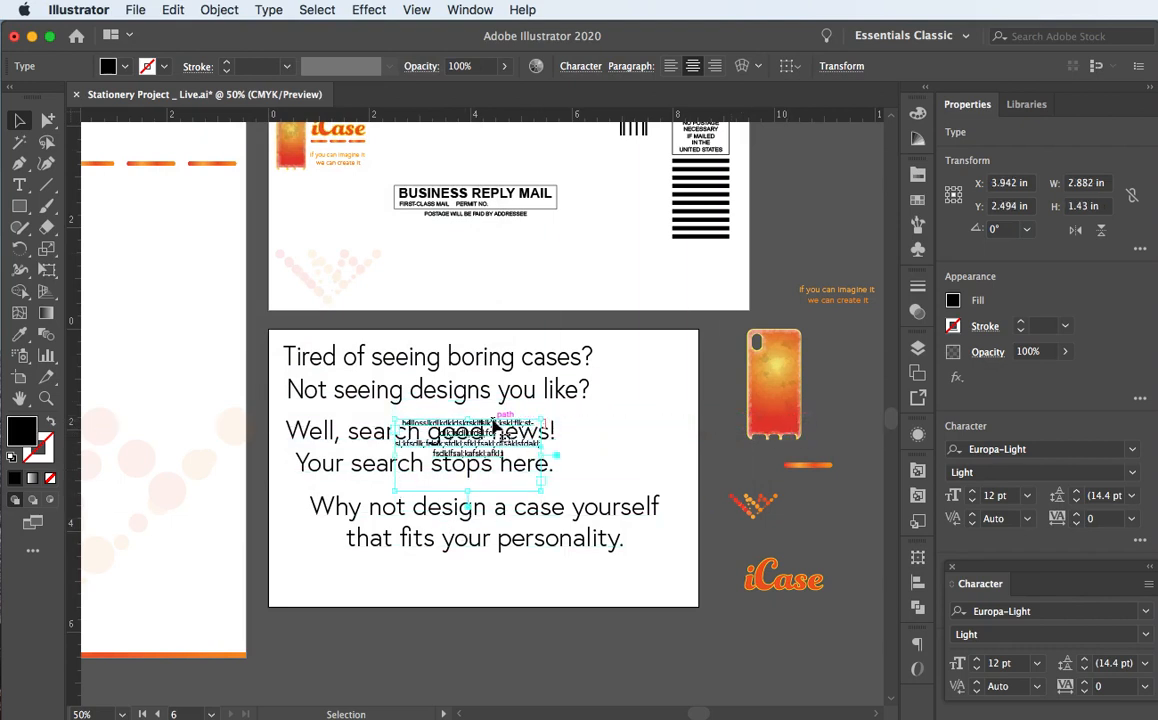
pyautogui.moveTo(528, 423); pyautogui.dragTo(752, 413)
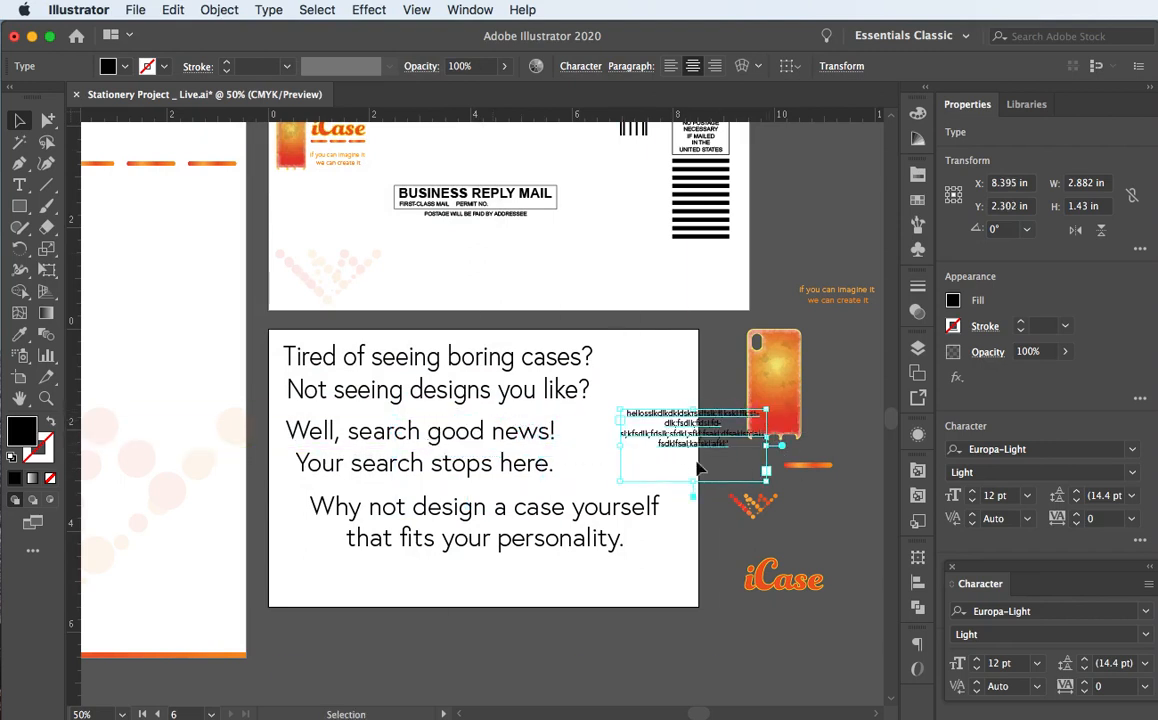
pyautogui.press('Delete')
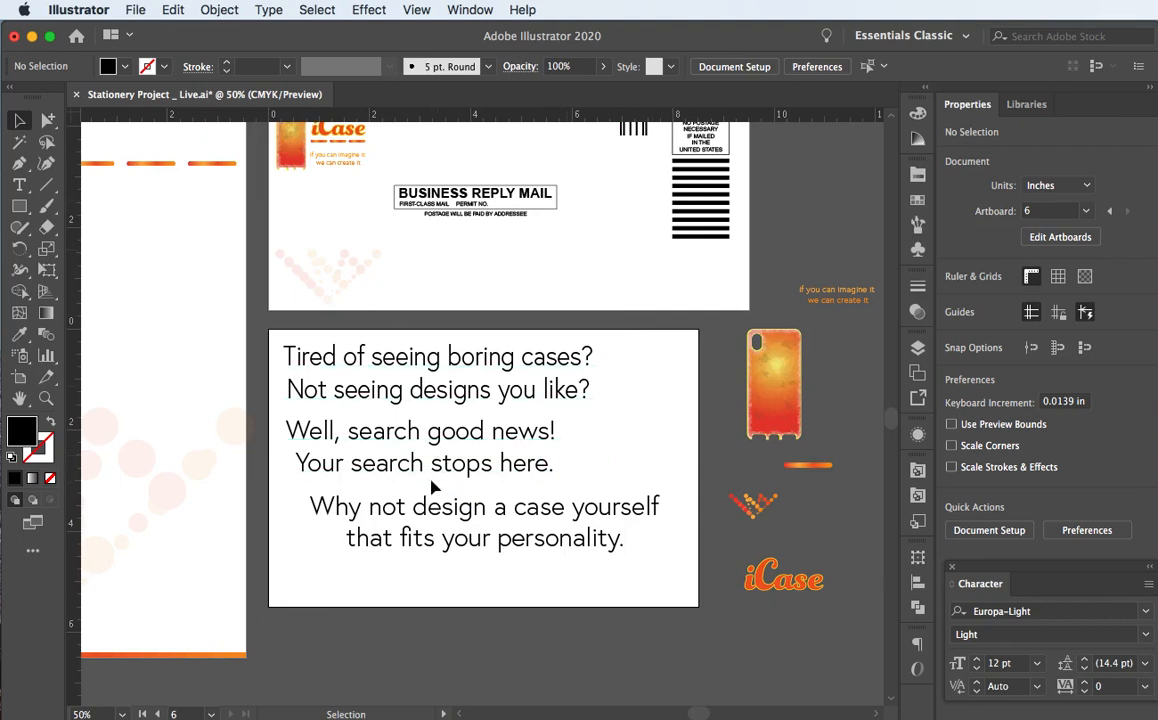
# Scale the two-line headline down to about 38.56 pt, keeping its upper-left corner in place
pyautogui.click(386, 365)
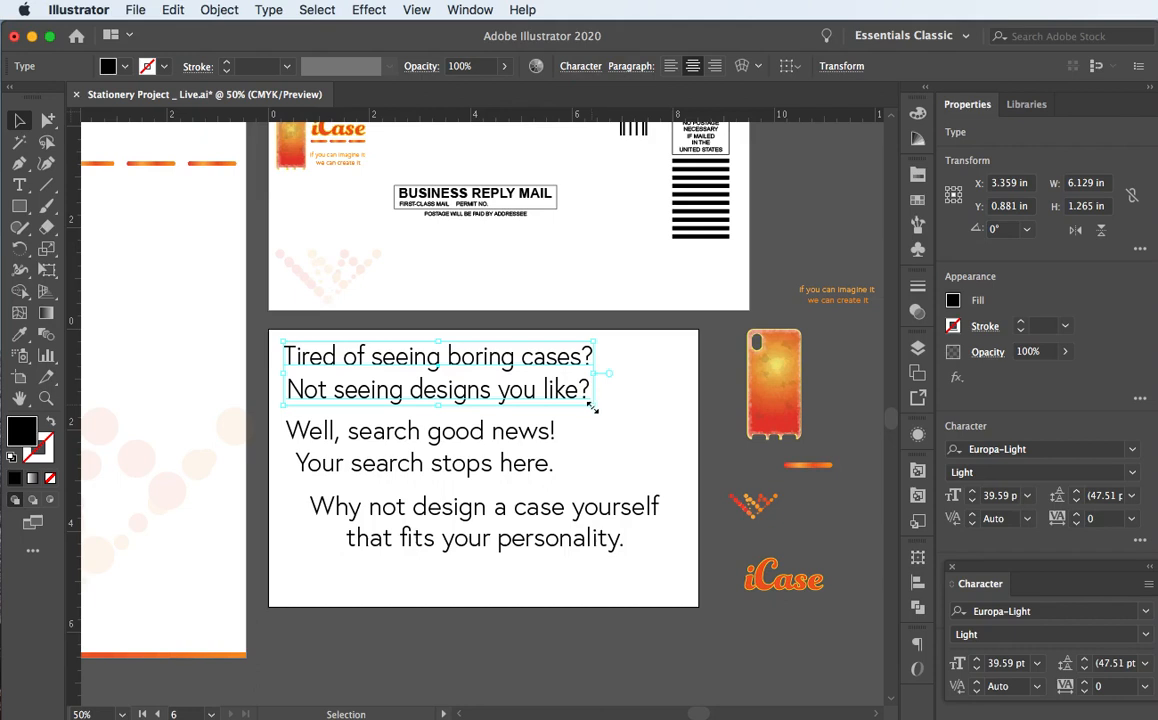
pyautogui.moveTo(593, 405); pyautogui.dragTo(563, 403)
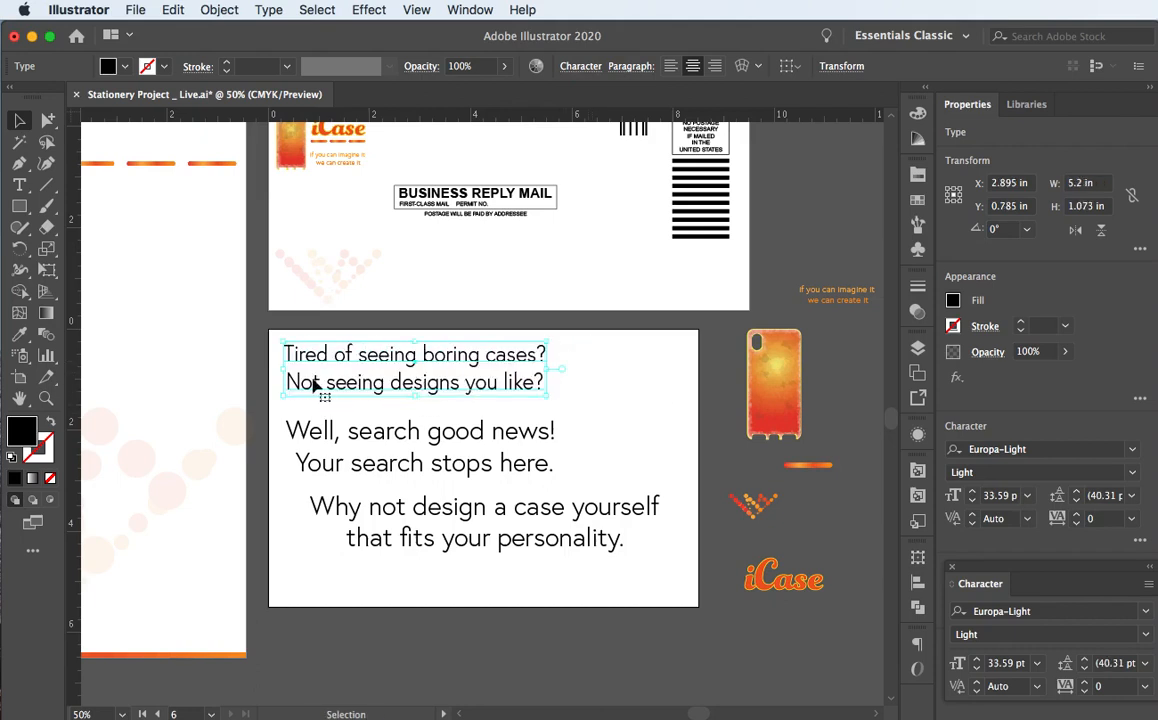
pyautogui.click(385, 432)
pyautogui.click(335, 355)
pyautogui.moveTo(564, 397); pyautogui.dragTo(600, 405)
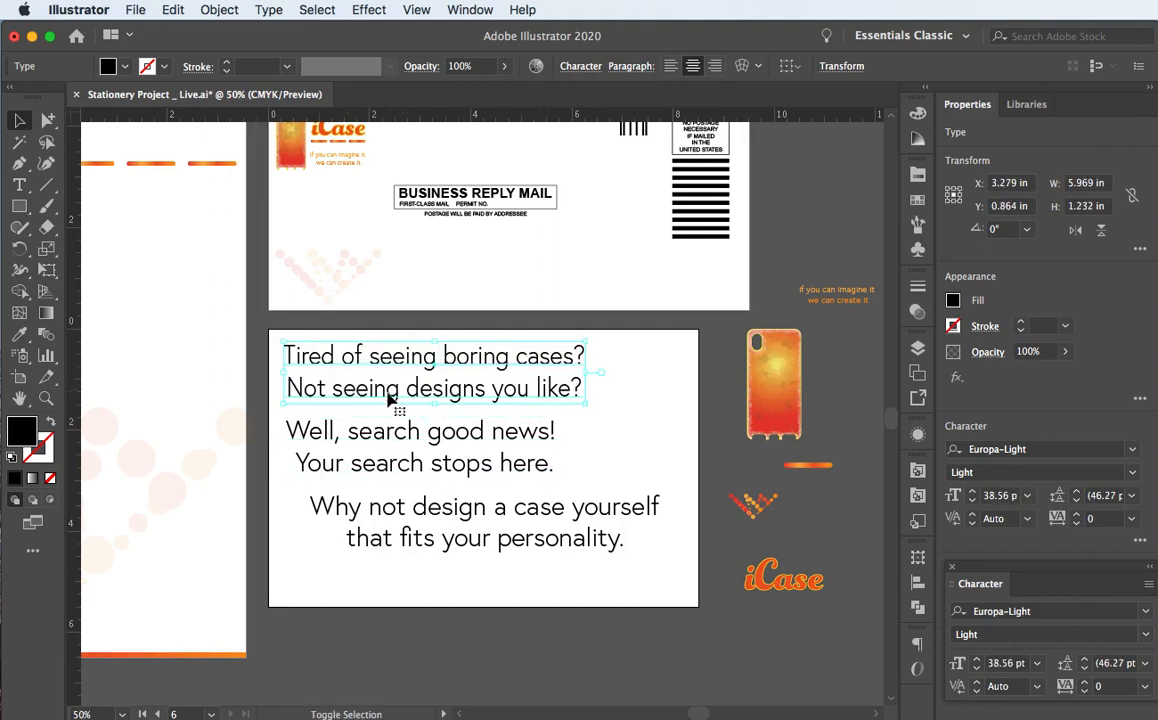
pyautogui.click(393, 428)
pyautogui.click(416, 537)
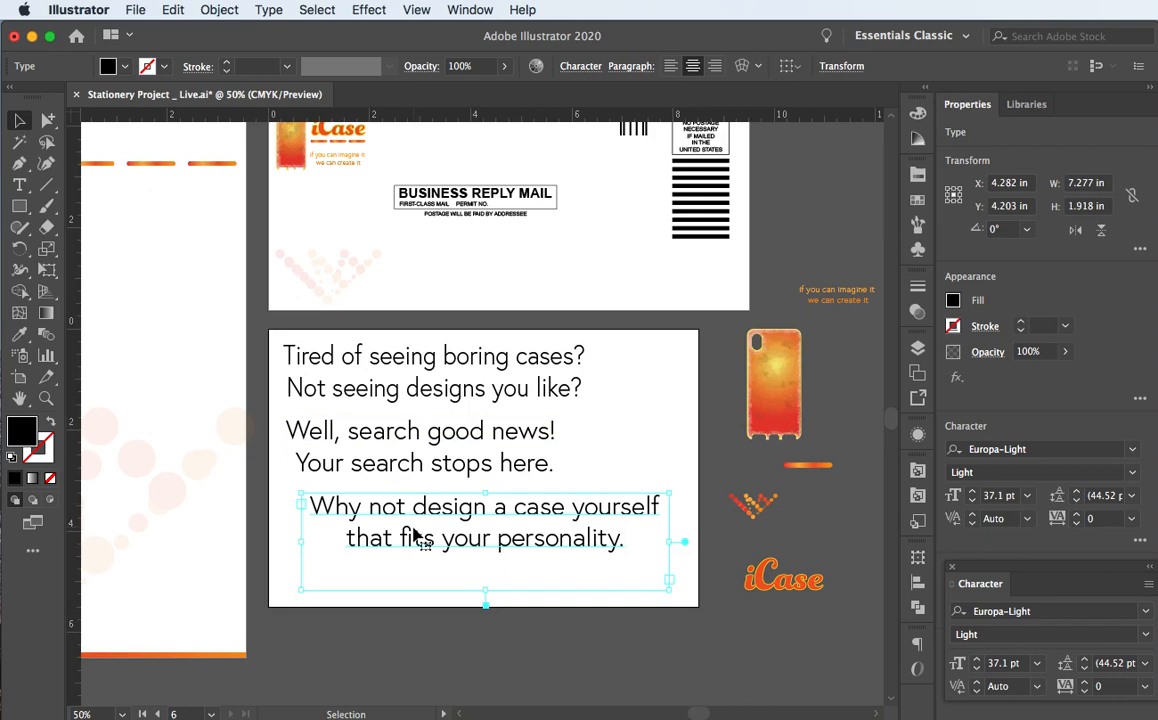
# Delete the word "search" from the first line of the subline
pyautogui.hscroll(-1, 416, 537)
pyautogui.doubleClick(391, 431)
pyautogui.moveTo(426, 430); pyautogui.dragTo(383, 430)
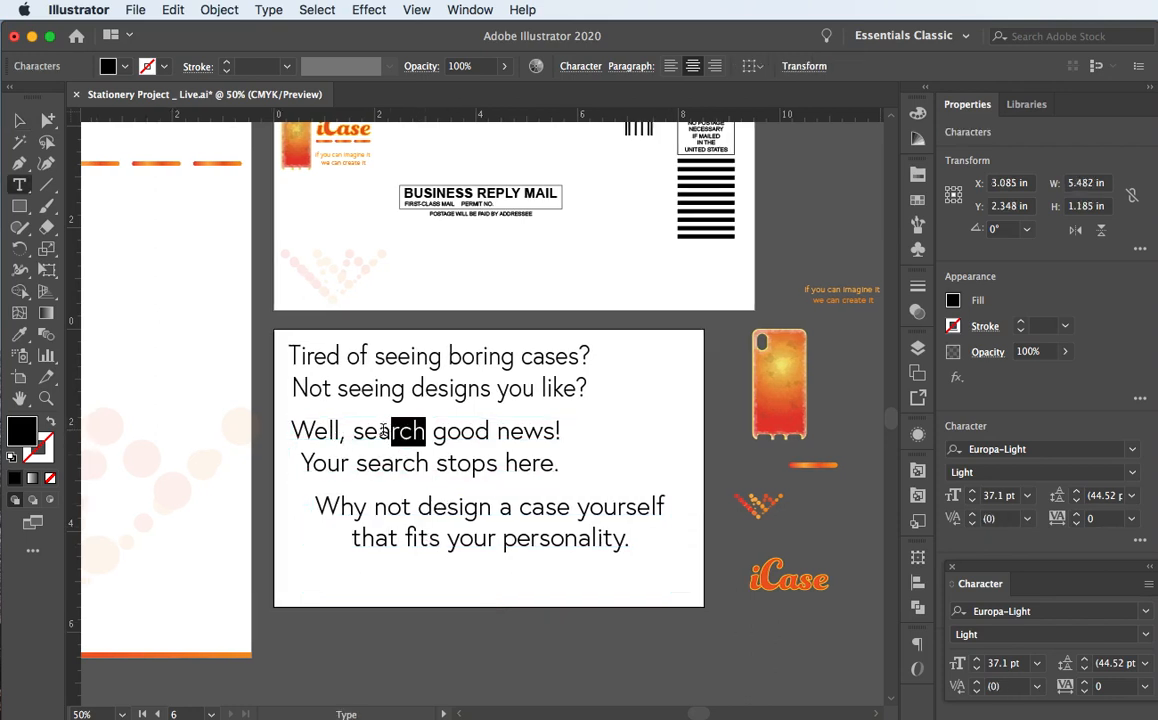
pyautogui.press('BackSpace')
pyautogui.press('BackSpace')
pyautogui.press('BackSpace')
pyautogui.press('BackSpace')
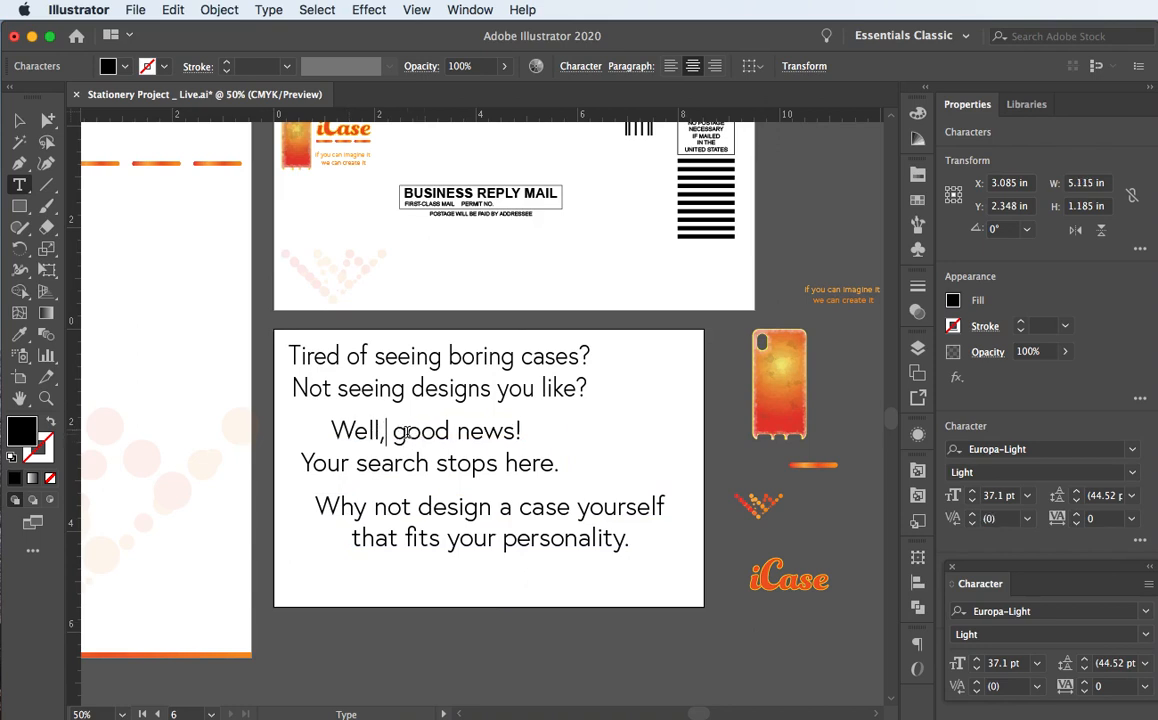
# Capitalize the last two words of the subline's first line so it reads "Well, Good News!"
pyautogui.write('I')
pyautogui.press('BackSpace')
pyautogui.press('BackSpace')
pyautogui.moveTo(392, 431); pyautogui.dragTo(470, 437)
pyautogui.write('Good ')
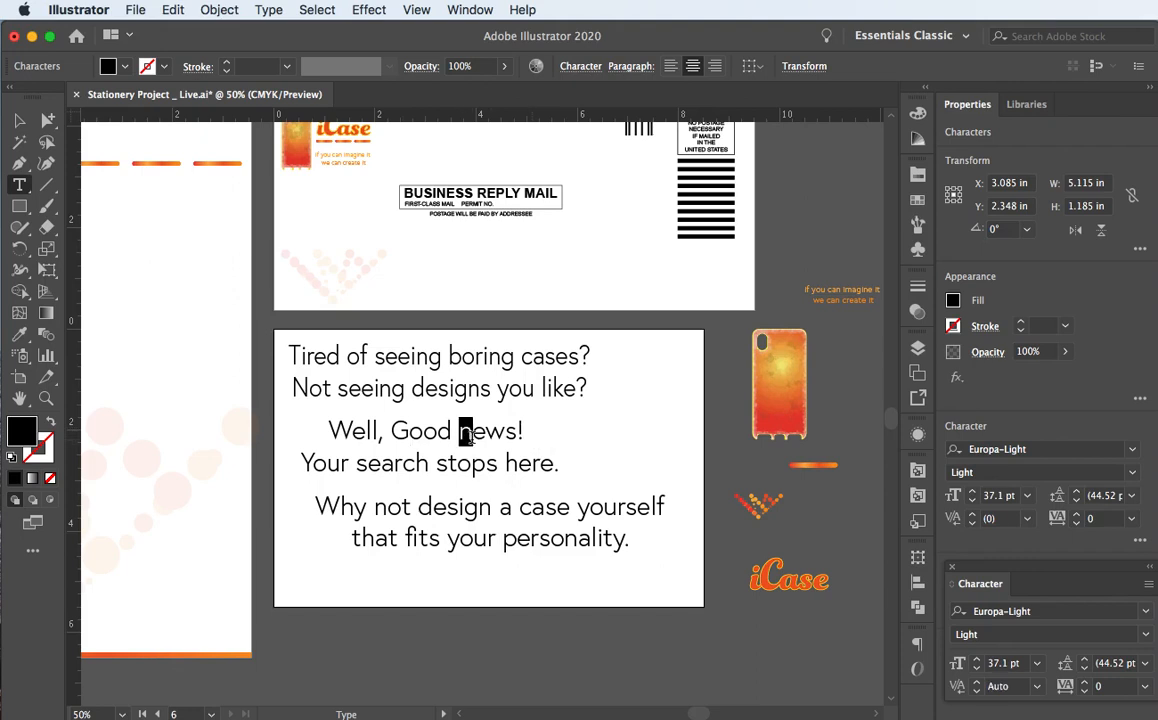
pyautogui.write('N')
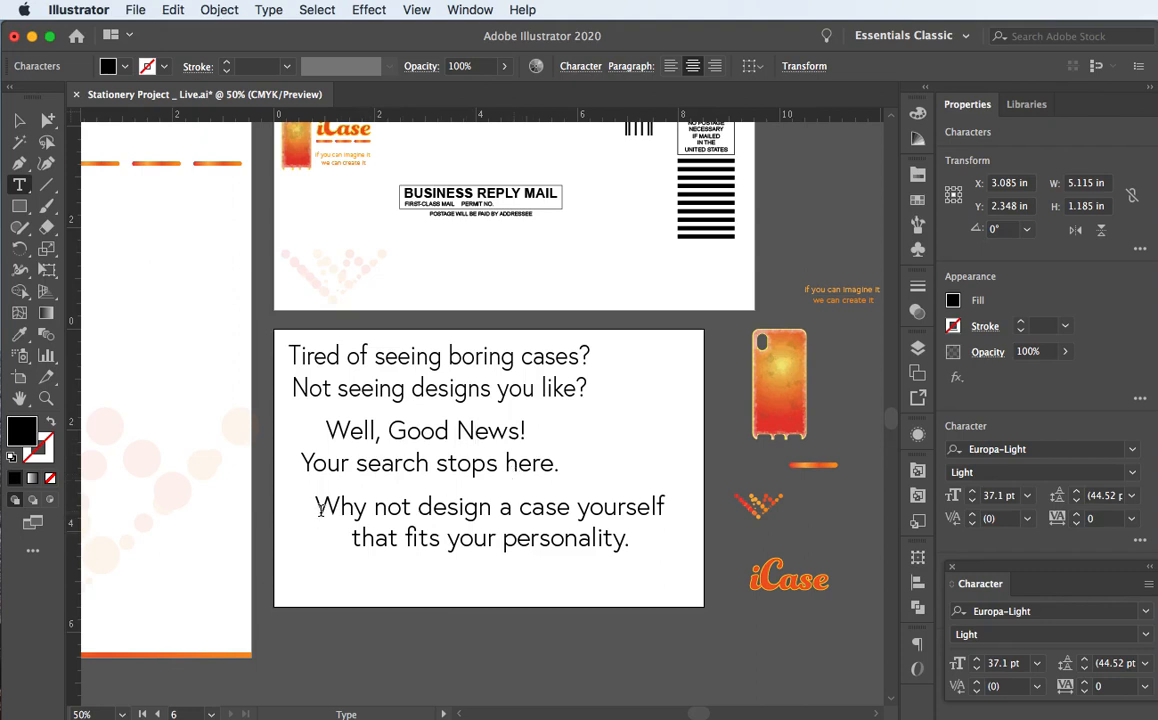
# Swap the order of the lower texts, placing the closing sentence directly under the headline and the "Well, Good News!" subline near the card's bottom edge
pyautogui.click(19, 120)
pyautogui.click(448, 511)
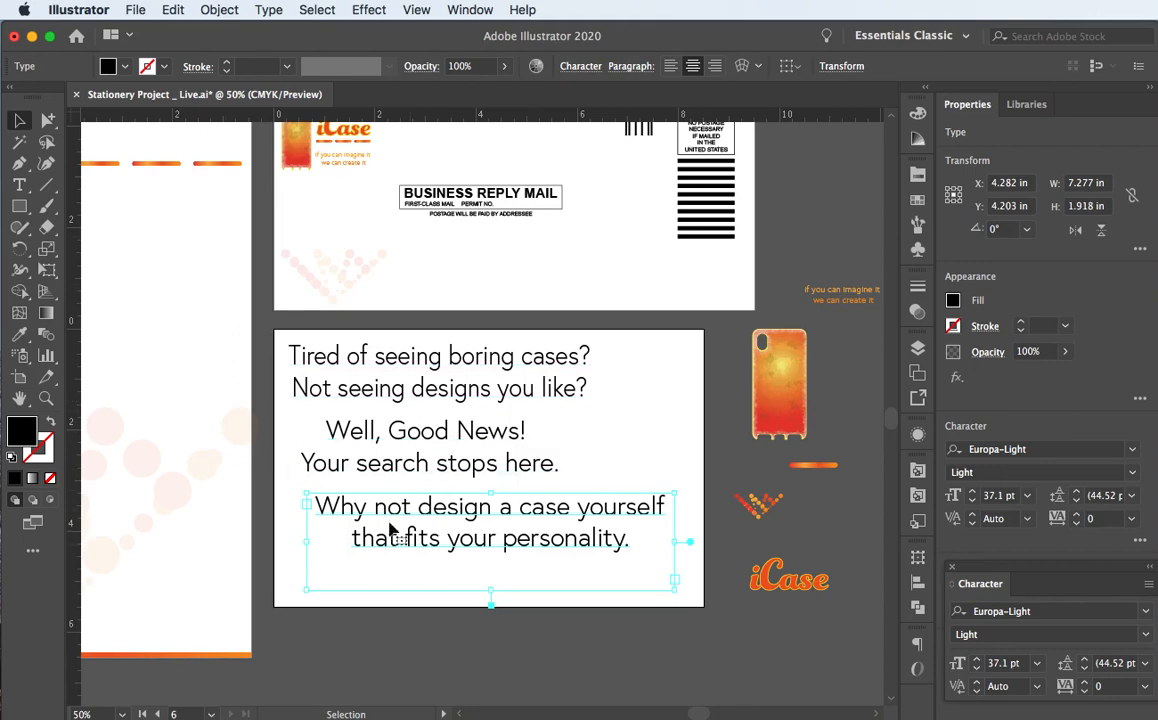
pyautogui.moveTo(386, 507); pyautogui.dragTo(459, 631)
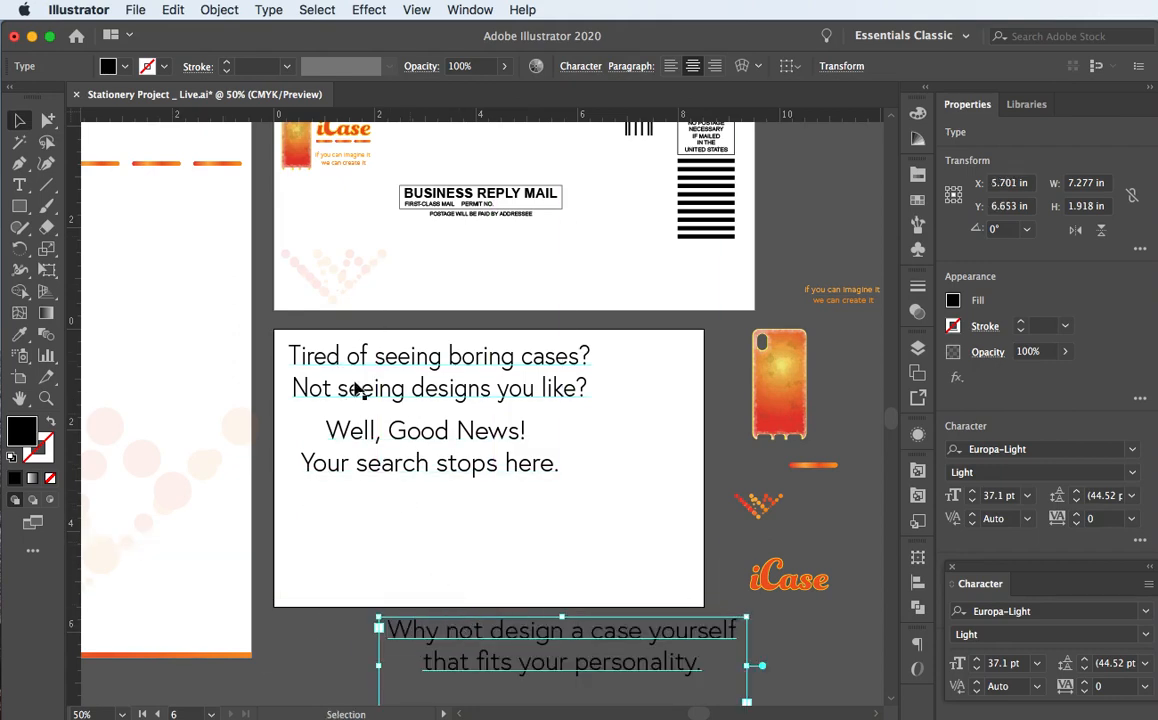
pyautogui.click(320, 382)
pyautogui.click(378, 361)
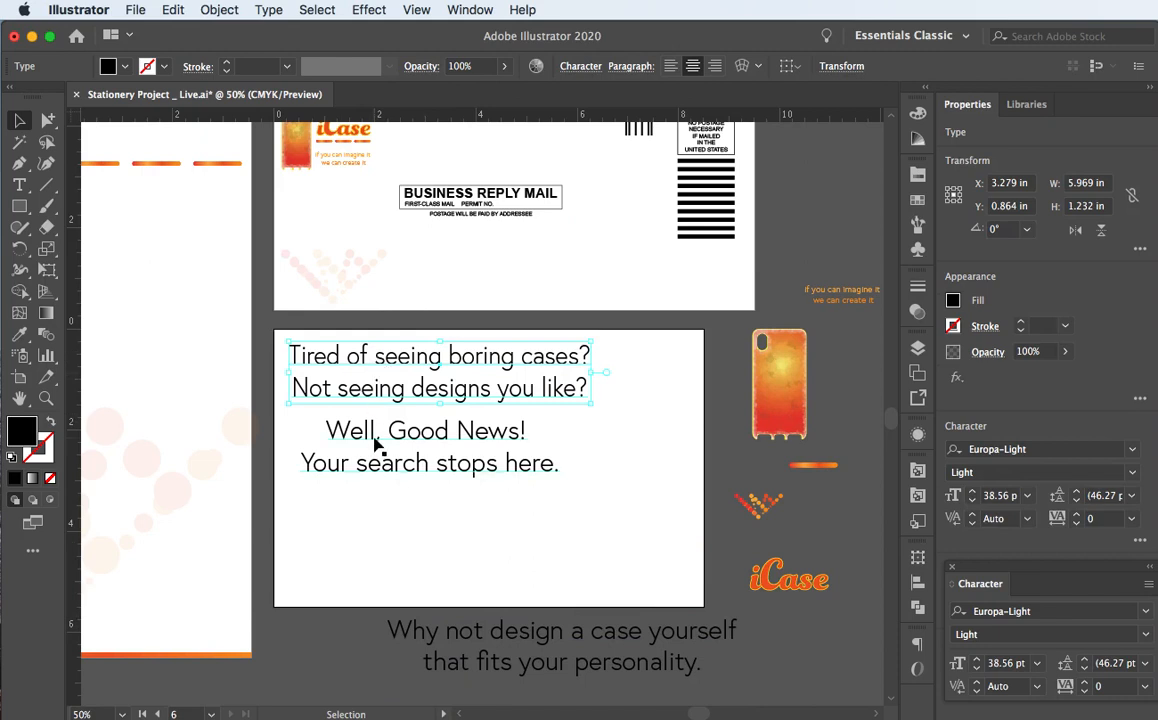
pyautogui.moveTo(376, 445); pyautogui.dragTo(386, 596)
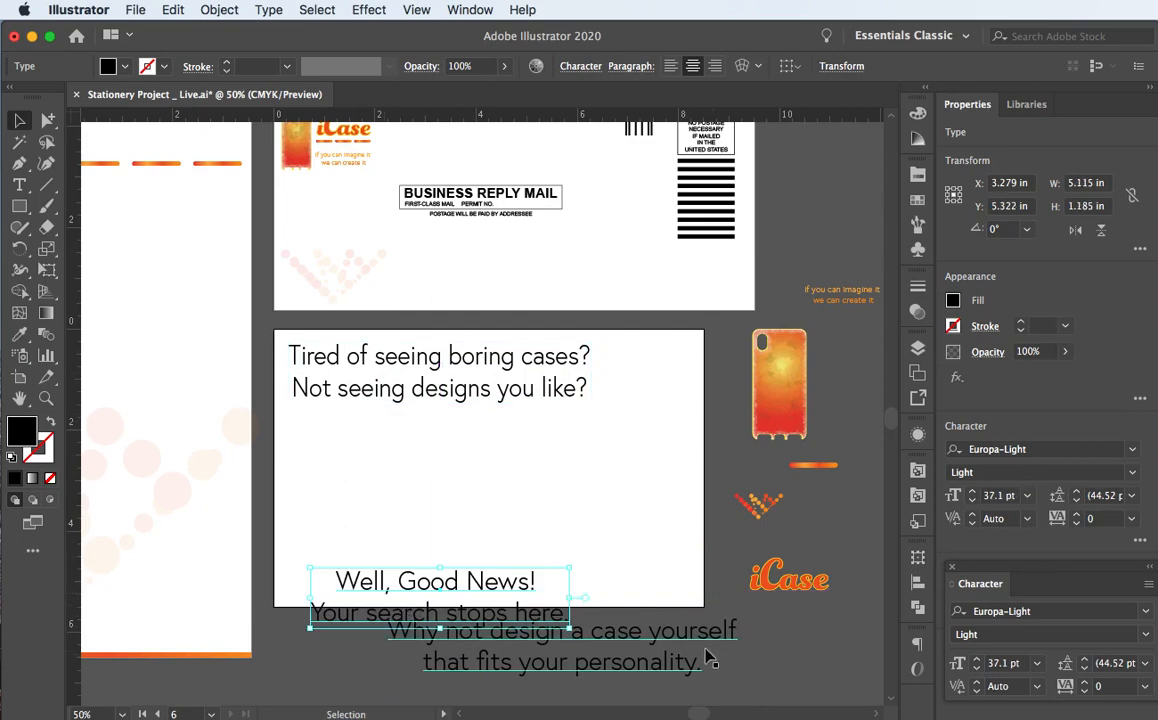
pyautogui.moveTo(670, 625); pyautogui.dragTo(591, 431)
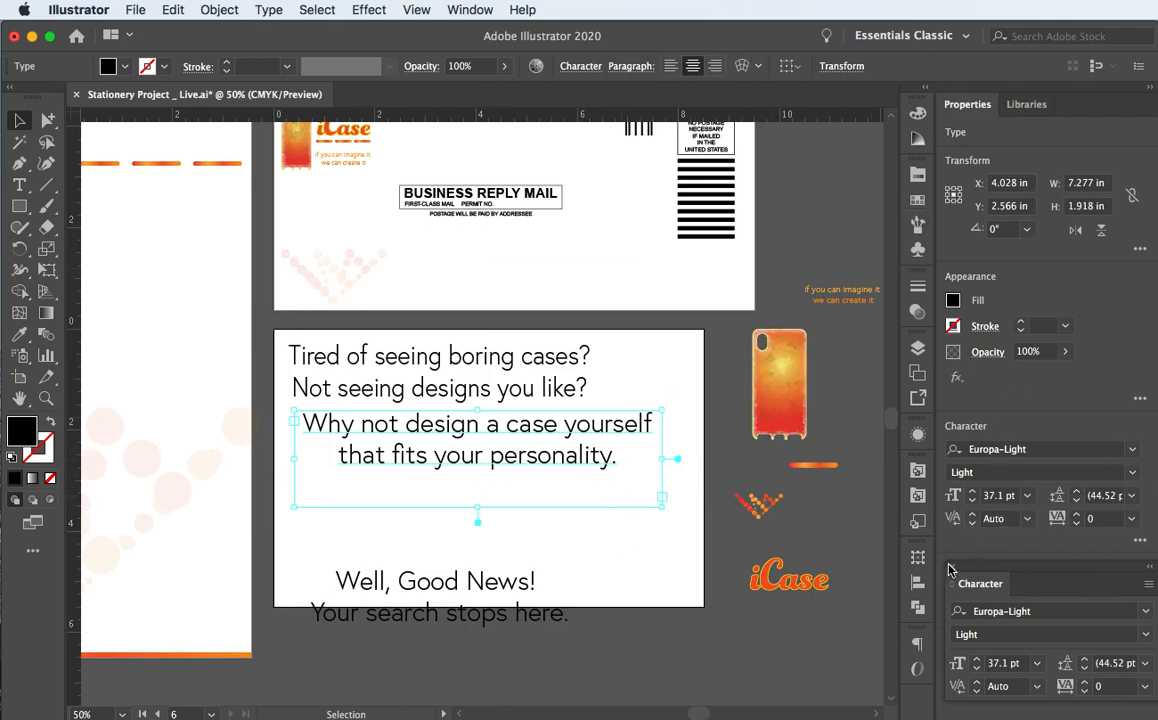
# Left-align the text of the closing sentence and of the two-line "Well, Good News!" subline
pyautogui.moveTo(978, 572); pyautogui.dragTo(1012, 367)
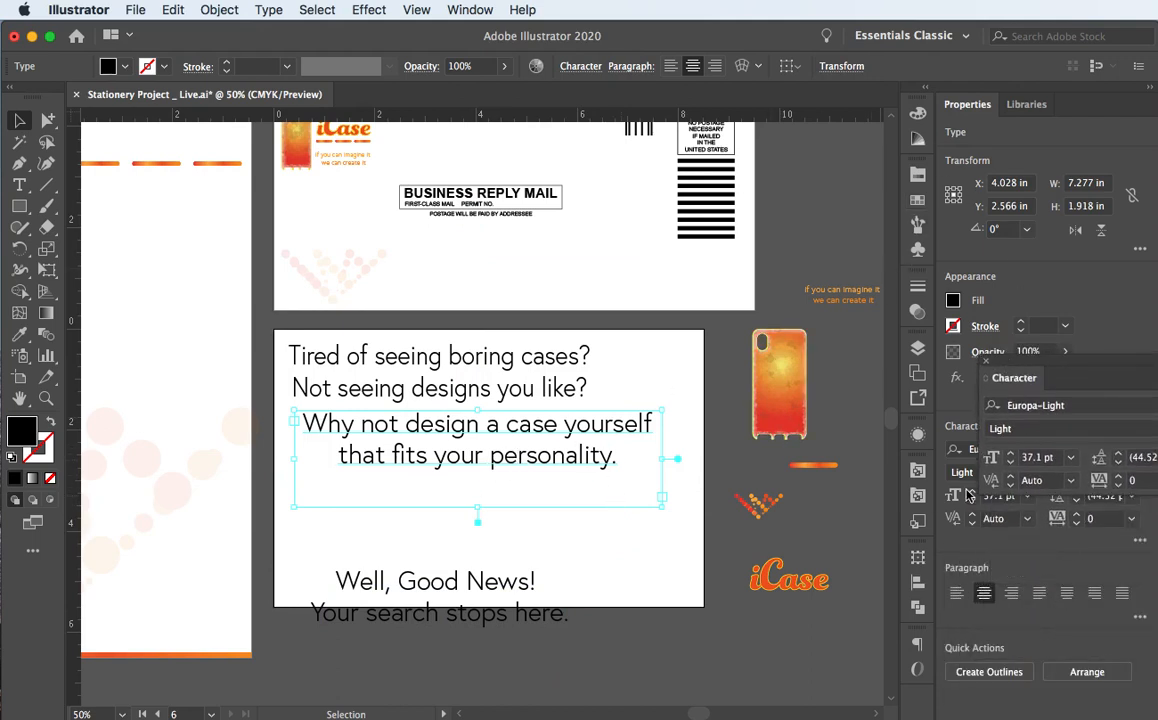
pyautogui.click(957, 593)
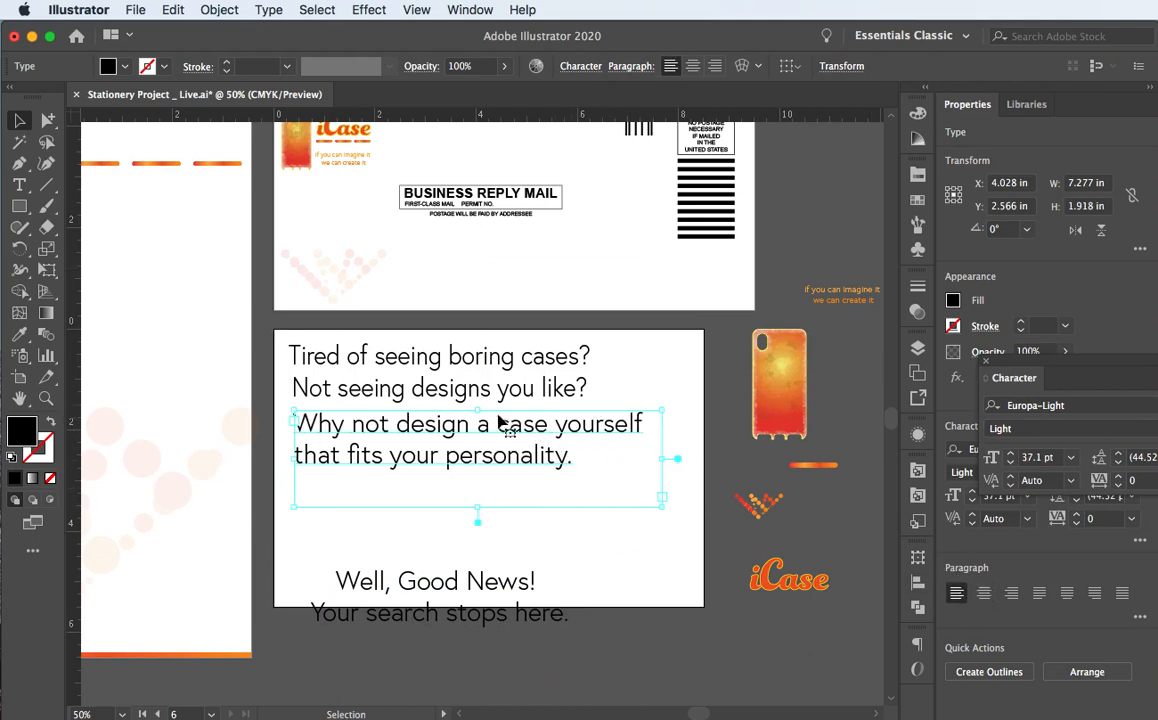
pyautogui.click(439, 584)
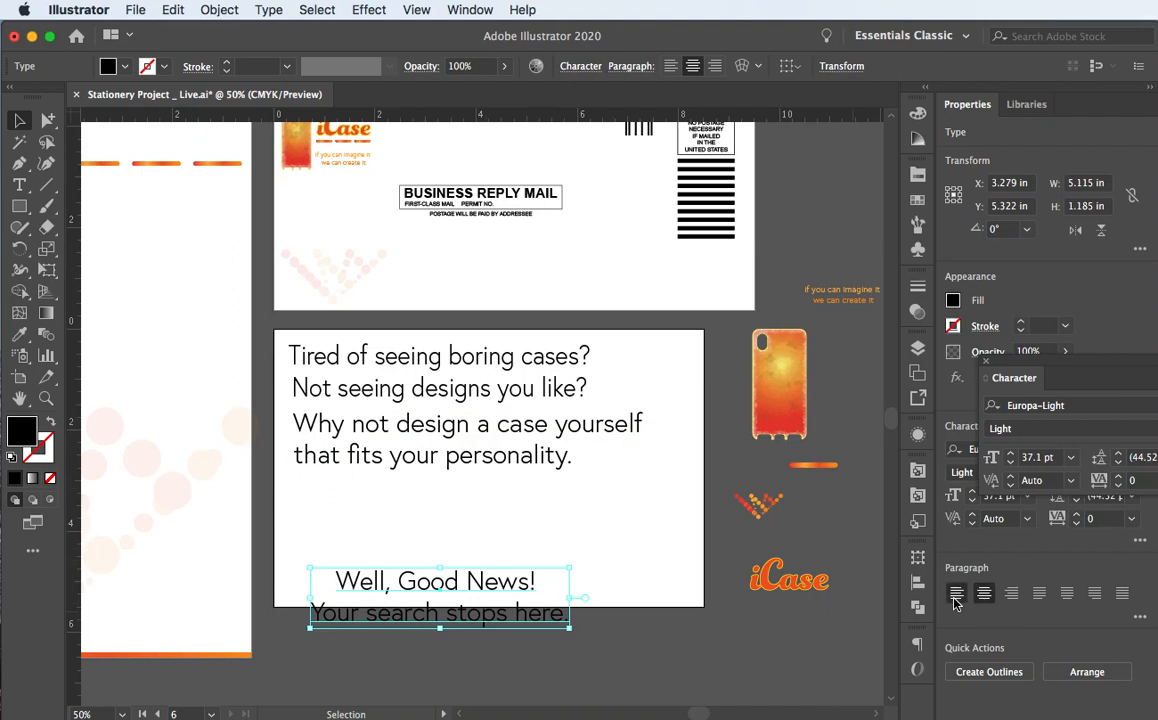
pyautogui.press('super+shift+l')
# Park the "Well, Good News!" subline outside the card, just below its bottom edge
pyautogui.moveTo(533, 586); pyautogui.dragTo(376, 533)
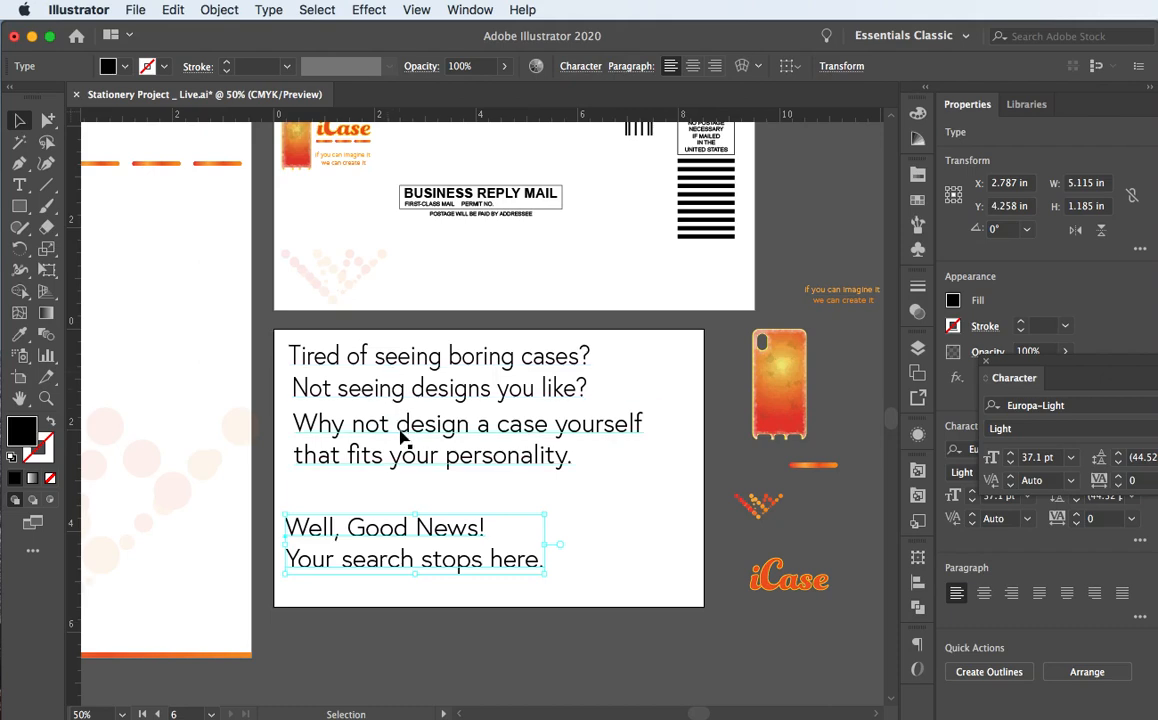
pyautogui.moveTo(398, 428)
pyautogui.mouseDown()
pyautogui.moveTo(401, 458)
pyautogui.moveTo(399, 429)
pyautogui.mouseUp()
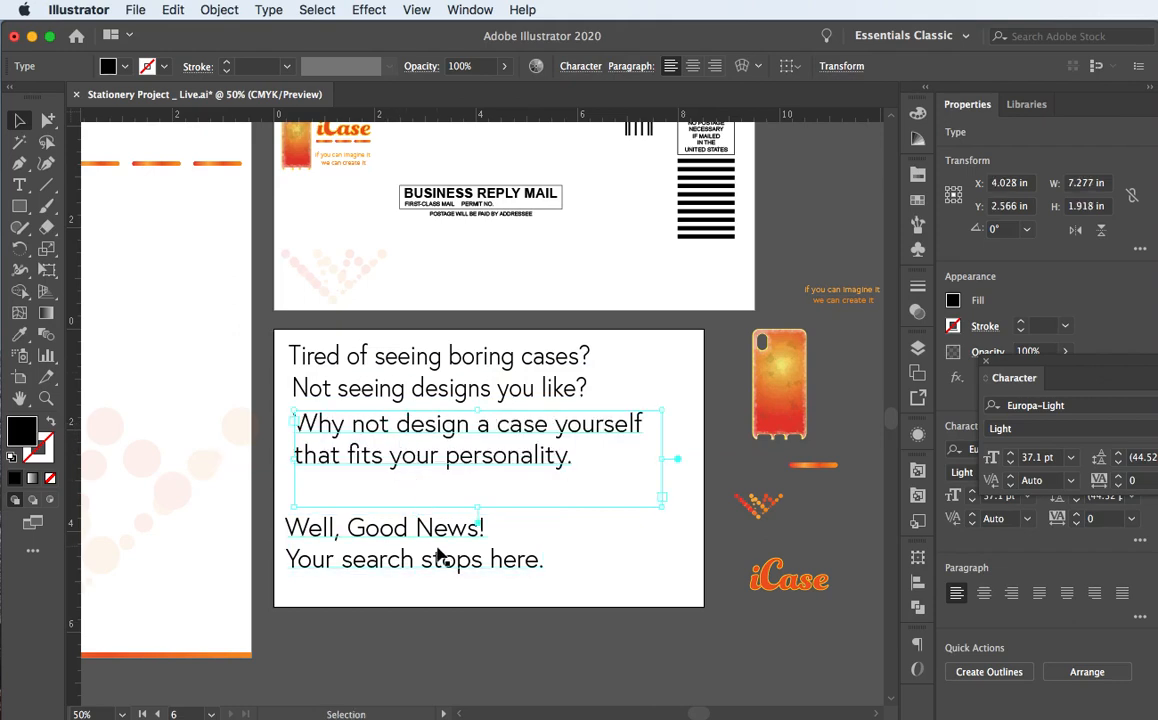
pyautogui.moveTo(424, 541); pyautogui.dragTo(477, 633)
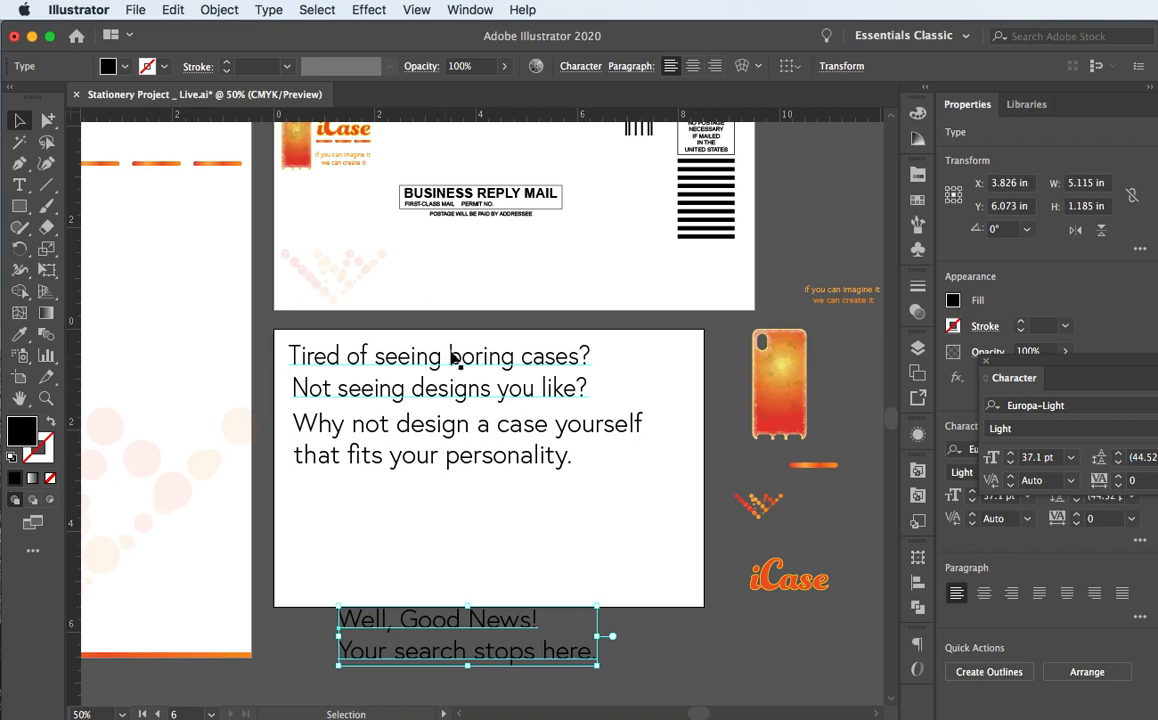
# Enlarge the two-line headline to about 42.52 pt and shift it slightly left within the card's upper-left area
pyautogui.click(413, 366)
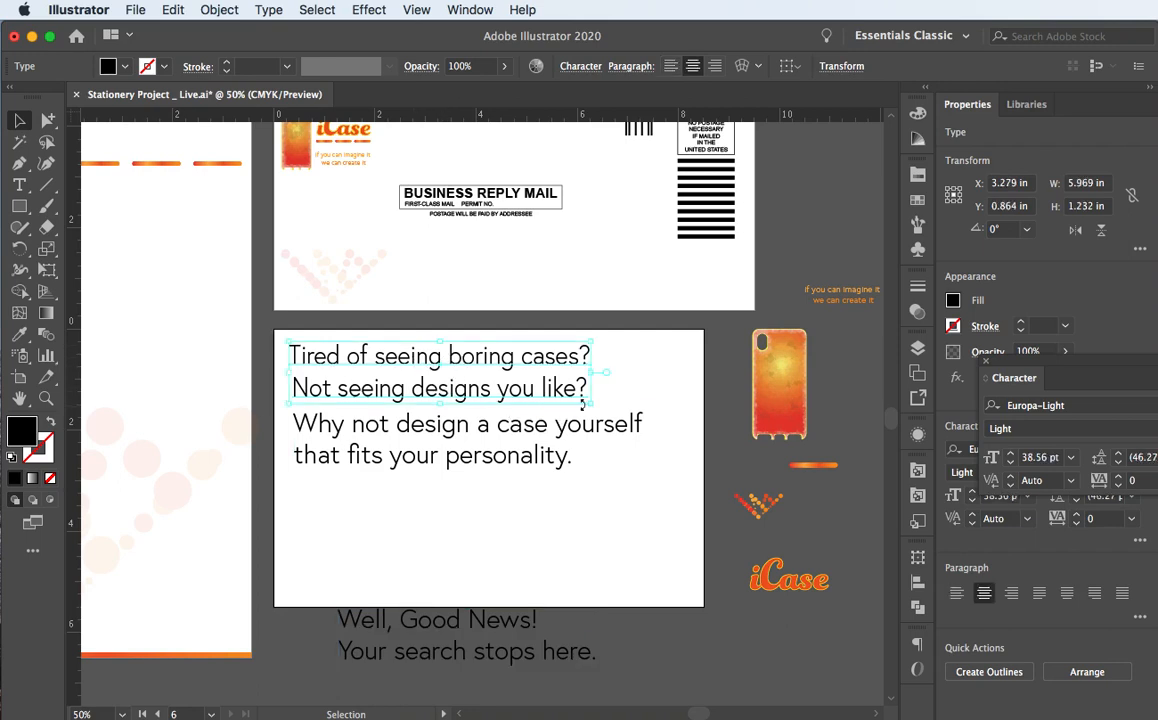
pyautogui.moveTo(593, 404); pyautogui.dragTo(623, 411)
pyautogui.moveTo(370, 366); pyautogui.dragTo(366, 366)
# Shrink the closing sentence's frame to about 6.93 by 1.49 in and set its text to 24 pt
pyautogui.moveTo(367, 446); pyautogui.dragTo(372, 481)
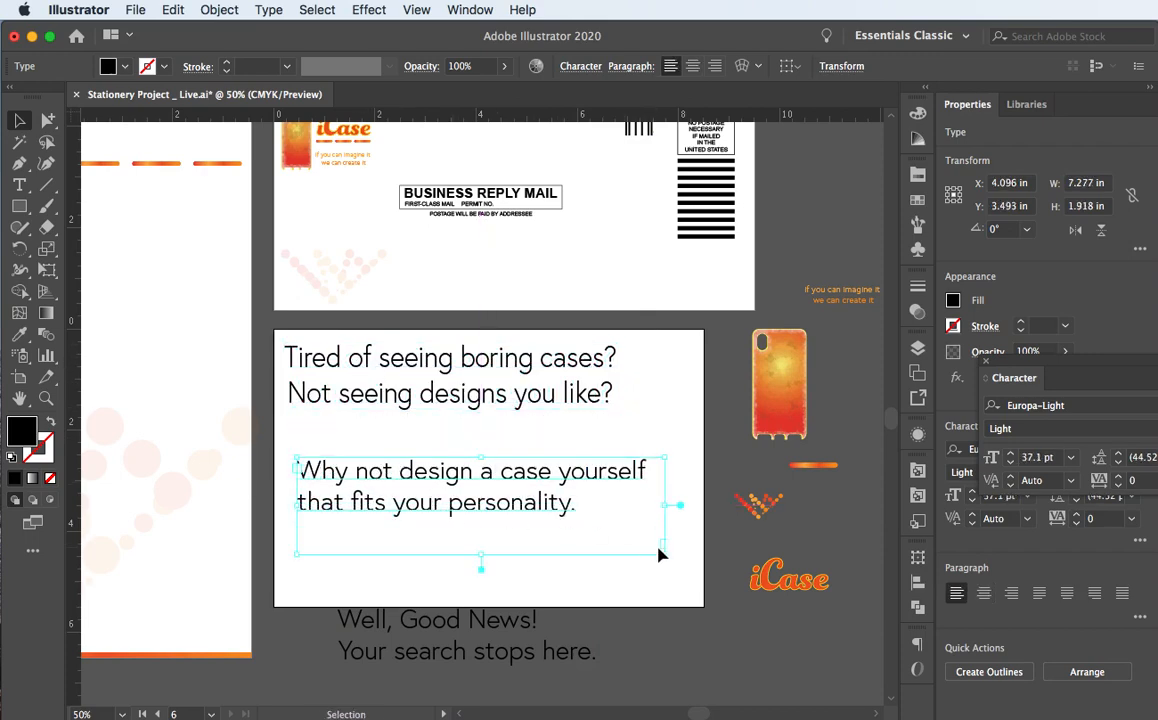
pyautogui.moveTo(659, 554)
pyautogui.mouseDown()
pyautogui.moveTo(669, 548)
pyautogui.moveTo(565, 518)
pyautogui.moveTo(664, 543)
pyautogui.moveTo(589, 509)
pyautogui.moveTo(648, 532)
pyautogui.mouseUp()
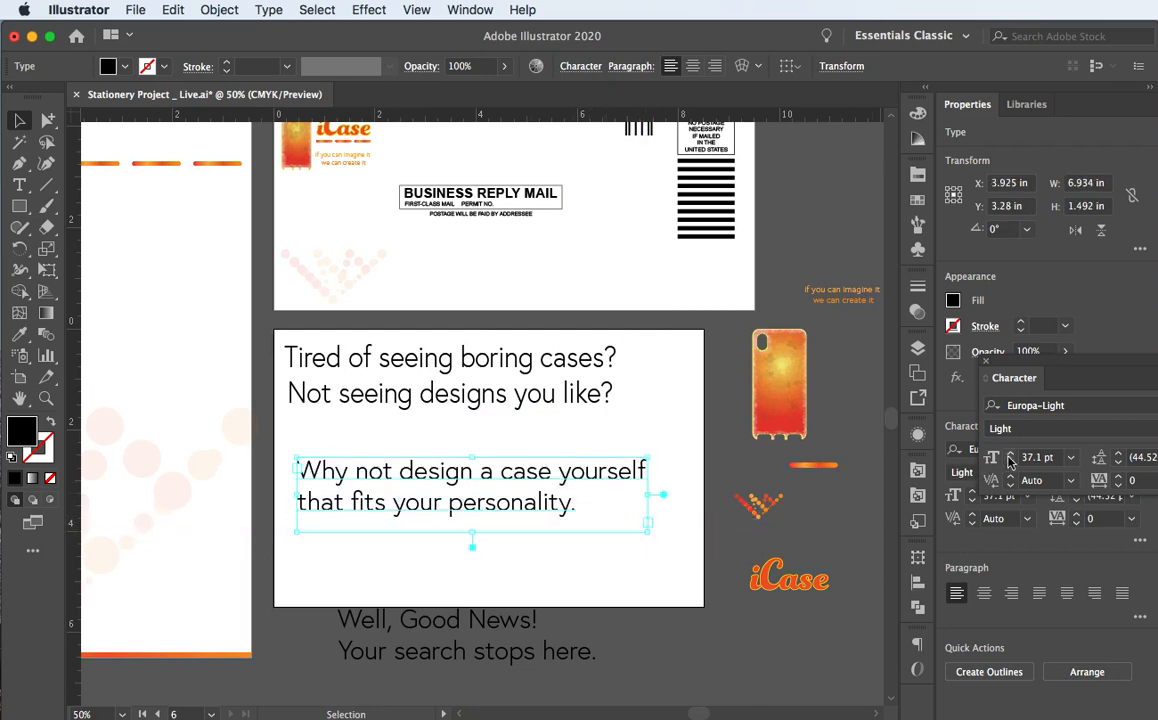
pyautogui.click(1070, 457)
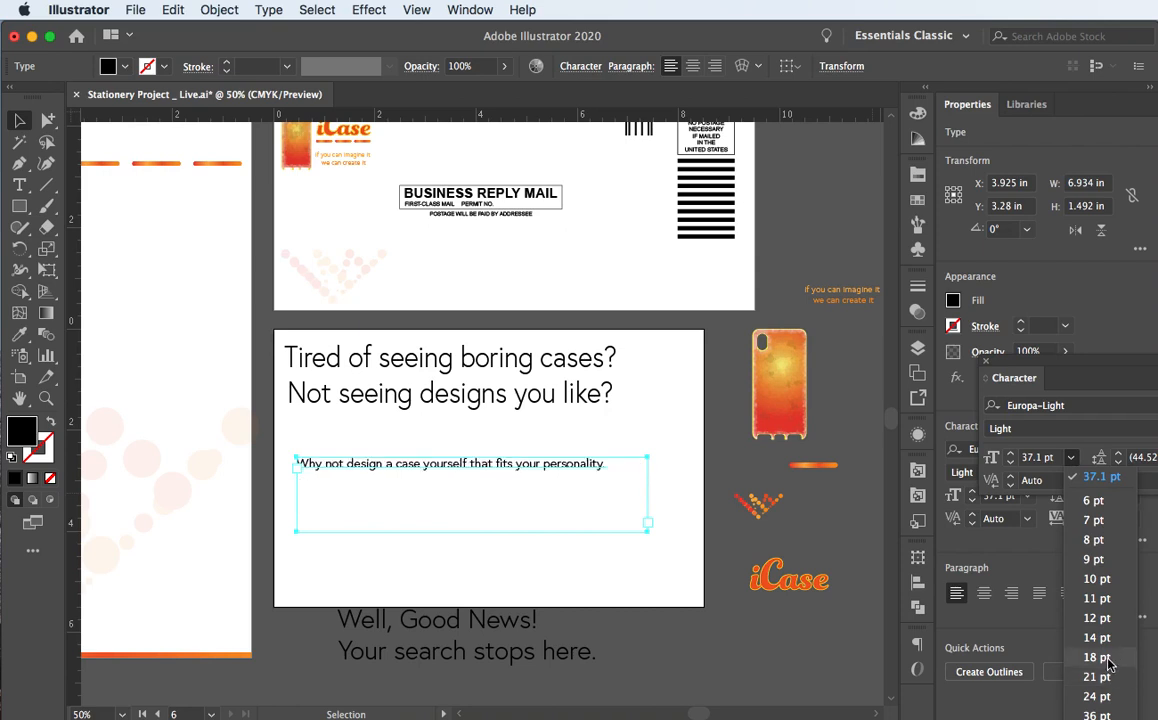
pyautogui.click(1095, 696)
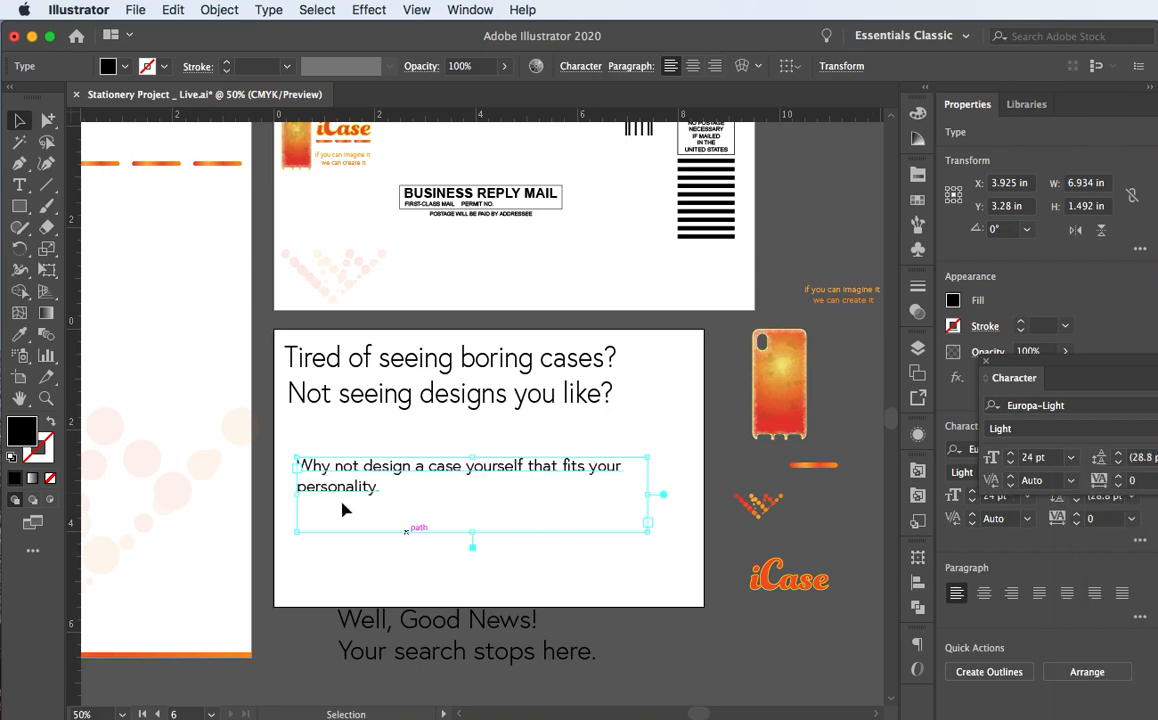
# Move the closing sentence up under the headline and narrow its frame to about 6.4 in so "your" wraps to the second line
pyautogui.moveTo(375, 472); pyautogui.dragTo(367, 440)
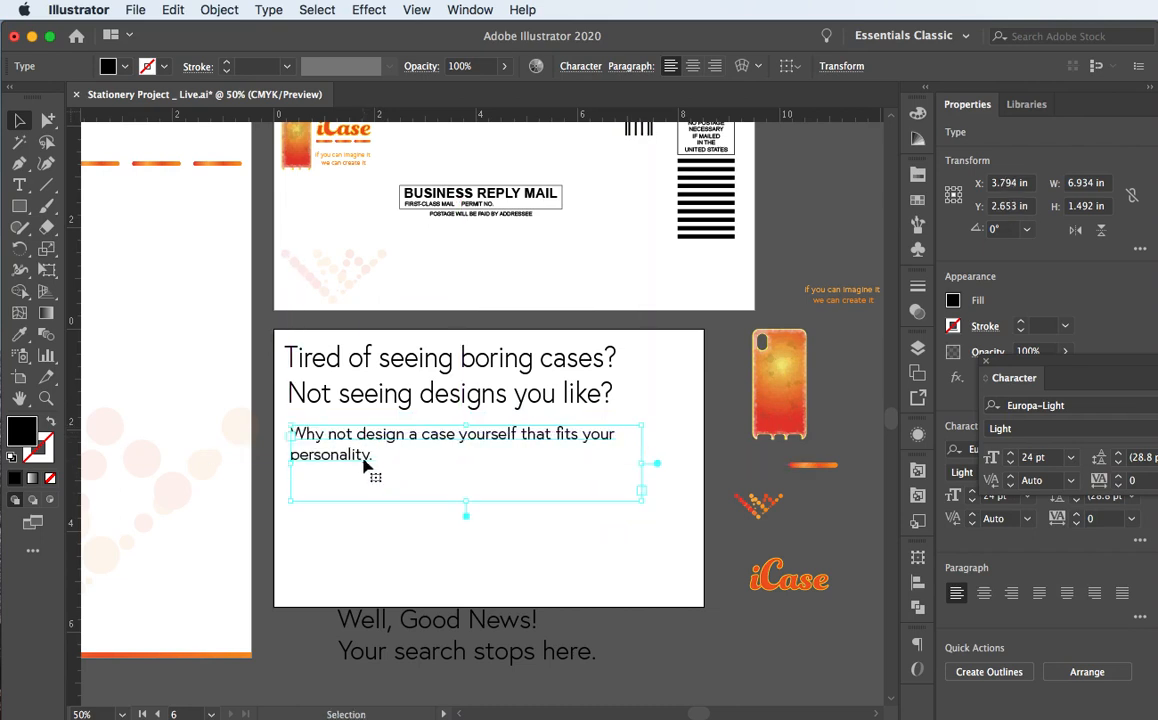
pyautogui.moveTo(637, 465); pyautogui.dragTo(613, 464)
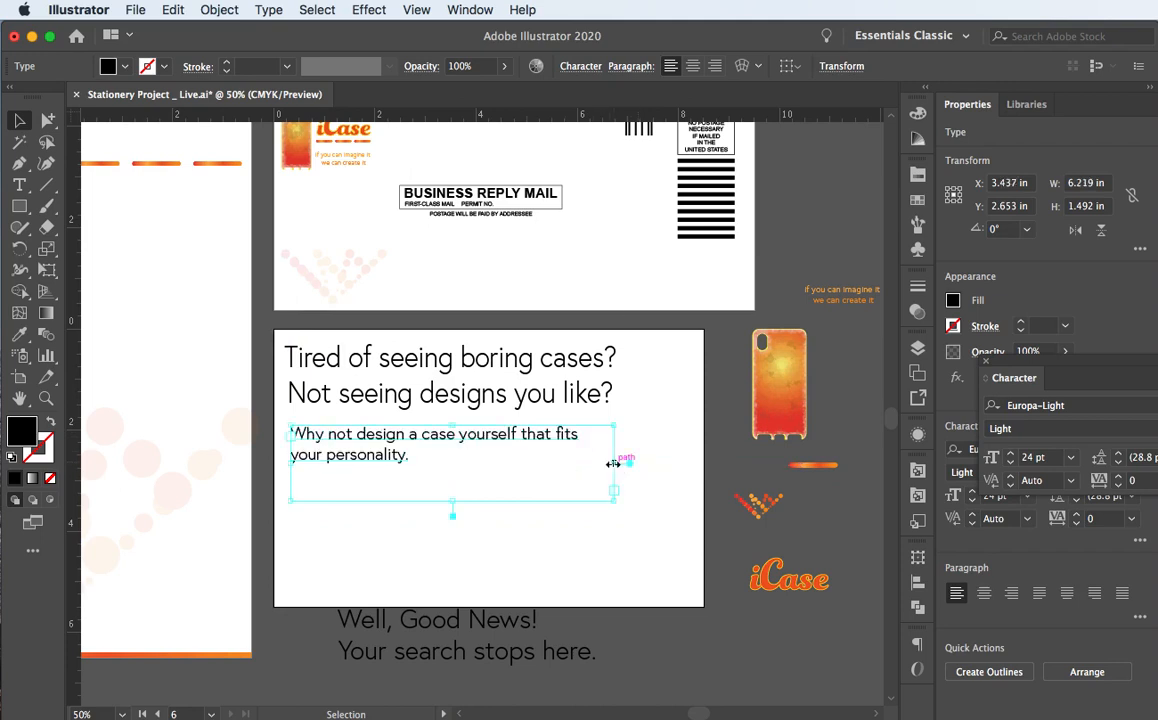
pyautogui.click(382, 420)
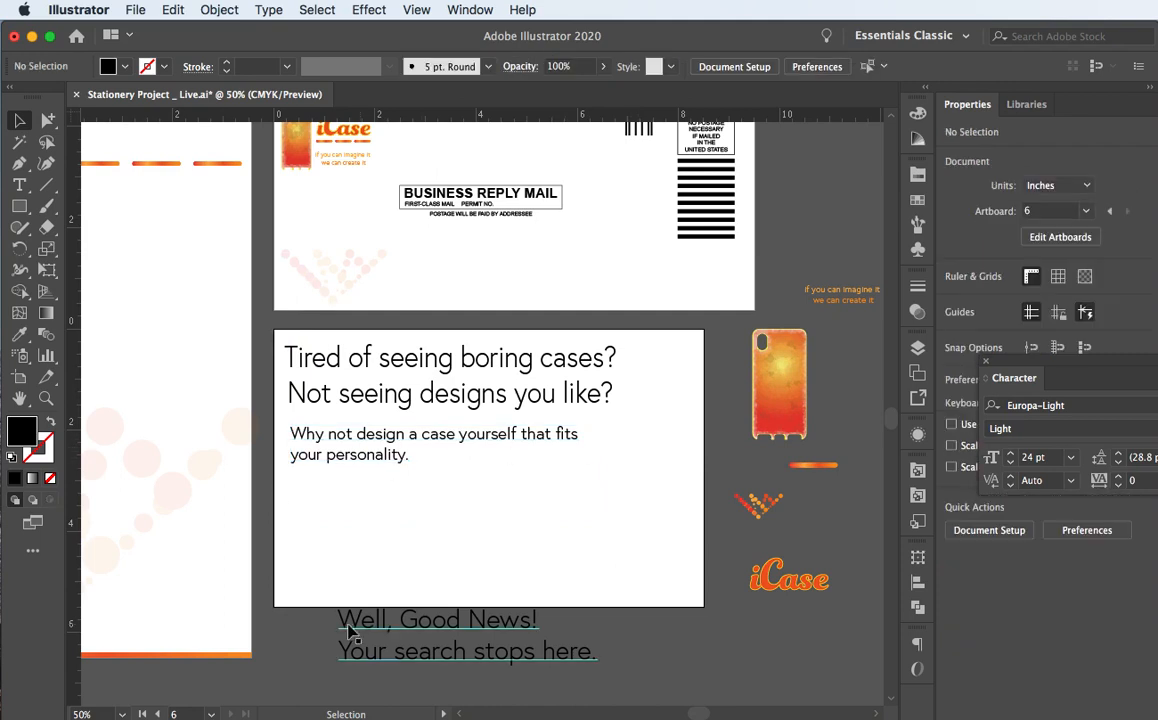
# Change the two-line headline's font to Europa-Bold
pyautogui.click(368, 404)
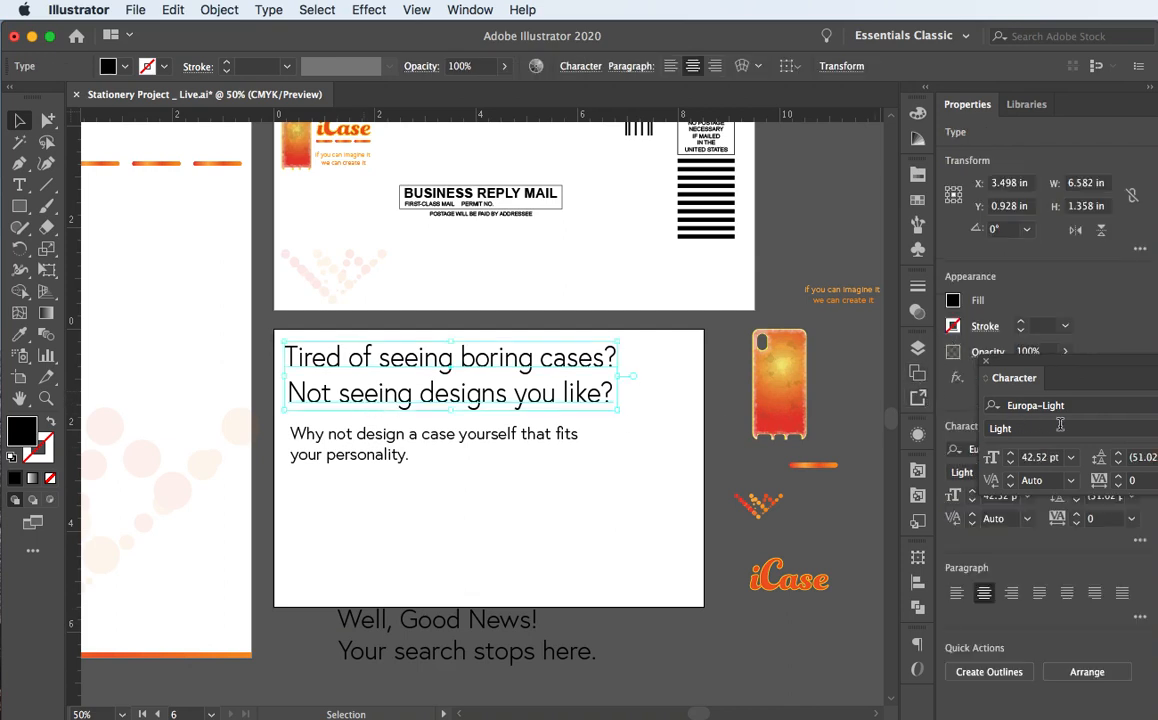
pyautogui.moveTo(1060, 365); pyautogui.dragTo(970, 230)
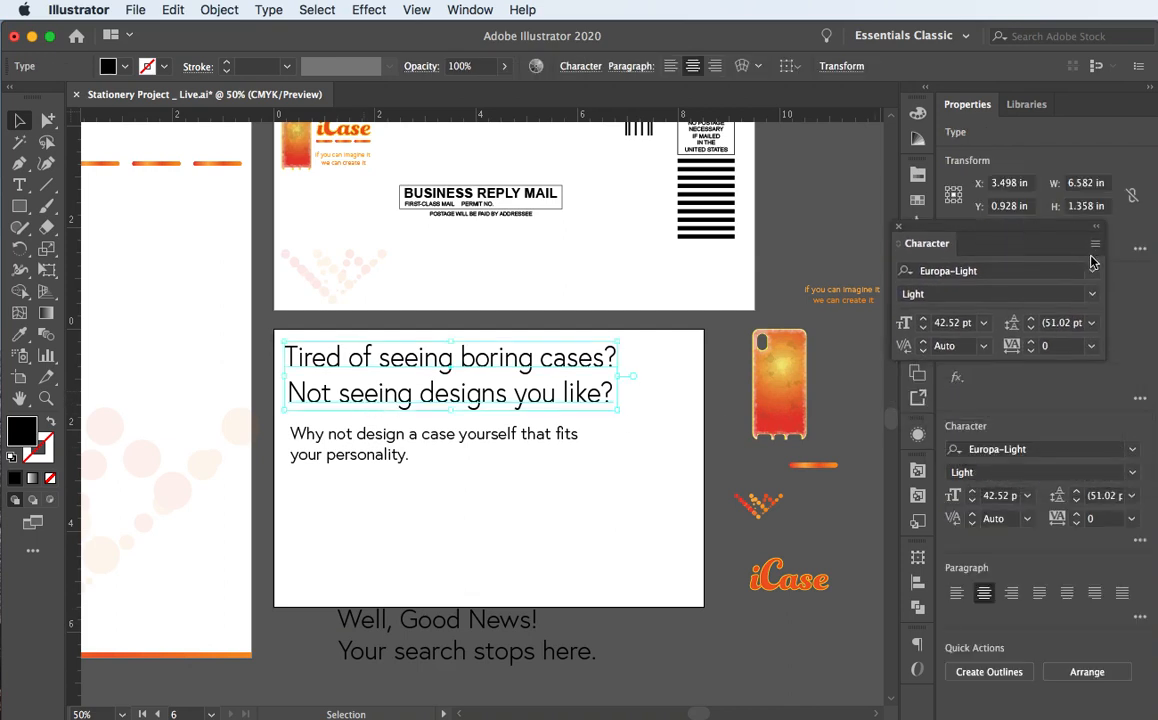
pyautogui.click(1094, 277)
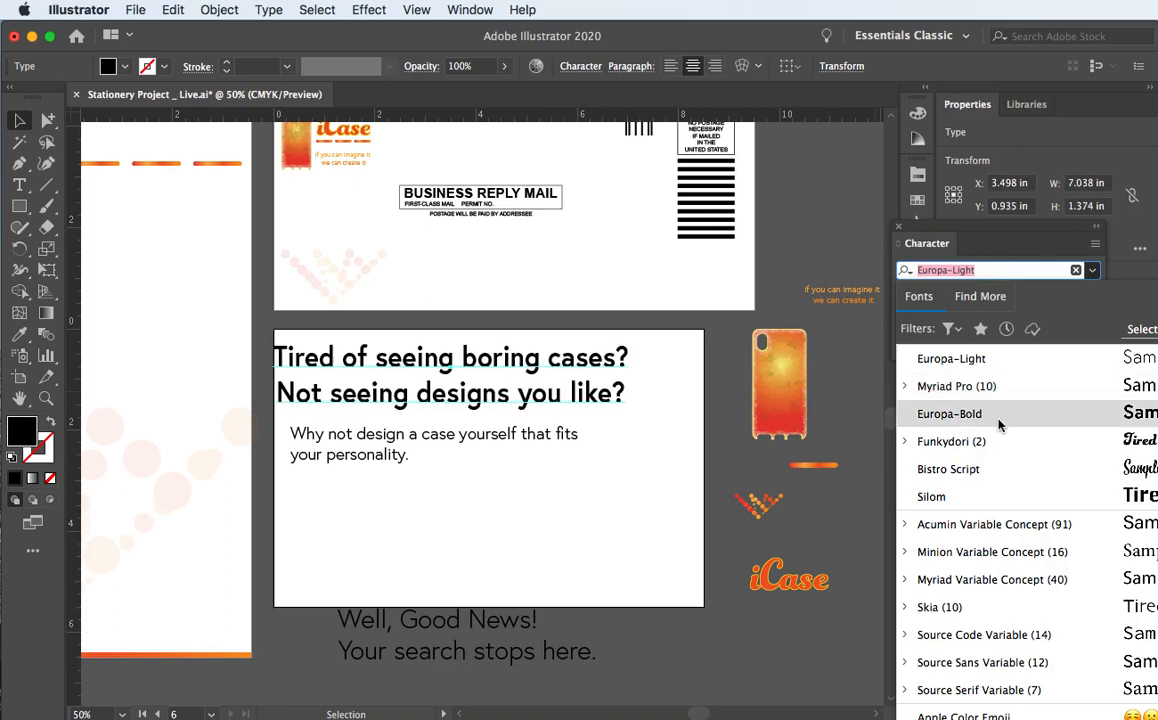
pyautogui.click(997, 416)
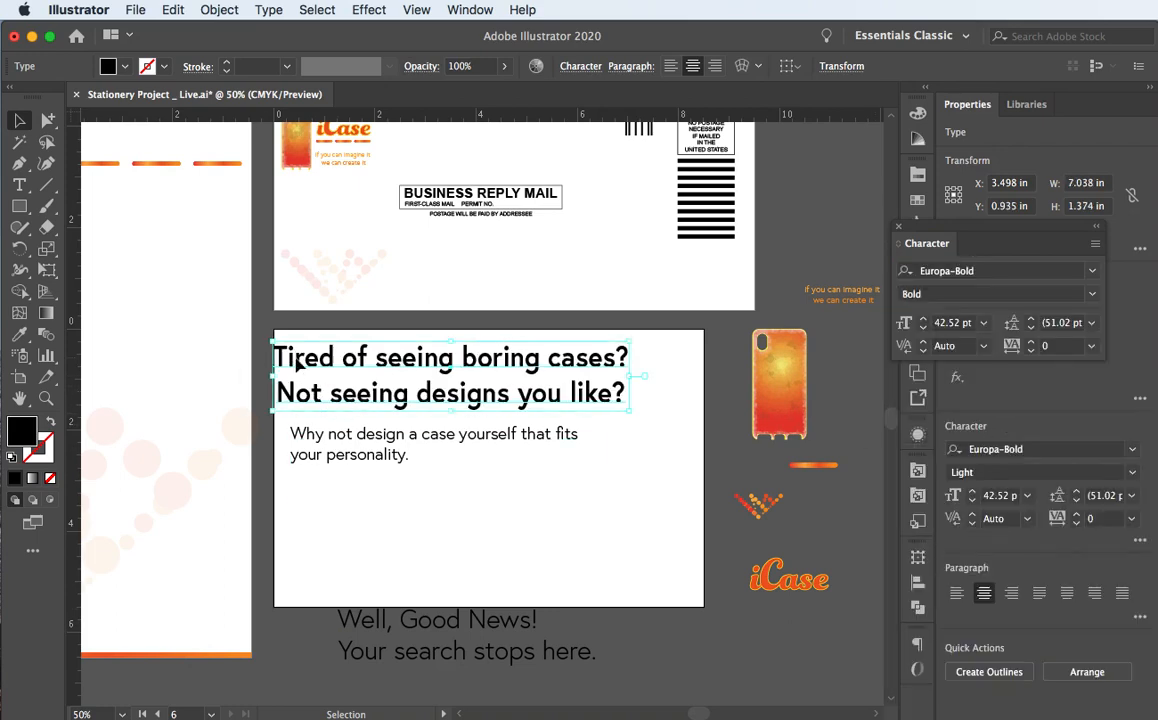
# Shift the bold headline in from the card's left edge and nudge the closing sentence slightly right to line up beneath it
pyautogui.moveTo(288, 360); pyautogui.dragTo(330, 372)
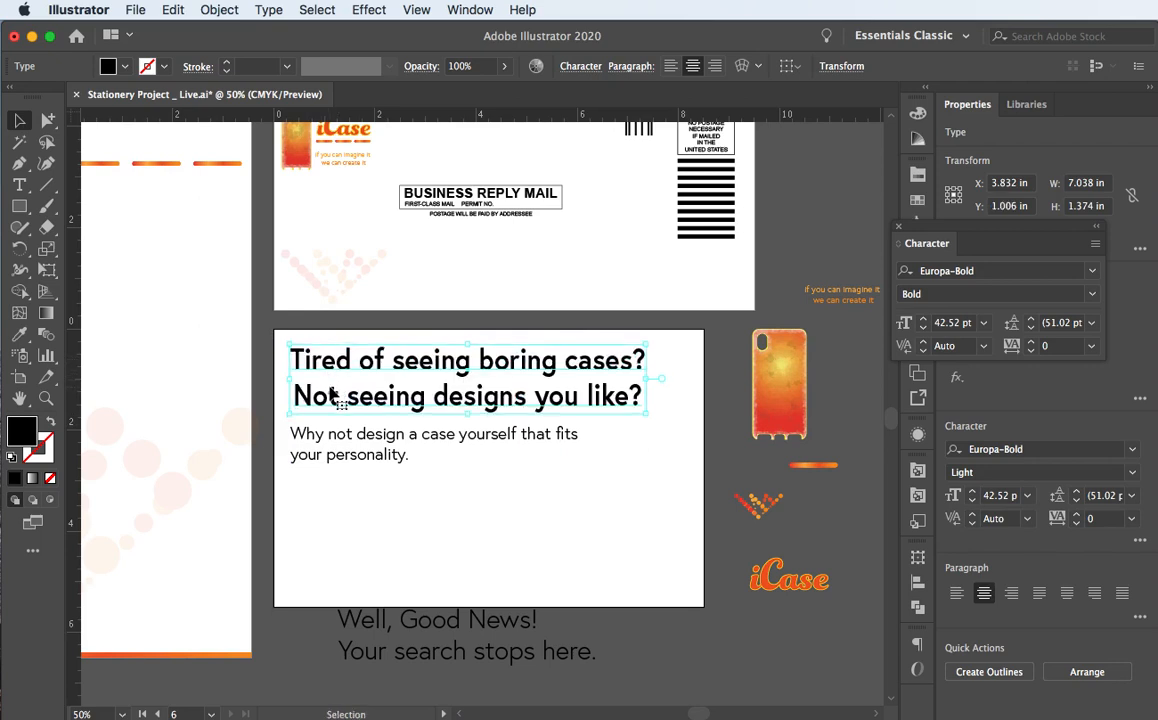
pyautogui.press('Left')
pyautogui.press('Left')
pyautogui.press('Left')
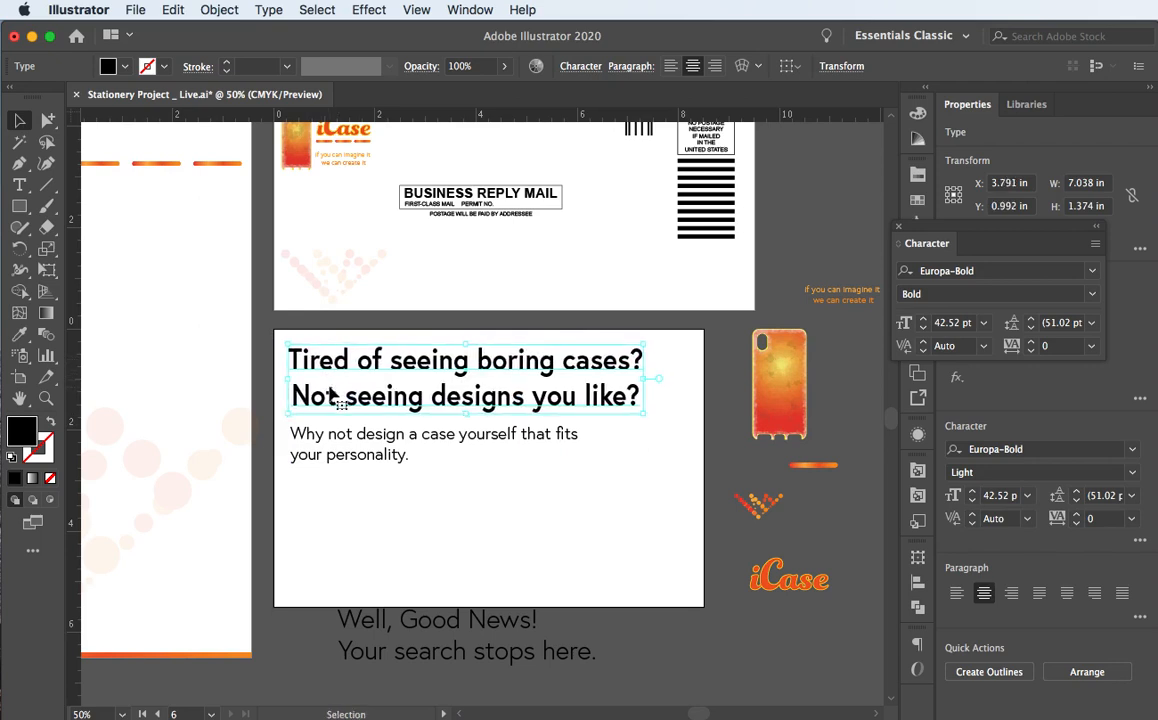
pyautogui.click(322, 441)
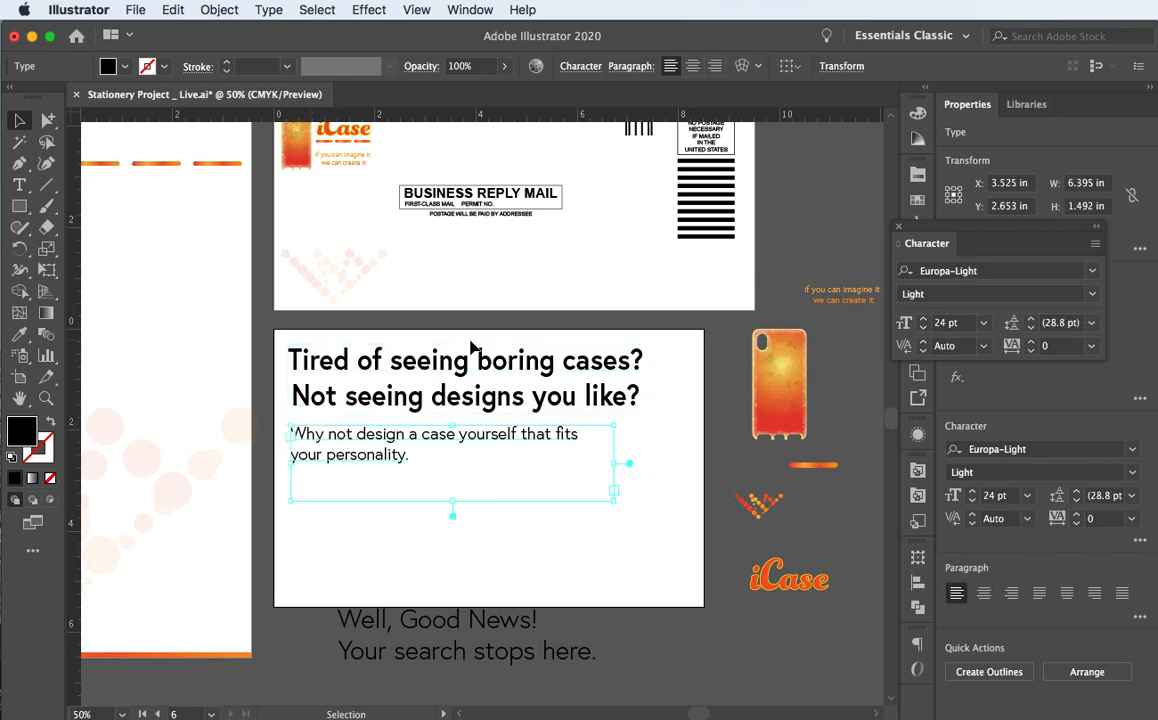
pyautogui.scroll(-5, 474, 347)
pyautogui.hscroll(-2, 474, 347)
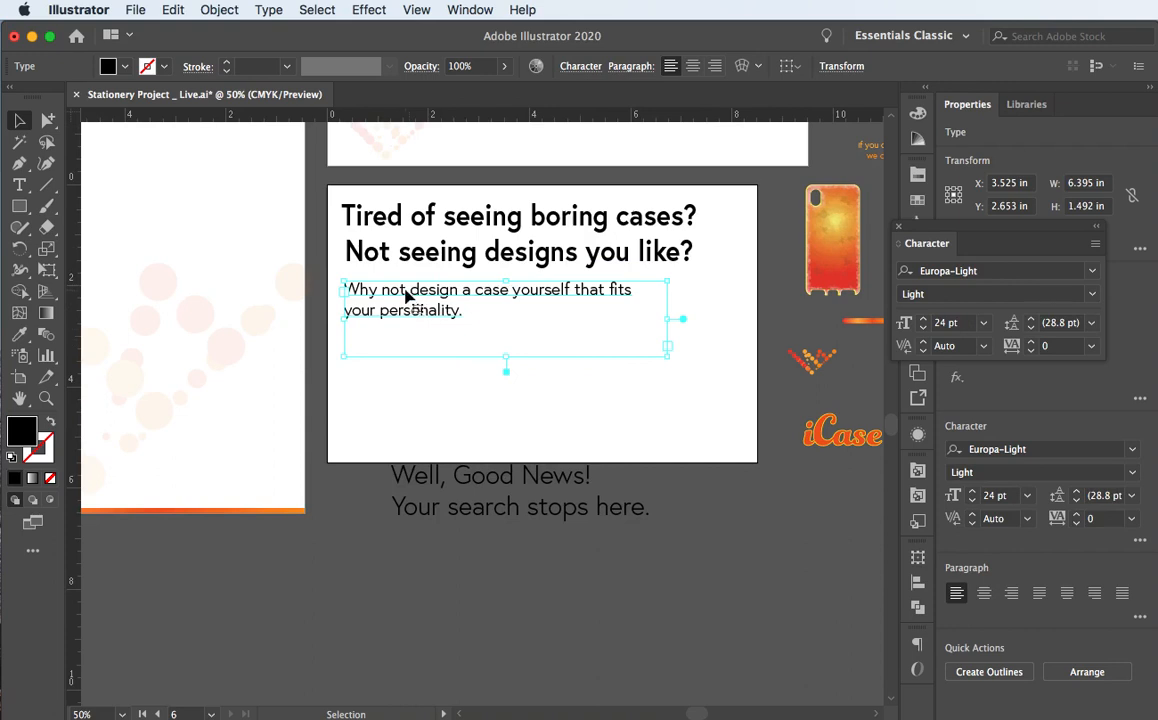
pyautogui.moveTo(407, 296); pyautogui.dragTo(411, 296)
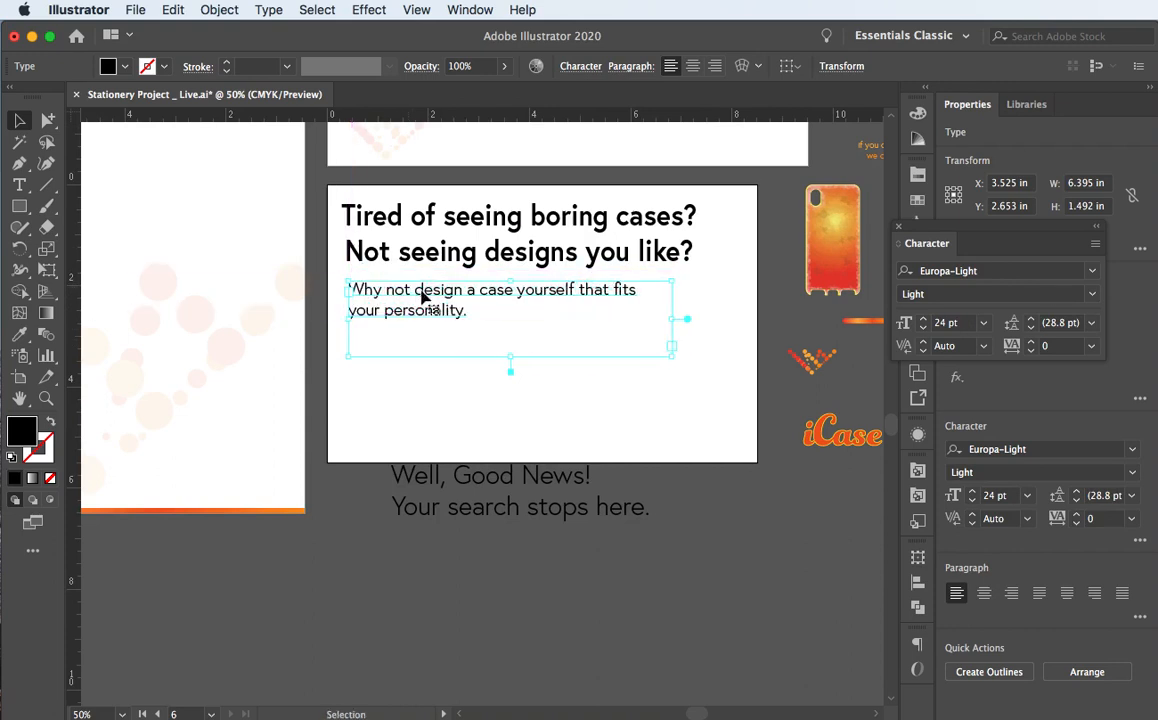
# Place the dotted accent logo in the card's lower-right corner and bring the "Well, Good News!" subline back onto the card below the closing sentence
pyautogui.click(818, 368)
pyautogui.moveTo(818, 370); pyautogui.dragTo(713, 449)
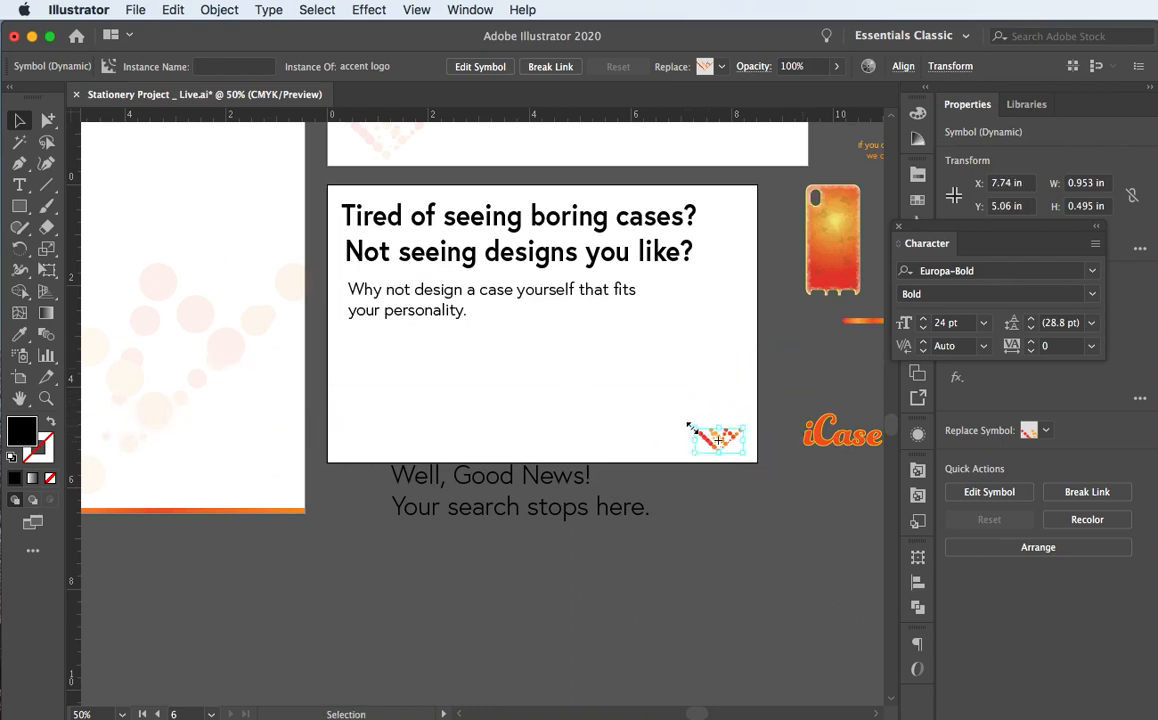
pyautogui.click(615, 397)
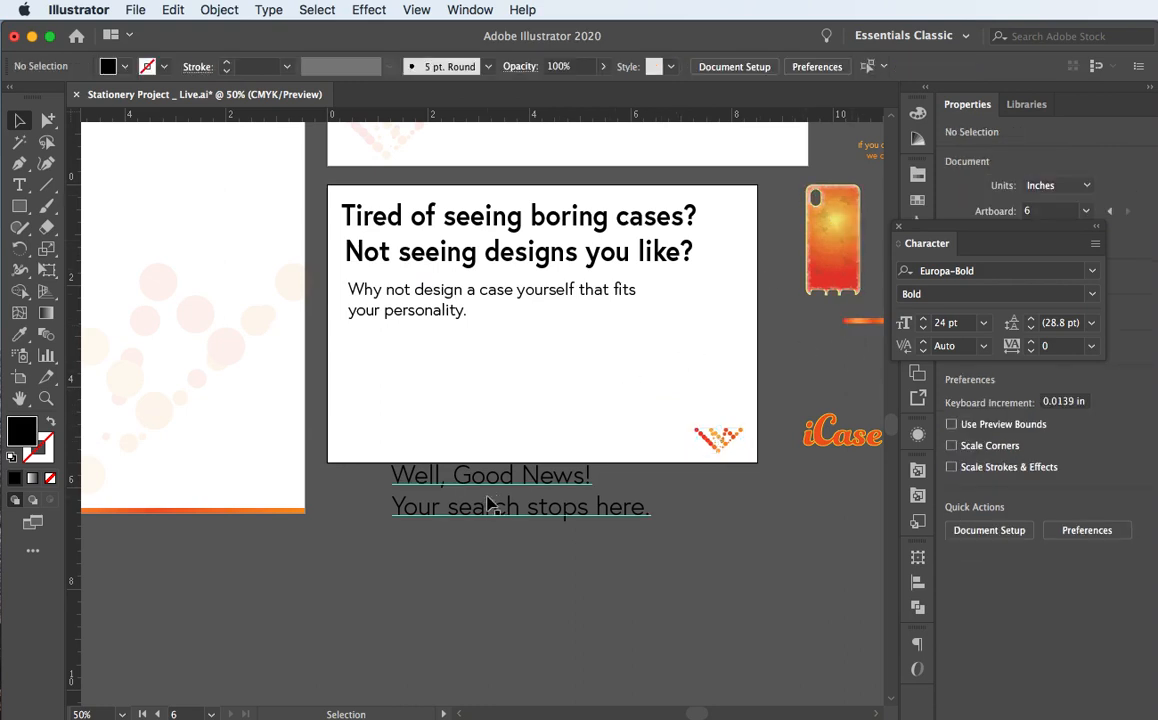
pyautogui.moveTo(489, 491); pyautogui.dragTo(440, 369)
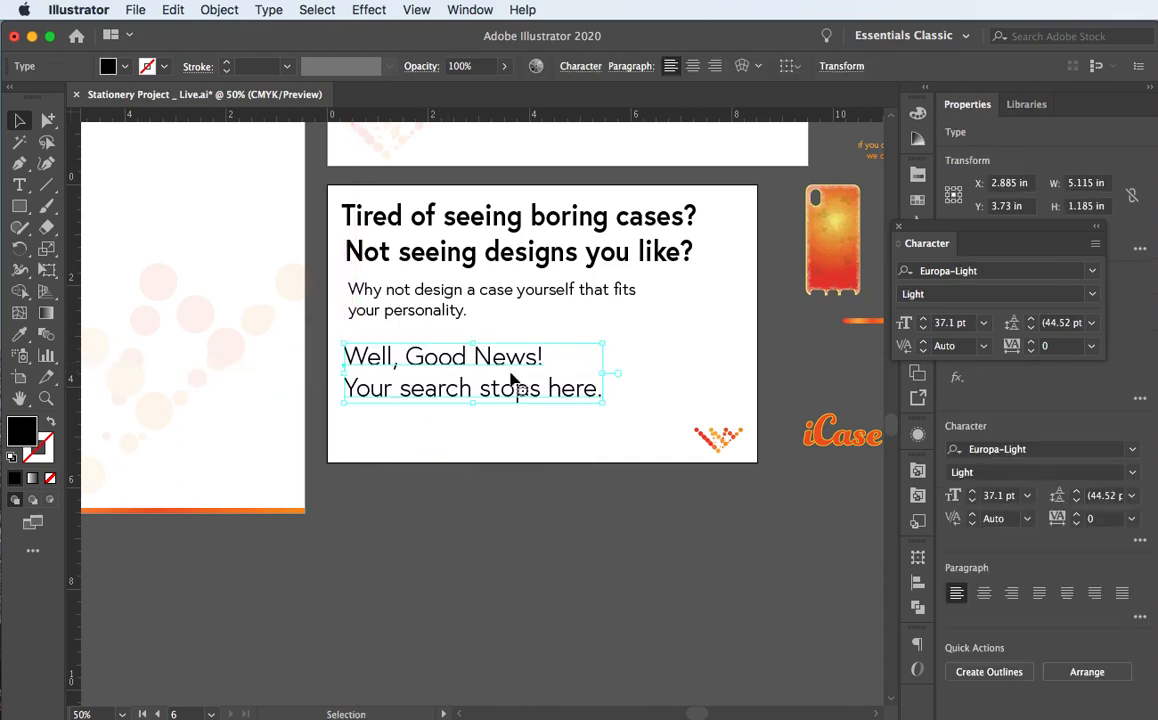
pyautogui.click(615, 393)
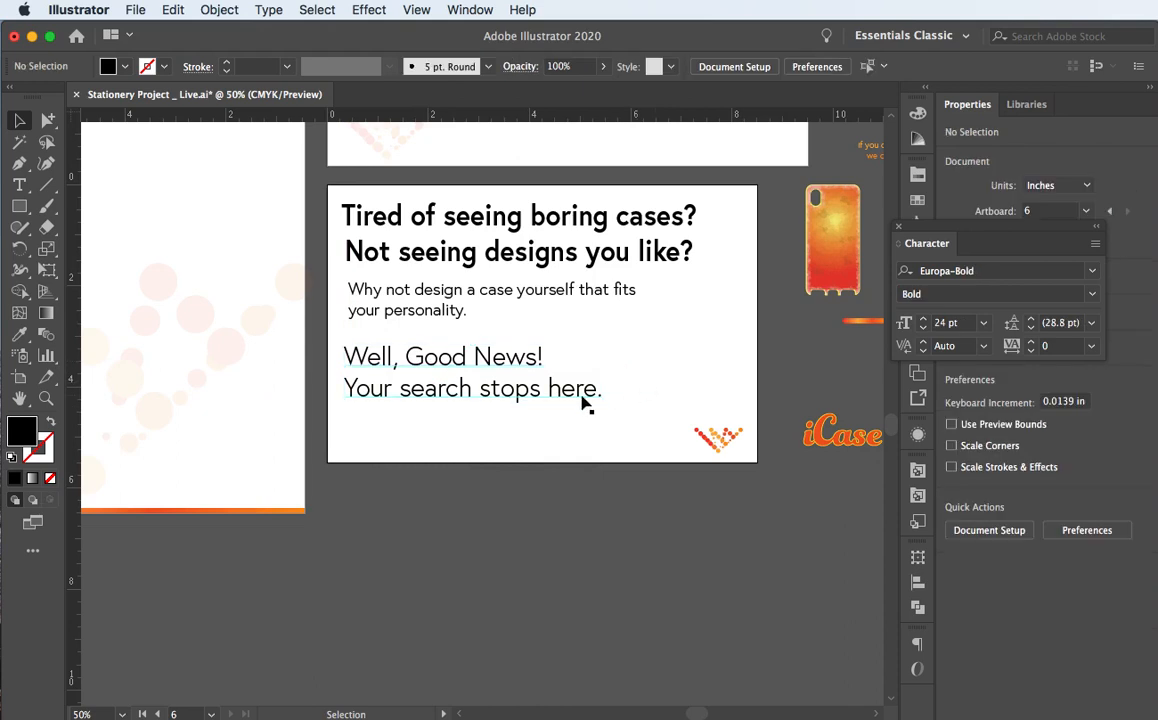
# Place the iCase type logo to the right of the subline and enlarge it to about 2.29 by 0.95 in
pyautogui.click(831, 442)
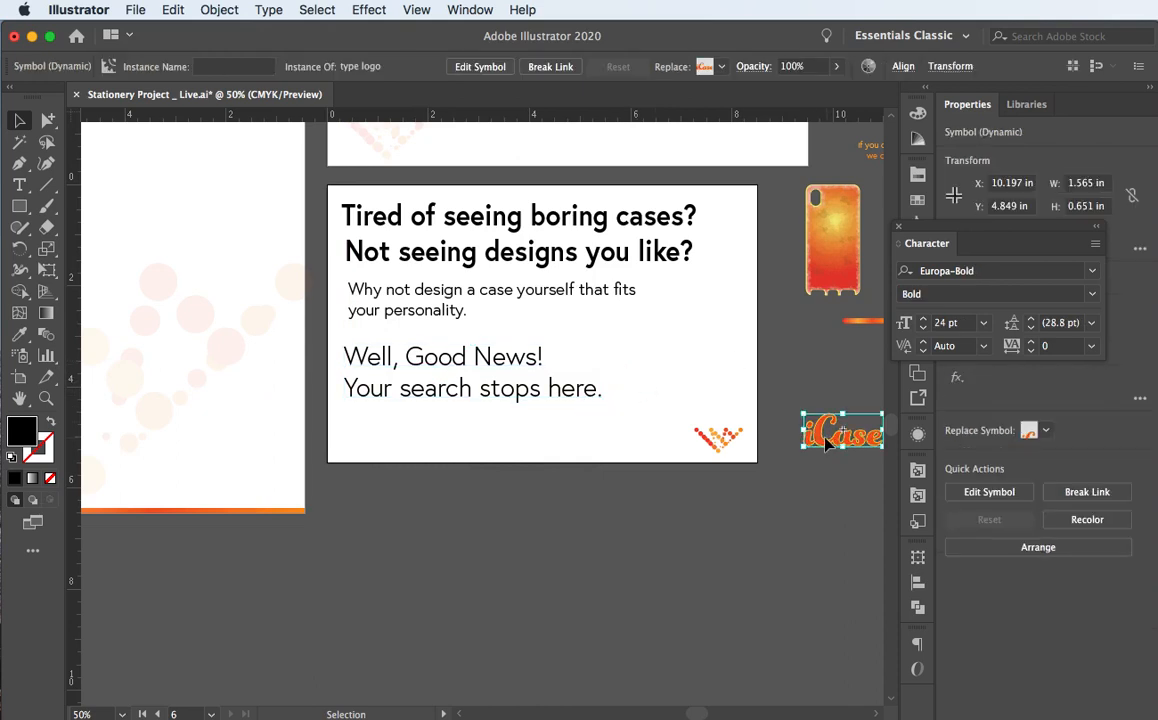
pyautogui.moveTo(826, 444); pyautogui.dragTo(750, 398)
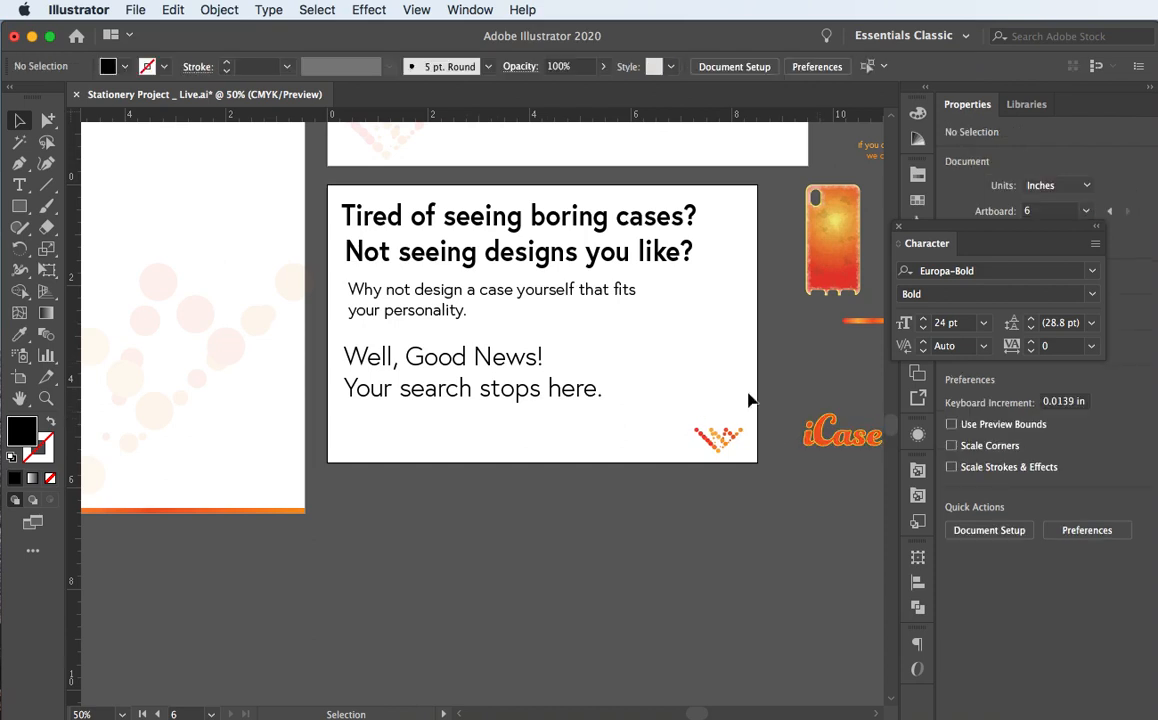
pyautogui.click(831, 442)
pyautogui.moveTo(831, 442); pyautogui.dragTo(587, 347)
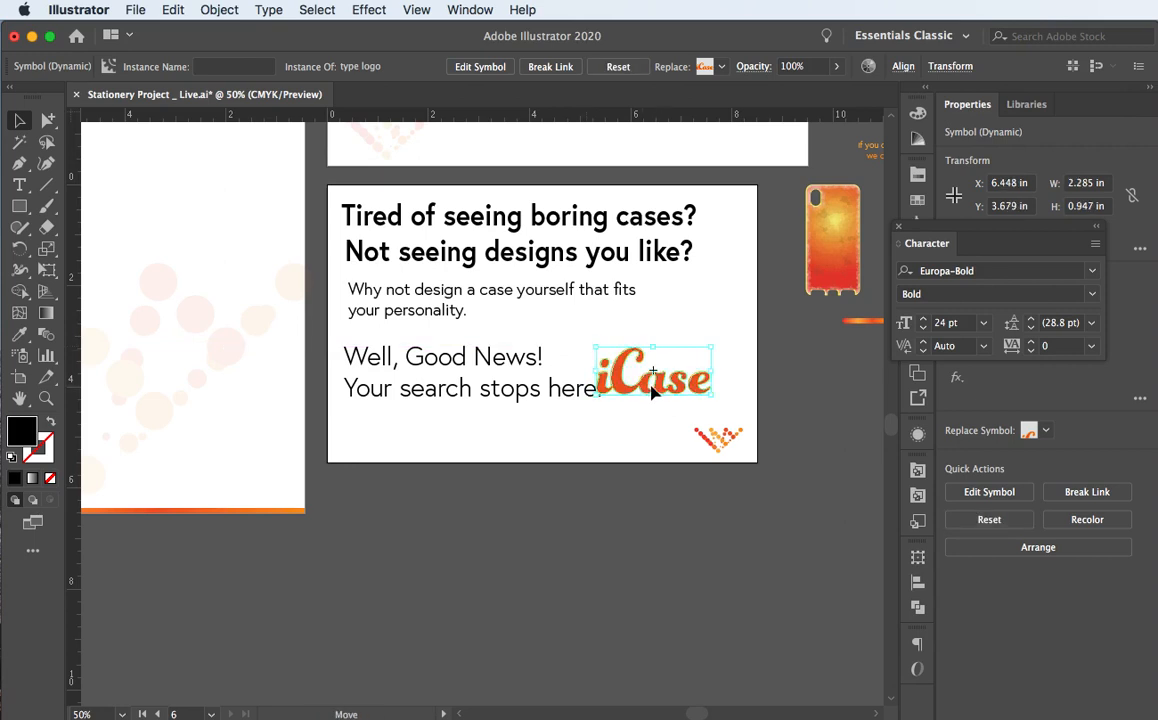
# Move the iCase type logo right until it clears the end of the subline and sits near the card's right edge
pyautogui.moveTo(652, 396); pyautogui.dragTo(678, 389)
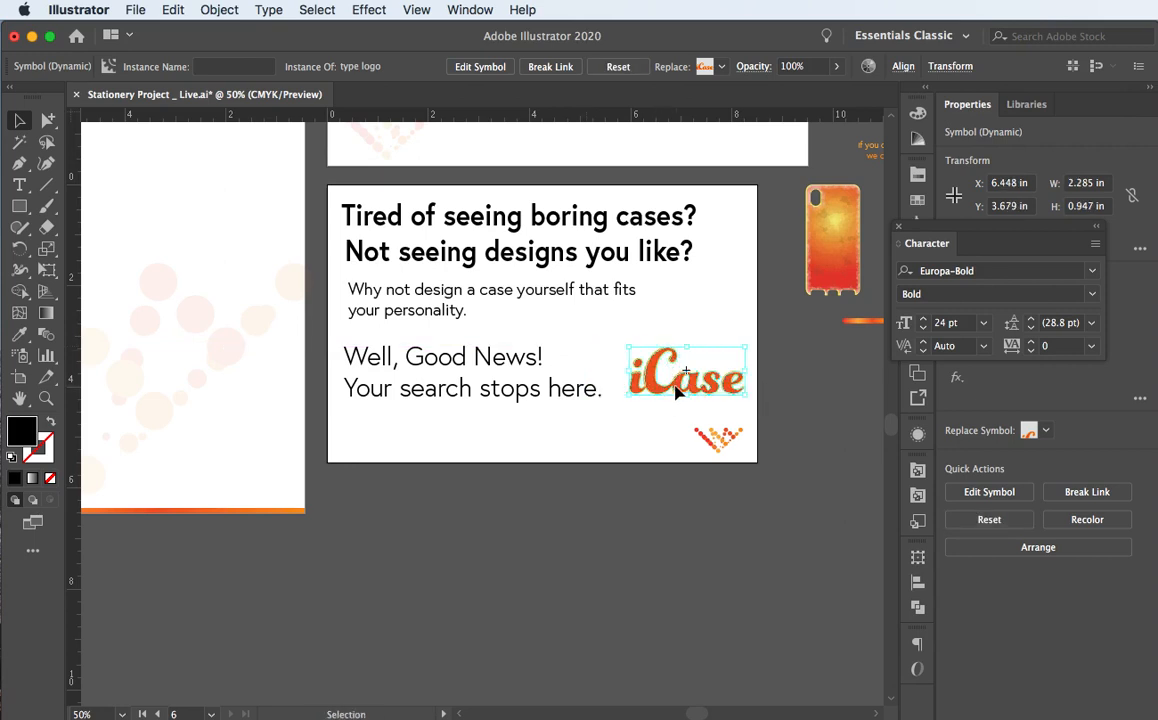
pyautogui.click(617, 433)
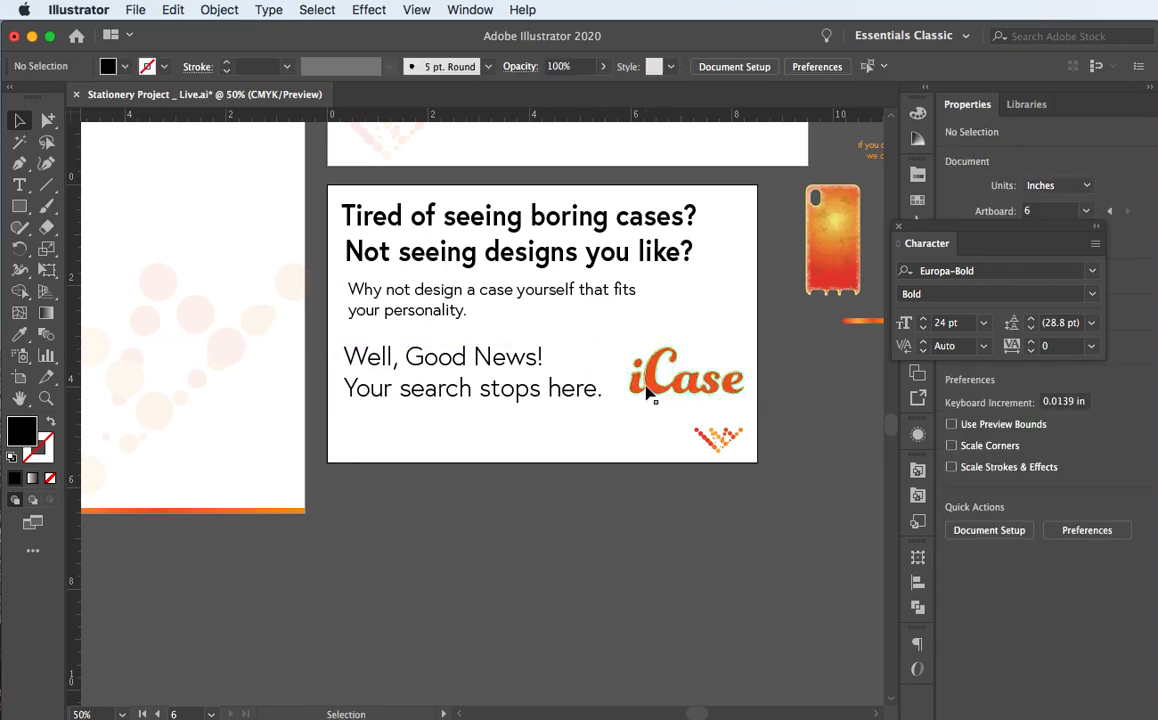
pyautogui.moveTo(641, 396); pyautogui.dragTo(655, 396)
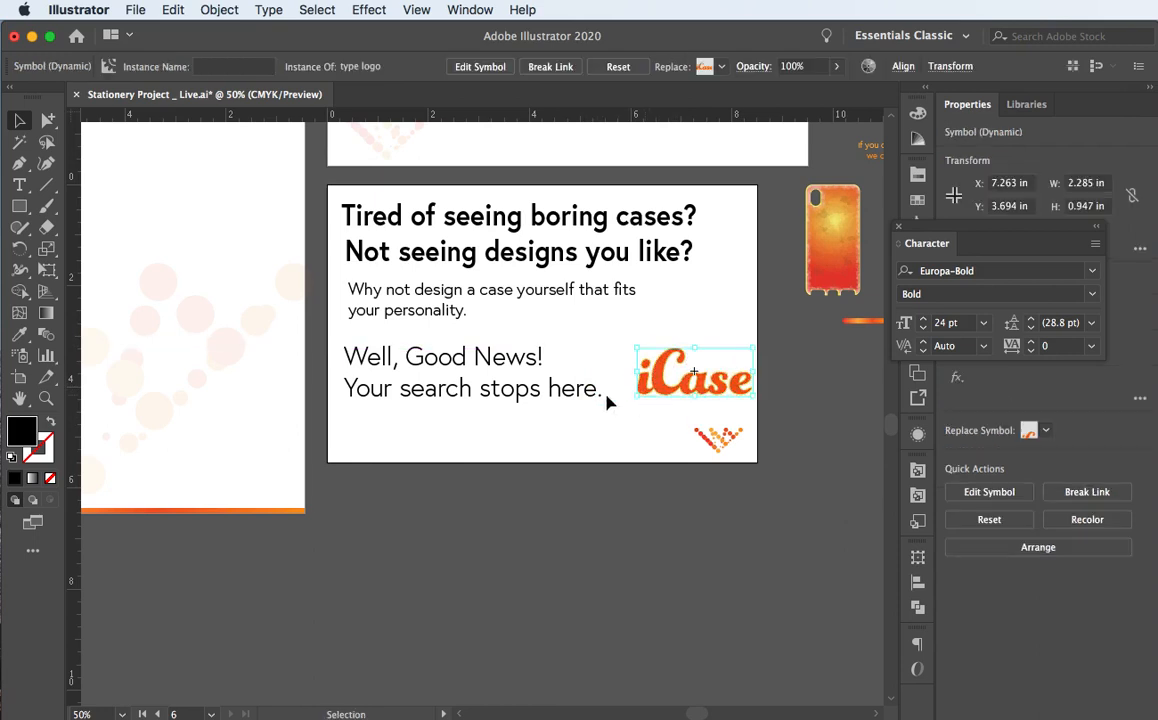
# Replace the period ending the subline's second line so that it reads "Your search stops here at"
pyautogui.press('t')
pyautogui.click(620, 398)
pyautogui.press('BackSpace')
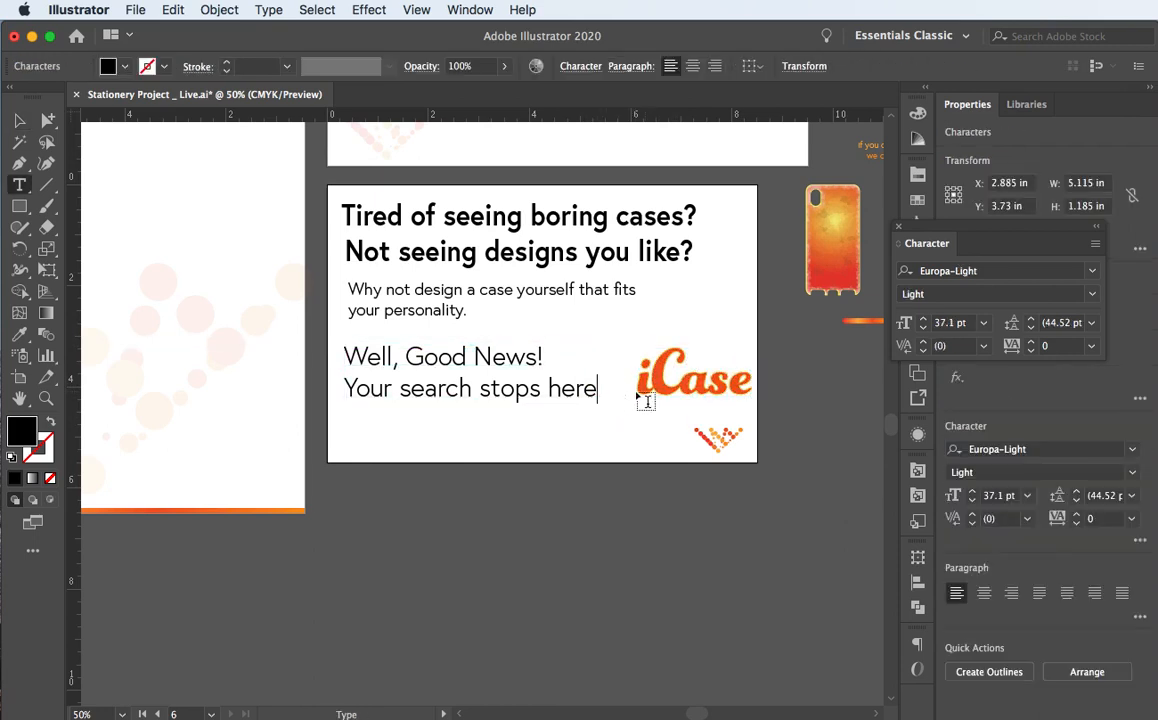
pyautogui.write('at')
pyautogui.click(19, 122)
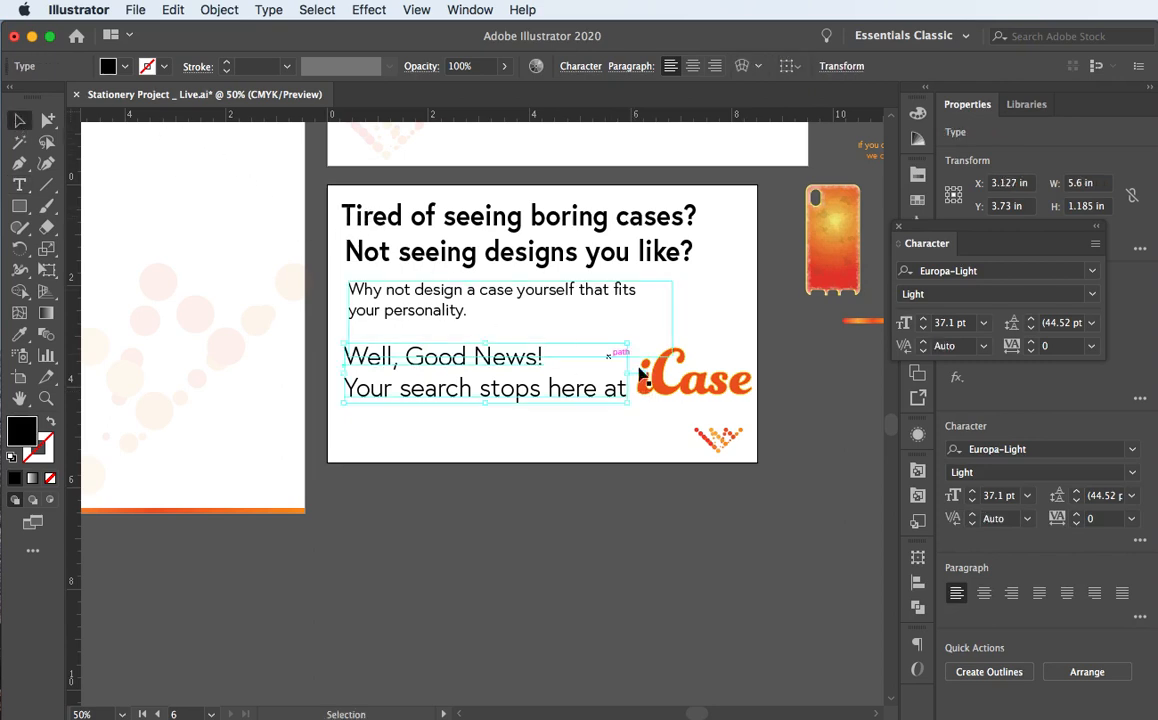
# Nudge the iCase type logo slightly left, closer to the word "at"
pyautogui.click(682, 390)
pyautogui.press('Left')
pyautogui.press('Left')
pyautogui.press('Left')
pyautogui.press('Left')
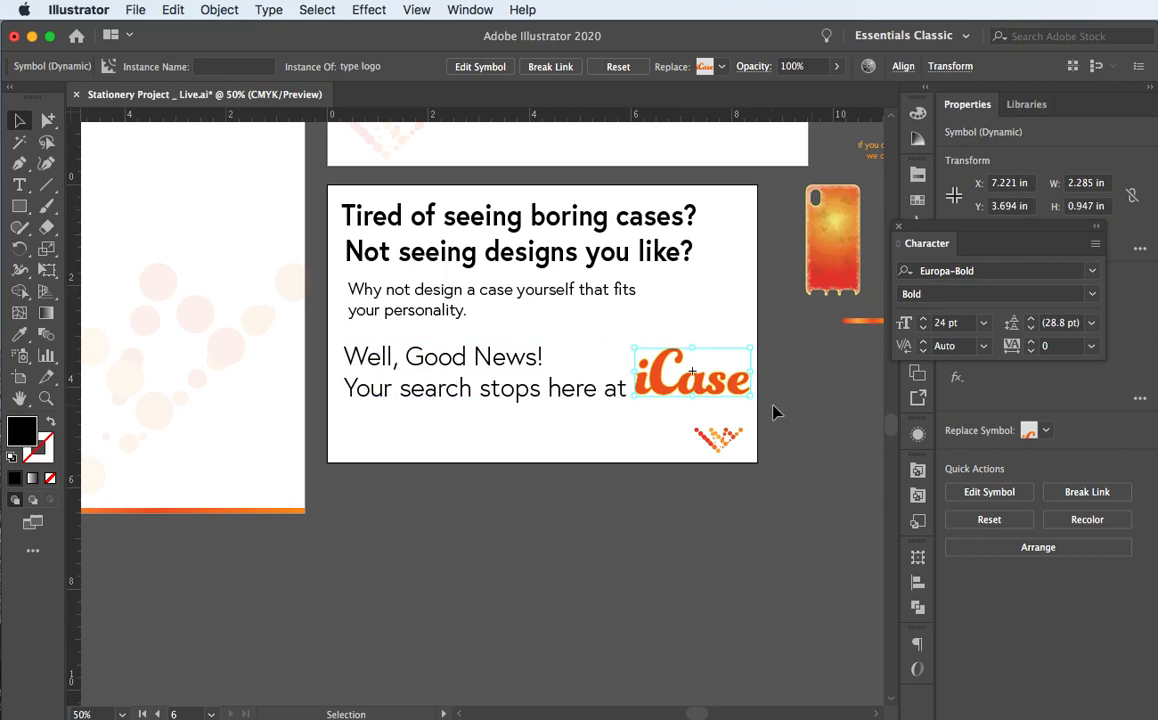
pyautogui.press('Left')
pyautogui.press('Left')
pyautogui.press('Left')
pyautogui.press('Left')
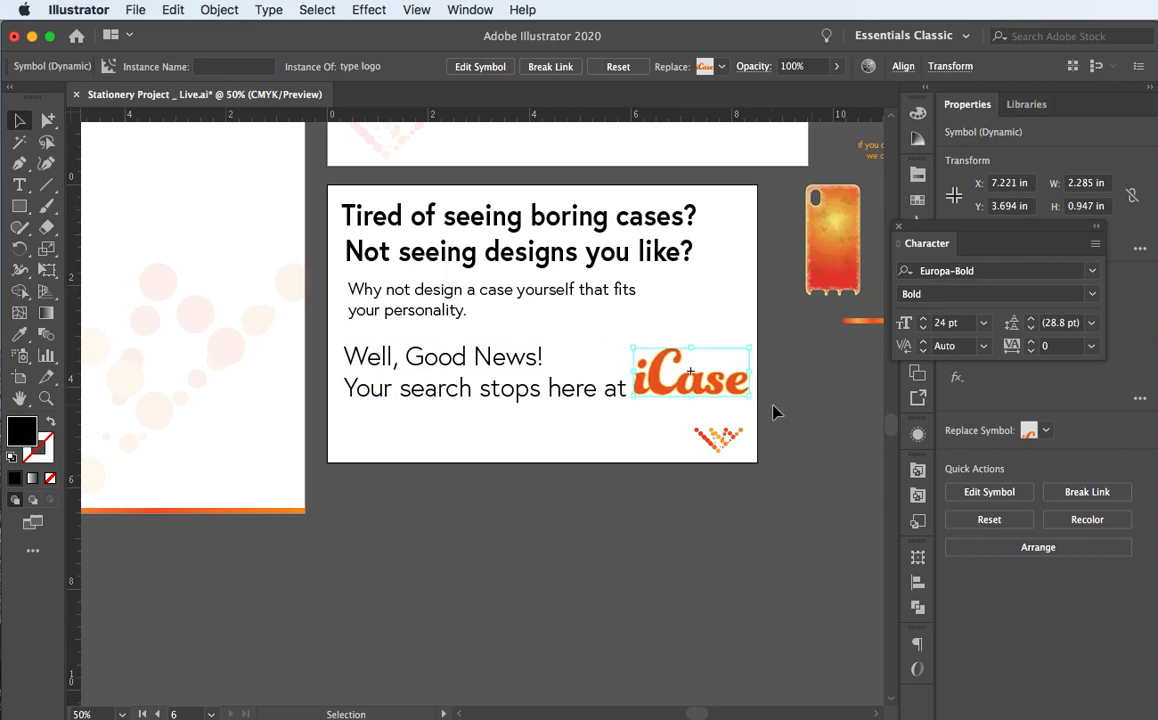
# Reduce the "Well, Good News!" text's font size to 35 pt
pyautogui.click(553, 396)
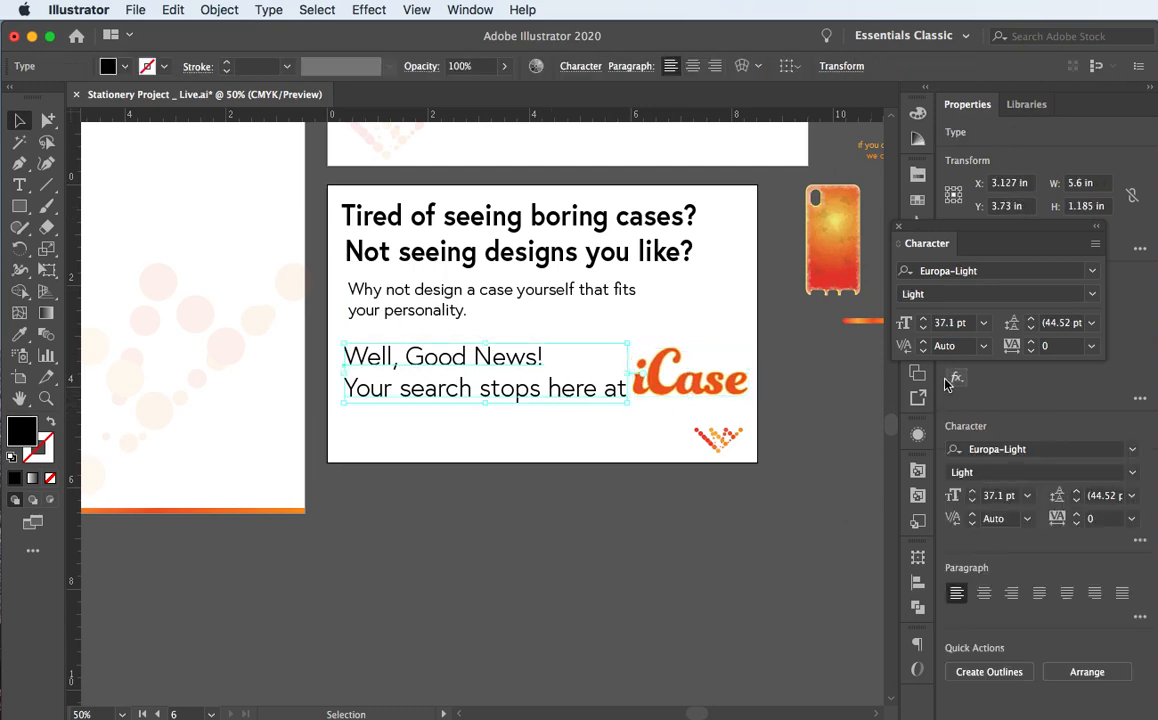
pyautogui.click(925, 330)
pyautogui.click(925, 330)
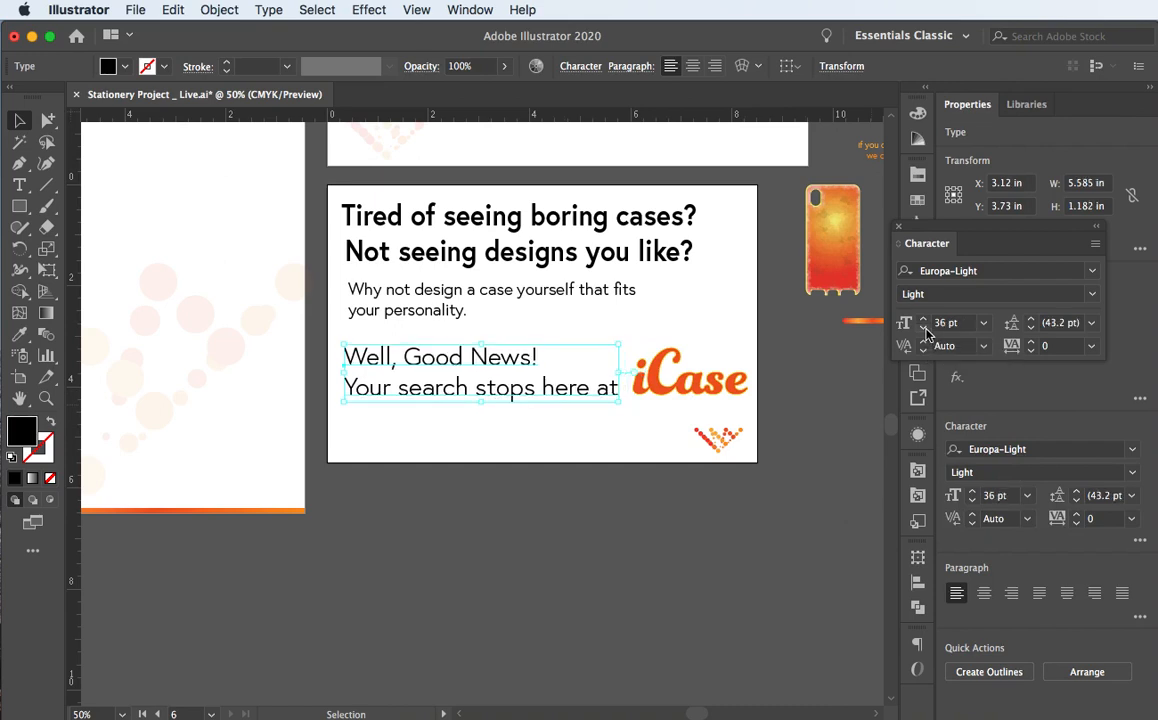
pyautogui.click(925, 330)
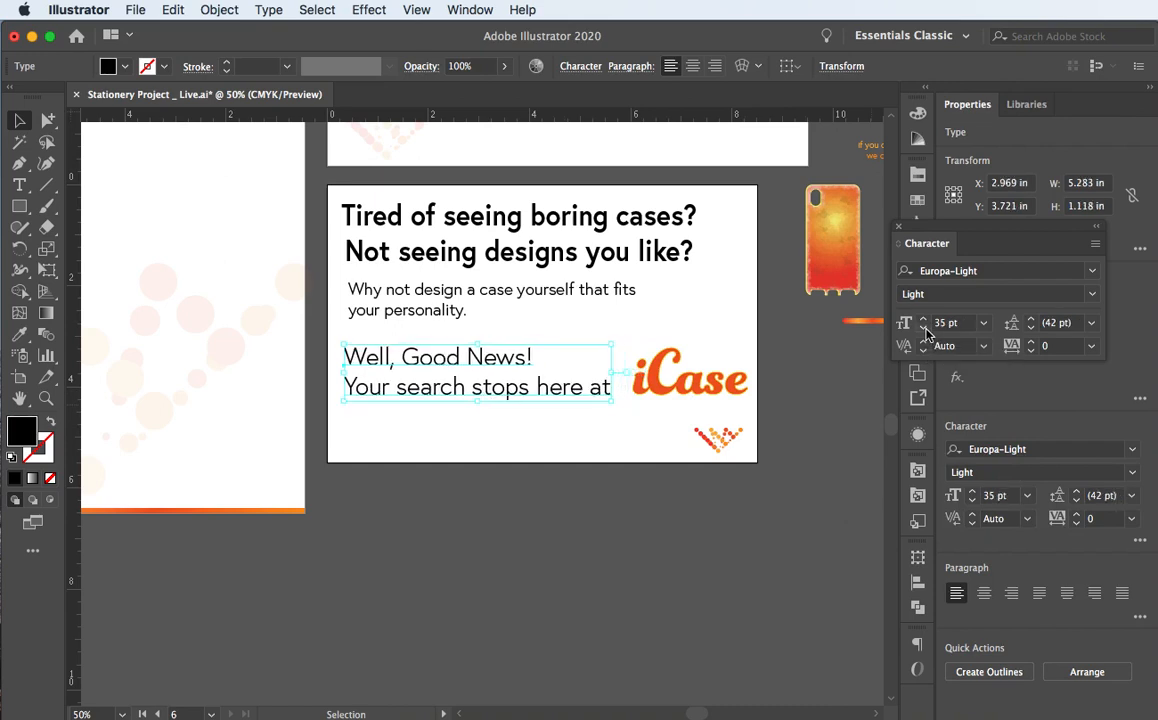
# Shrink the iCase type logo to about 2.27 by 0.94 in and shift it left toward the end of the subline
pyautogui.click(634, 390)
pyautogui.moveTo(630, 396); pyautogui.dragTo(631, 395)
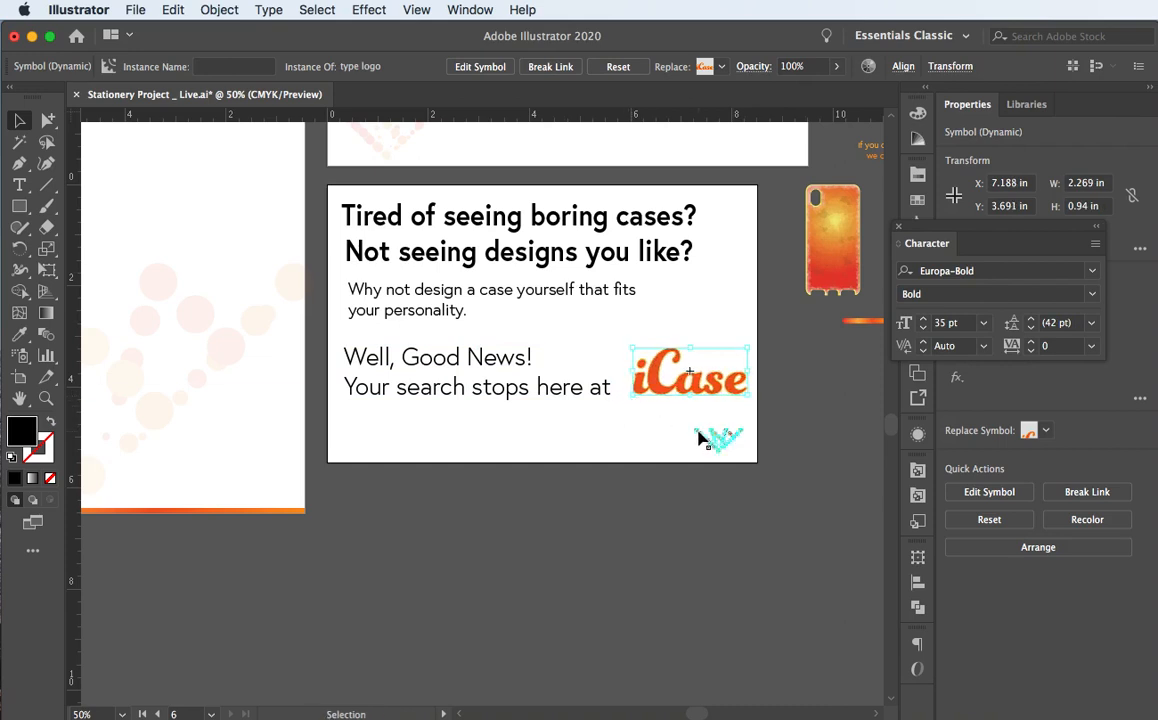
pyautogui.press('Left')
pyautogui.press('Left')
pyautogui.press('Left')
pyautogui.press('Left')
pyautogui.press('Left')
pyautogui.press('Left')
pyautogui.press('Left')
pyautogui.press('Left')
pyautogui.press('Left')
pyautogui.press('Left')
pyautogui.press('Left')
pyautogui.press('Left')
pyautogui.press('Left')
pyautogui.press('Left')
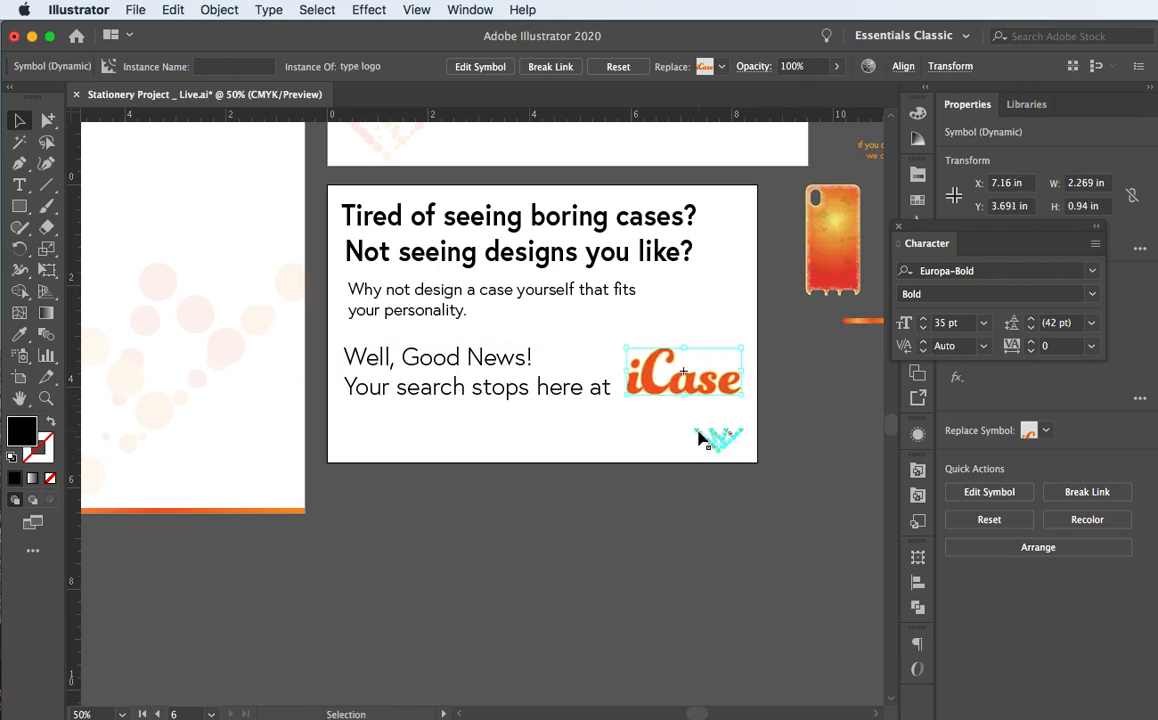
# Add an ellipsis after "at" so the second line reads "Your search stops here at..."
pyautogui.click(611, 396)
pyautogui.click(613, 396)
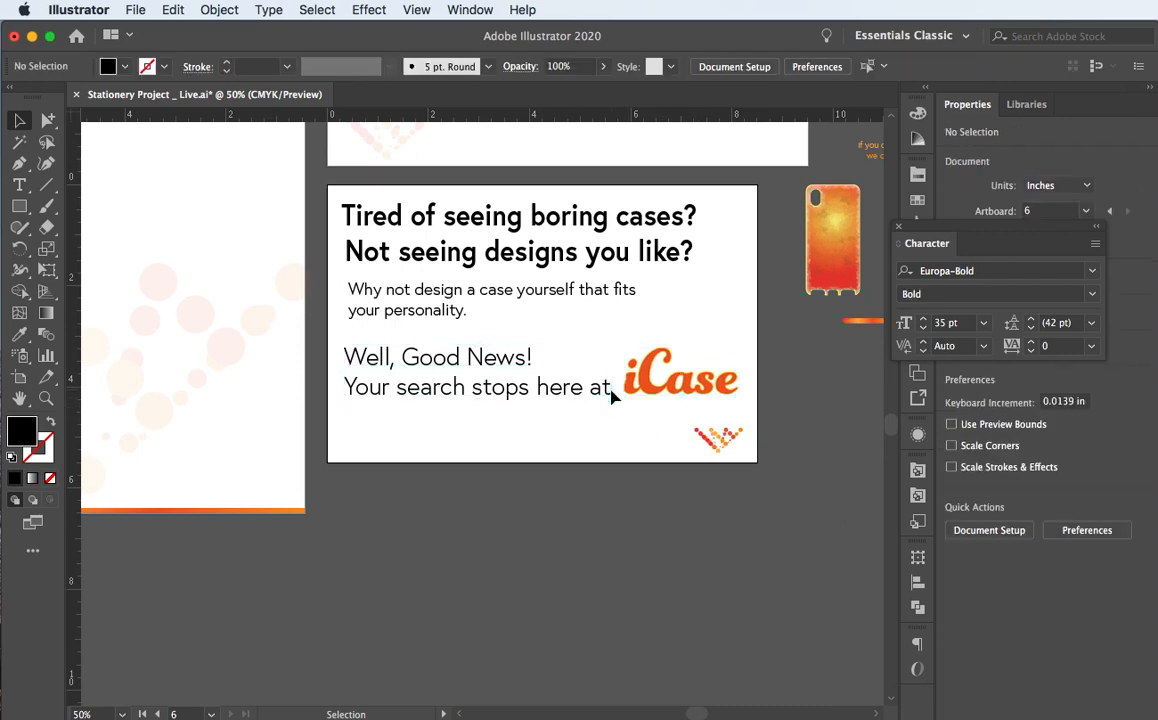
pyautogui.doubleClick(611, 390)
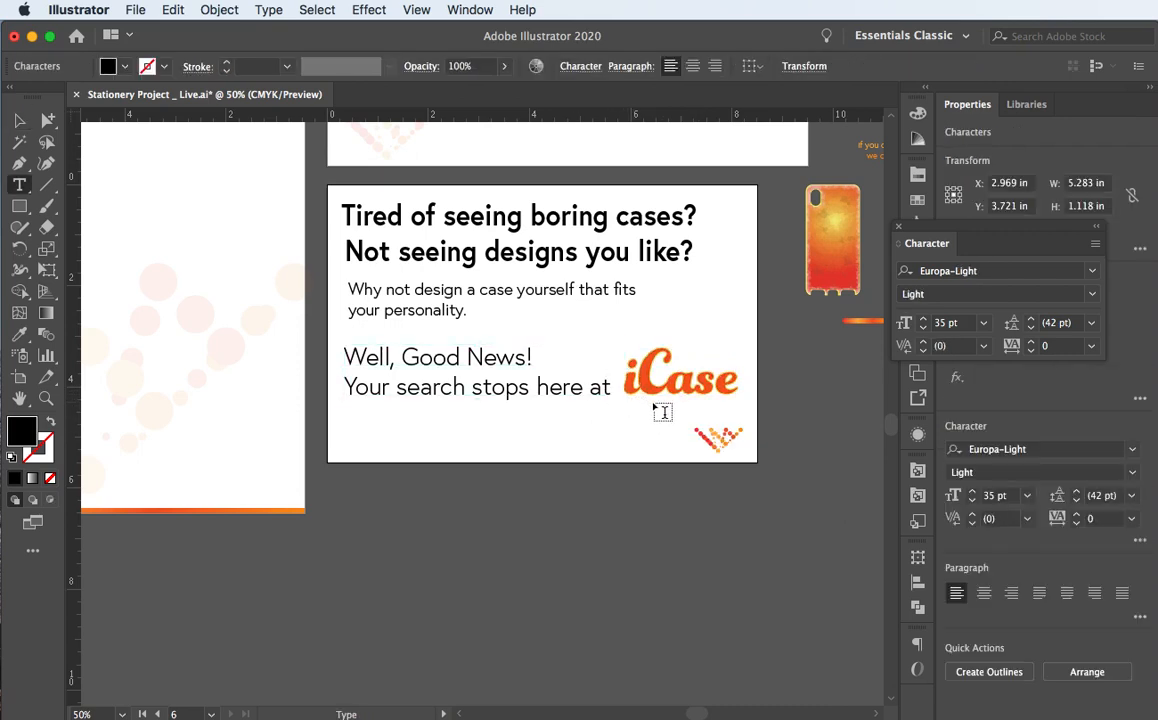
pyautogui.write('...')
pyautogui.click(19, 120)
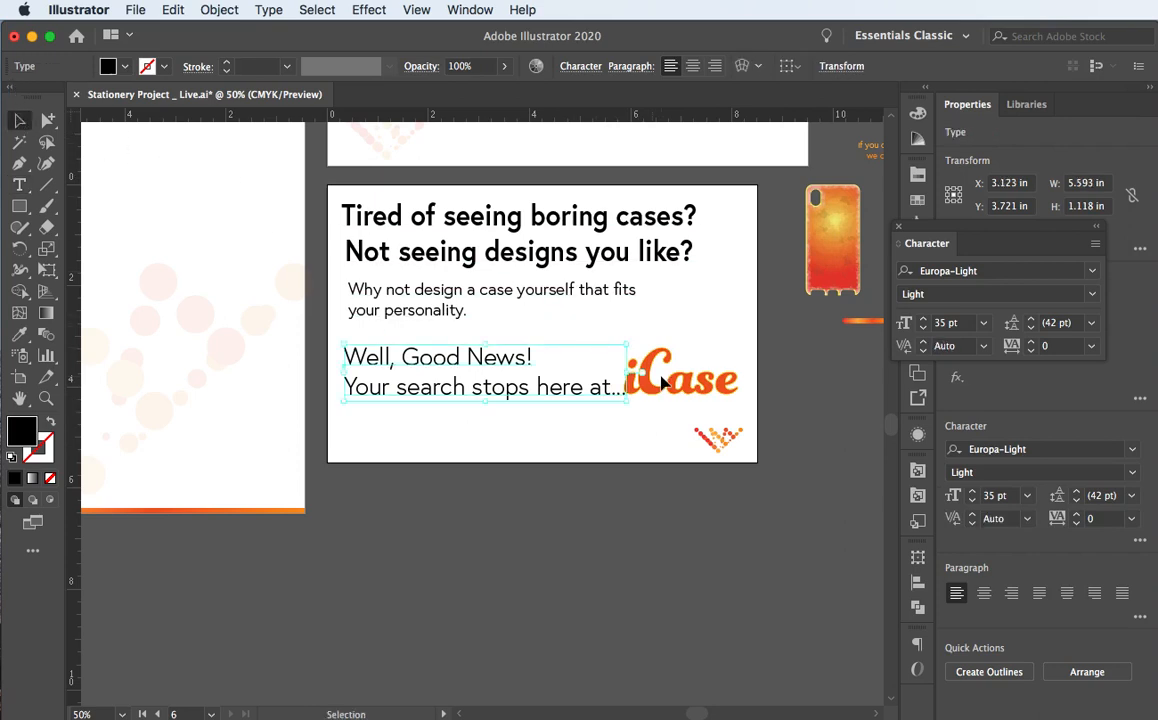
# Nudge the iCase type logo right so it clears the ellipsis, and deselect it
pyautogui.click(742, 390)
pyautogui.moveTo(695, 387); pyautogui.dragTo(700, 387)
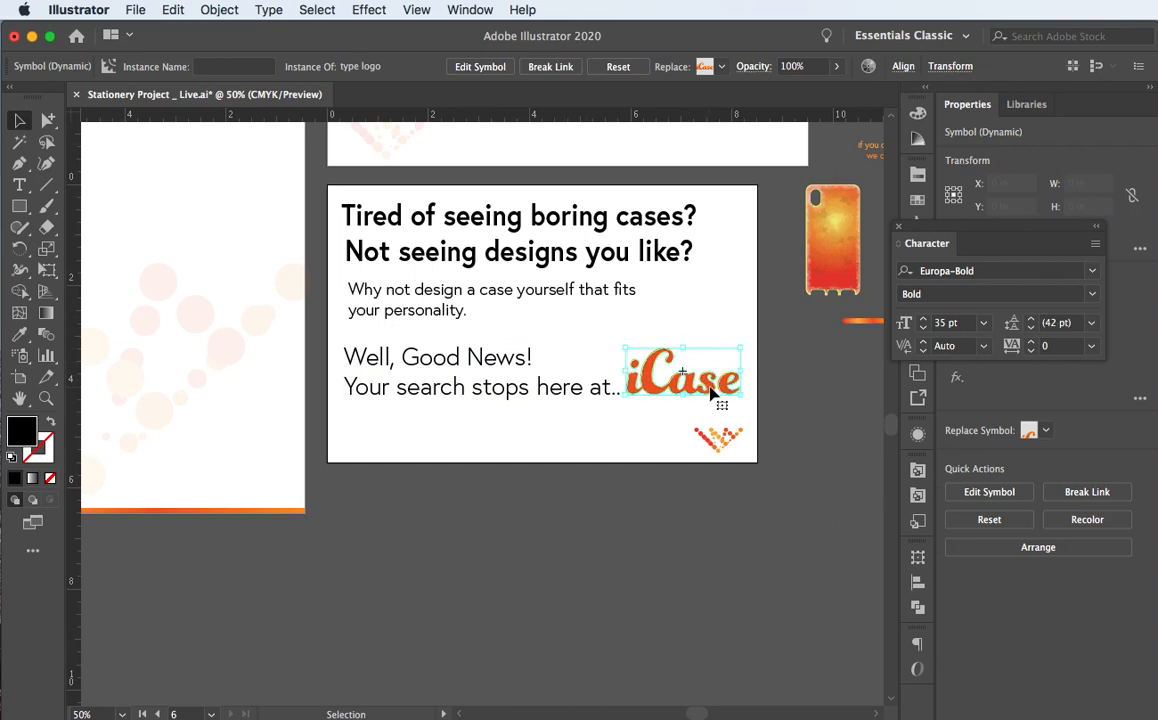
pyautogui.press('Right')
pyautogui.press('Right')
pyautogui.press('Right')
pyautogui.press('Right')
pyautogui.press('Right')
pyautogui.press('Right')
pyautogui.press('Right')
pyautogui.press('Right')
pyautogui.press('Right')
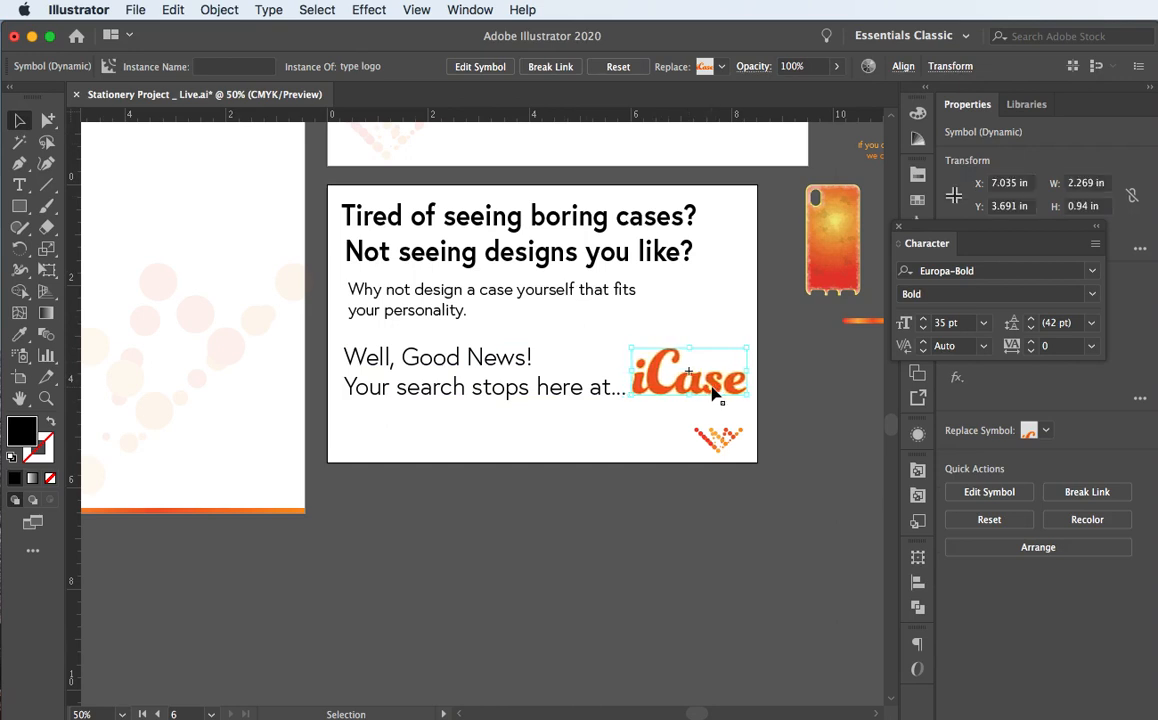
pyautogui.click(586, 427)
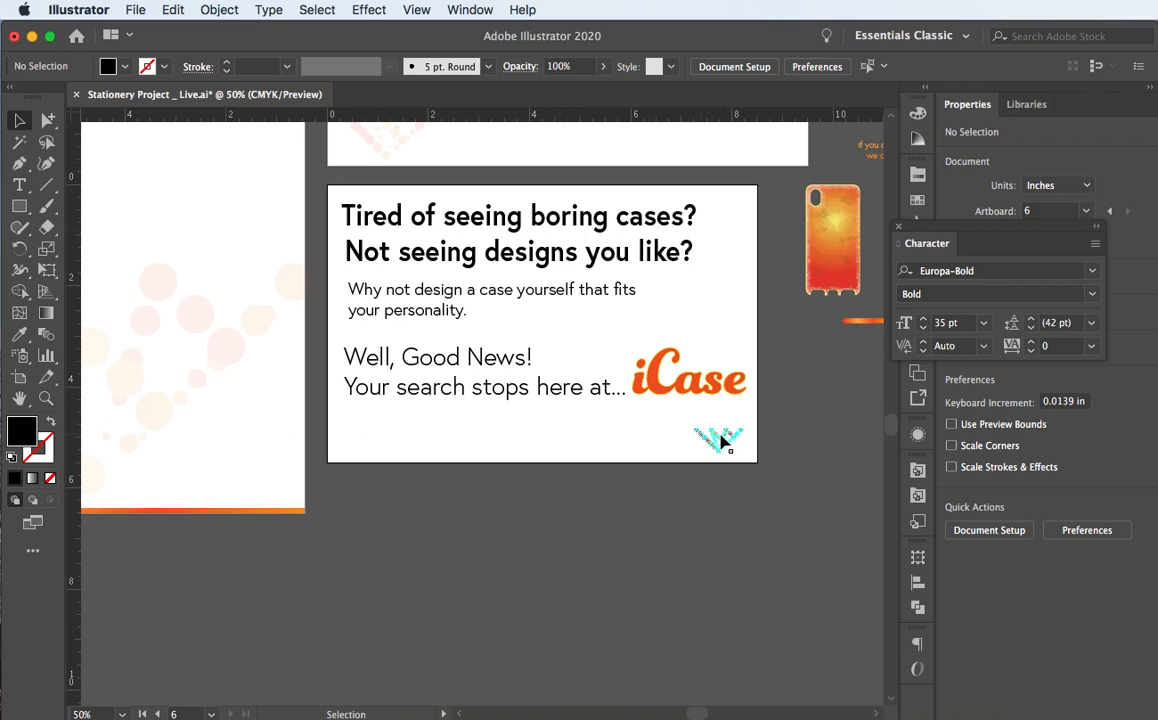
# Enlarge the dotted accent logo to about 6.68 by 3.47 in across the card and set its opacity to 50%
pyautogui.moveTo(722, 441); pyautogui.dragTo(414, 396)
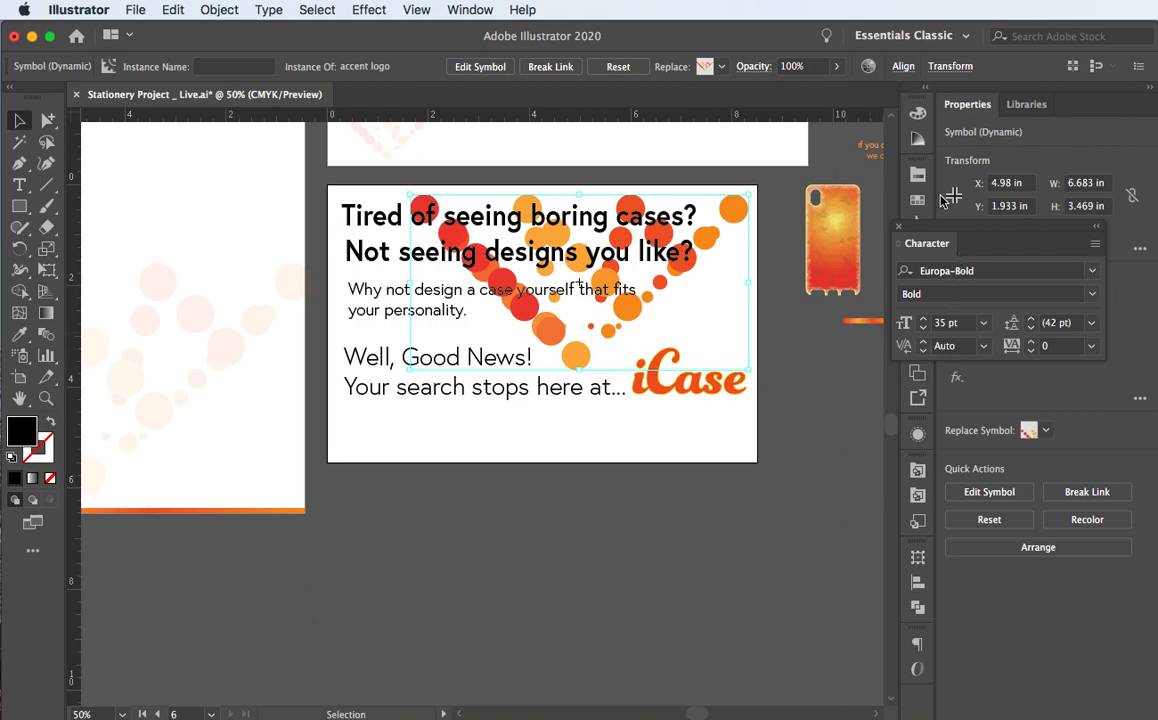
pyautogui.moveTo(897, 226); pyautogui.dragTo(1042, 223)
pyautogui.click(1043, 223)
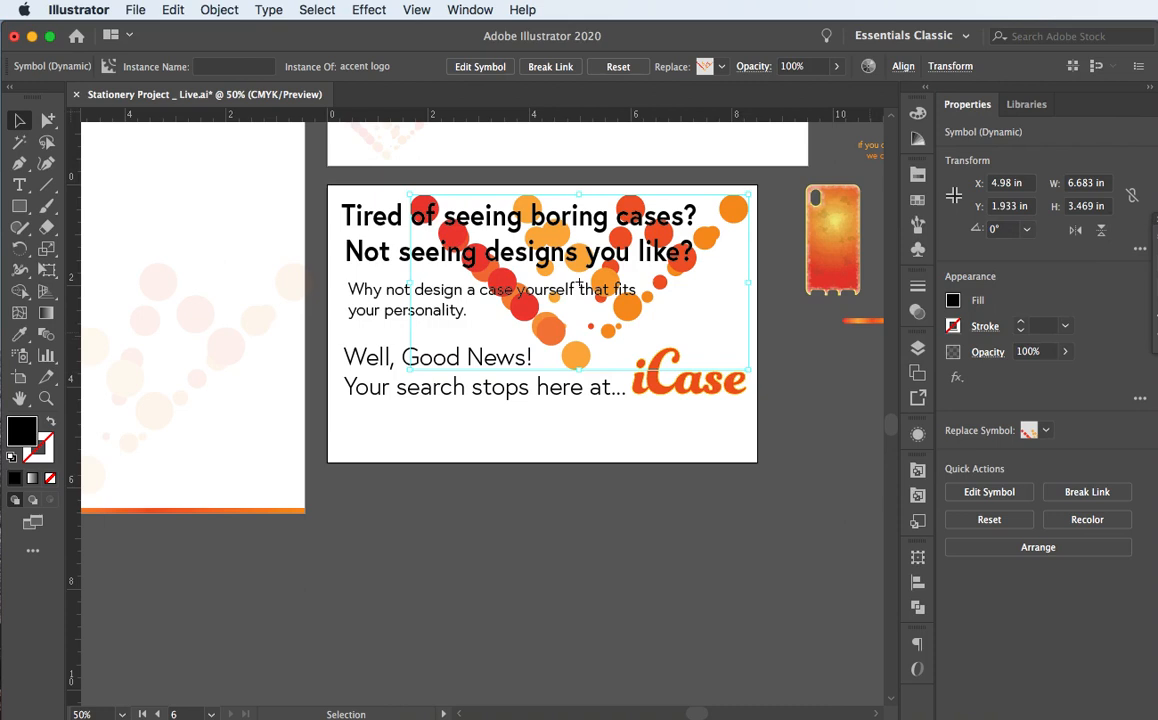
pyautogui.click(1030, 351)
pyautogui.write('50')
pyautogui.press('Return')
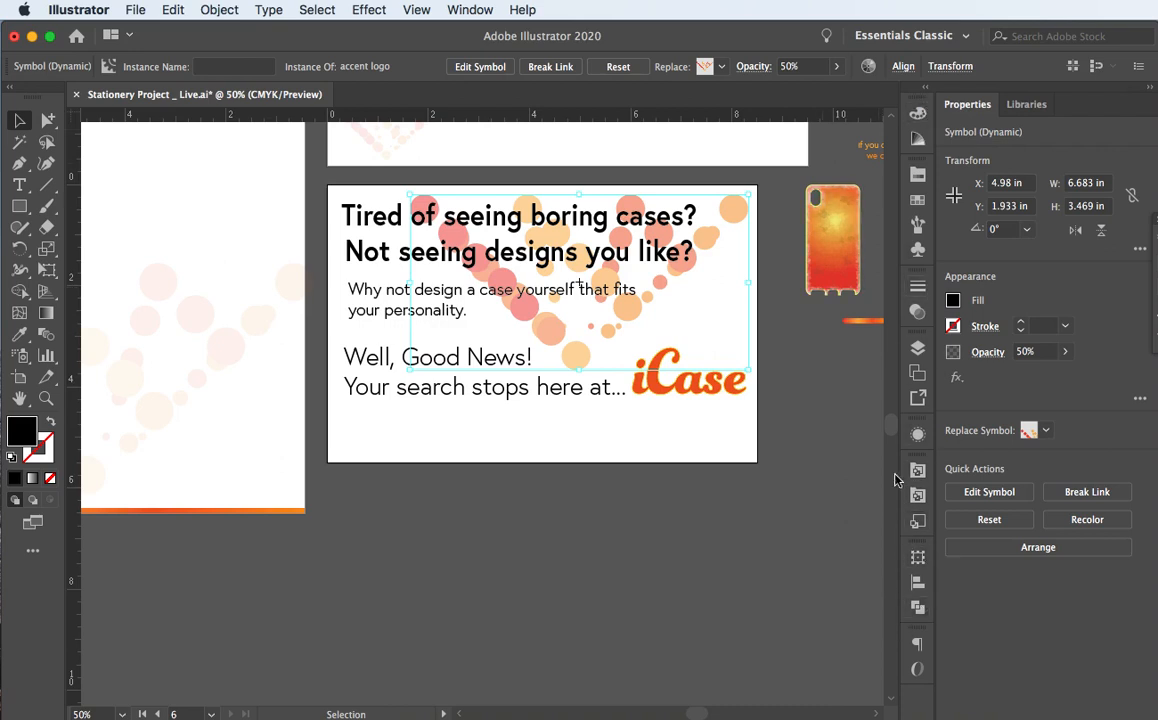
# Move the accent logo to the bottom of the Promo layer's stack, beneath the text and other logos
pyautogui.click(919, 348)
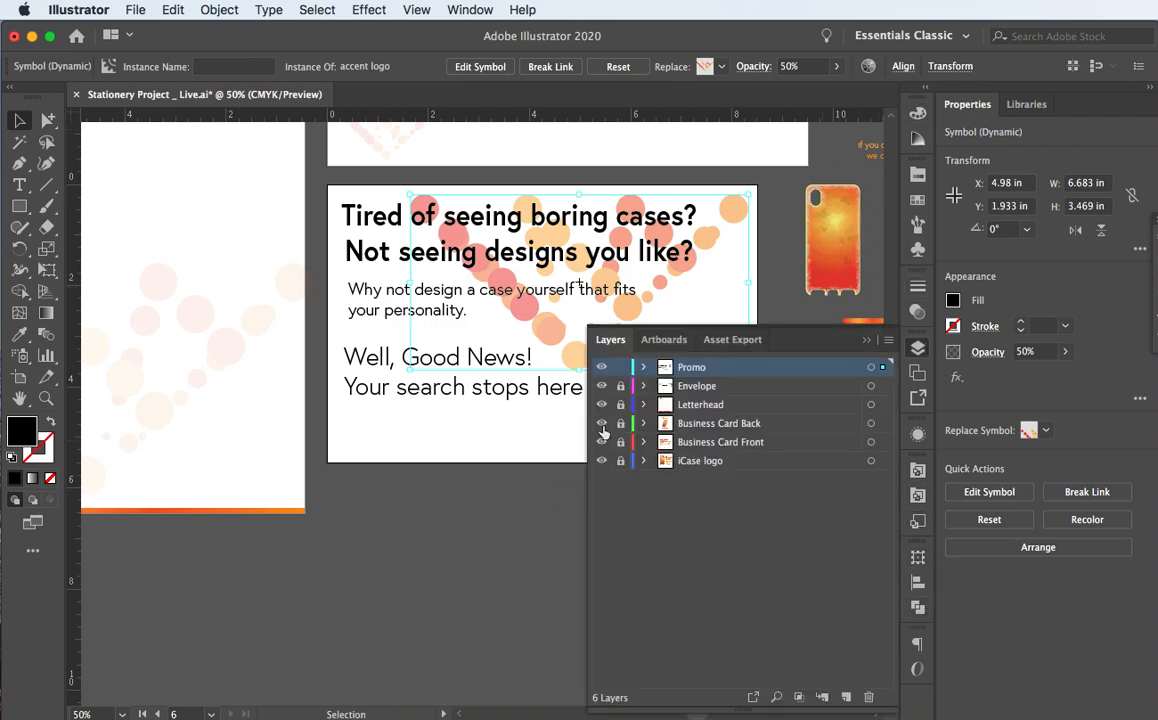
pyautogui.click(644, 367)
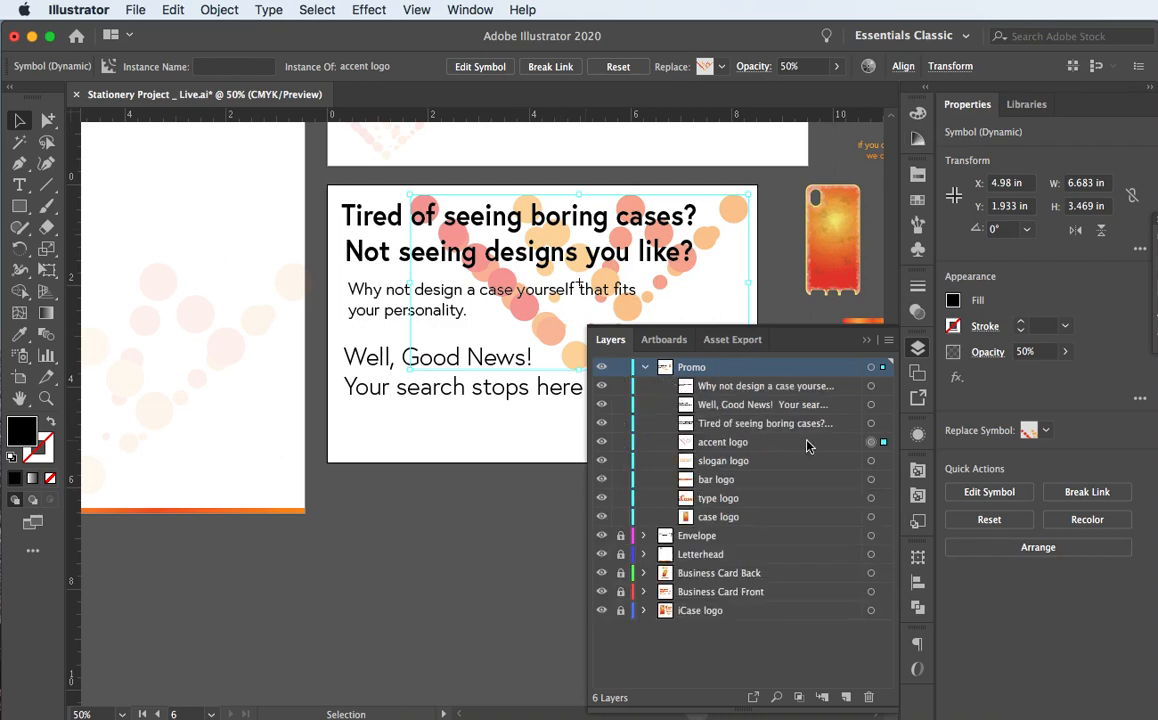
pyautogui.moveTo(808, 445); pyautogui.dragTo(794, 528)
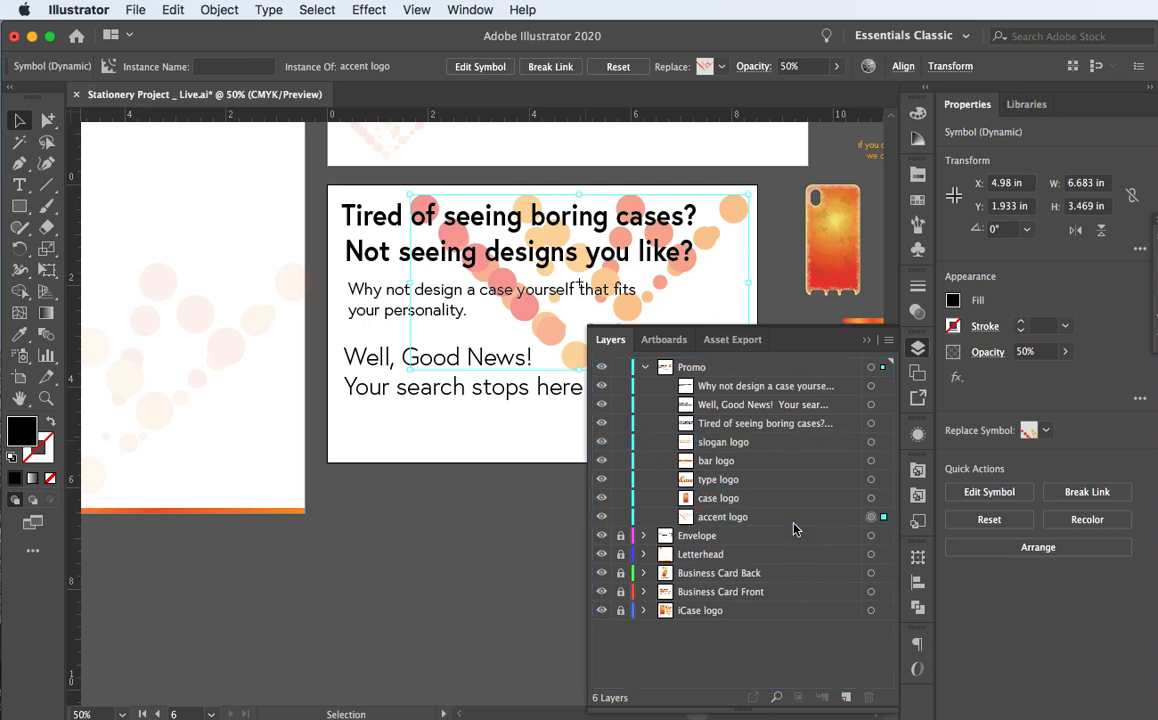
pyautogui.click(865, 342)
# Lower the accent logo's opacity to 20% and deselect it
pyautogui.click(1030, 351)
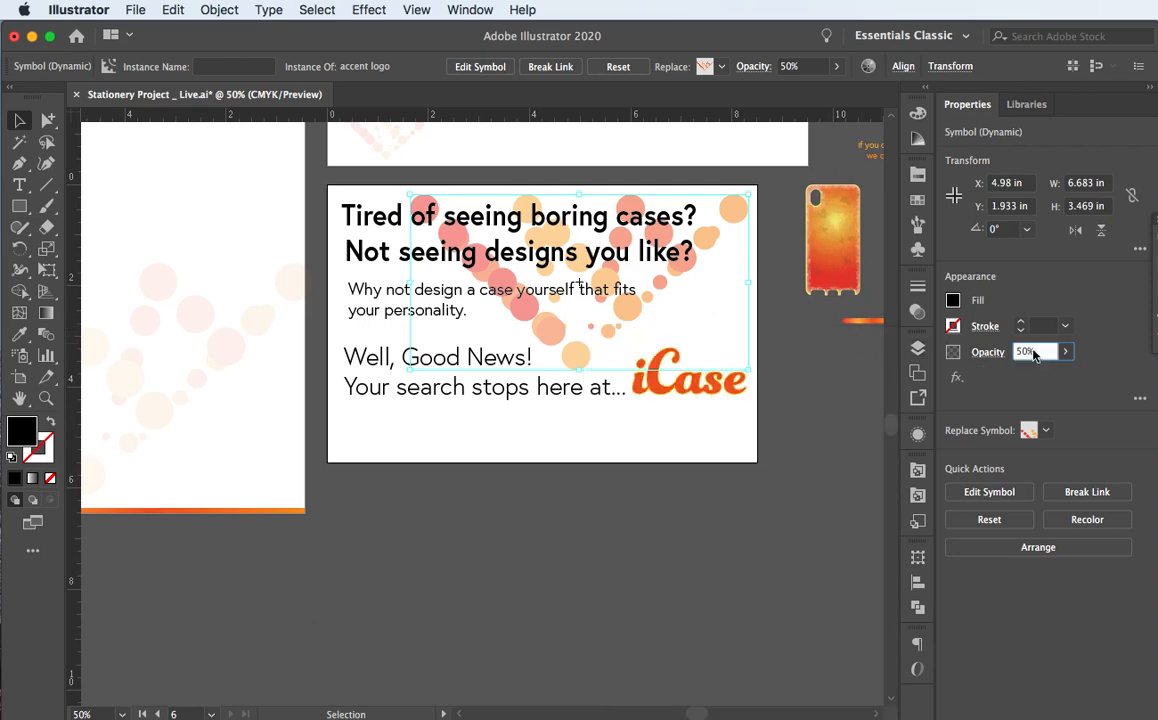
pyautogui.write('20')
pyautogui.press('Return')
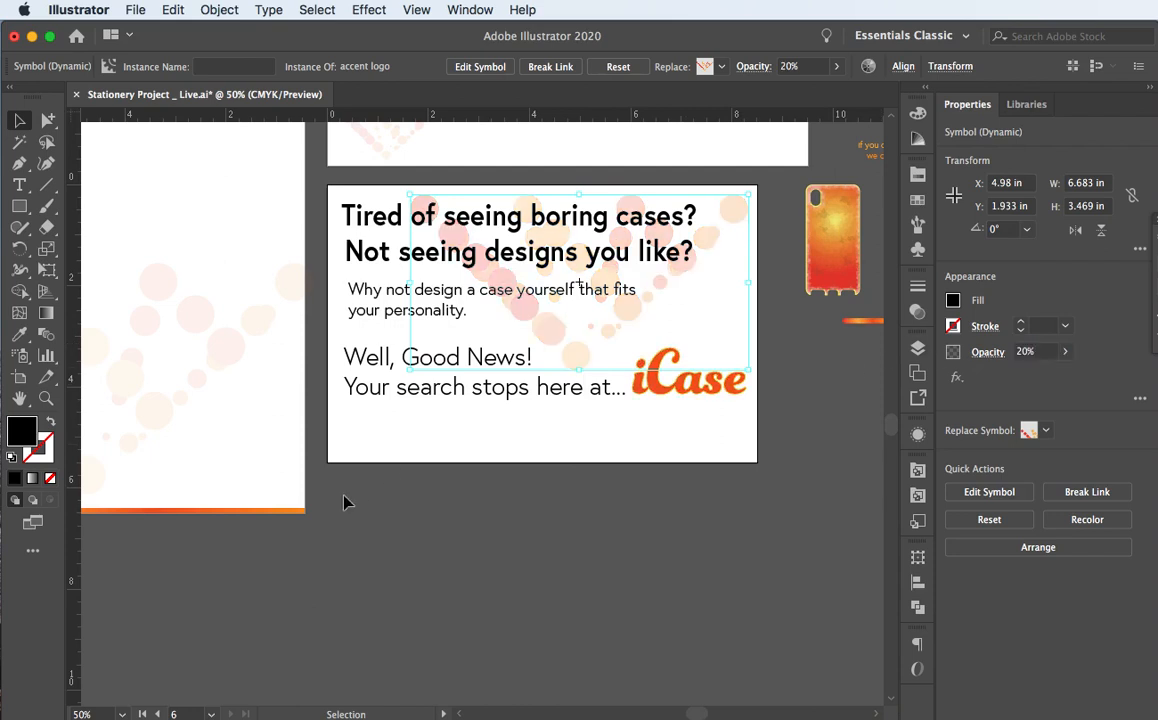
pyautogui.click(355, 558)
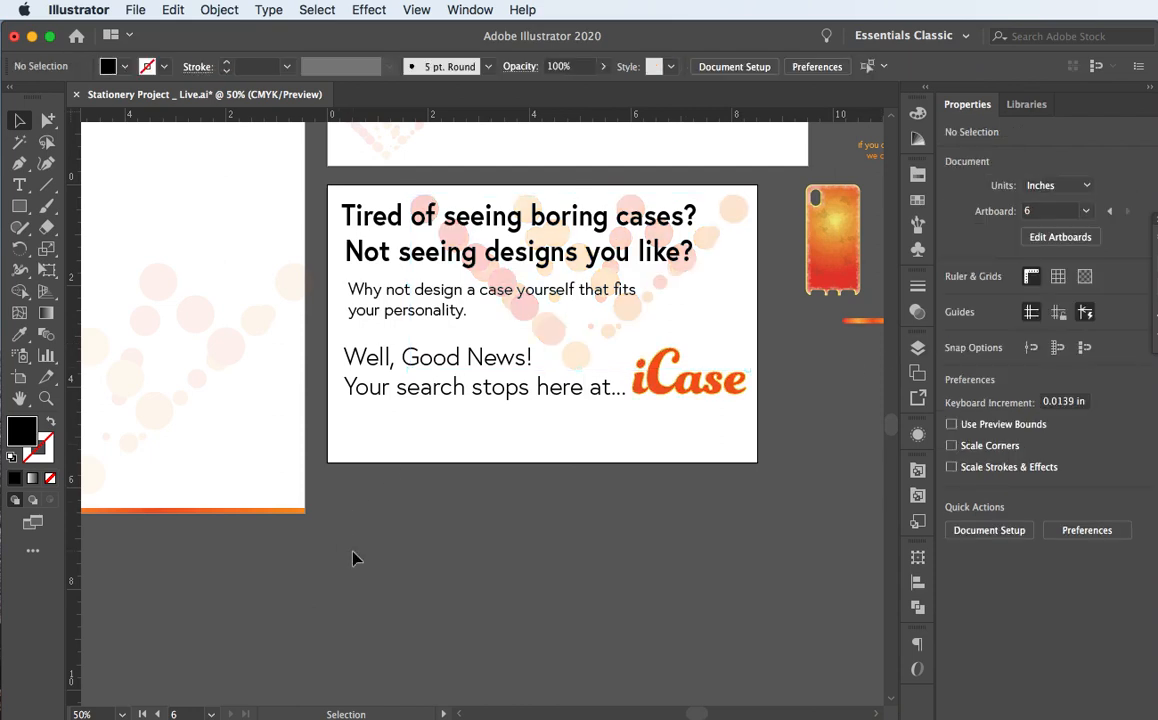
# Set the accent logo's opacity to 15% and deselect it
pyautogui.click(602, 338)
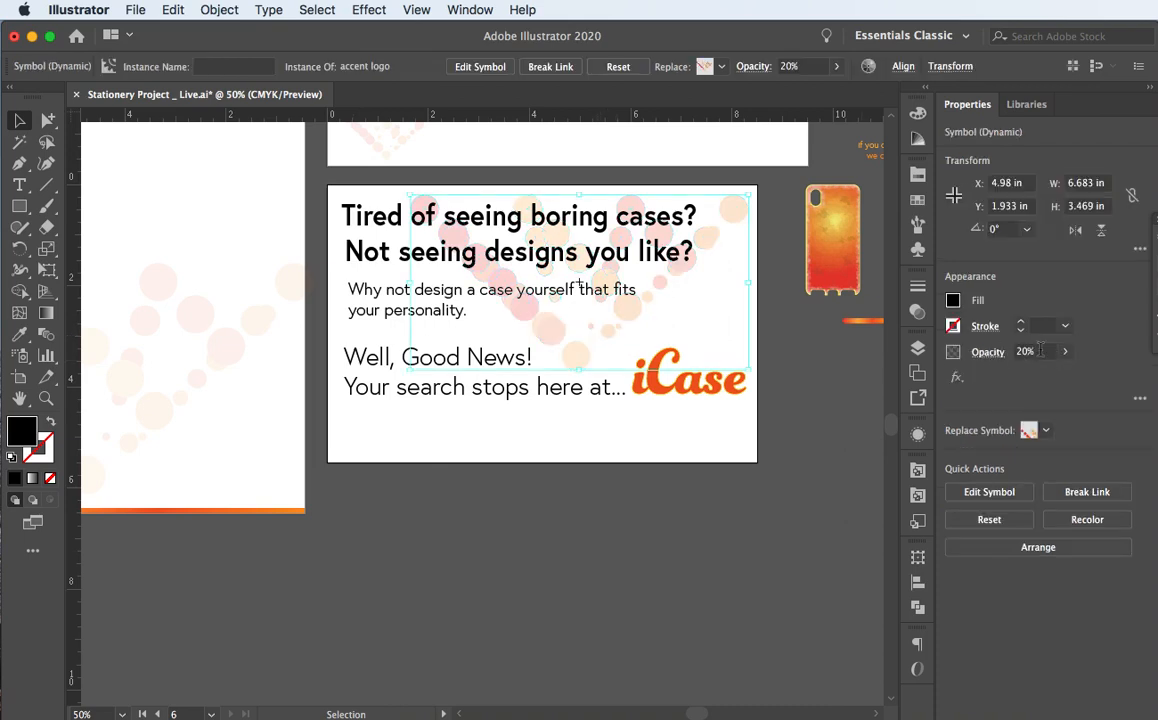
pyautogui.moveTo(1037, 352); pyautogui.dragTo(991, 349)
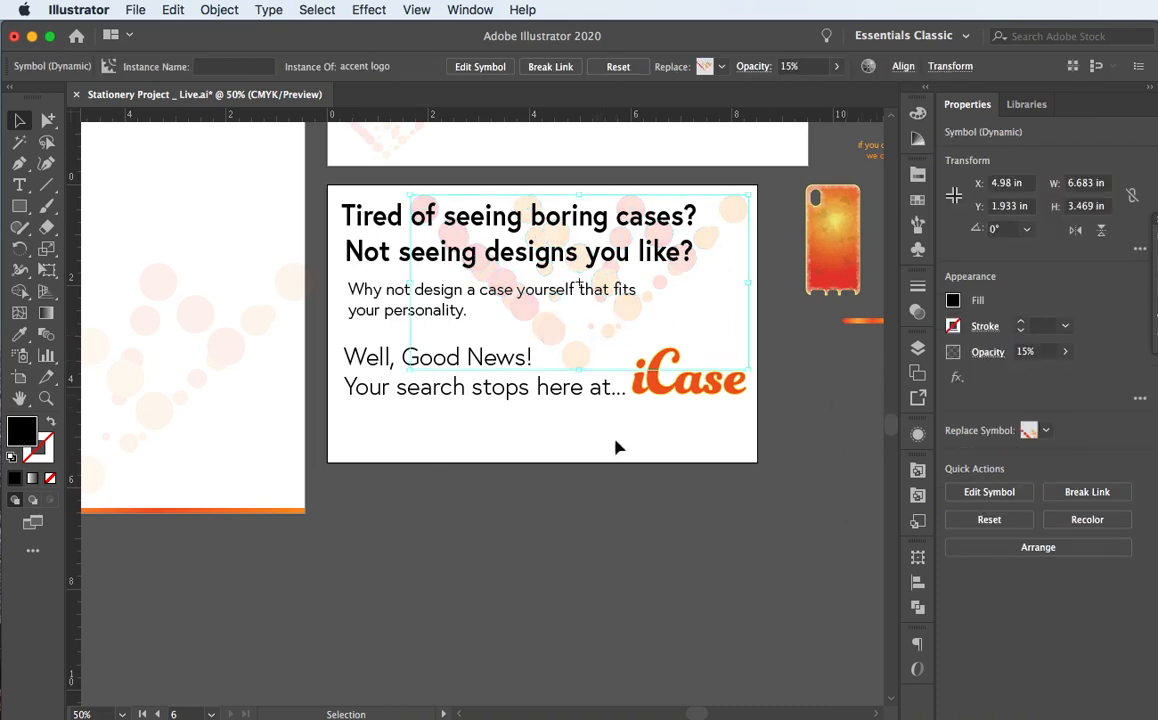
pyautogui.click(480, 497)
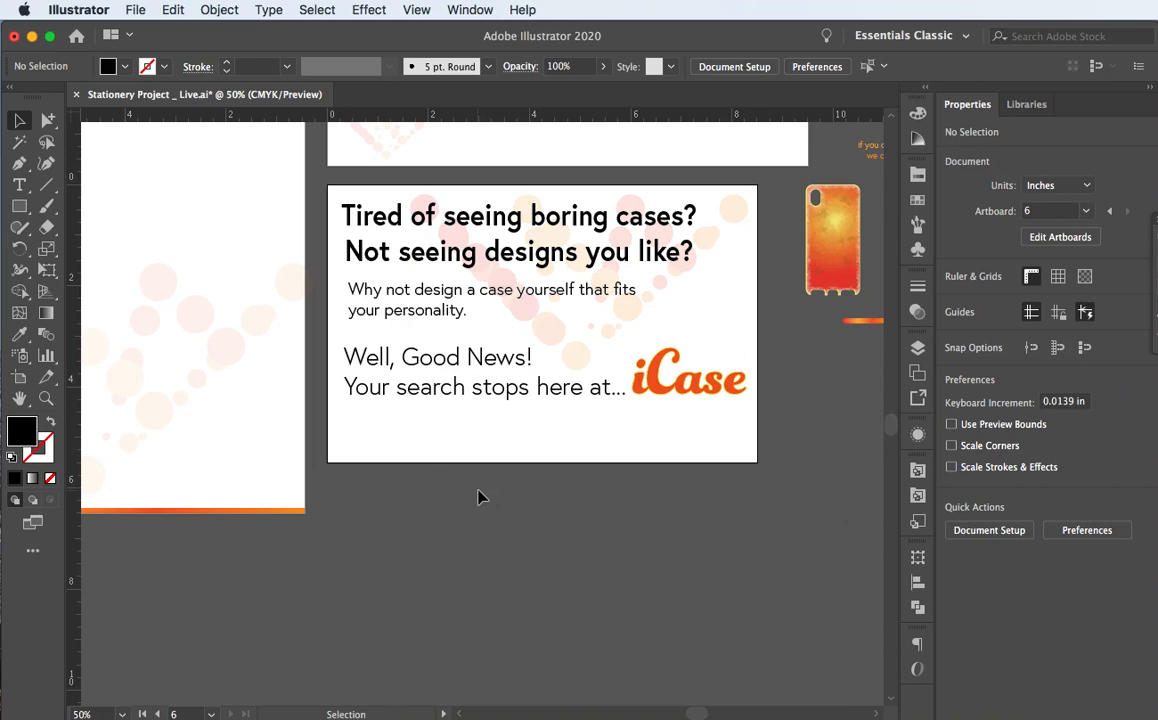
# Try a fainter 10% opacity on the accent logo
pyautogui.click(579, 360)
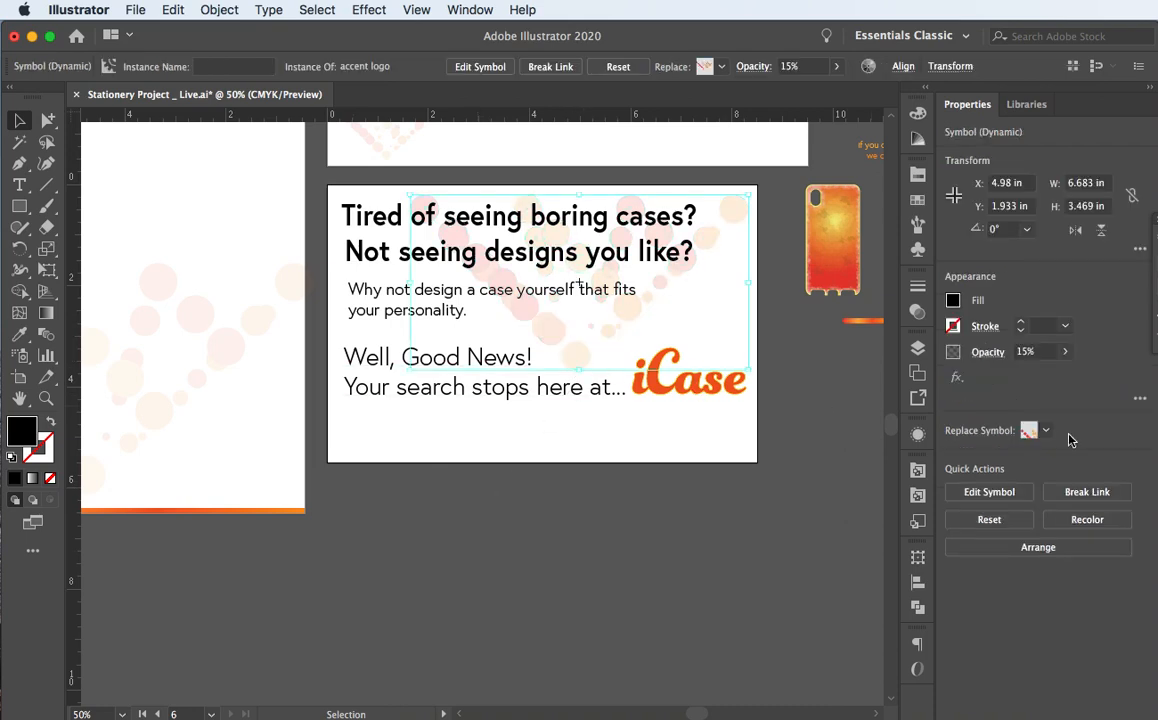
pyautogui.click(1030, 351)
pyautogui.write('10')
pyautogui.press('Return')
pyautogui.click(573, 530)
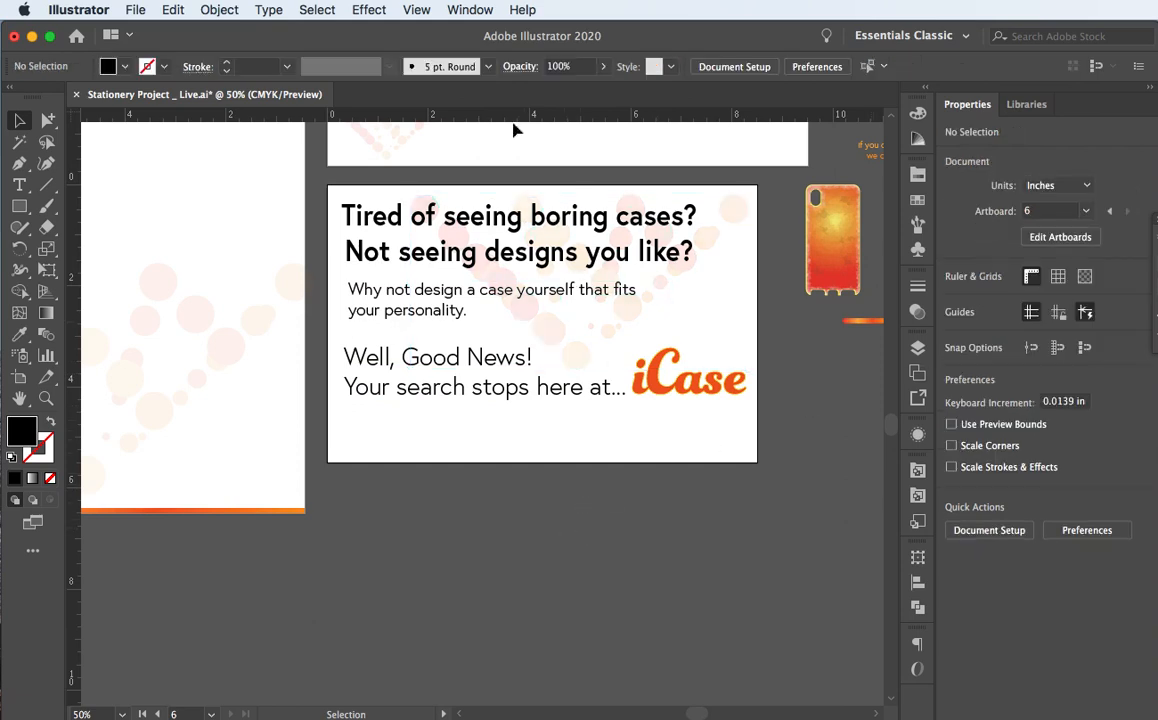
# Nudge the "Why not design a case yourself" sentence slightly up toward the headline
pyautogui.click(633, 322)
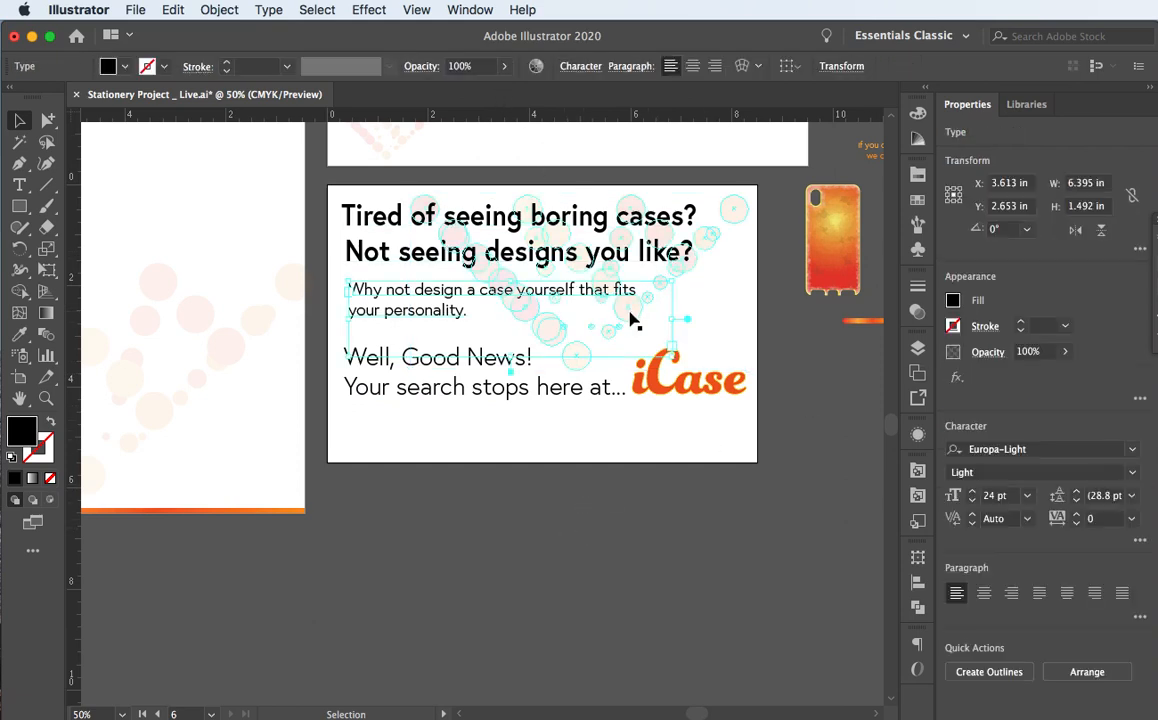
pyautogui.press('Up')
pyautogui.press('Up')
pyautogui.press('Up')
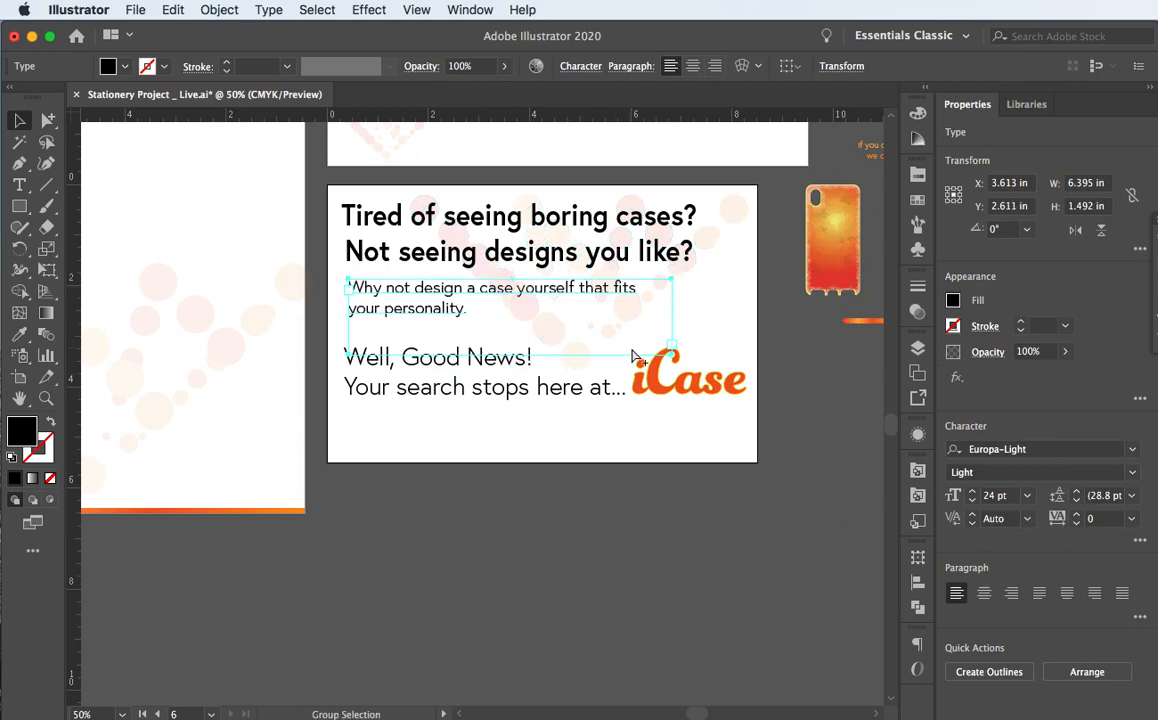
# Undo the sentence's upward nudges and the accent logo's last opacity change
pyautogui.press('super+z')
pyautogui.press('super+z')
pyautogui.press('super+z')
pyautogui.press('super+z')
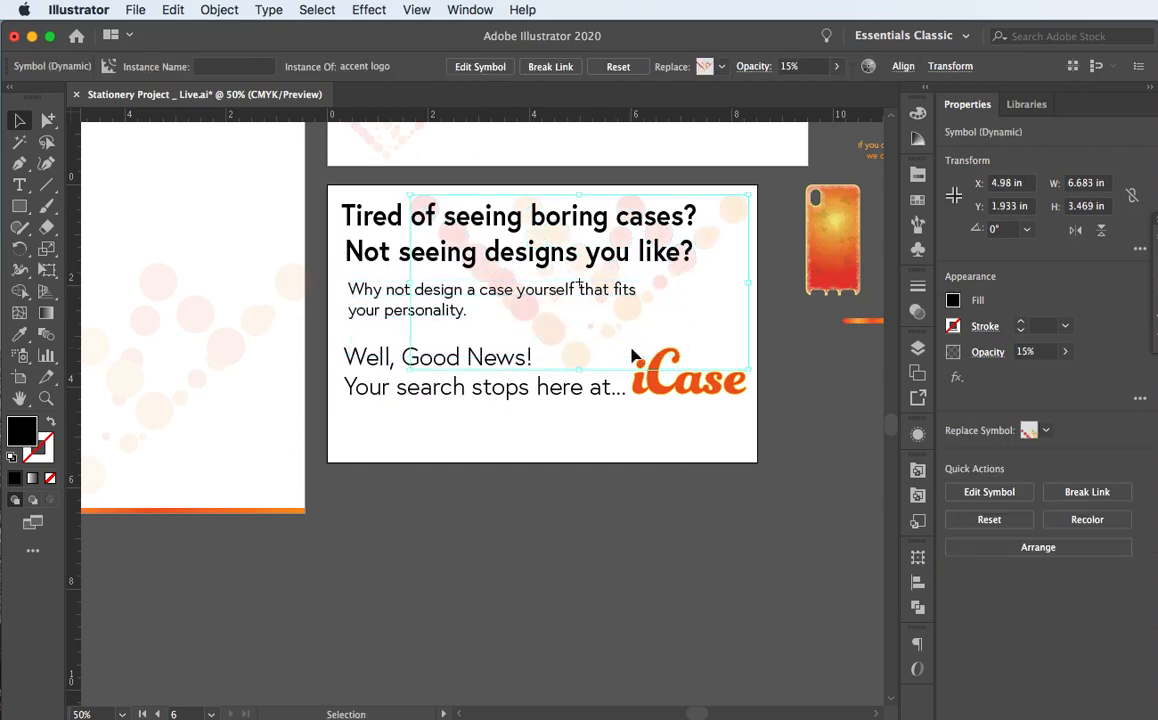
# Set the accent logo's opacity to 10% and nudge it slightly up behind the text, to a Y position of about 1.89 in
pyautogui.click(646, 300)
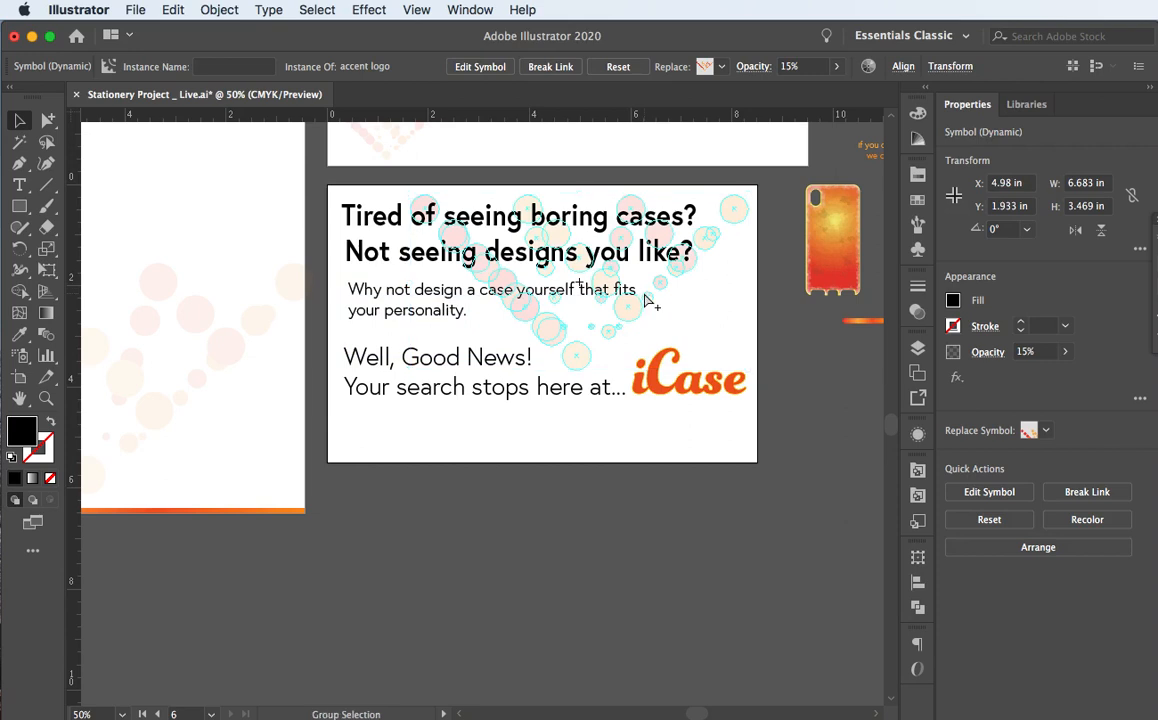
pyautogui.press('1')
pyautogui.press('Up')
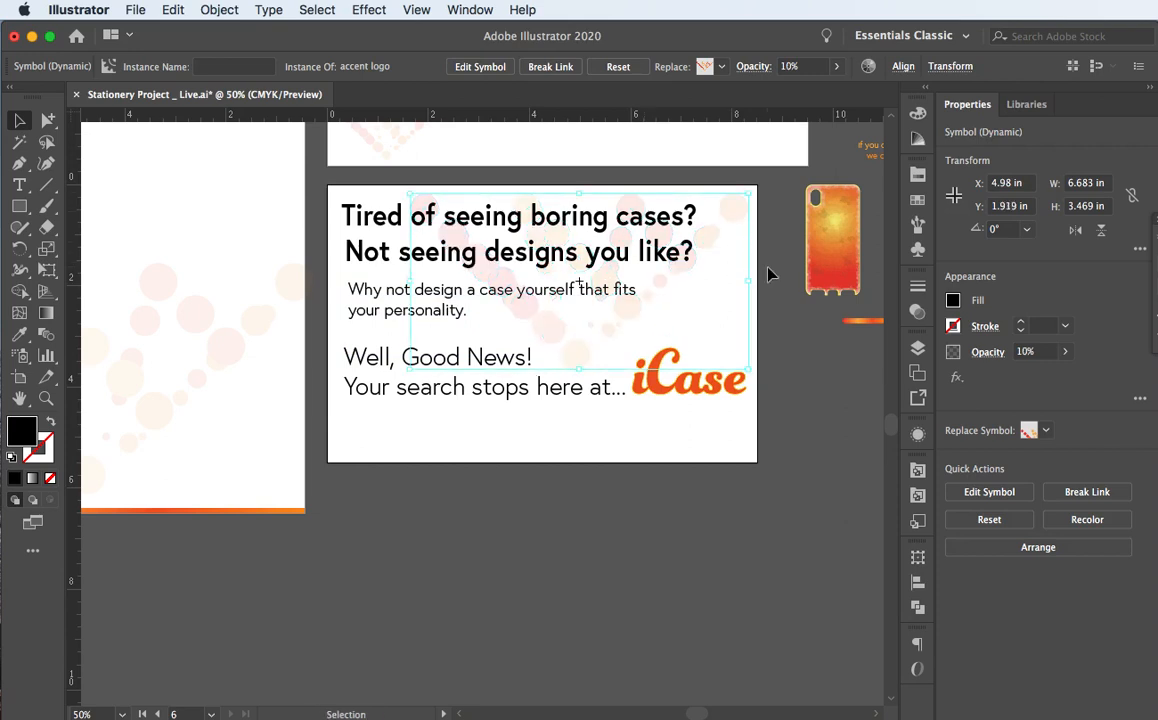
pyautogui.press('Up')
pyautogui.press('Up')
pyautogui.press('Up')
pyautogui.press('Up')
pyautogui.press('Up')
pyautogui.press('Up')
pyautogui.press('Up')
pyautogui.press('Up')
pyautogui.press('Up')
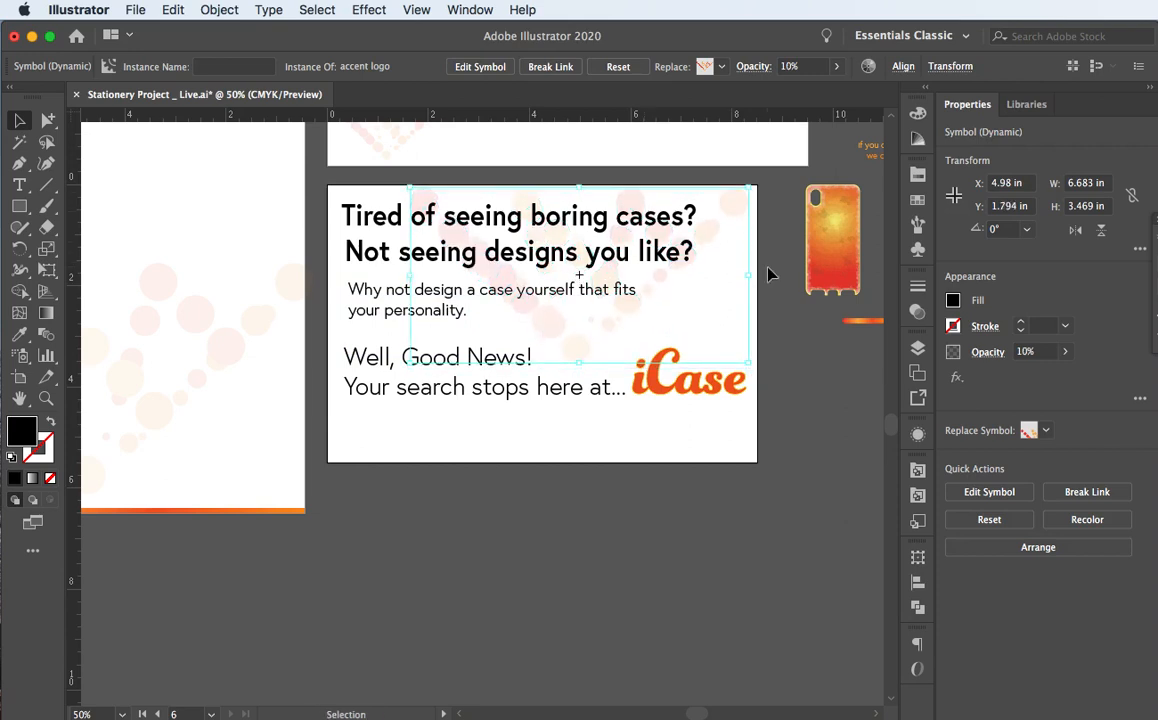
pyautogui.press('Down')
pyautogui.press('Down')
pyautogui.press('Down')
pyautogui.press('Down')
pyautogui.press('Down')
pyautogui.press('Down')
pyautogui.press('Down')
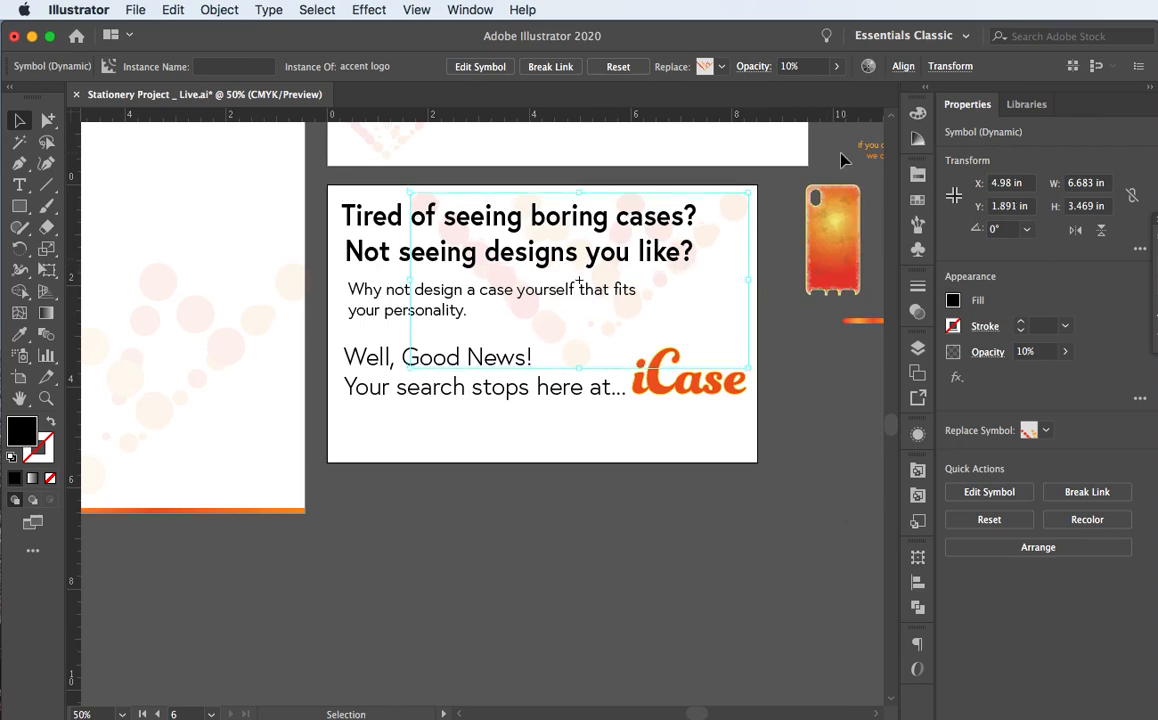
pyautogui.click(686, 566)
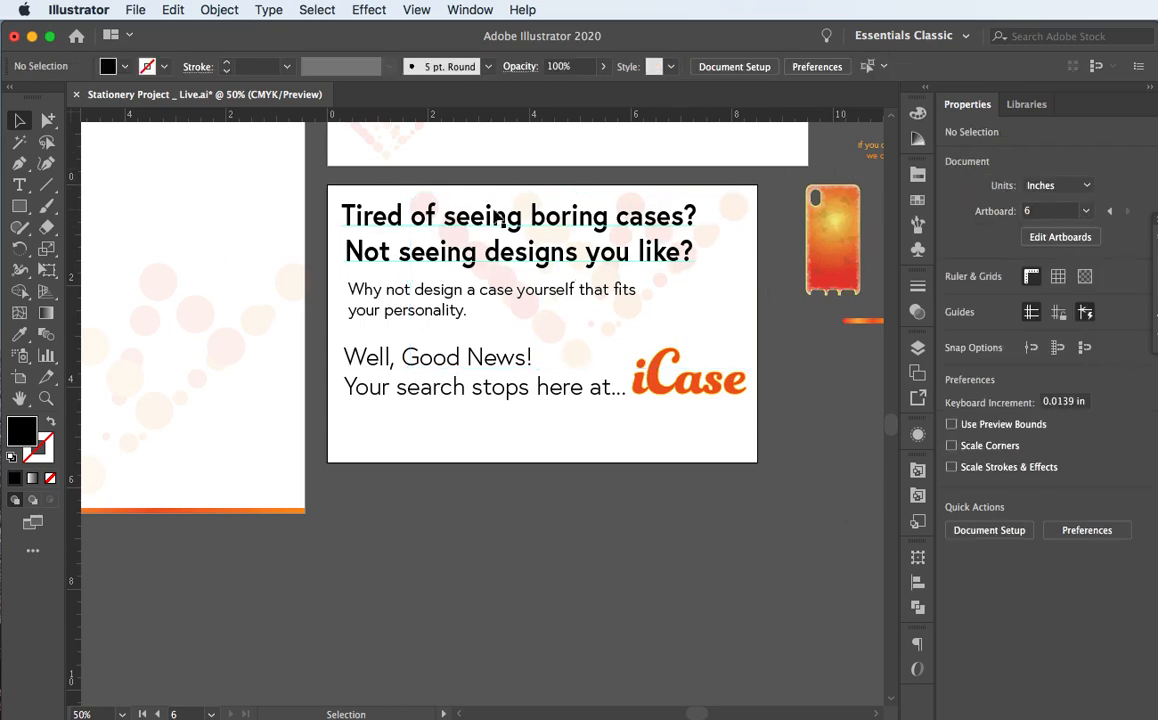
pyautogui.click(733, 217)
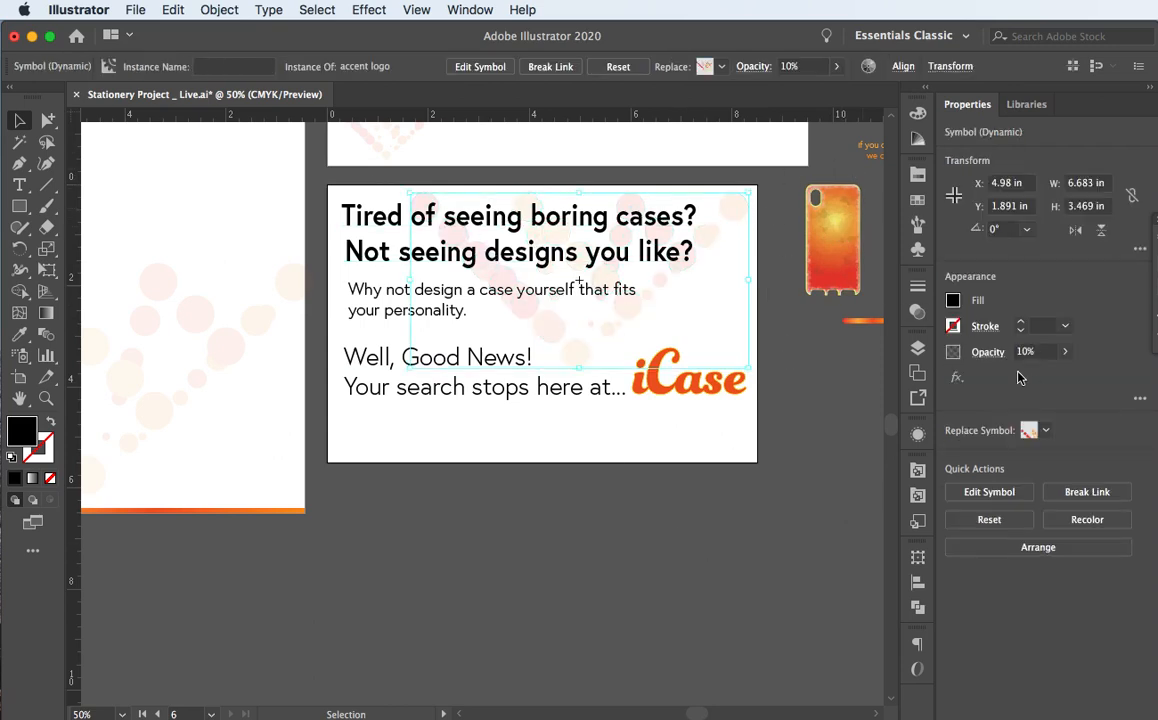
pyautogui.click(975, 352)
pyautogui.click(702, 545)
pyautogui.scroll(-1, 834, 498)
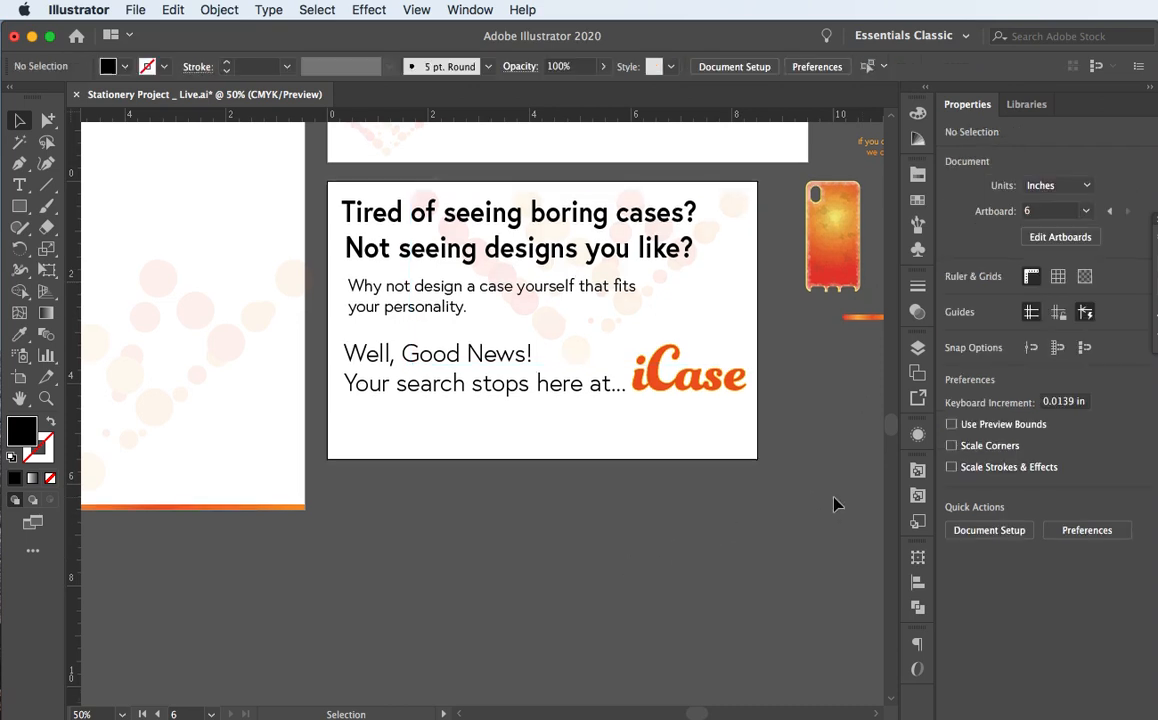
# Recolor the "Why not design a case yourself" sentence with the red swatch from the brand color group
pyautogui.hscroll(2, 834, 498)
pyautogui.hscroll(5, 837, 504)
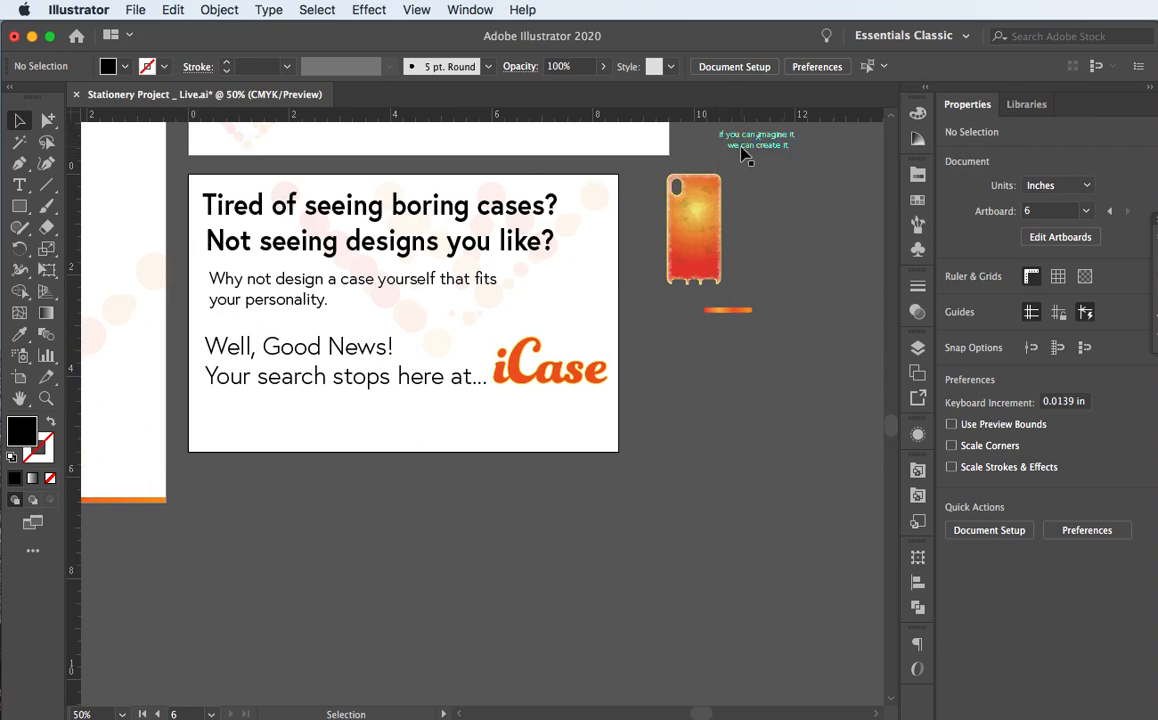
pyautogui.click(265, 312)
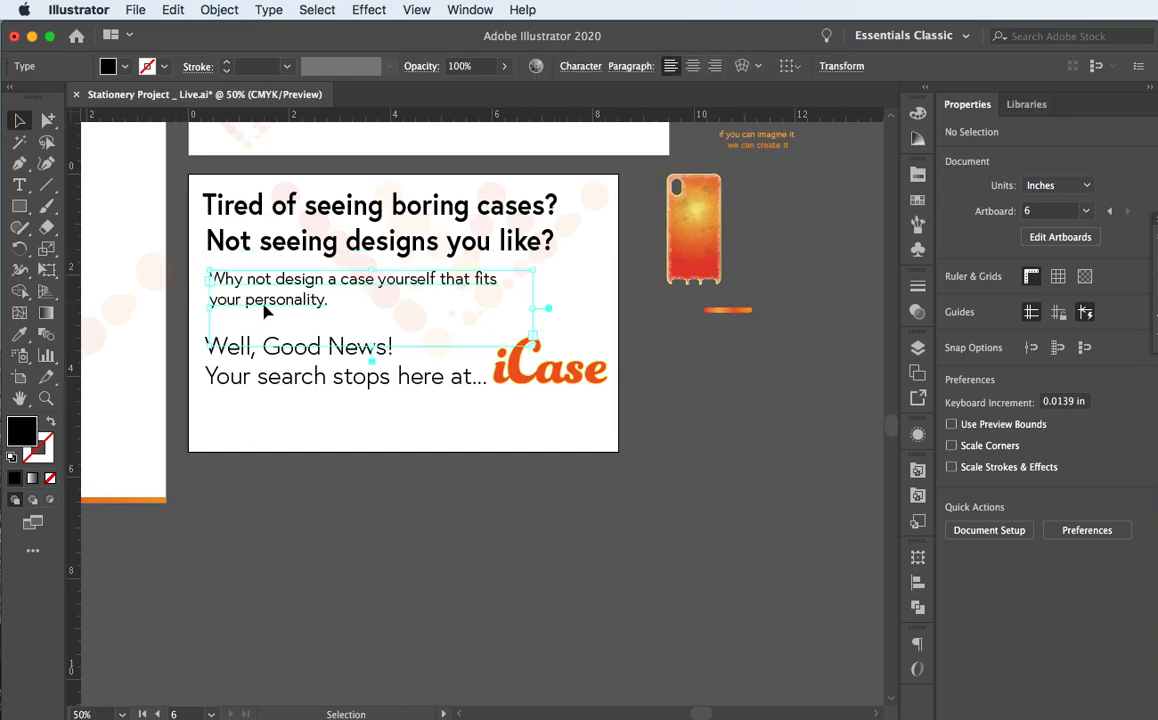
pyautogui.click(918, 199)
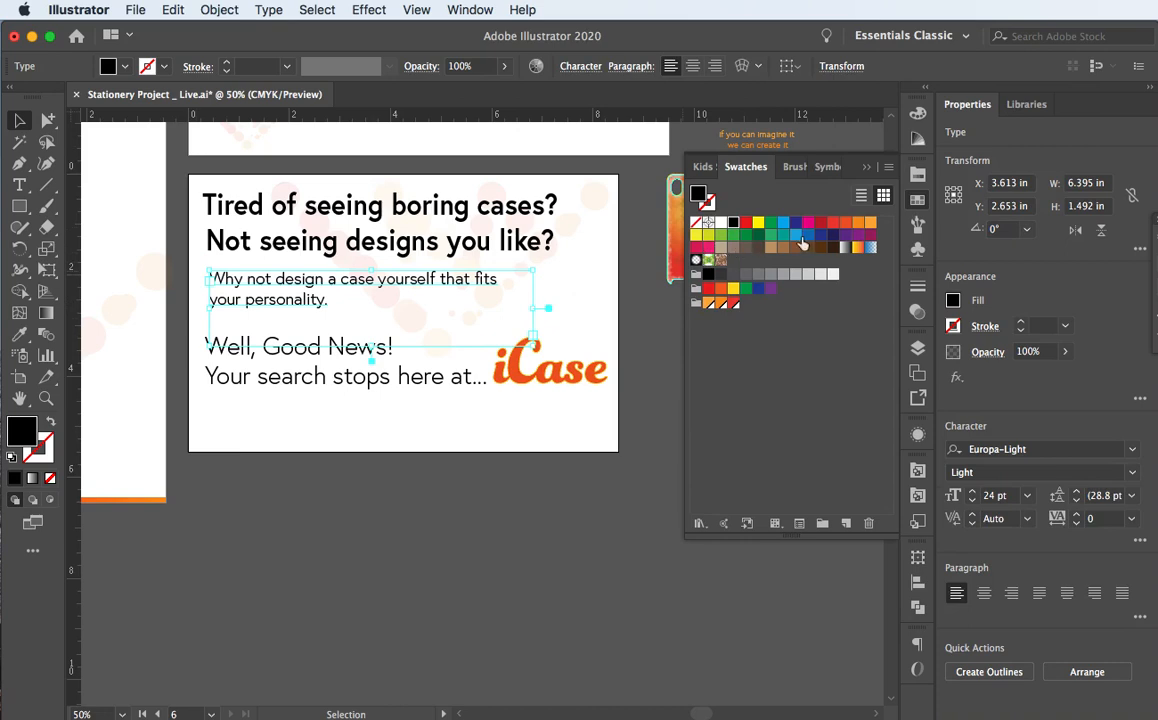
pyautogui.click(733, 302)
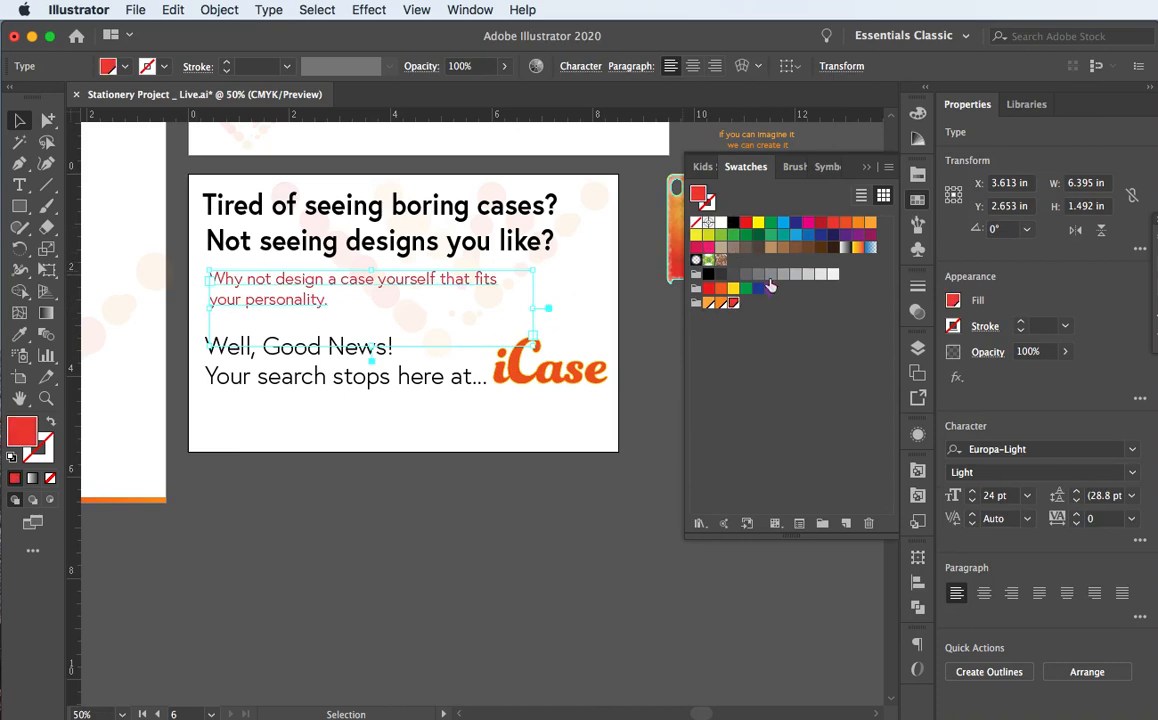
pyautogui.click(867, 168)
pyautogui.click(567, 512)
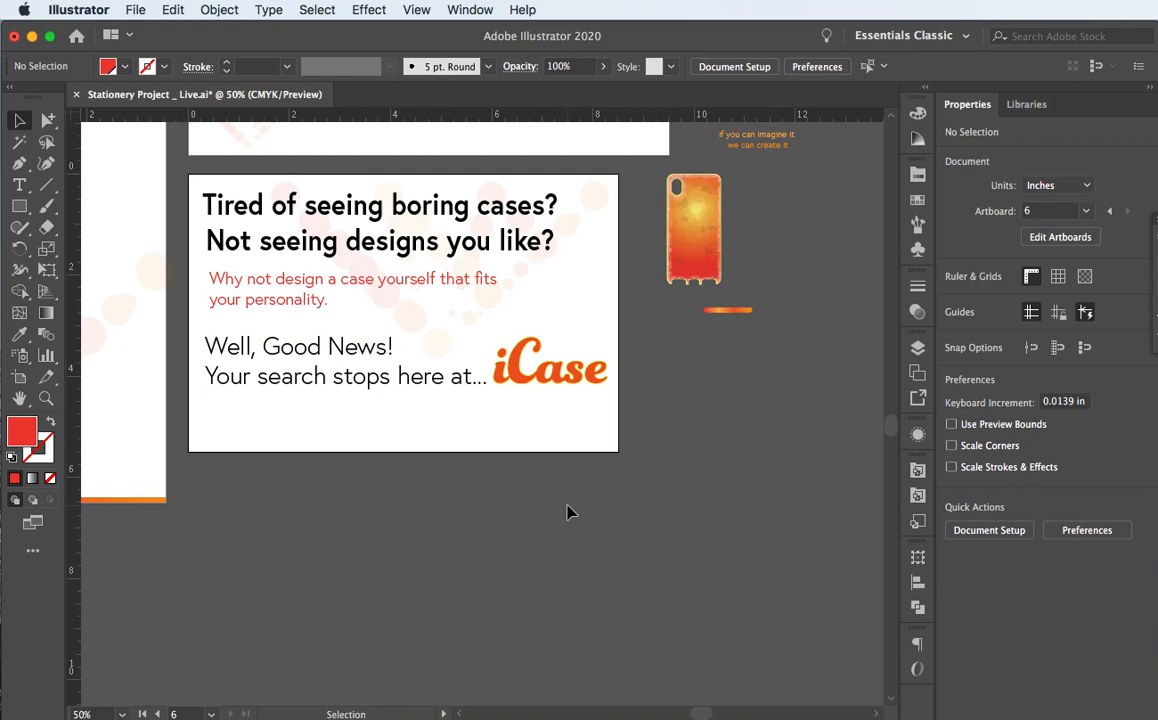
# Enlarge the red sentence to 28 pt and widen its text frame to about 6.82 in
pyautogui.click(260, 301)
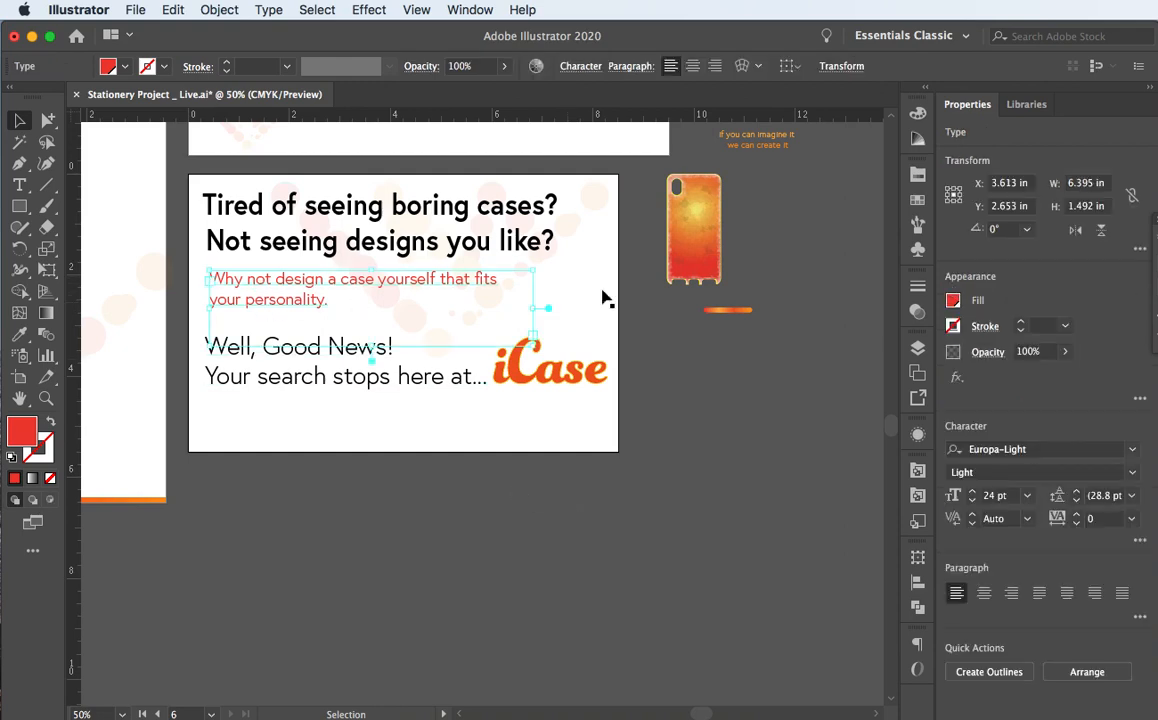
pyautogui.click(973, 493)
pyautogui.click(973, 493)
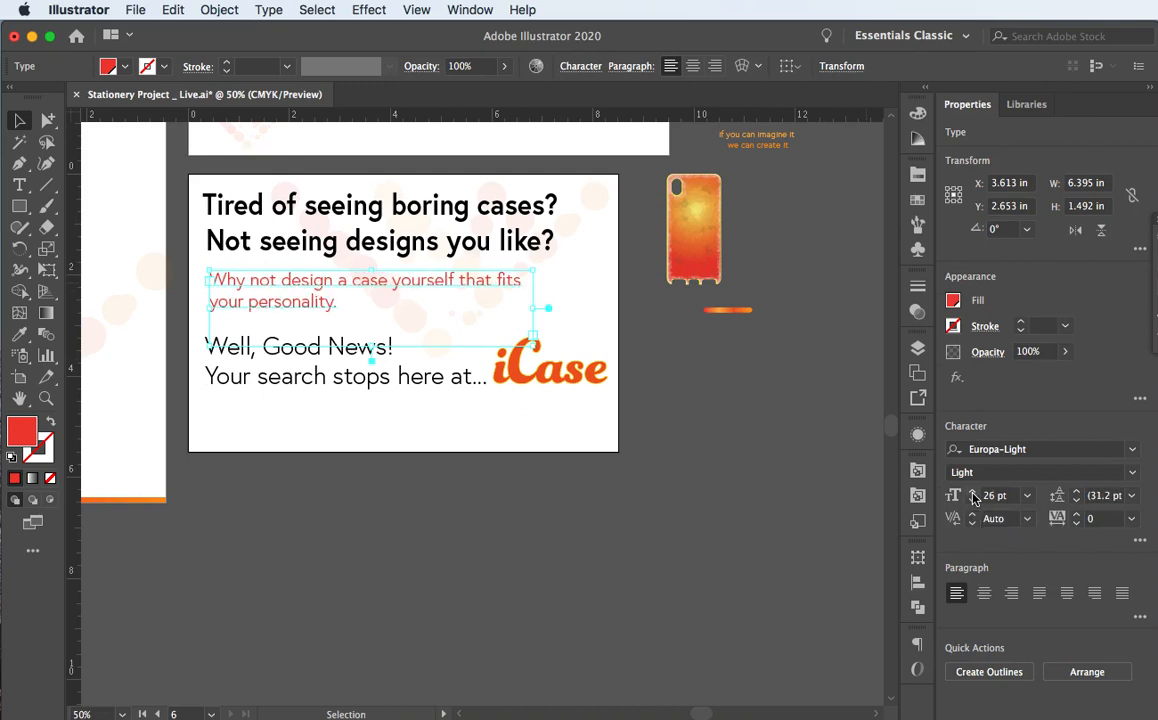
pyautogui.click(973, 493)
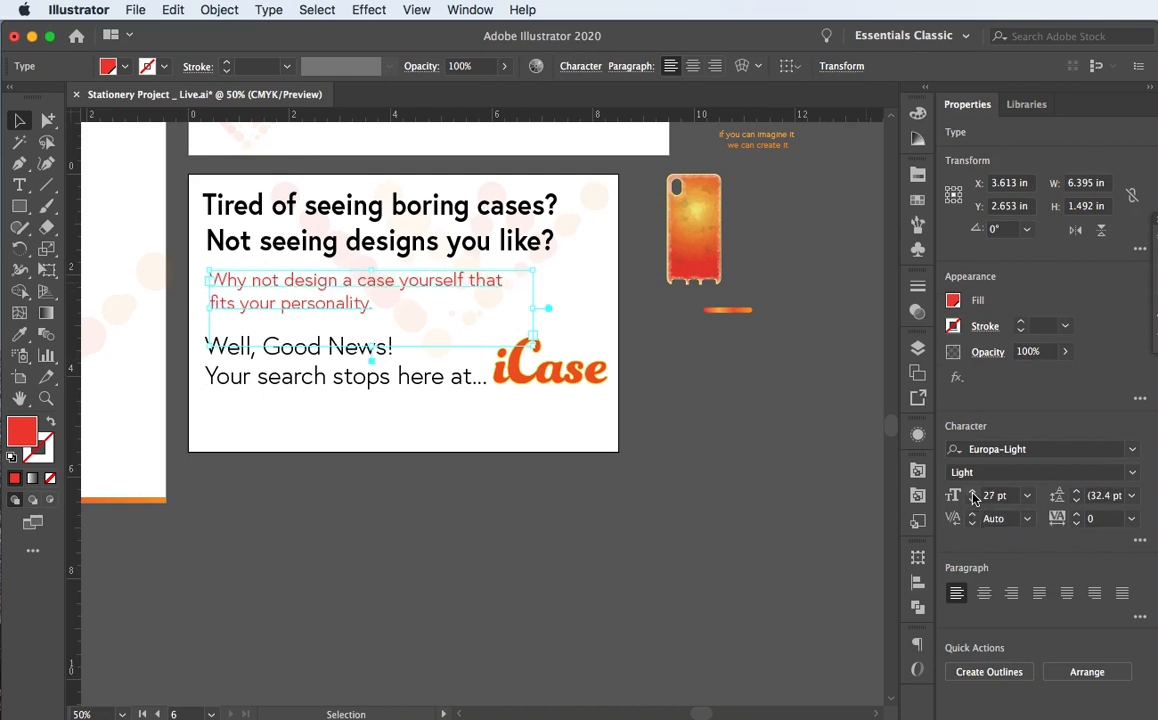
pyautogui.click(970, 501)
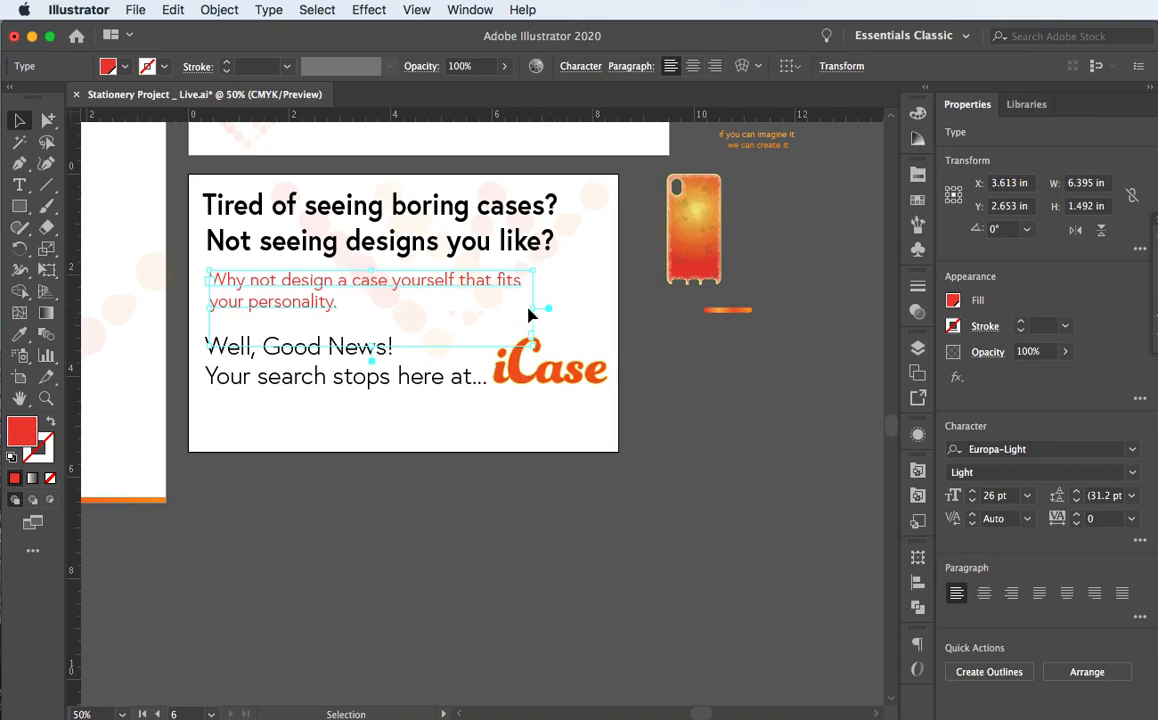
pyautogui.moveTo(532, 310); pyautogui.dragTo(556, 312)
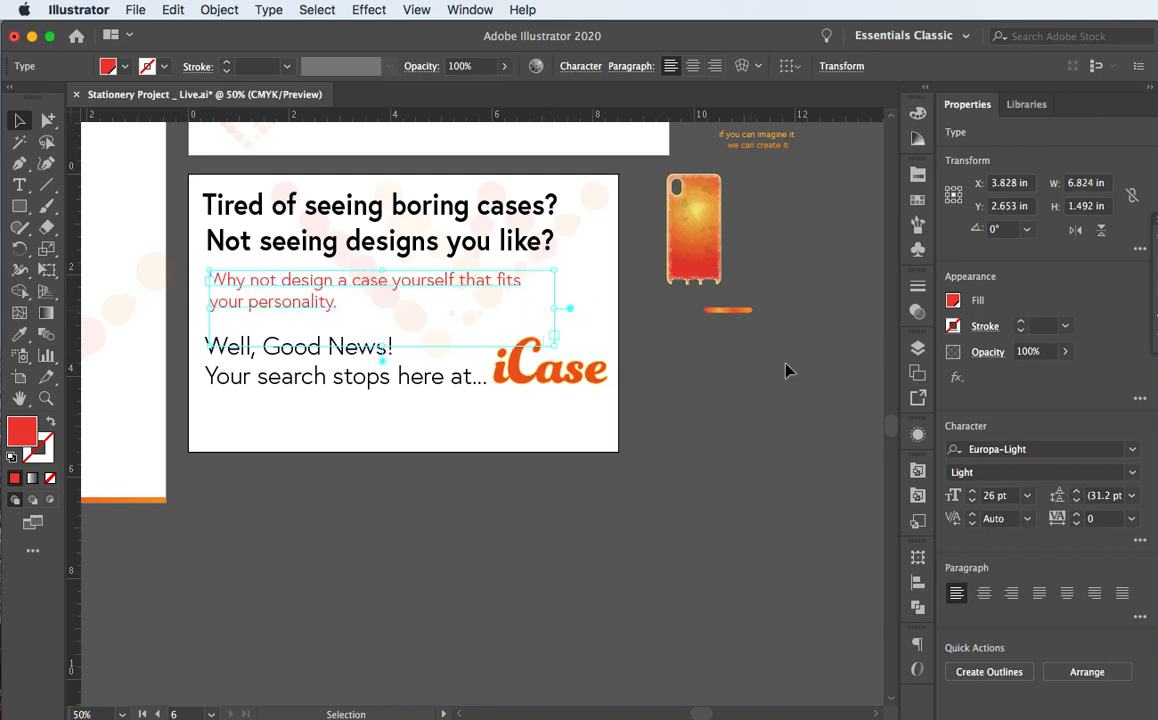
pyautogui.click(971, 494)
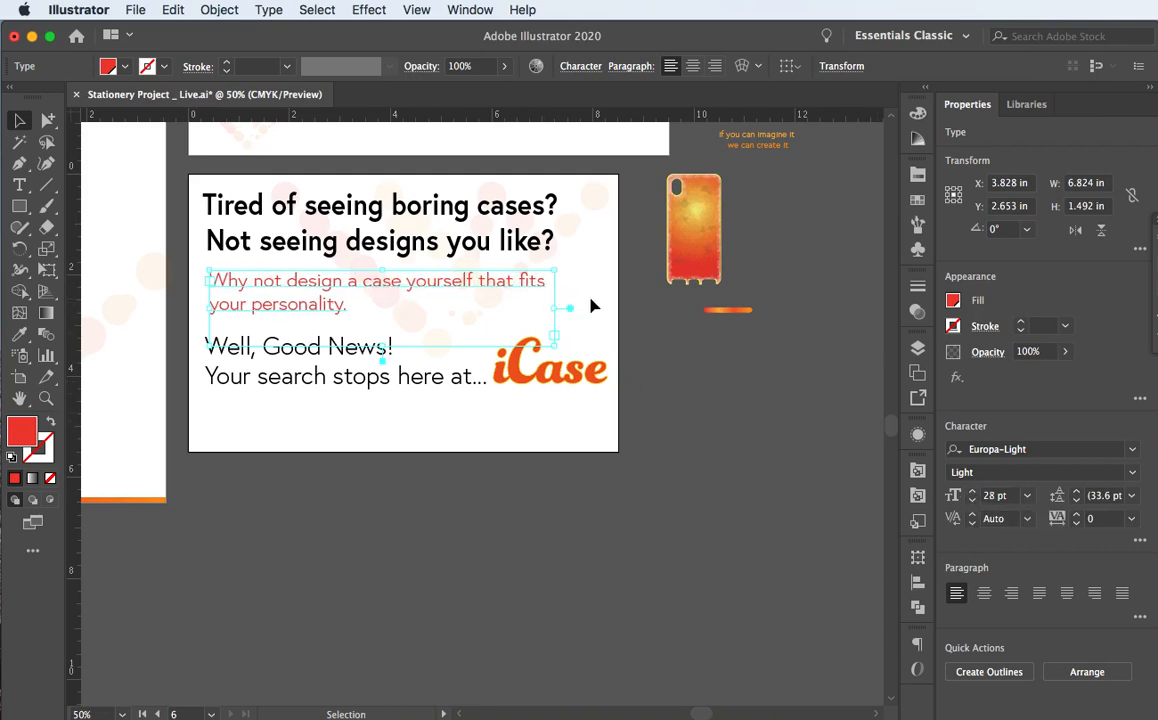
pyautogui.click(972, 494)
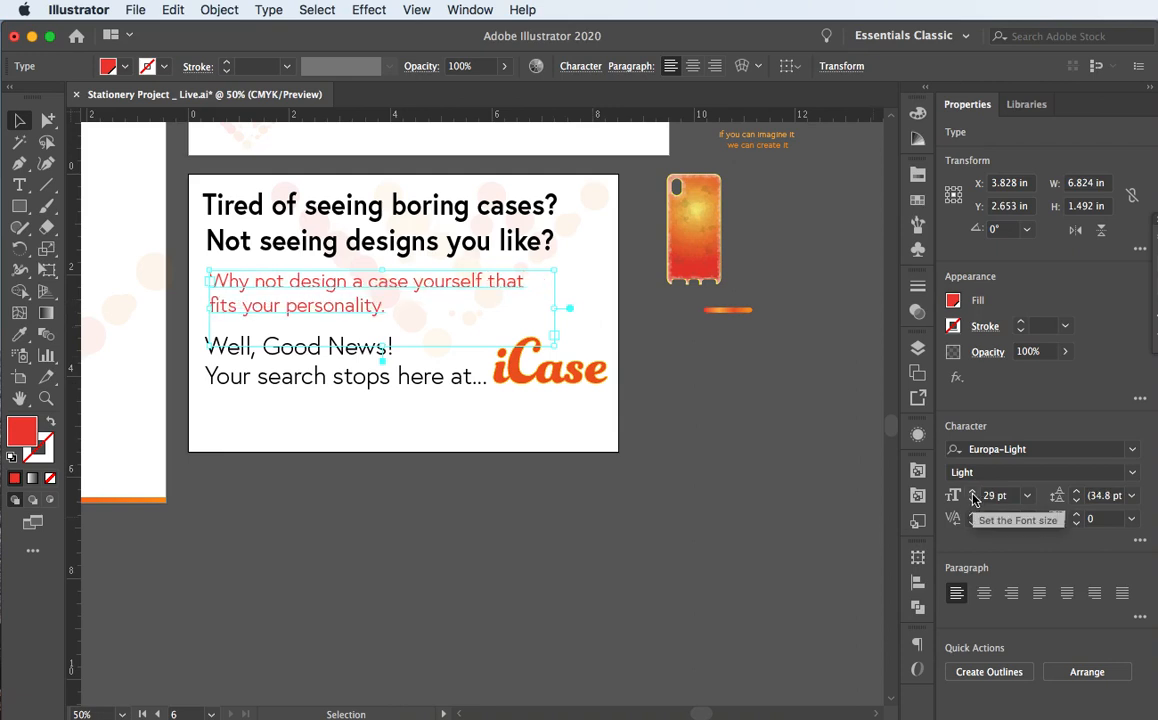
pyautogui.click(972, 500)
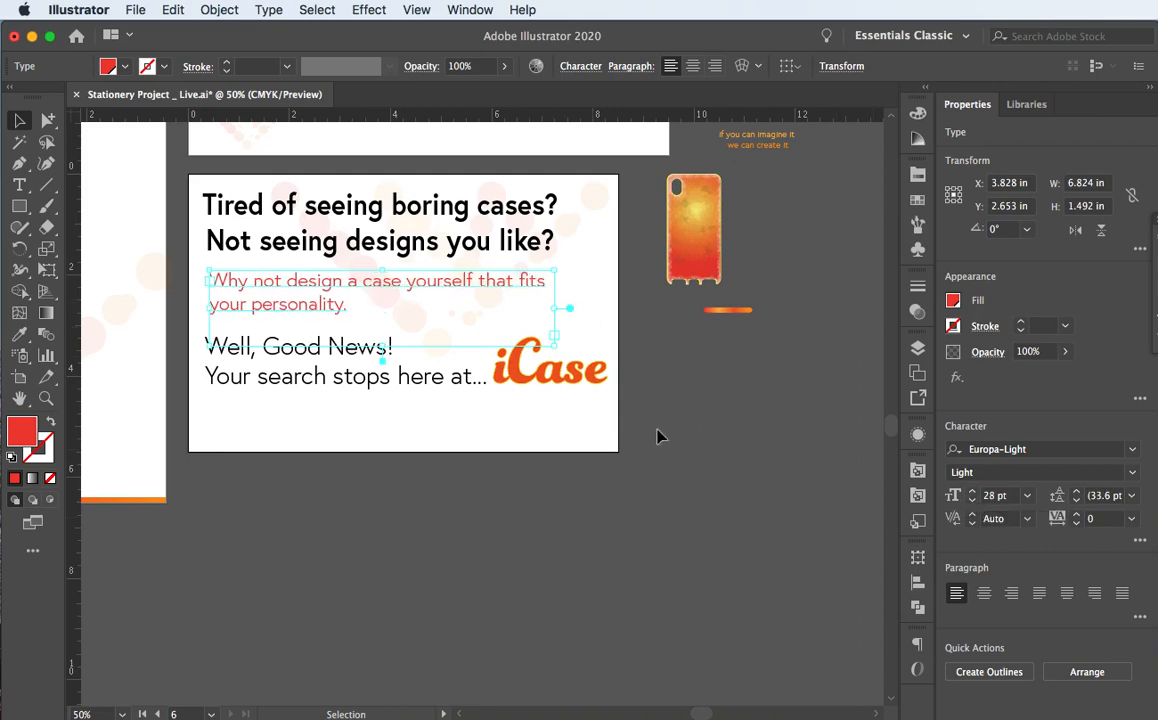
pyautogui.click(592, 346)
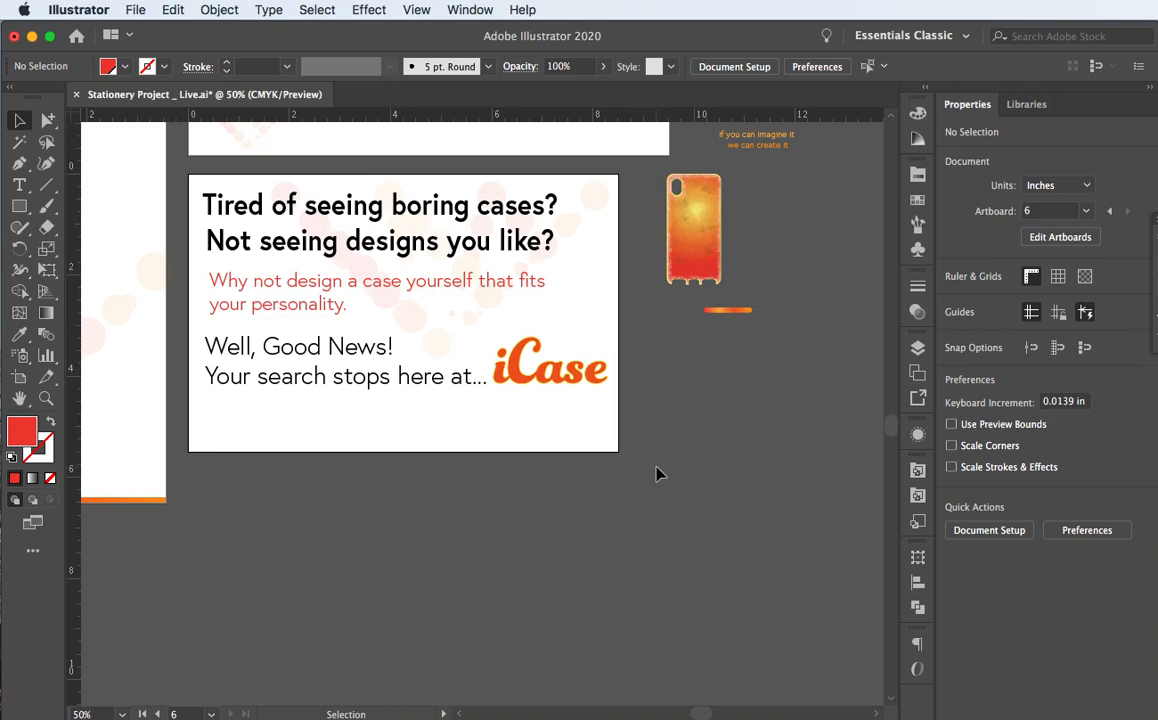
# Place the "If you can imagine it we can create it" slogan under the iCase logo, enlarged to about 2.32 in wide and centered beneath it
pyautogui.click(740, 157)
pyautogui.moveTo(740, 157); pyautogui.dragTo(529, 403)
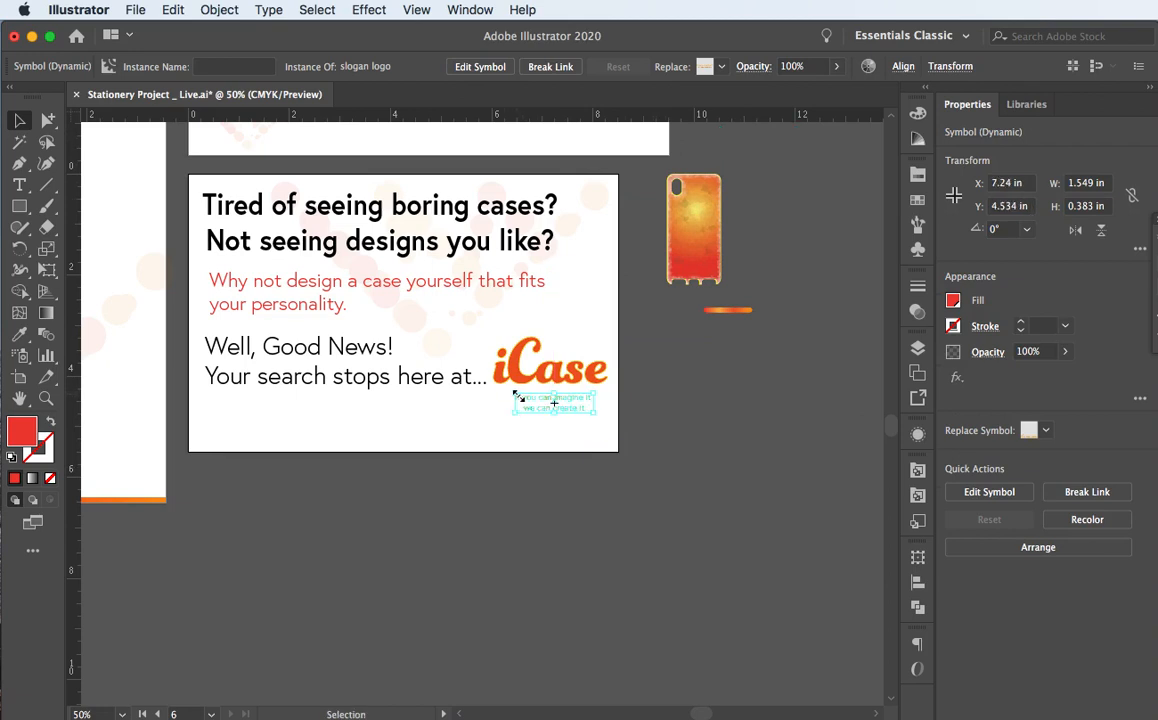
pyautogui.moveTo(517, 397); pyautogui.dragTo(482, 388)
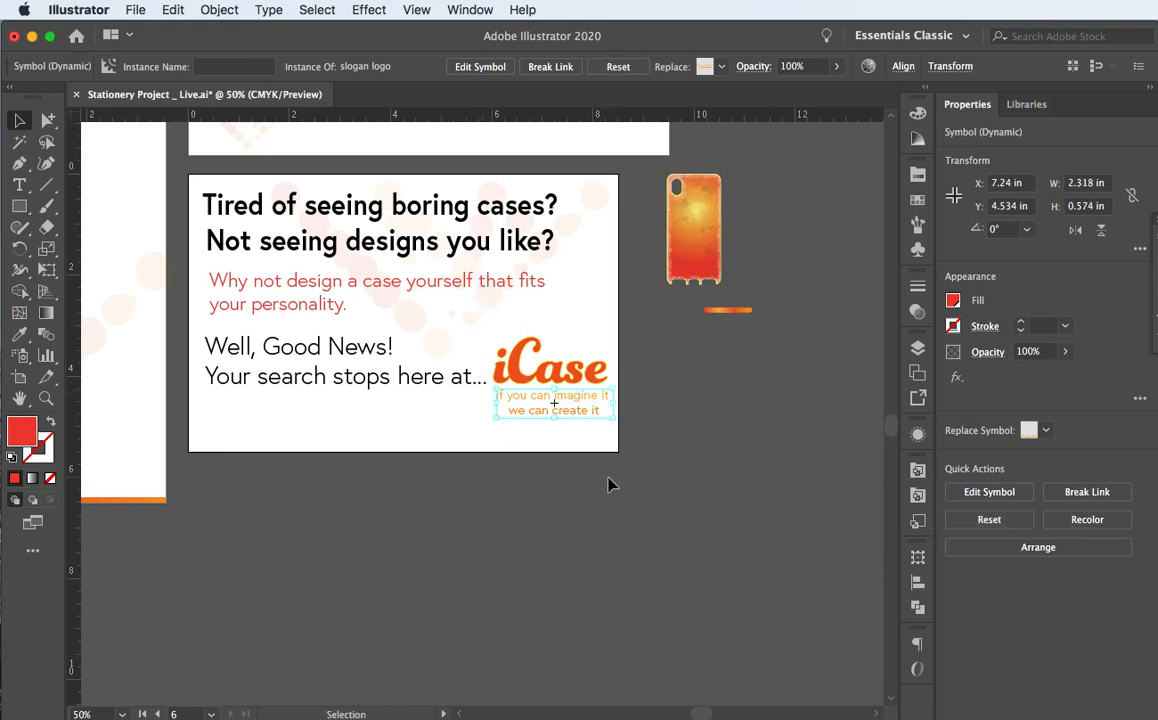
pyautogui.press('Left')
pyautogui.press('Left')
pyautogui.press('Left')
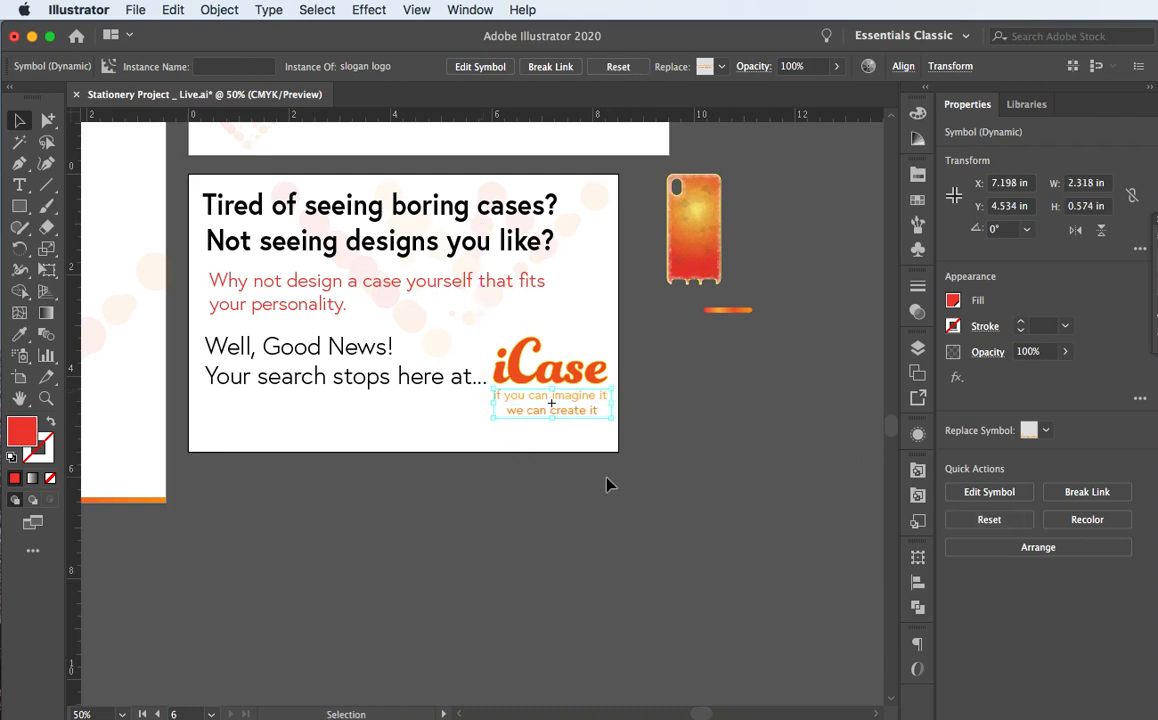
pyautogui.press('Left')
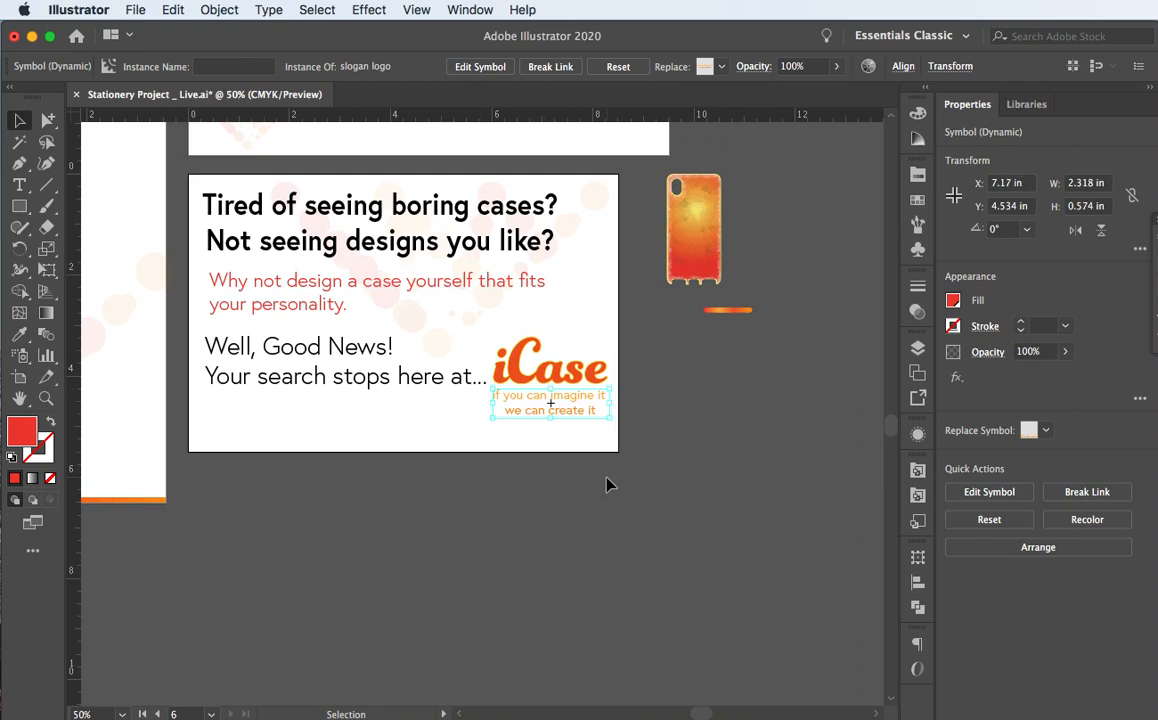
pyautogui.press('Right')
pyautogui.click(640, 449)
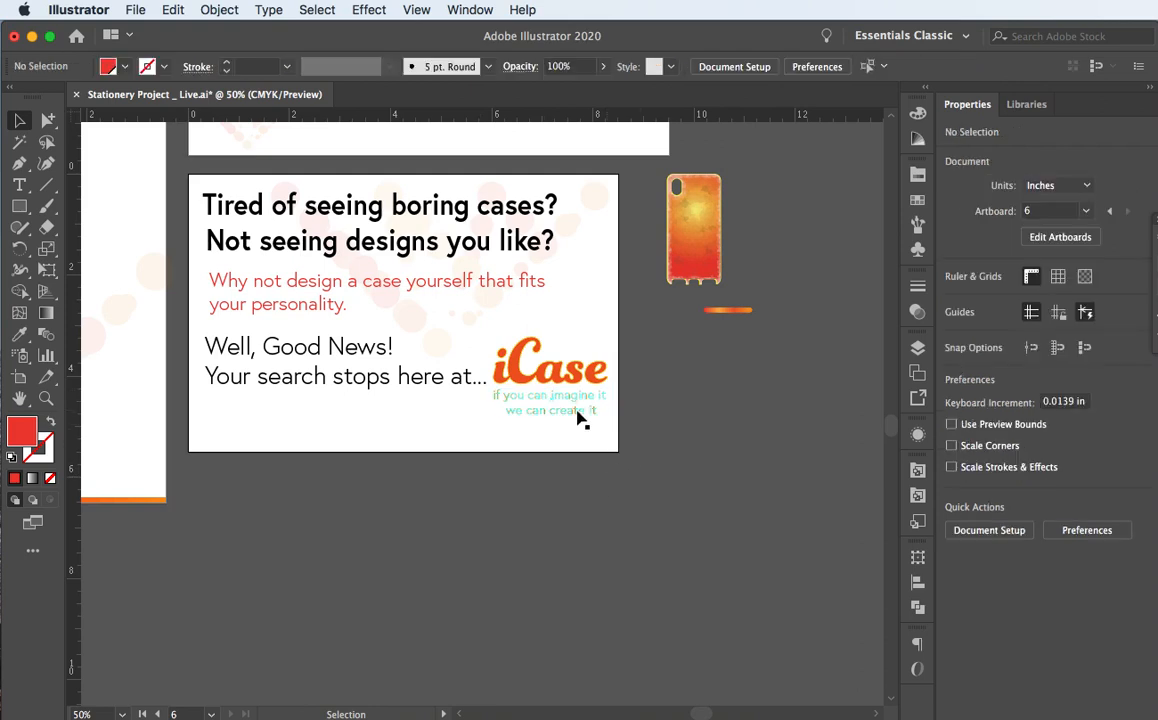
# Place the orange bar logo across the card's right edge and duplicate it straight across onto the left edge
pyautogui.moveTo(724, 312); pyautogui.dragTo(612, 314)
pyautogui.click(718, 315)
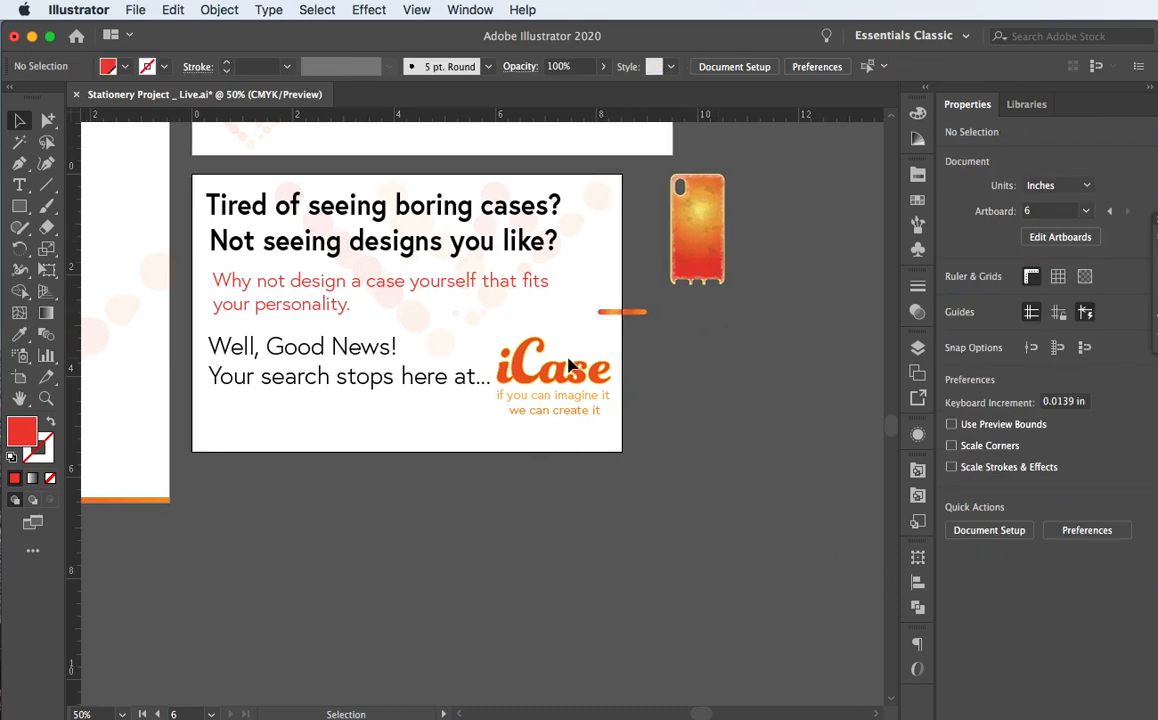
pyautogui.hscroll(-5, 620, 330)
pyautogui.click(808, 316)
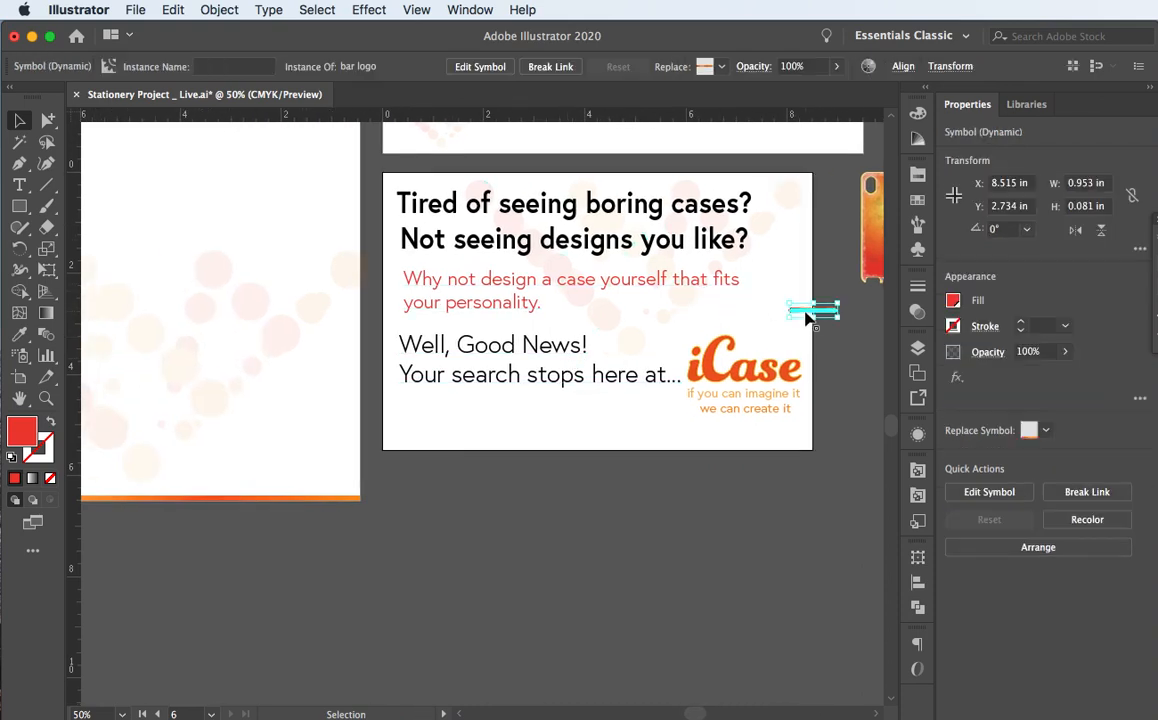
pyautogui.moveTo(806, 316); pyautogui.dragTo(379, 324)
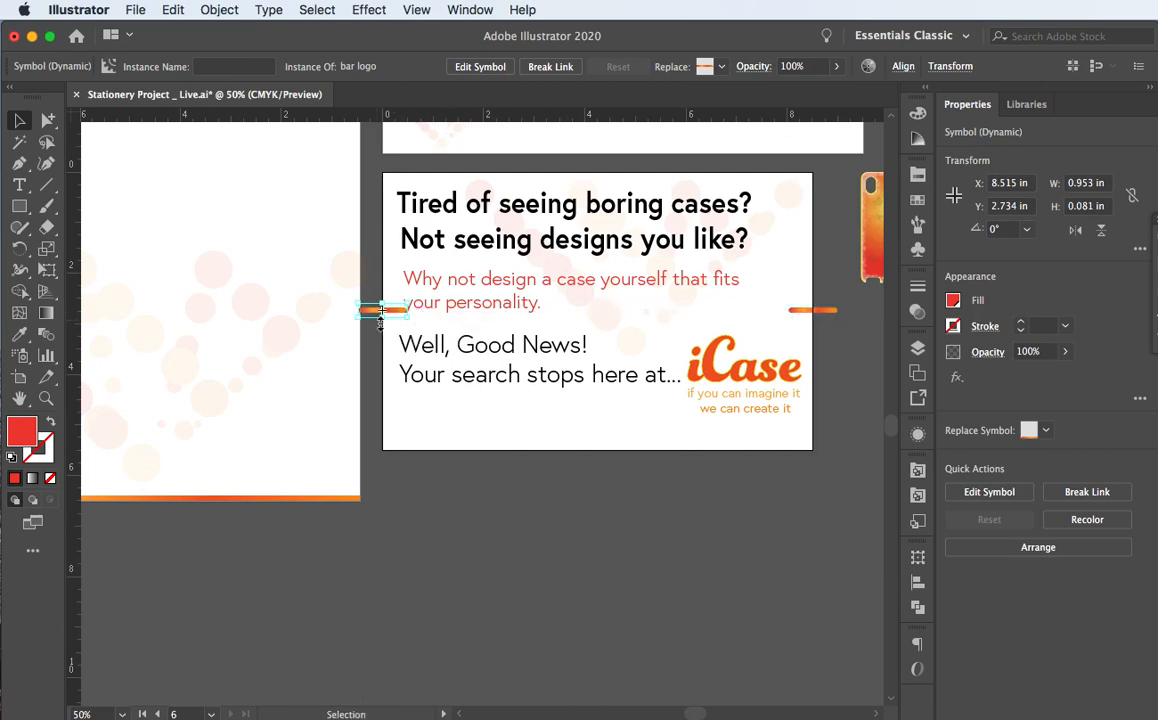
# Lower both edge bars together to a Y position of about 3.05 in, between the red sentence and "Well, Good News!"
pyautogui.keyDown('shift'); pyautogui.click(813, 314); pyautogui.keyUp('shift')
pyautogui.press('Down')
pyautogui.press('Down')
pyautogui.press('Down')
pyautogui.press('Down')
pyautogui.press('Down')
pyautogui.press('Down')
pyautogui.press('Down')
pyautogui.press('Down')
pyautogui.press('Down')
pyautogui.press('Down')
pyautogui.press('Down')
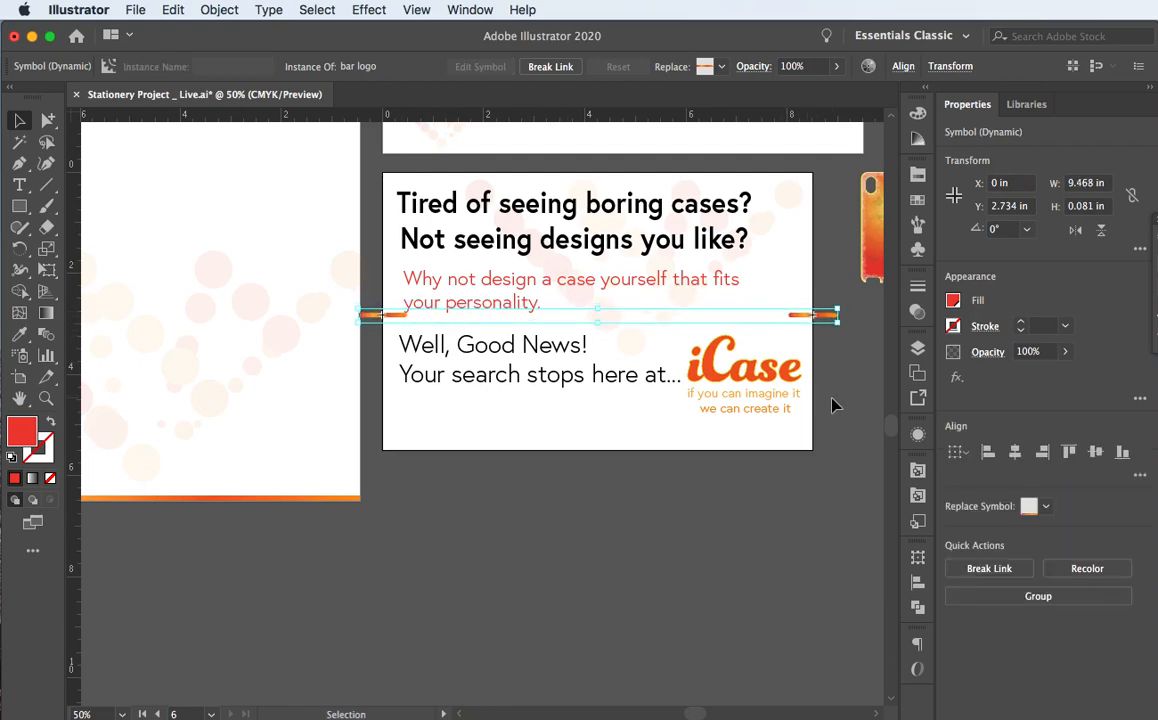
pyautogui.press('Down')
pyautogui.press('Down')
pyautogui.press('Down')
pyautogui.press('Down')
pyautogui.press('Down')
pyautogui.press('Down')
pyautogui.press('Down')
pyautogui.press('Down')
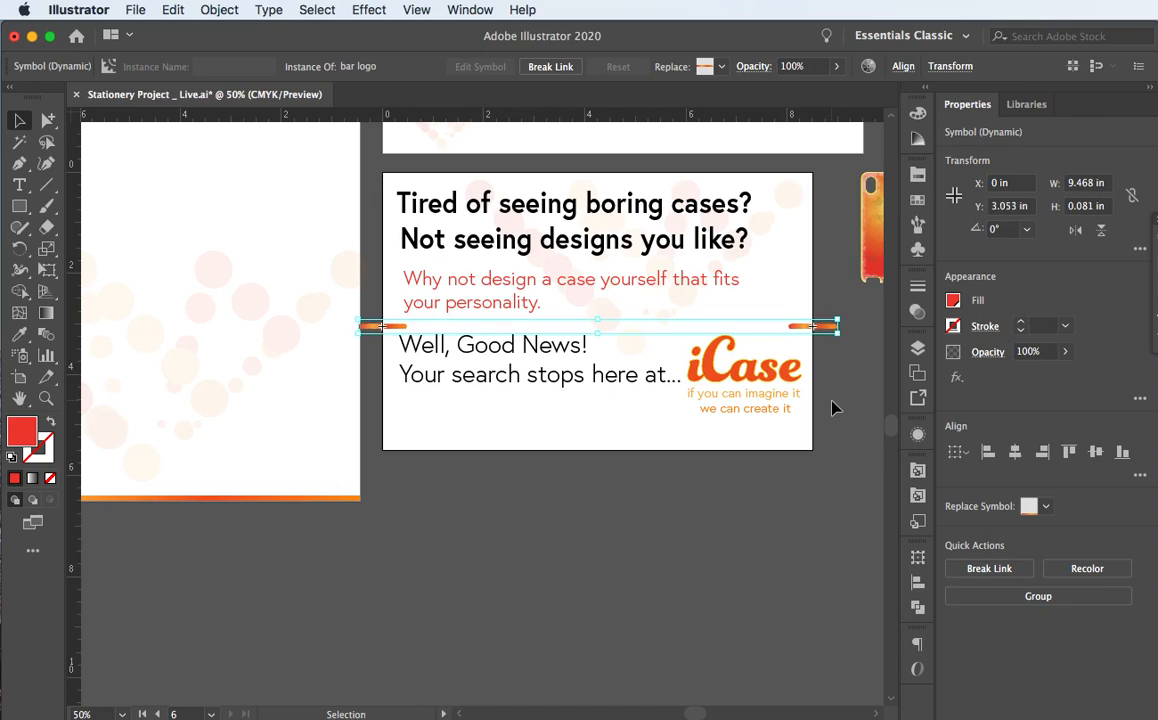
pyautogui.click(835, 408)
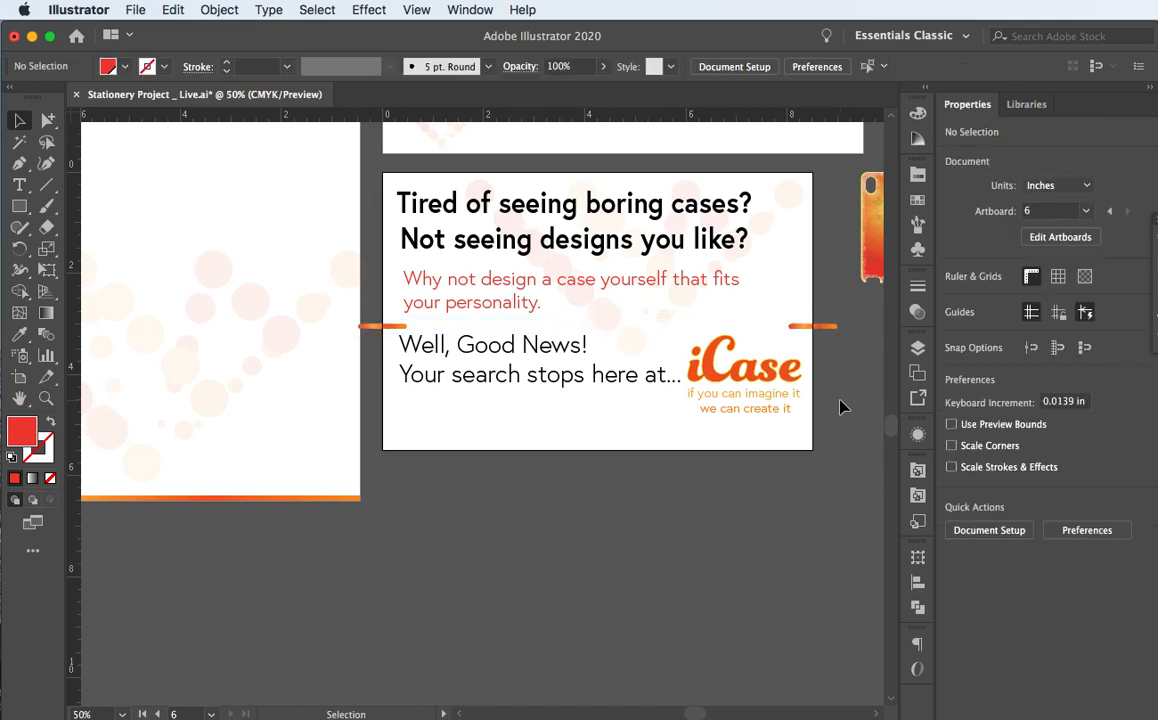
# Nudge the "Well, Good News!" text, iCase logo and slogan down together to a Y position of about 4.16 in
pyautogui.click(510, 370)
pyautogui.keyDown('shift'); pyautogui.click(733, 395); pyautogui.keyUp('shift')
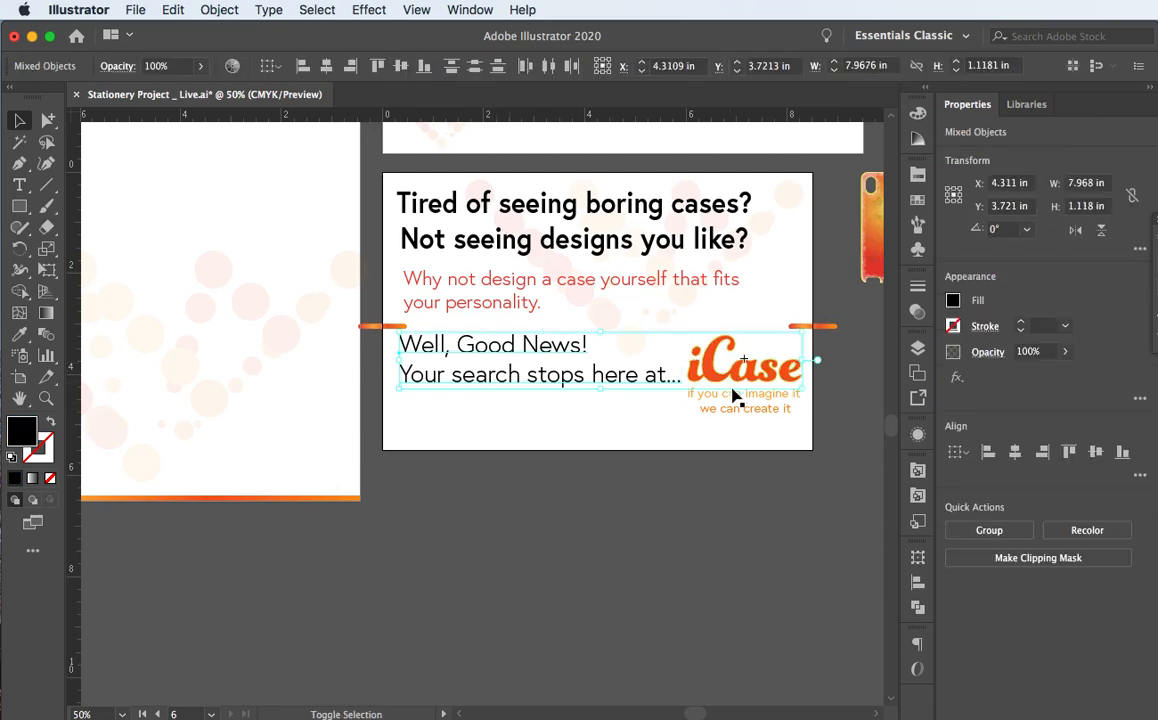
pyautogui.keyDown('shift'); pyautogui.click(734, 397); pyautogui.keyUp('shift')
pyautogui.press('Down')
pyautogui.press('Down')
pyautogui.press('Down')
pyautogui.press('Down')
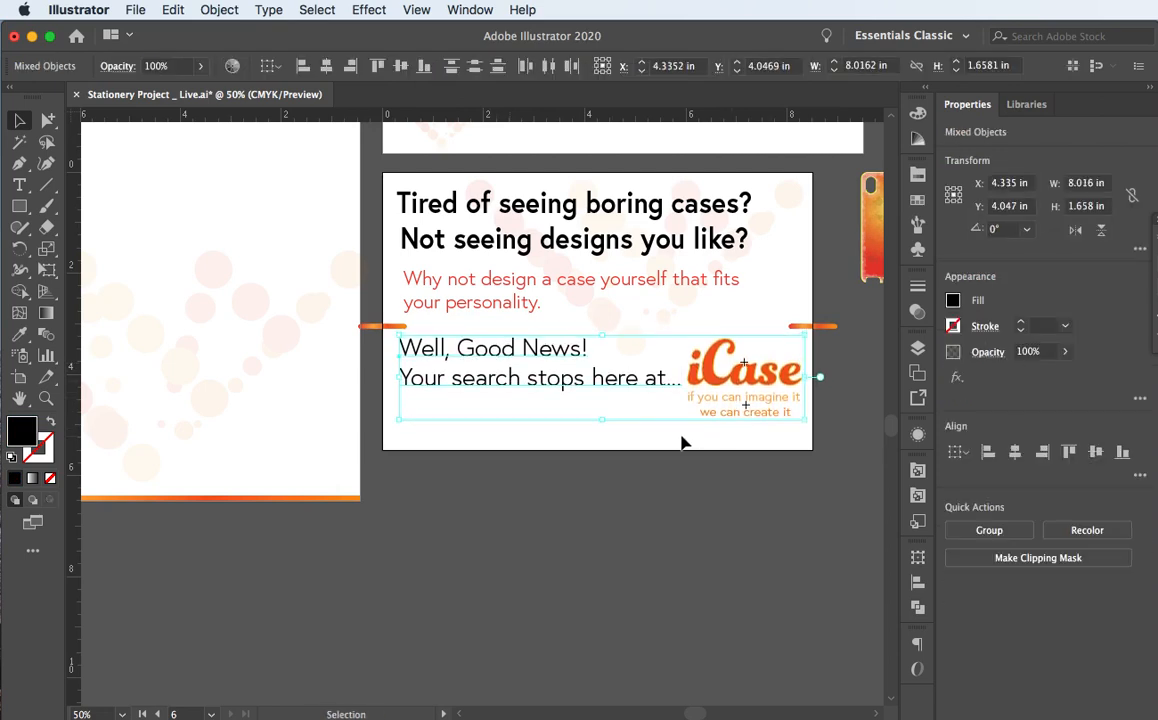
pyautogui.press('Down')
pyautogui.press('Down')
pyautogui.press('Down')
pyautogui.press('Down')
pyautogui.press('Down')
pyautogui.press('Down')
pyautogui.press('Down')
pyautogui.press('Down')
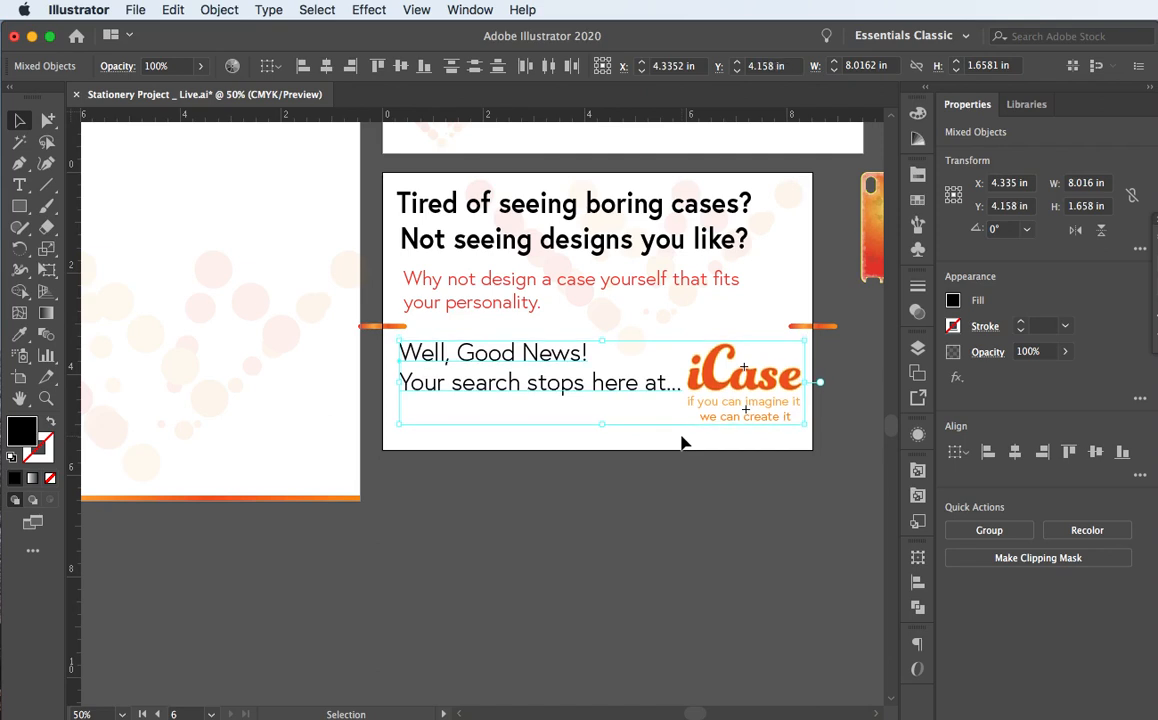
# Nudge the closing text, iCase logo and slogan one increment further down the card
pyautogui.press('Down')
pyautogui.click(641, 496)
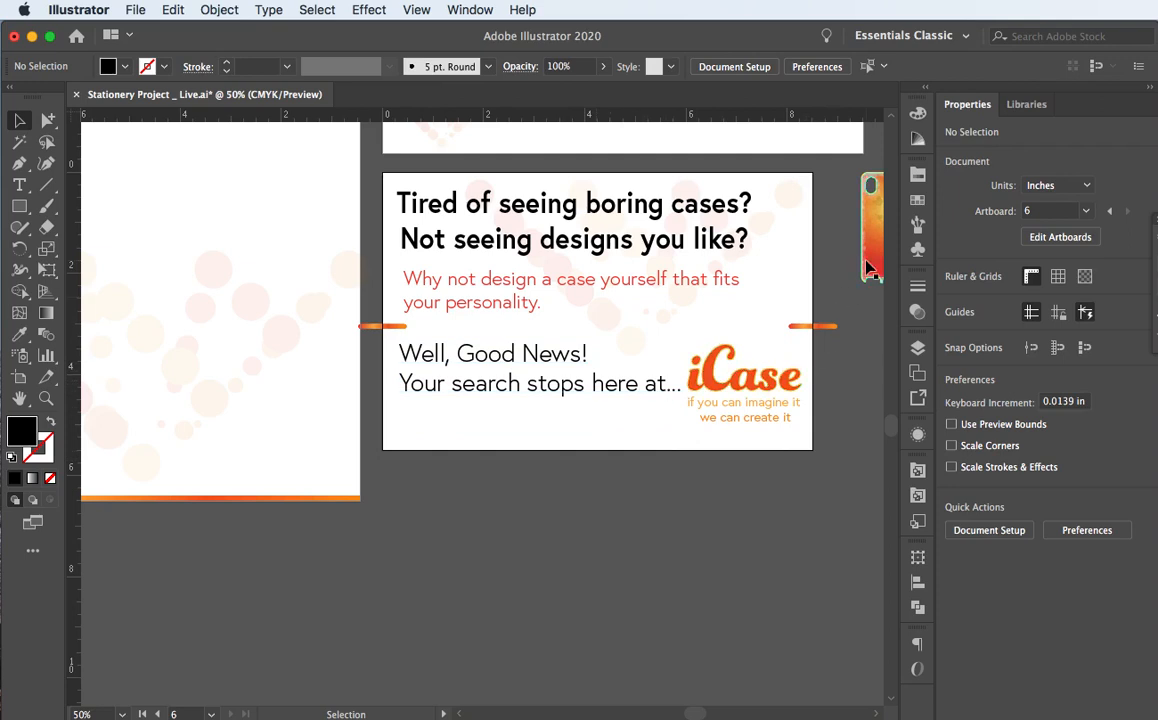
# Place the orange phone case logo in the card's lower-left corner under "Your search stops here at...", shrunk to about 1.38 by 1.77 in
pyautogui.moveTo(863, 267); pyautogui.dragTo(407, 489)
pyautogui.moveTo(476, 543); pyautogui.dragTo(424, 478)
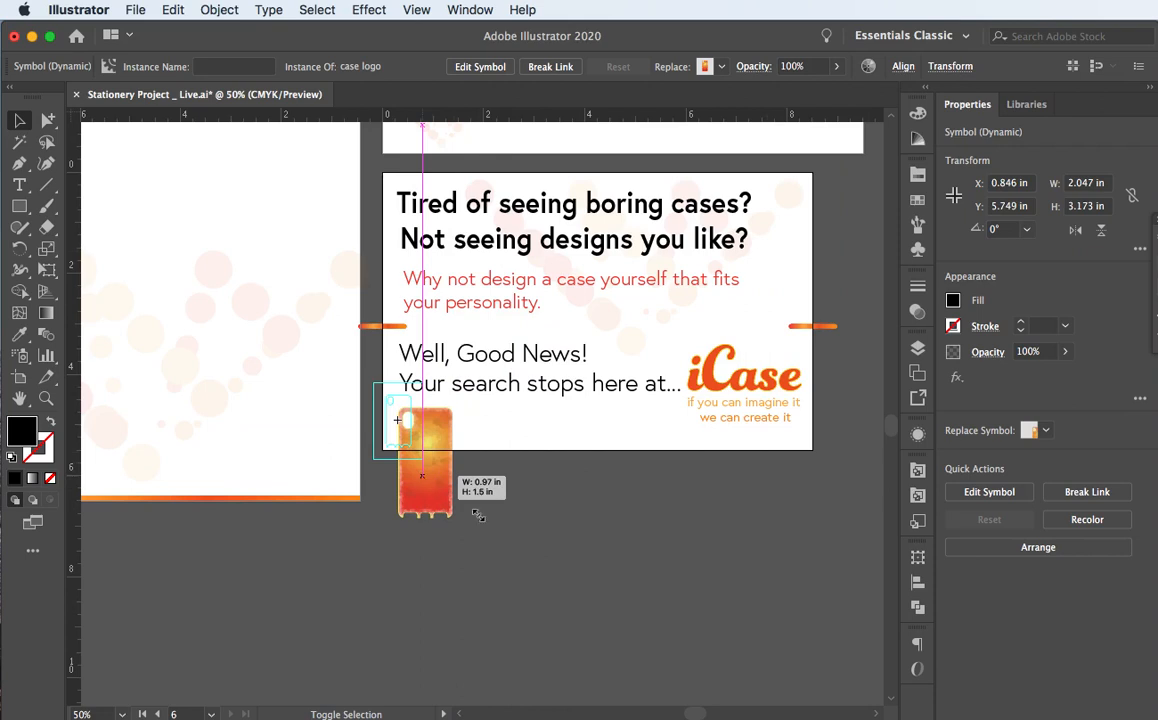
pyautogui.moveTo(478, 514); pyautogui.dragTo(537, 540)
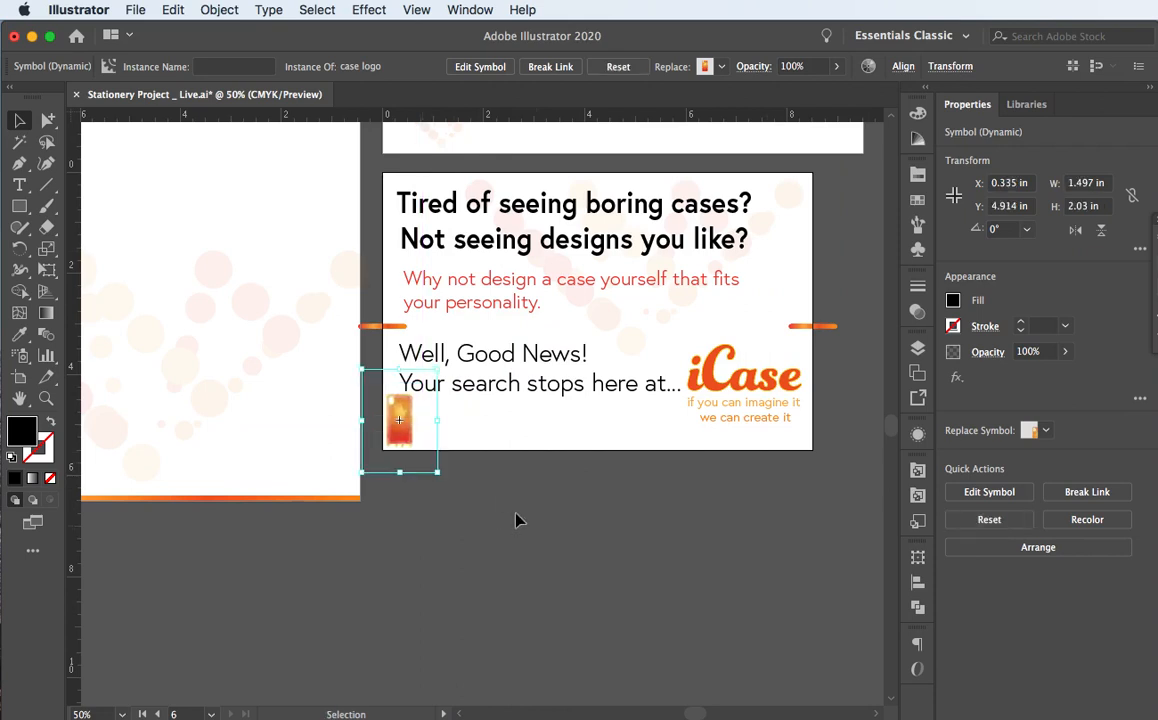
pyautogui.moveTo(440, 471); pyautogui.dragTo(416, 445)
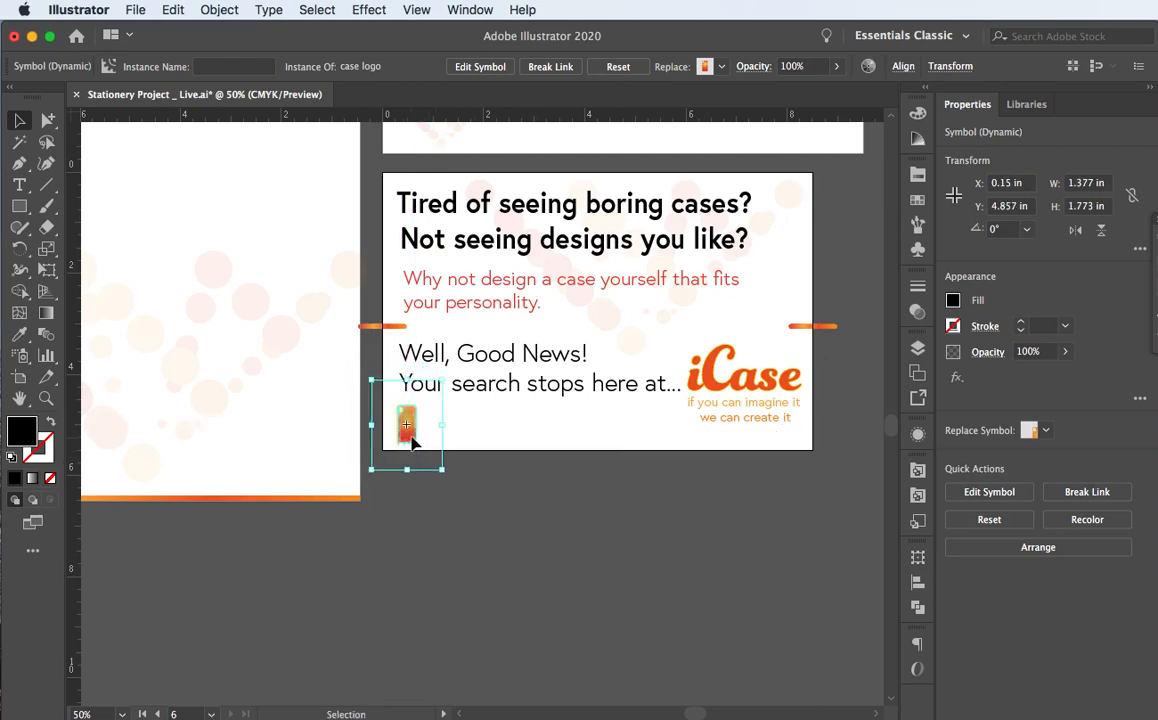
pyautogui.click(505, 476)
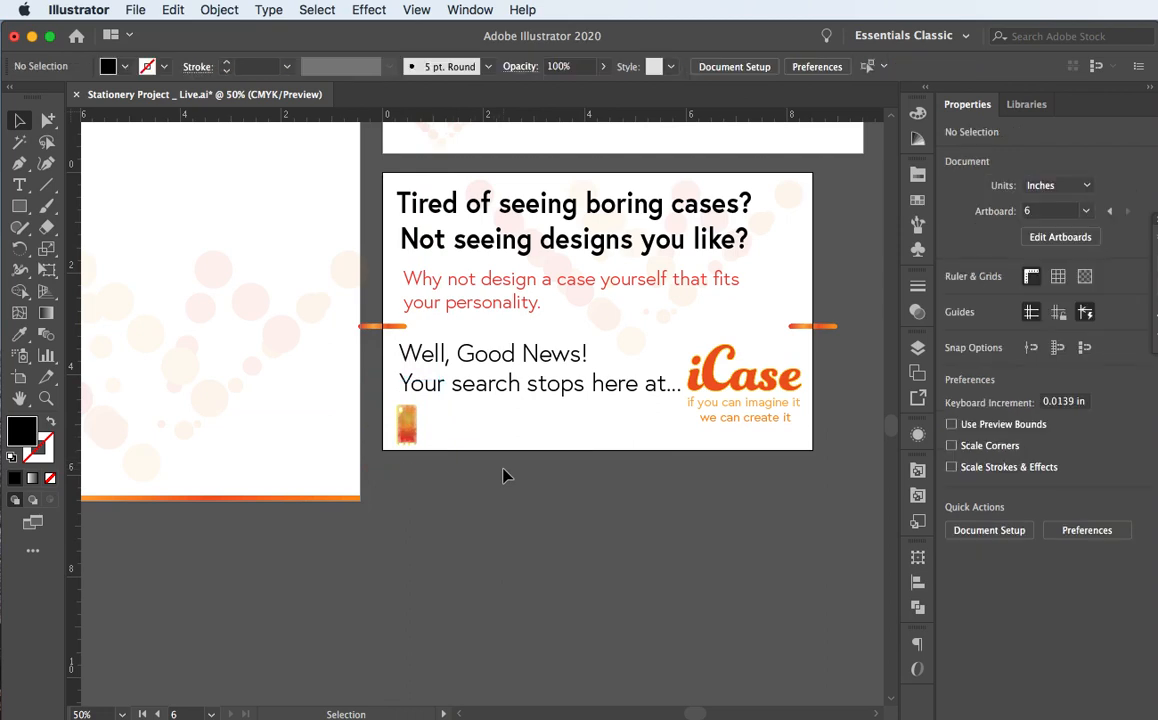
# Move the phone case logo to the card's upper-right corner beside the headline and enlarge it to about 1.54 by 2.12 in
pyautogui.moveTo(396, 428); pyautogui.dragTo(790, 208)
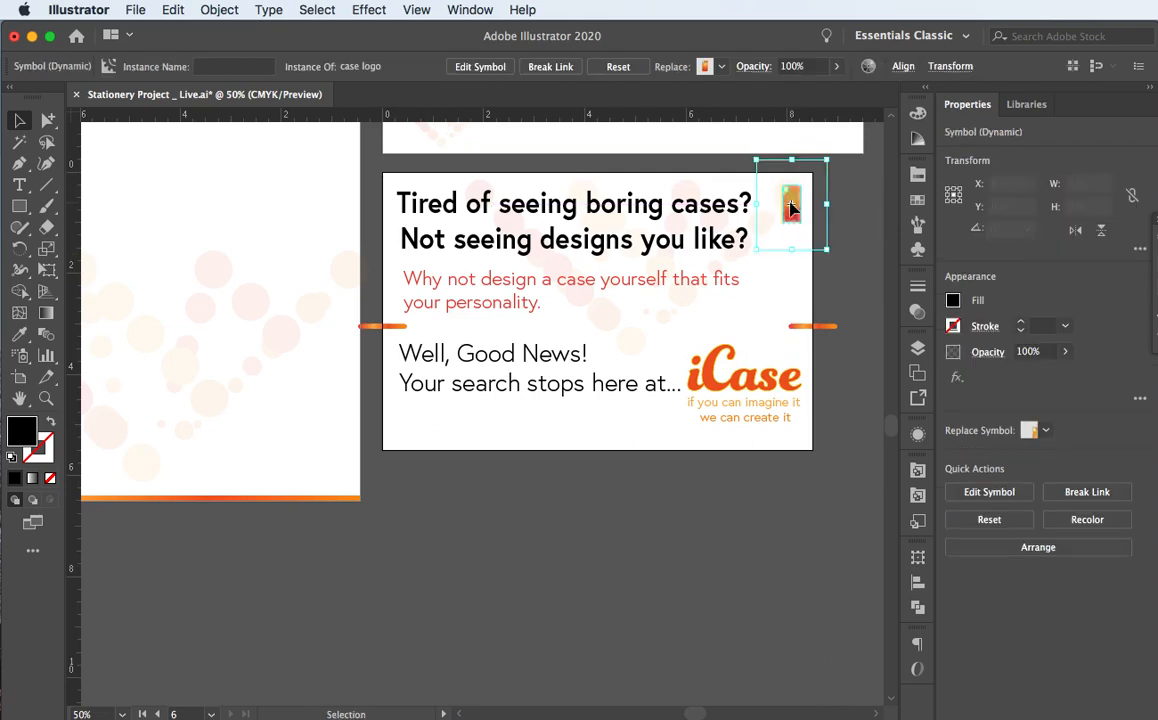
pyautogui.moveTo(756, 249); pyautogui.dragTo(713, 299)
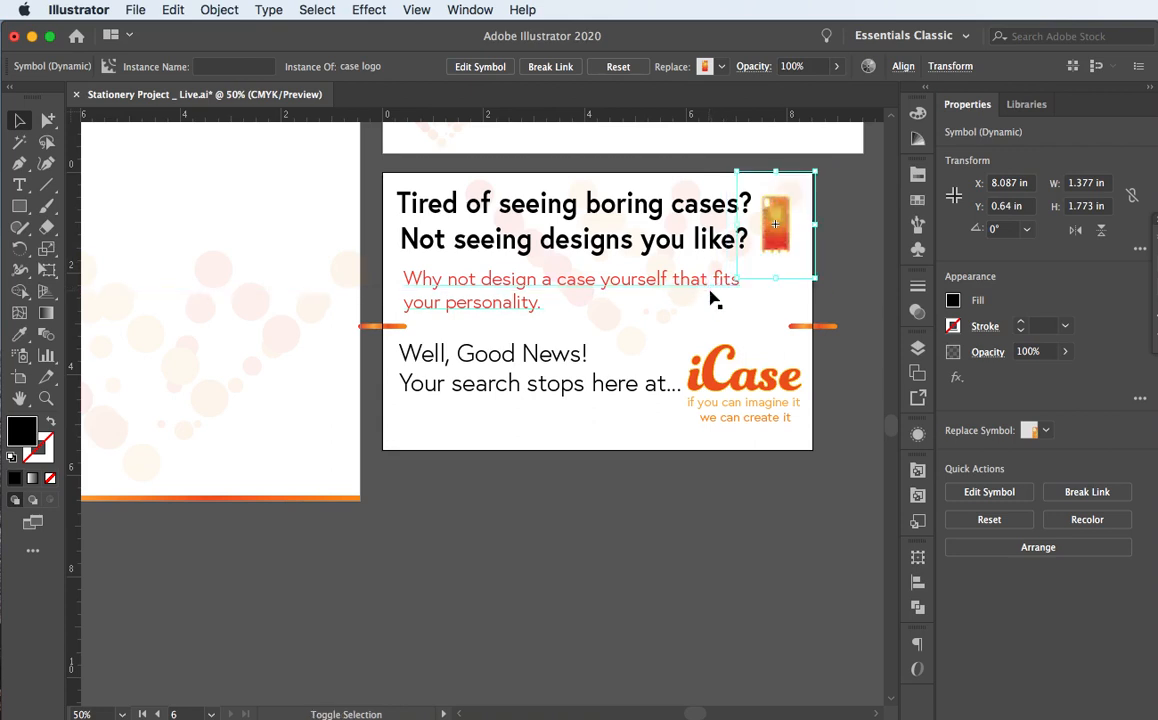
# Nudge the phone case logo away from the headline and up to about X 7.89 in, Y 0.97 in
pyautogui.press('Right')
pyautogui.press('Right')
pyautogui.press('Right')
pyautogui.press('Right')
pyautogui.press('Right')
pyautogui.press('Right')
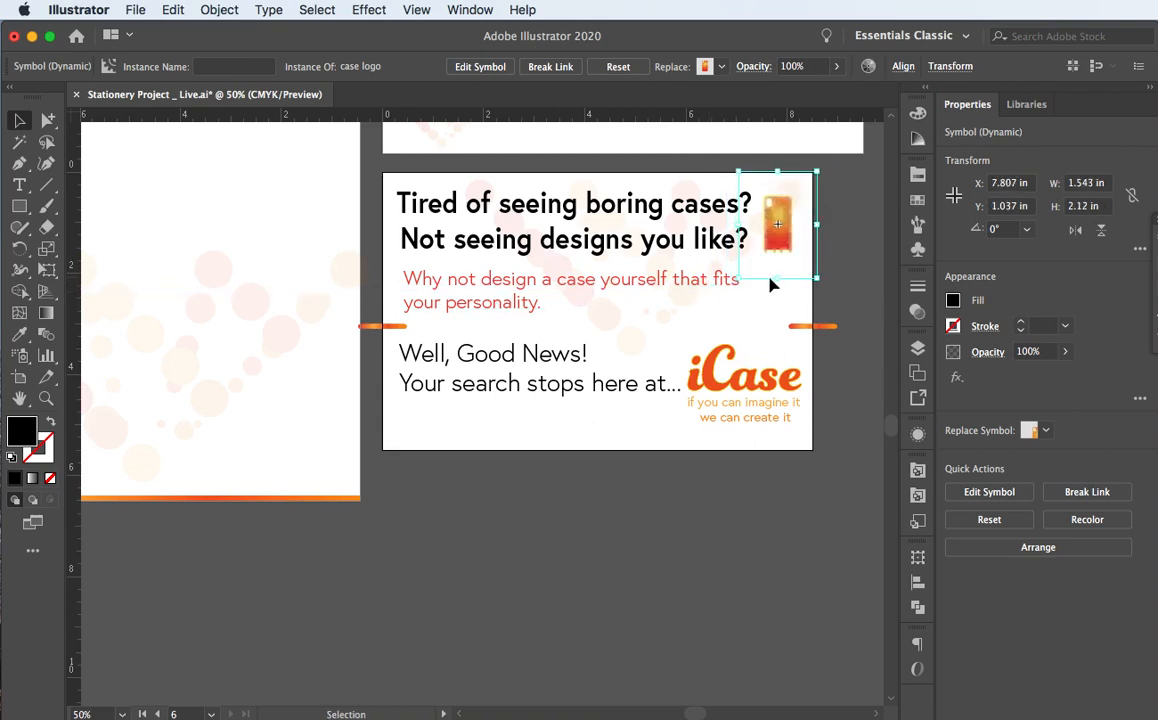
pyautogui.press('Up')
pyautogui.press('Up')
pyautogui.press('Up')
pyautogui.press('Up')
pyautogui.press('Up')
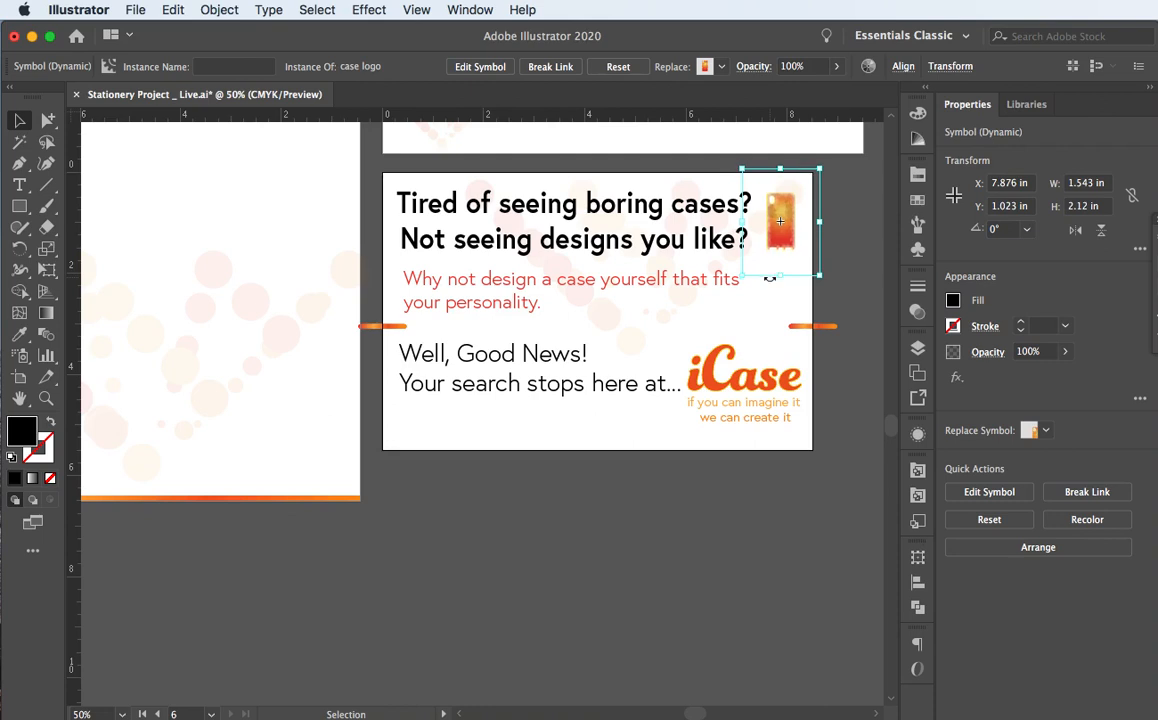
pyautogui.press('Right')
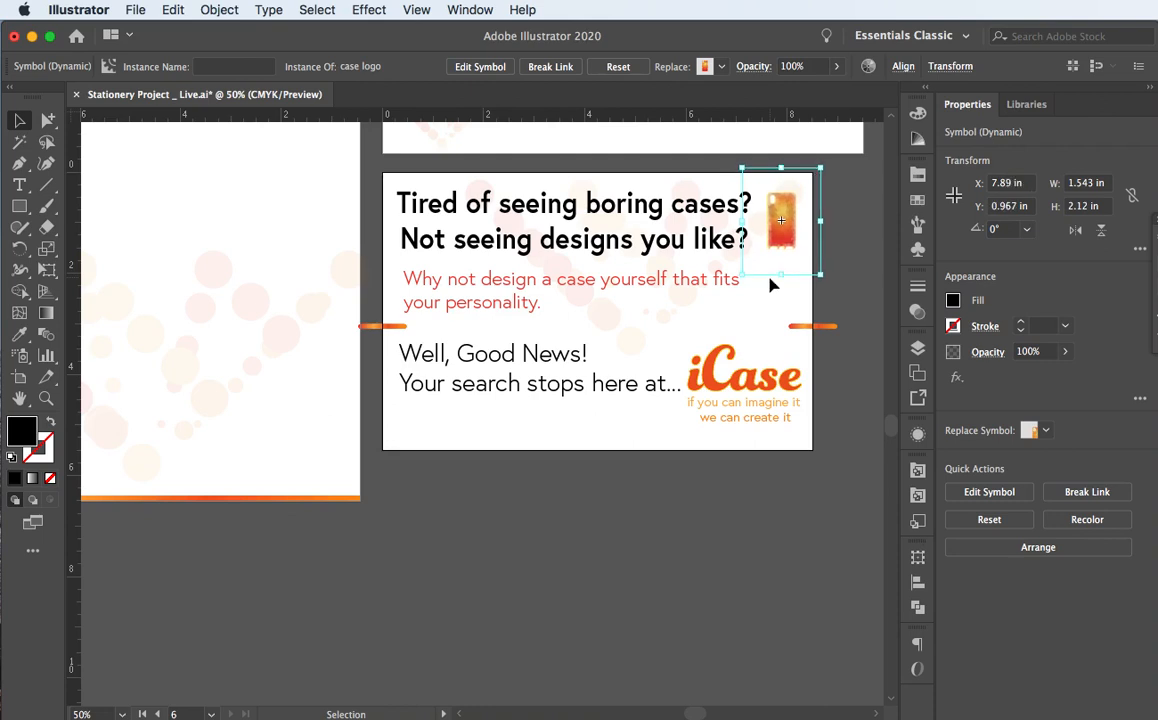
pyautogui.click(673, 493)
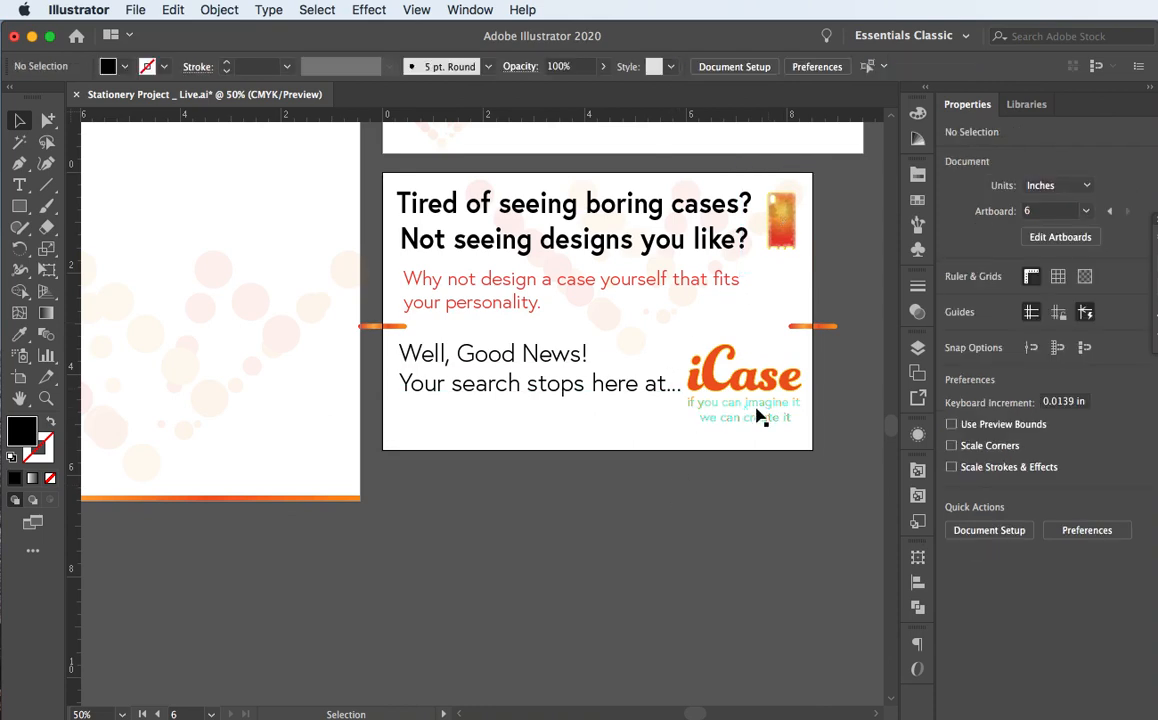
# Examine the promo card's layout alongside the neighbouring letterhead and business reply envelope
pyautogui.scroll(-2, 425, 420)
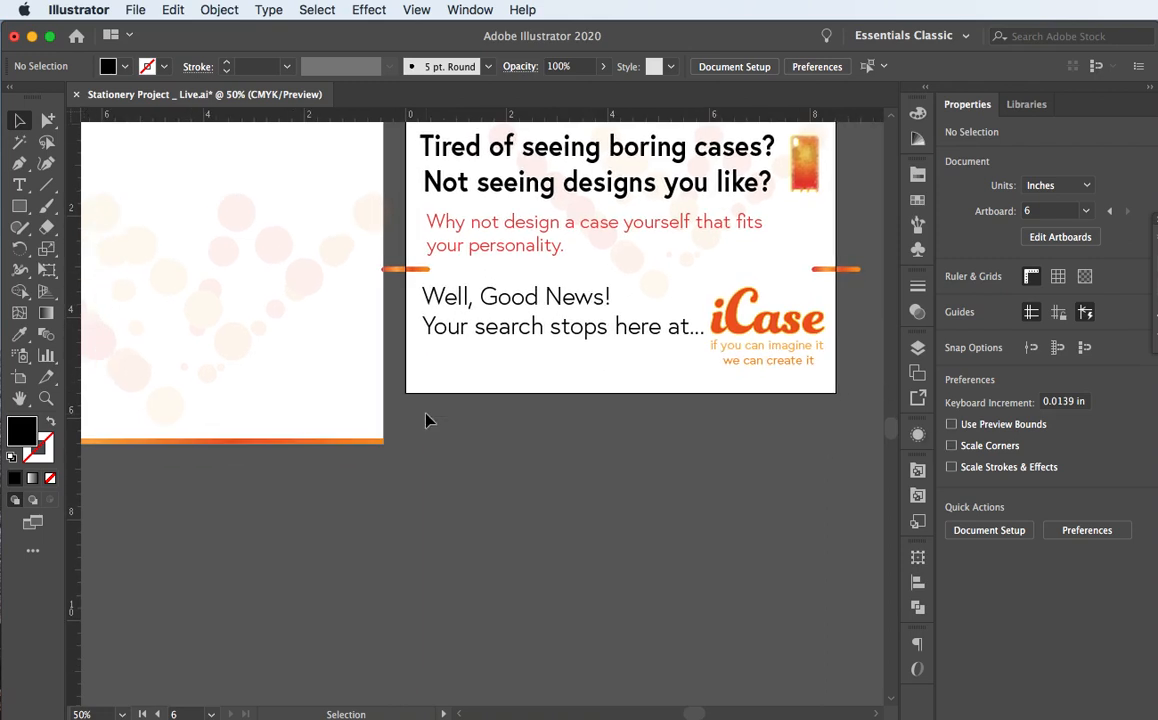
pyautogui.hscroll(5, 425, 420)
pyautogui.scroll(2, 425, 420)
pyautogui.hscroll(-4, 425, 420)
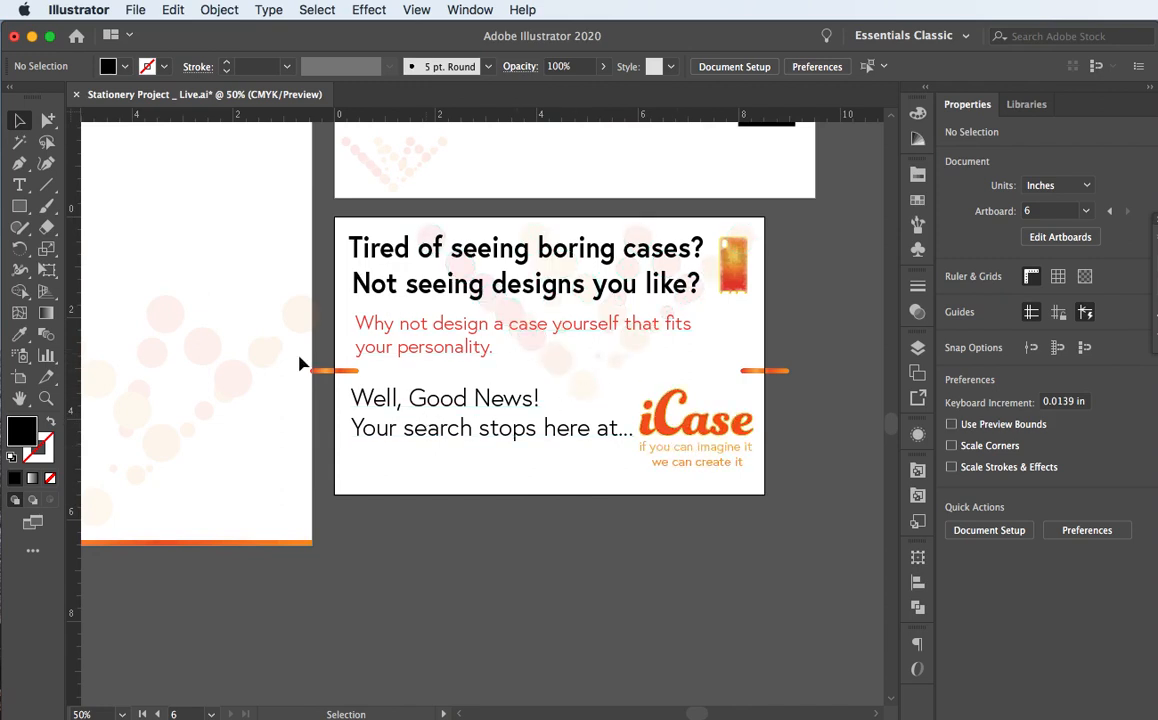
pyautogui.scroll(3, 543, 410)
pyautogui.hscroll(-5, 543, 410)
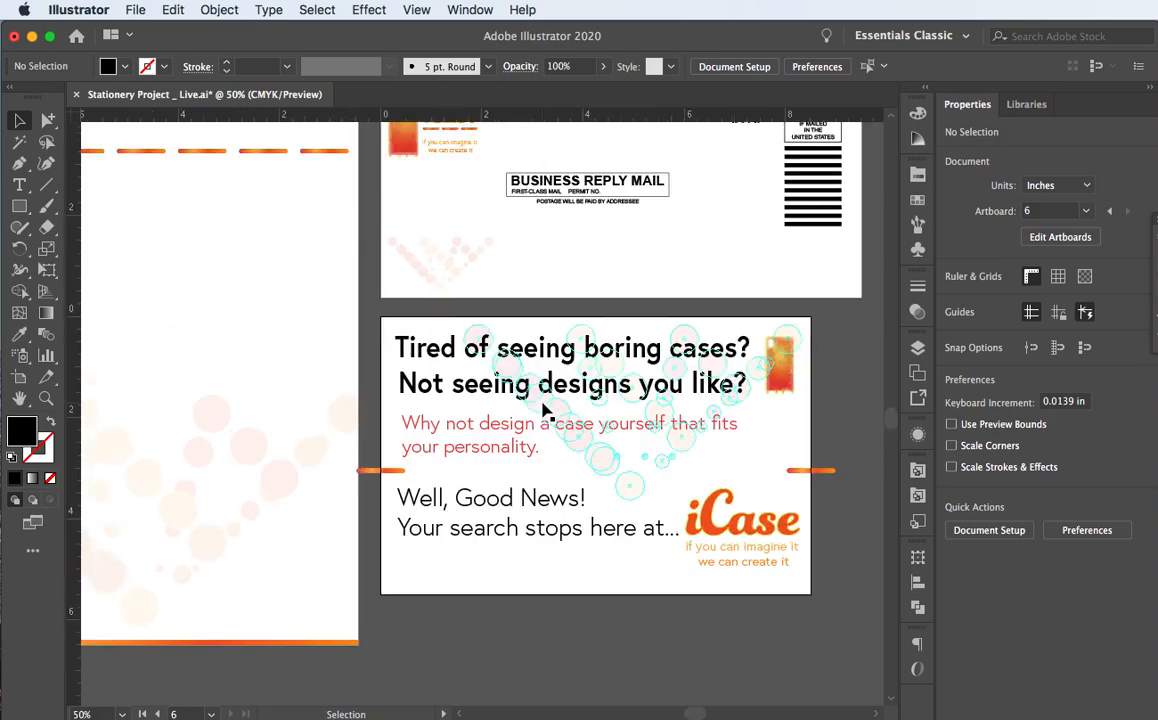
pyautogui.scroll(-3, 543, 410)
pyautogui.hscroll(-1, 543, 412)
pyautogui.hscroll(5, 543, 412)
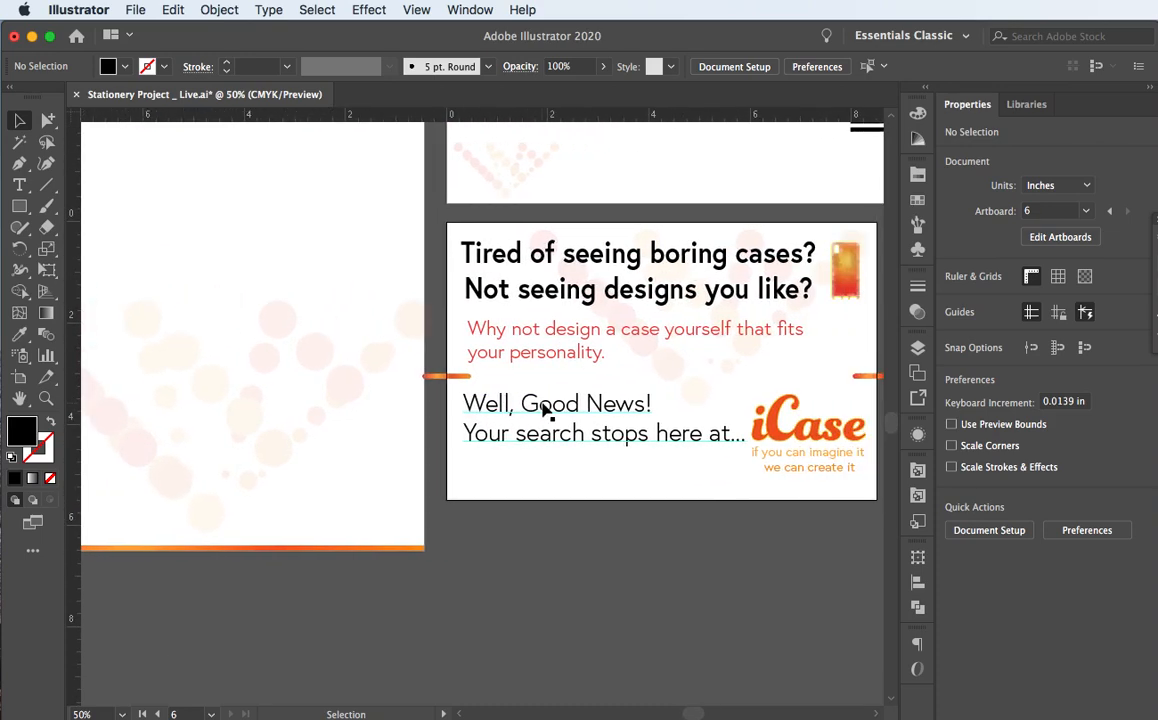
pyautogui.hscroll(6, 543, 410)
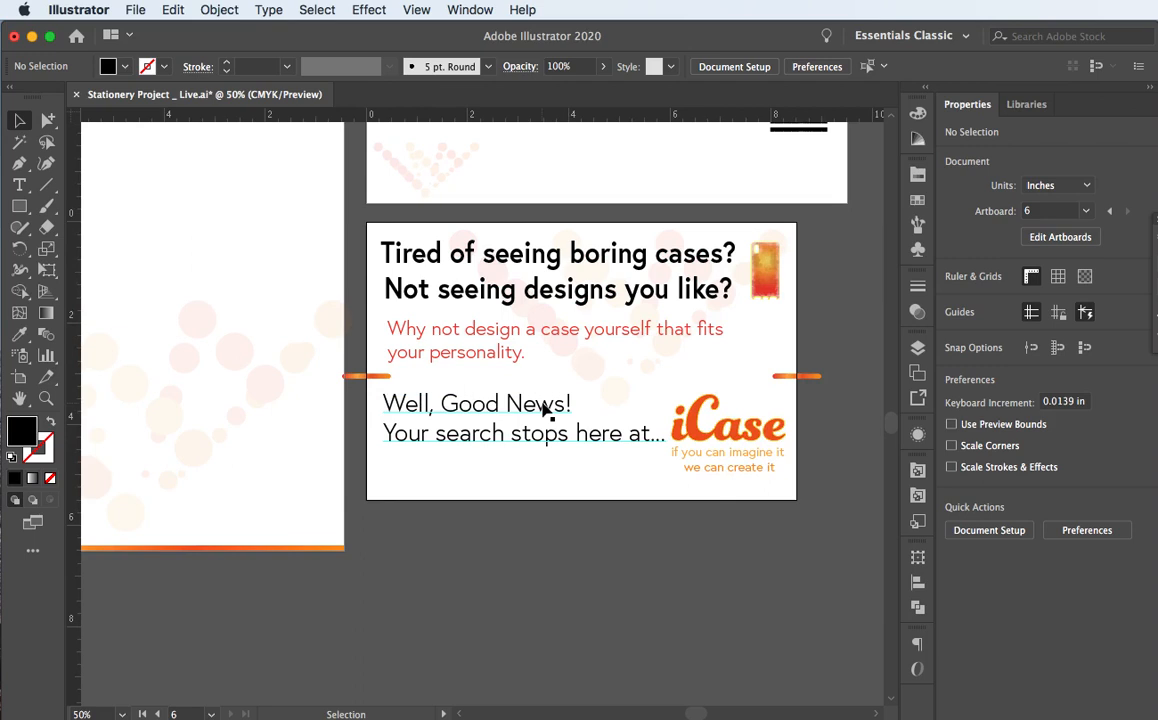
# Draw a thin black-filled rectangle across the card's full width between the red sentence and "Well, Good News!", over the edge bars
pyautogui.click(19, 205)
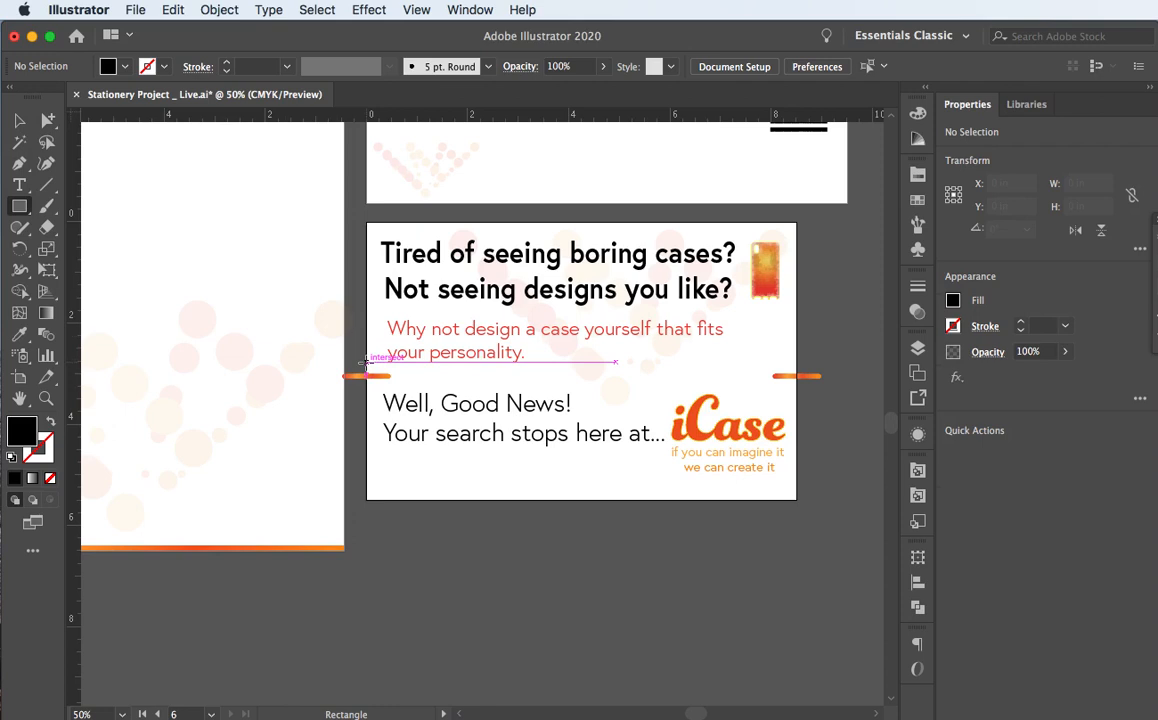
pyautogui.moveTo(366, 363); pyautogui.dragTo(796, 385)
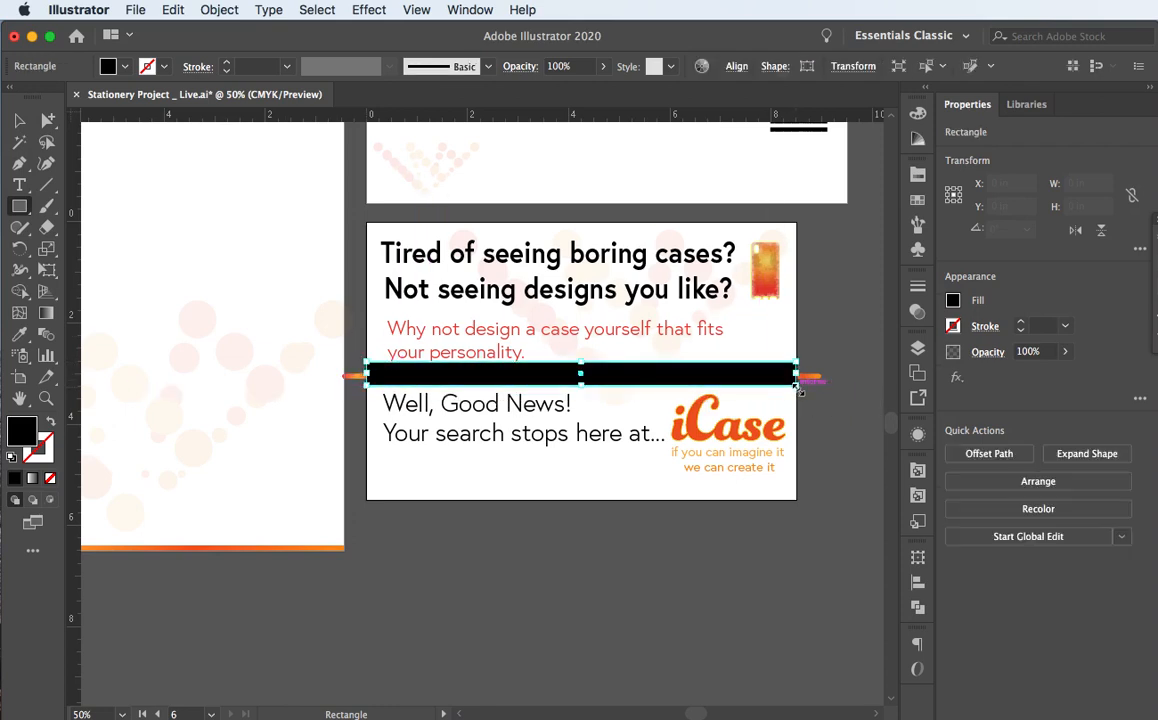